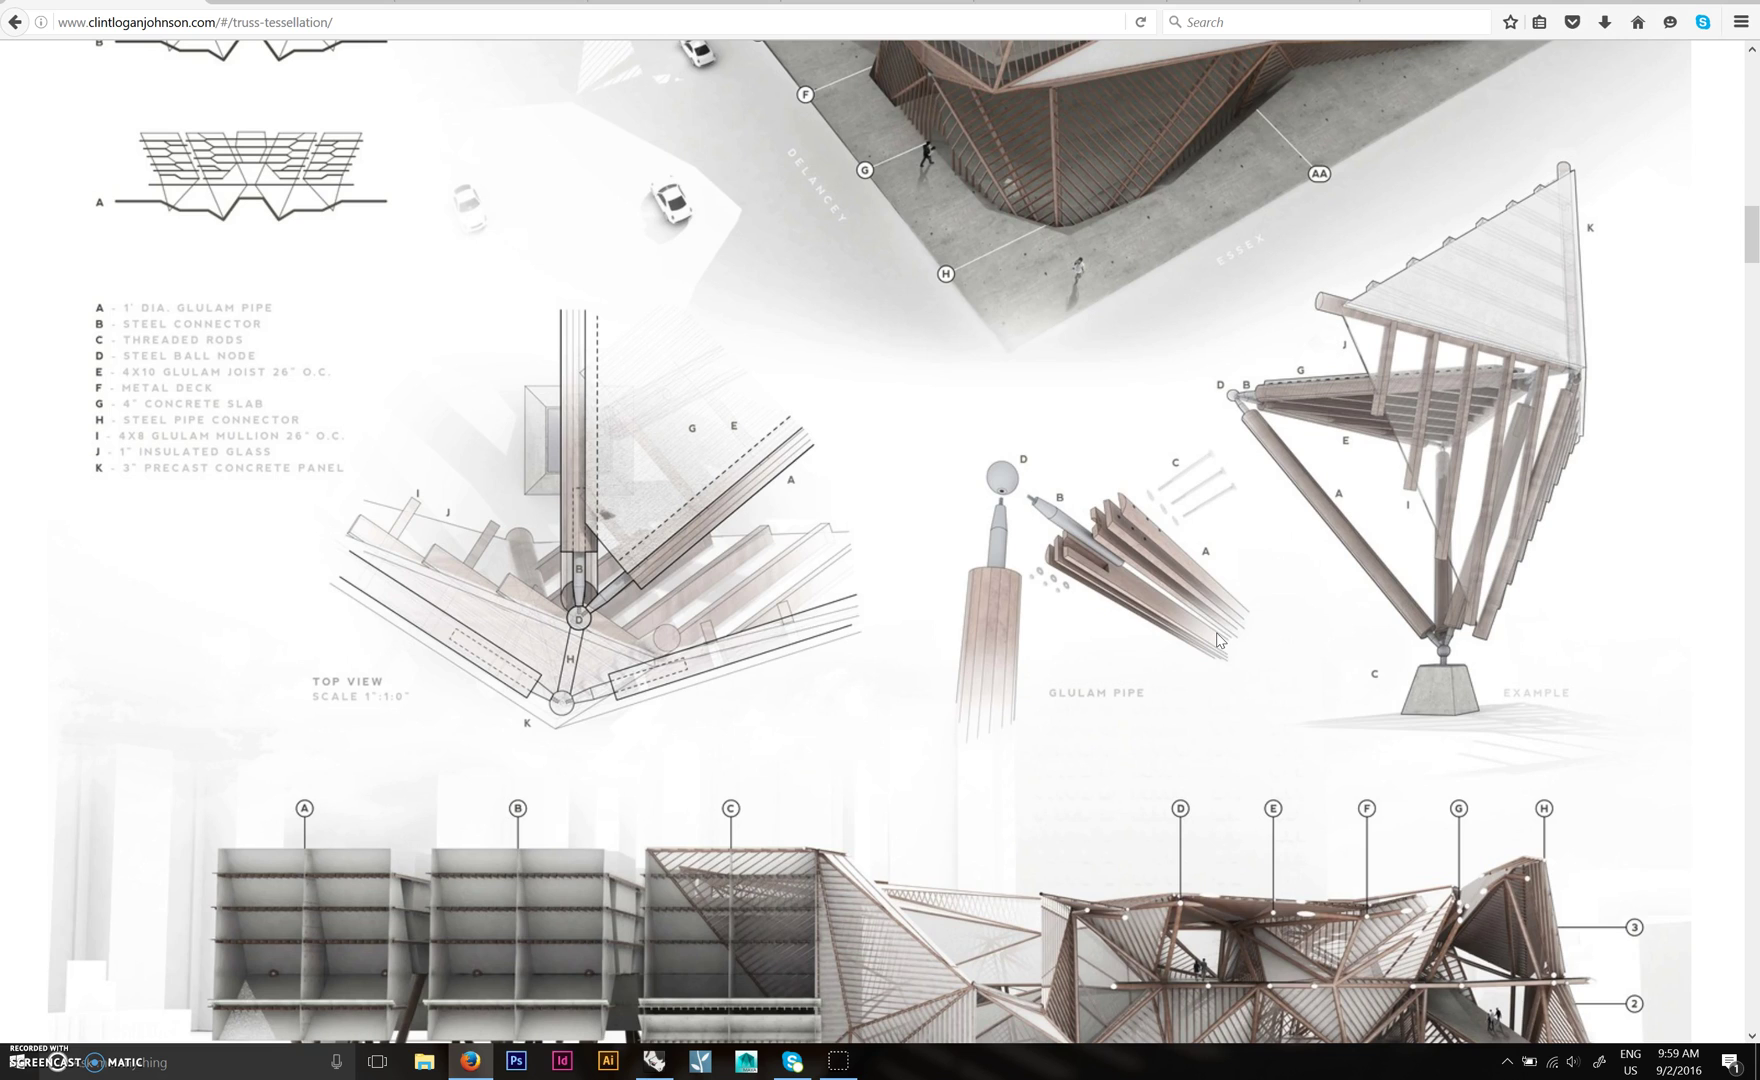
Scroll the portfolio down to the anatomy page with precast panel and glass-seal details.
mouse_move(655, 1066)
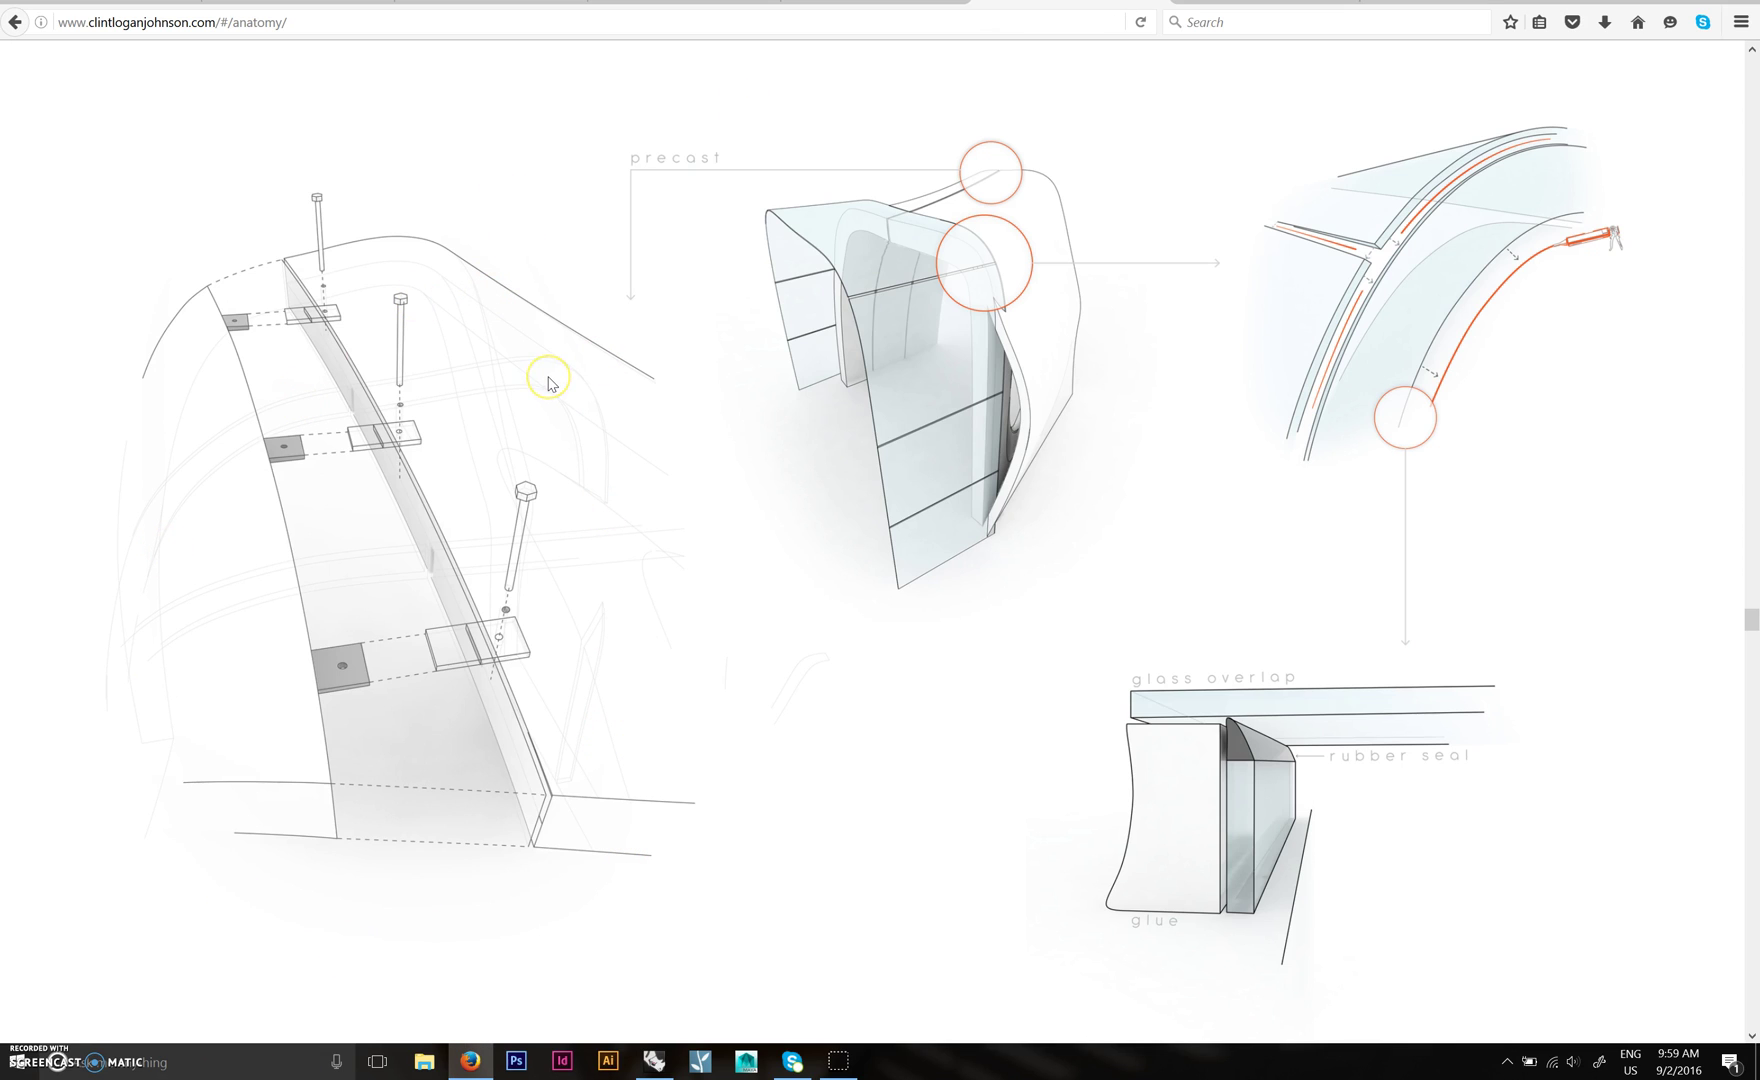
Switch to Rhino and orbit the Perspective view of the joist, deck and glass model.
click(654, 1062)
right_drag(806, 487, 700, 535)
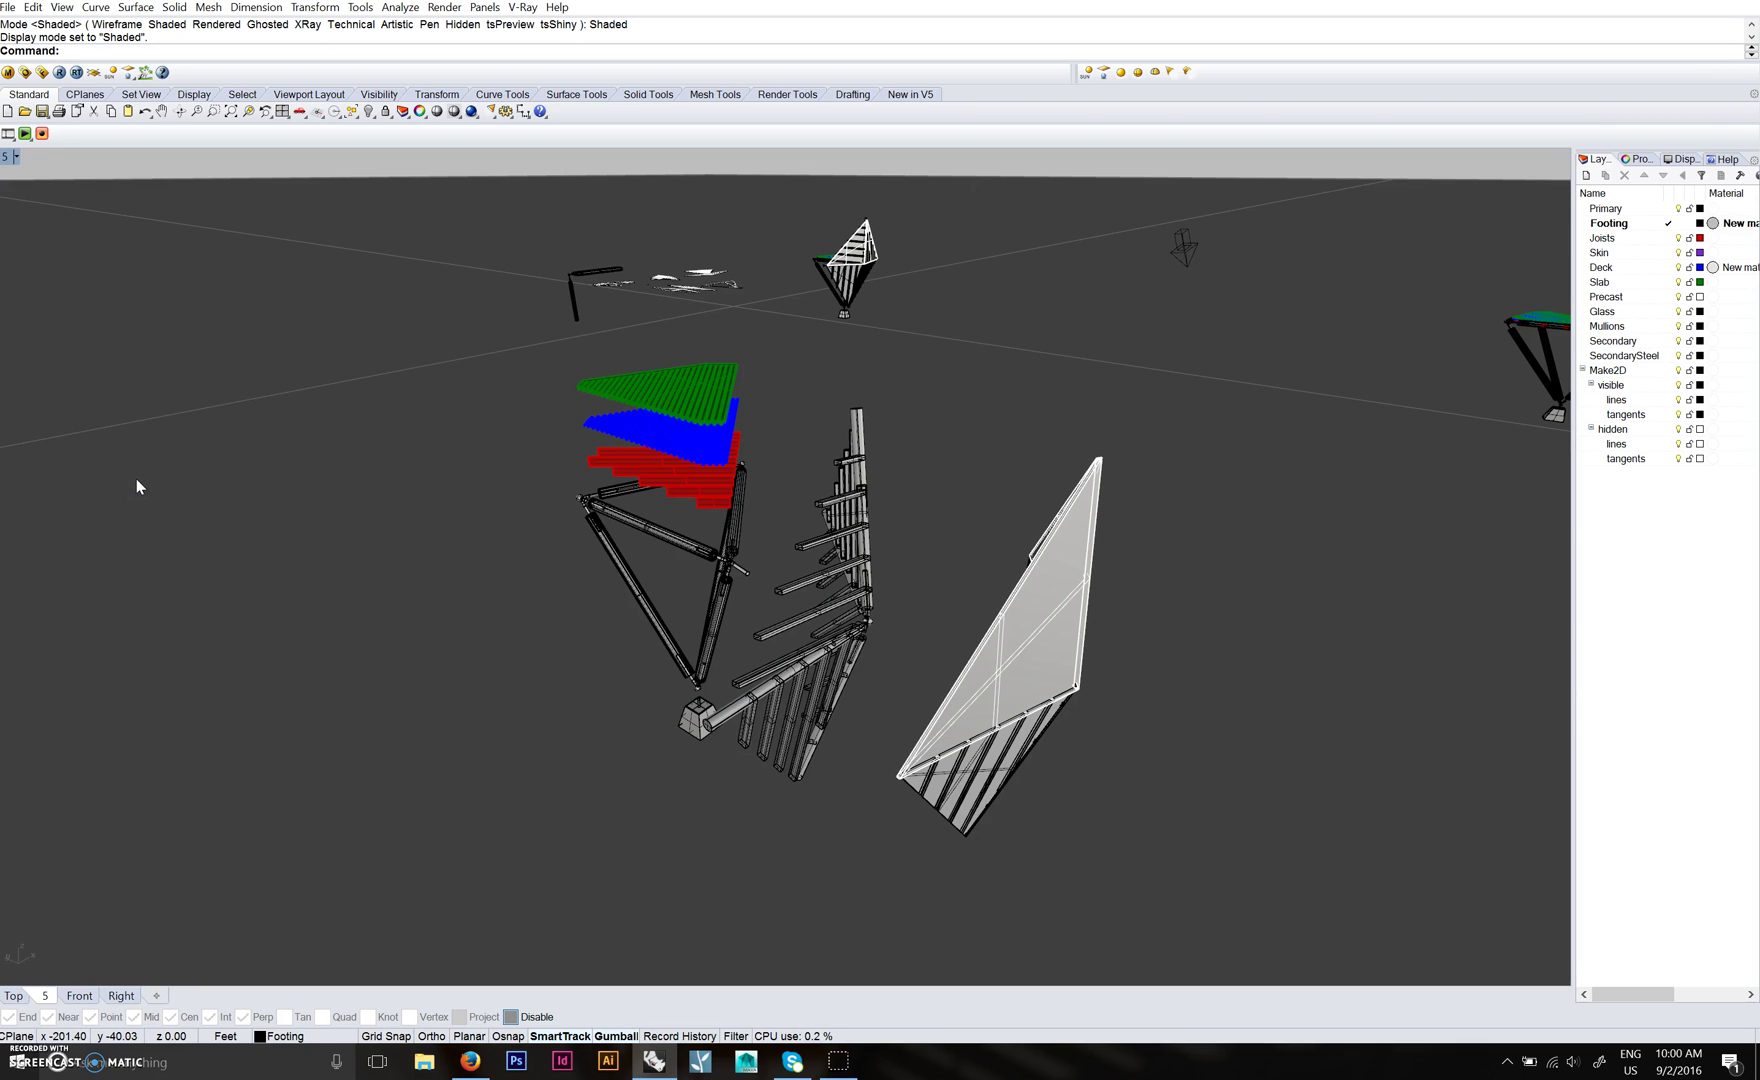
Use the Isometric command to set a northeast (NE) parallel view.
text(Iso)
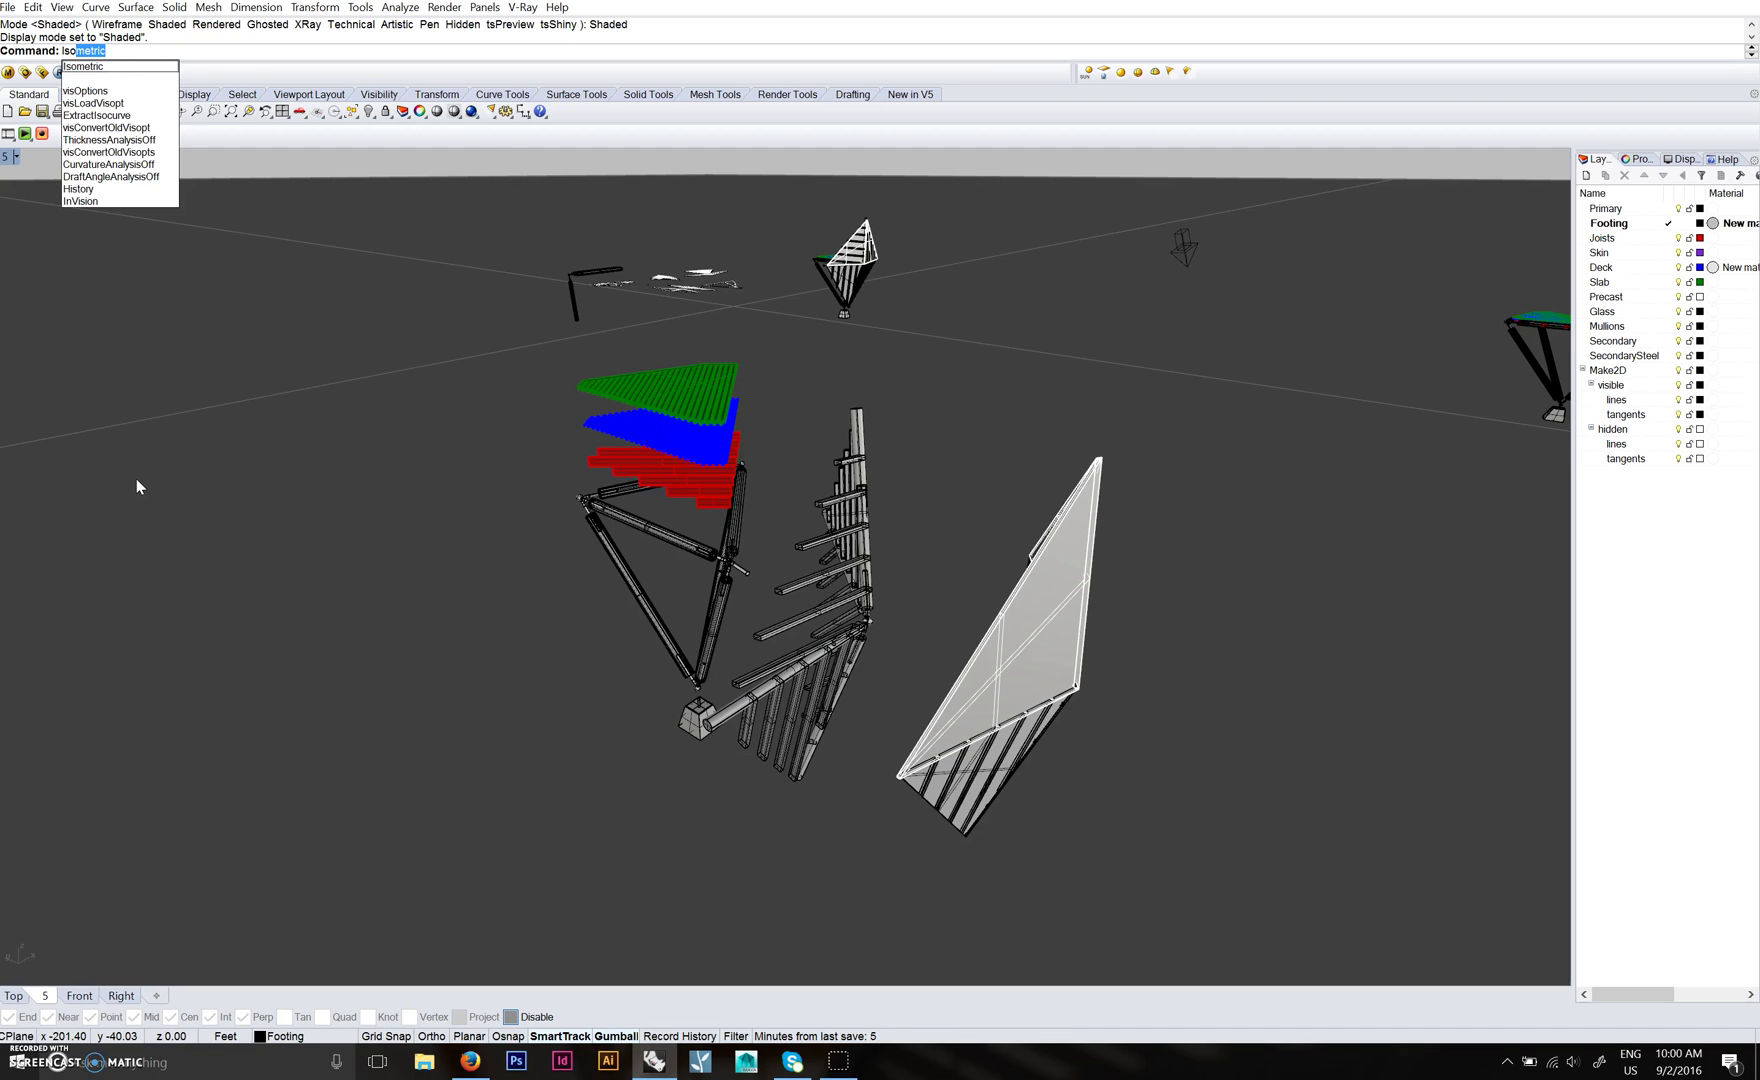
key(Return)
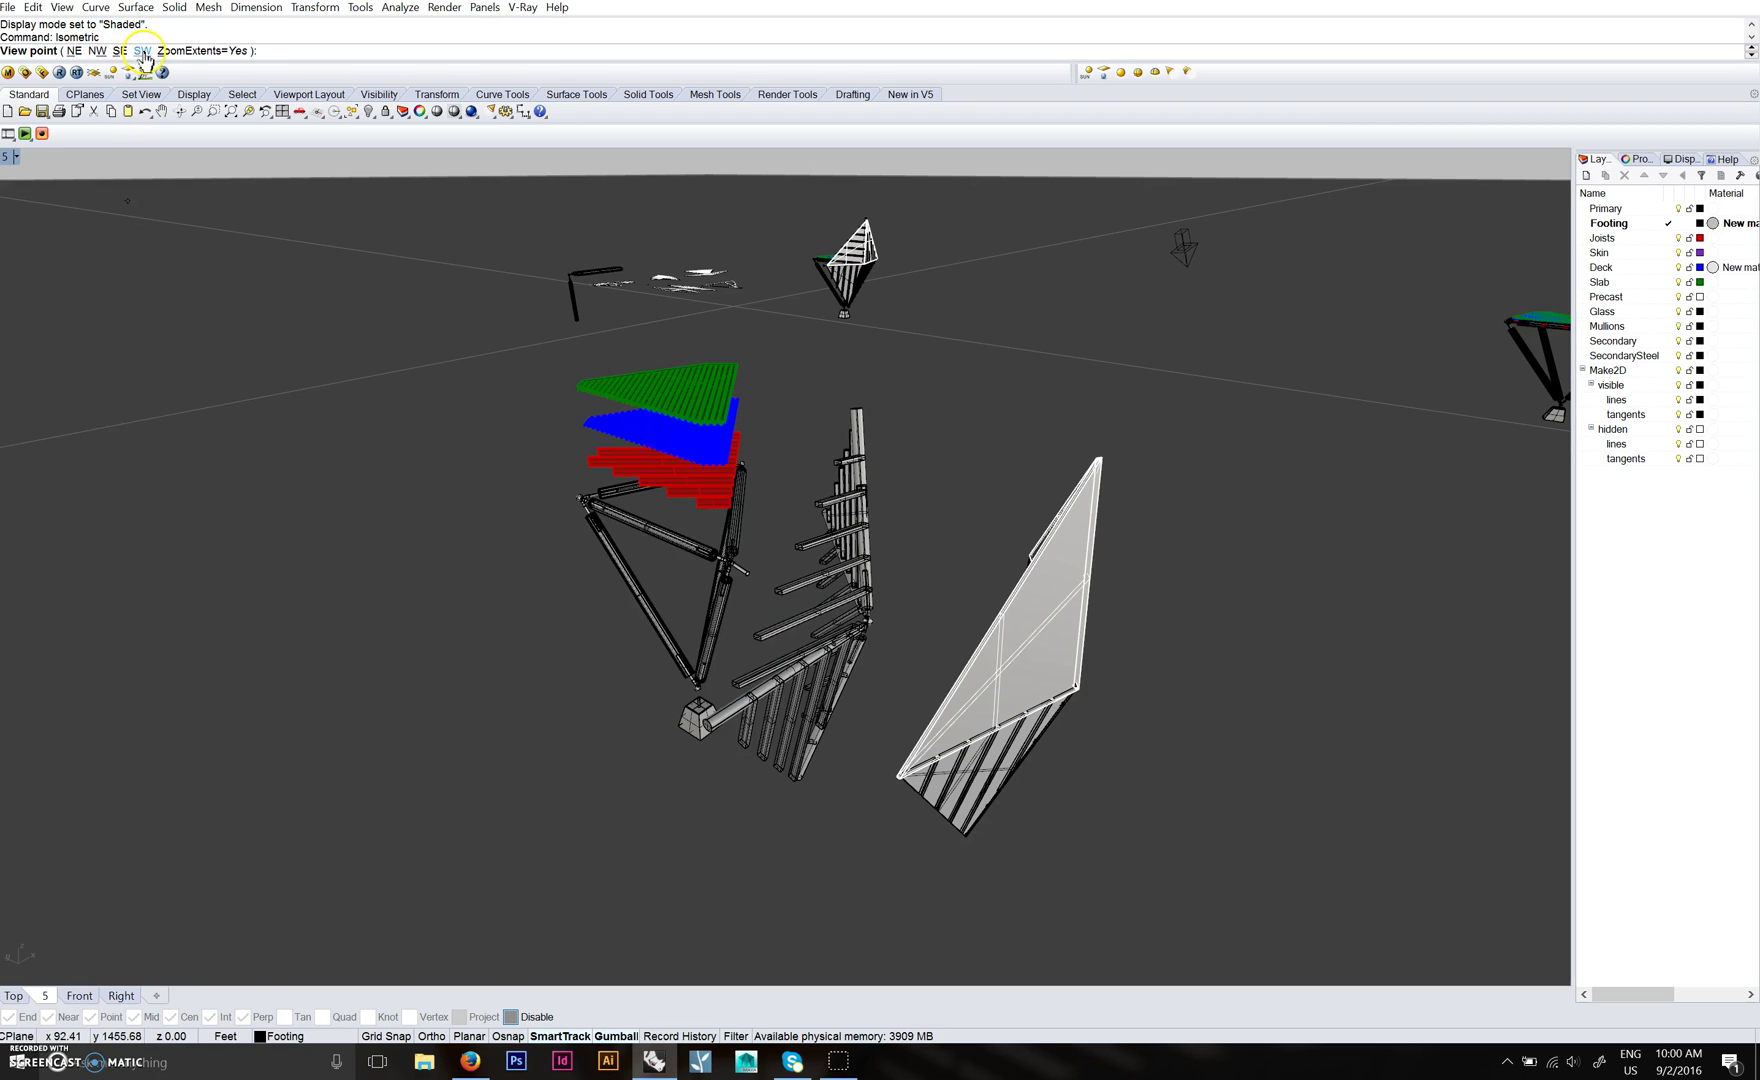
right_click(396, 628)
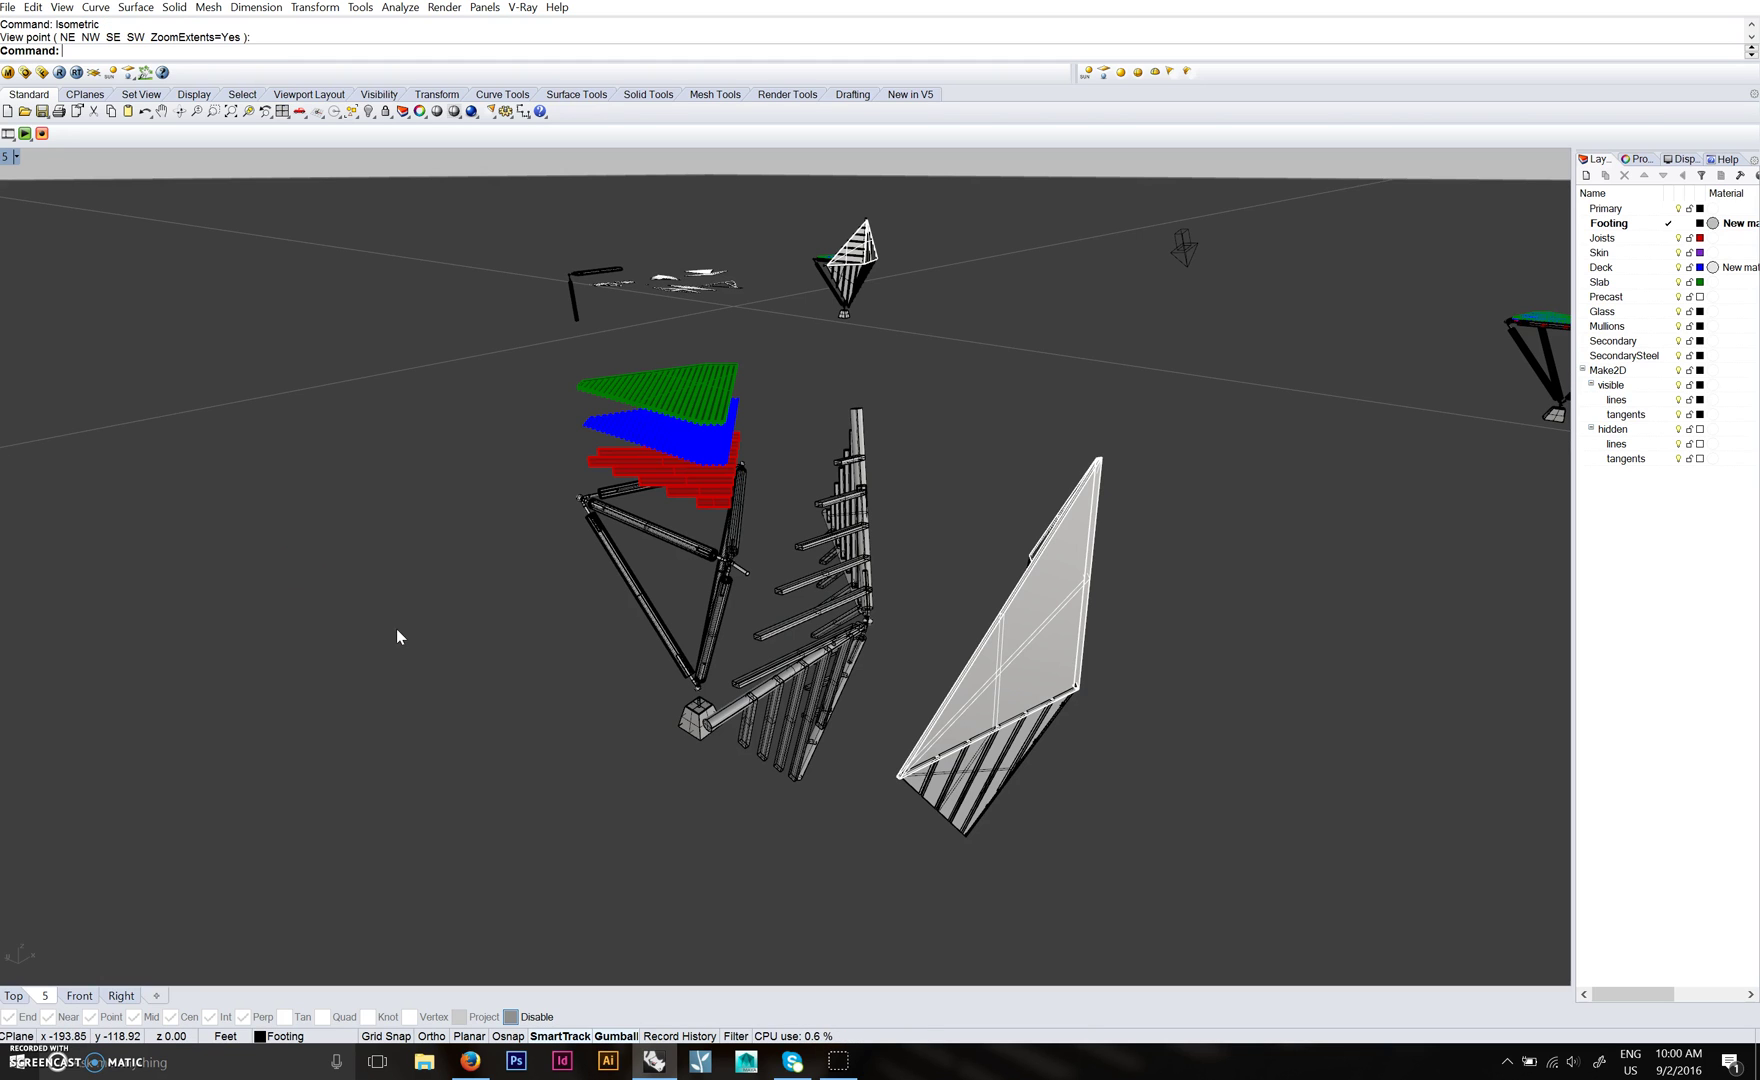
right_drag(585, 588, 635, 478)
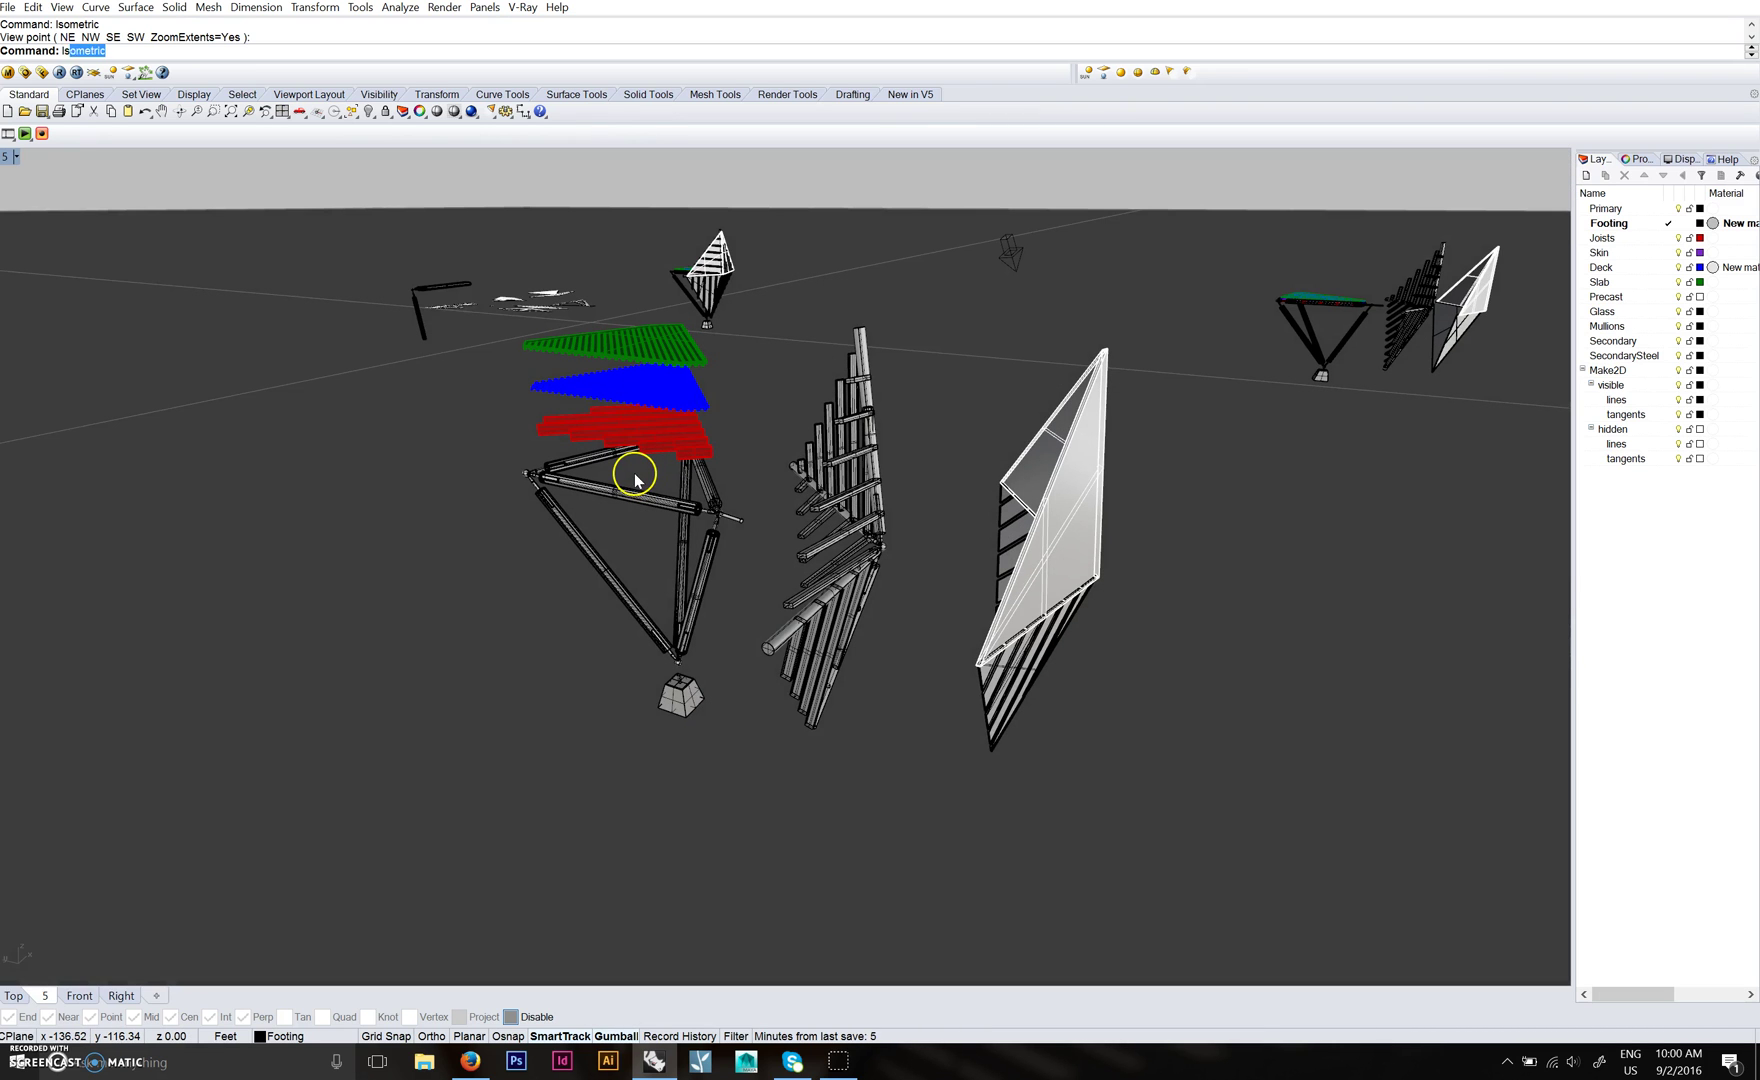
key(Return)
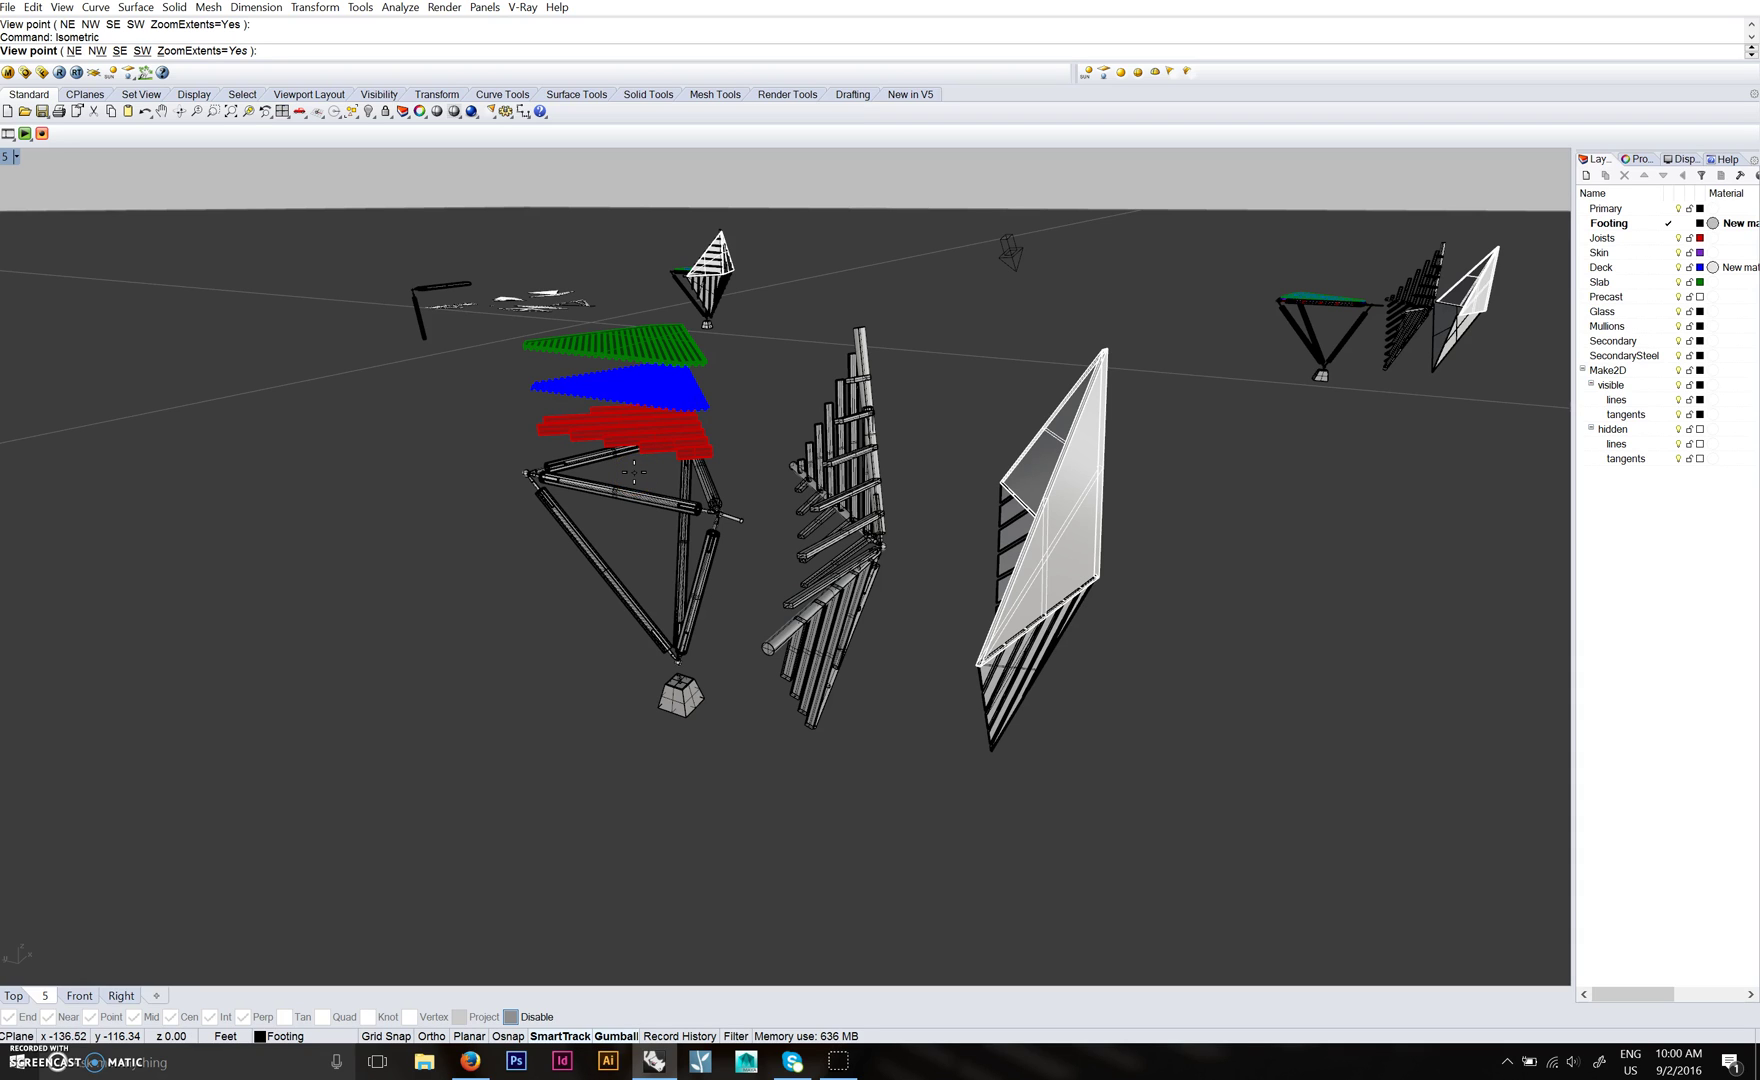
text(ne)
key(Return)
Zoom, pan and rotate the parallel view to frame the whole exploded truss.
scroll(770, 562, up, 3)
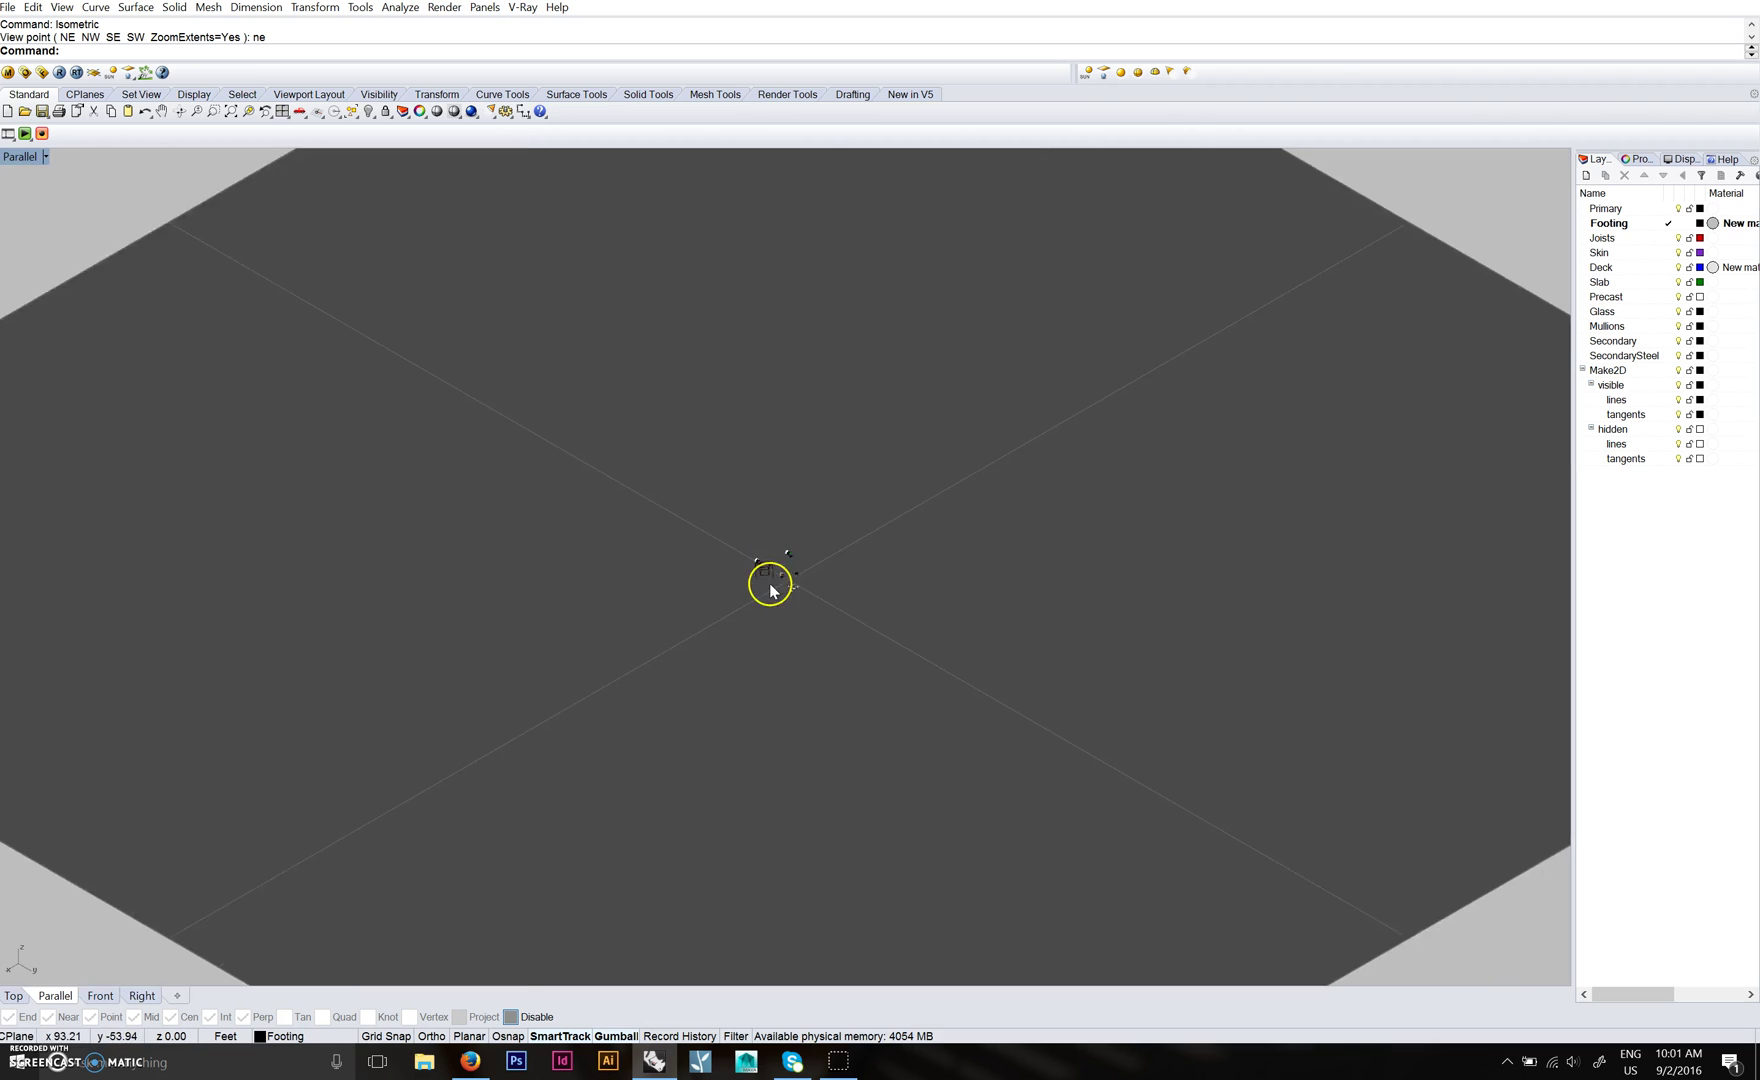
scroll(808, 590, up, 6)
right_drag(845, 503, 716, 592)
scroll(601, 829, down, 2)
scroll(896, 444, up, 8)
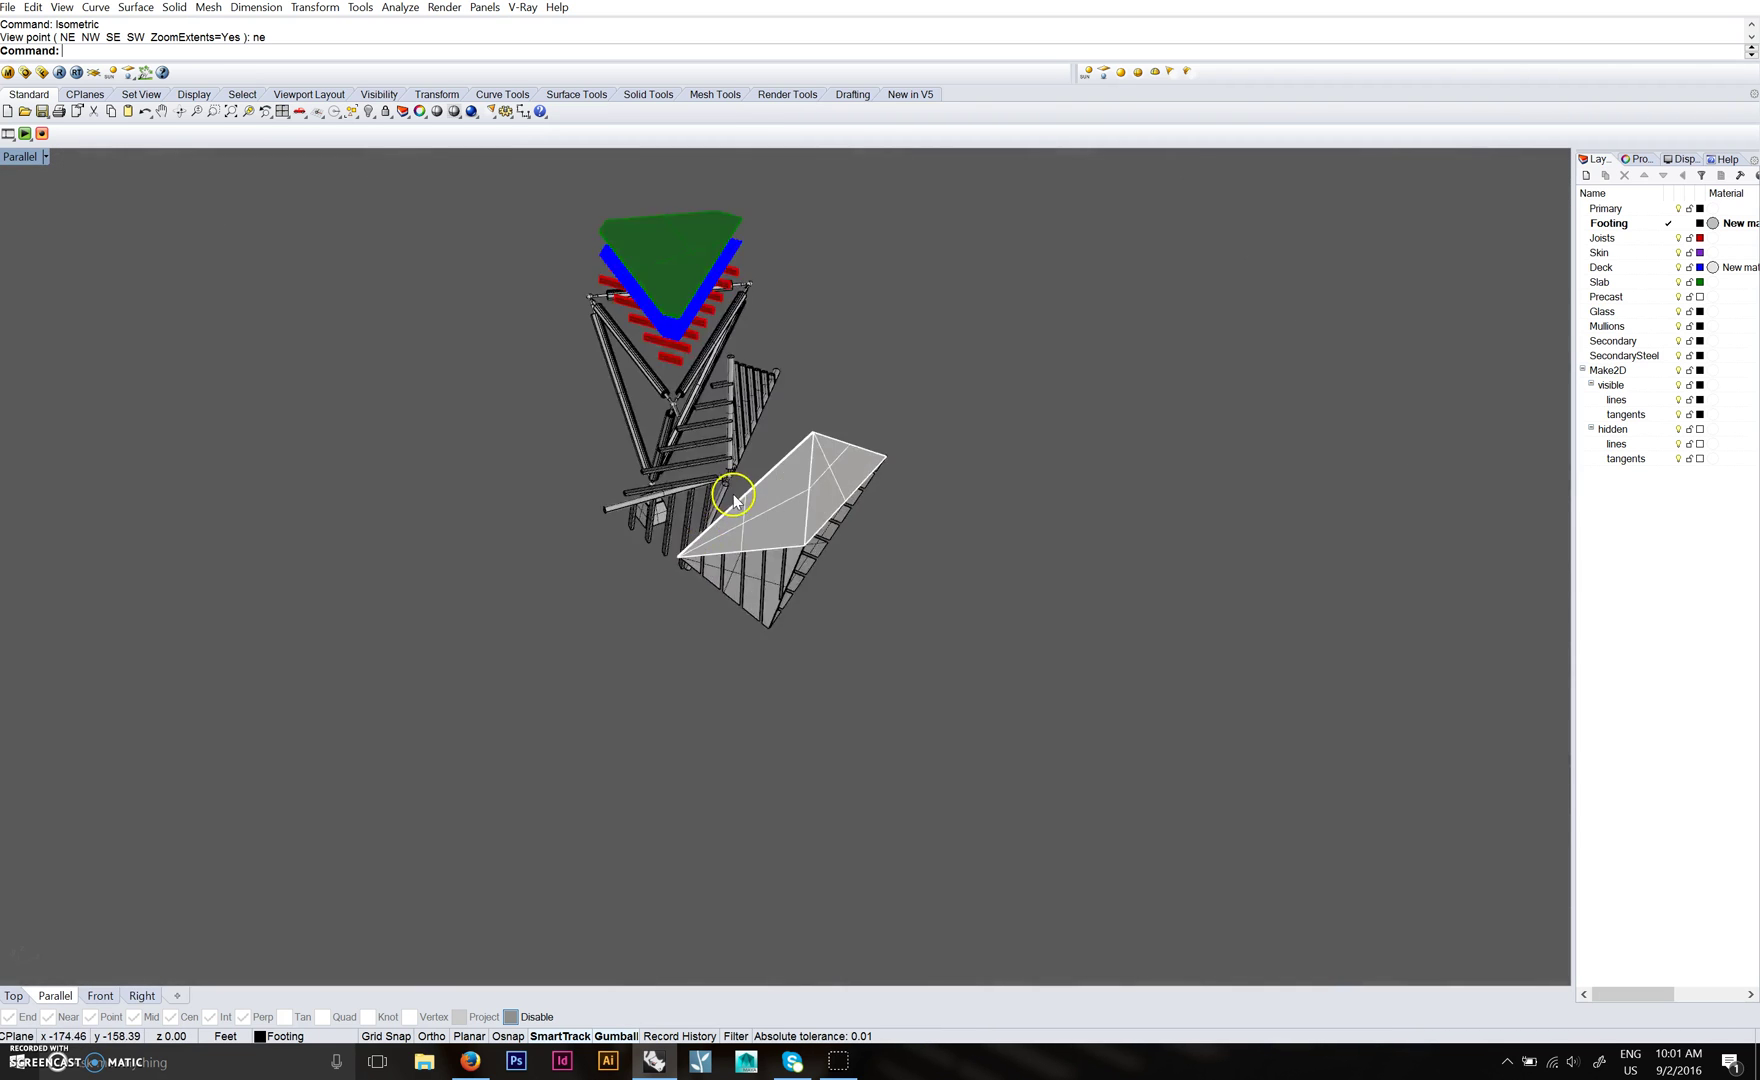
right_drag(822, 458, 582, 503)
scroll(782, 503, down, 3)
scroll(792, 690, up, 2)
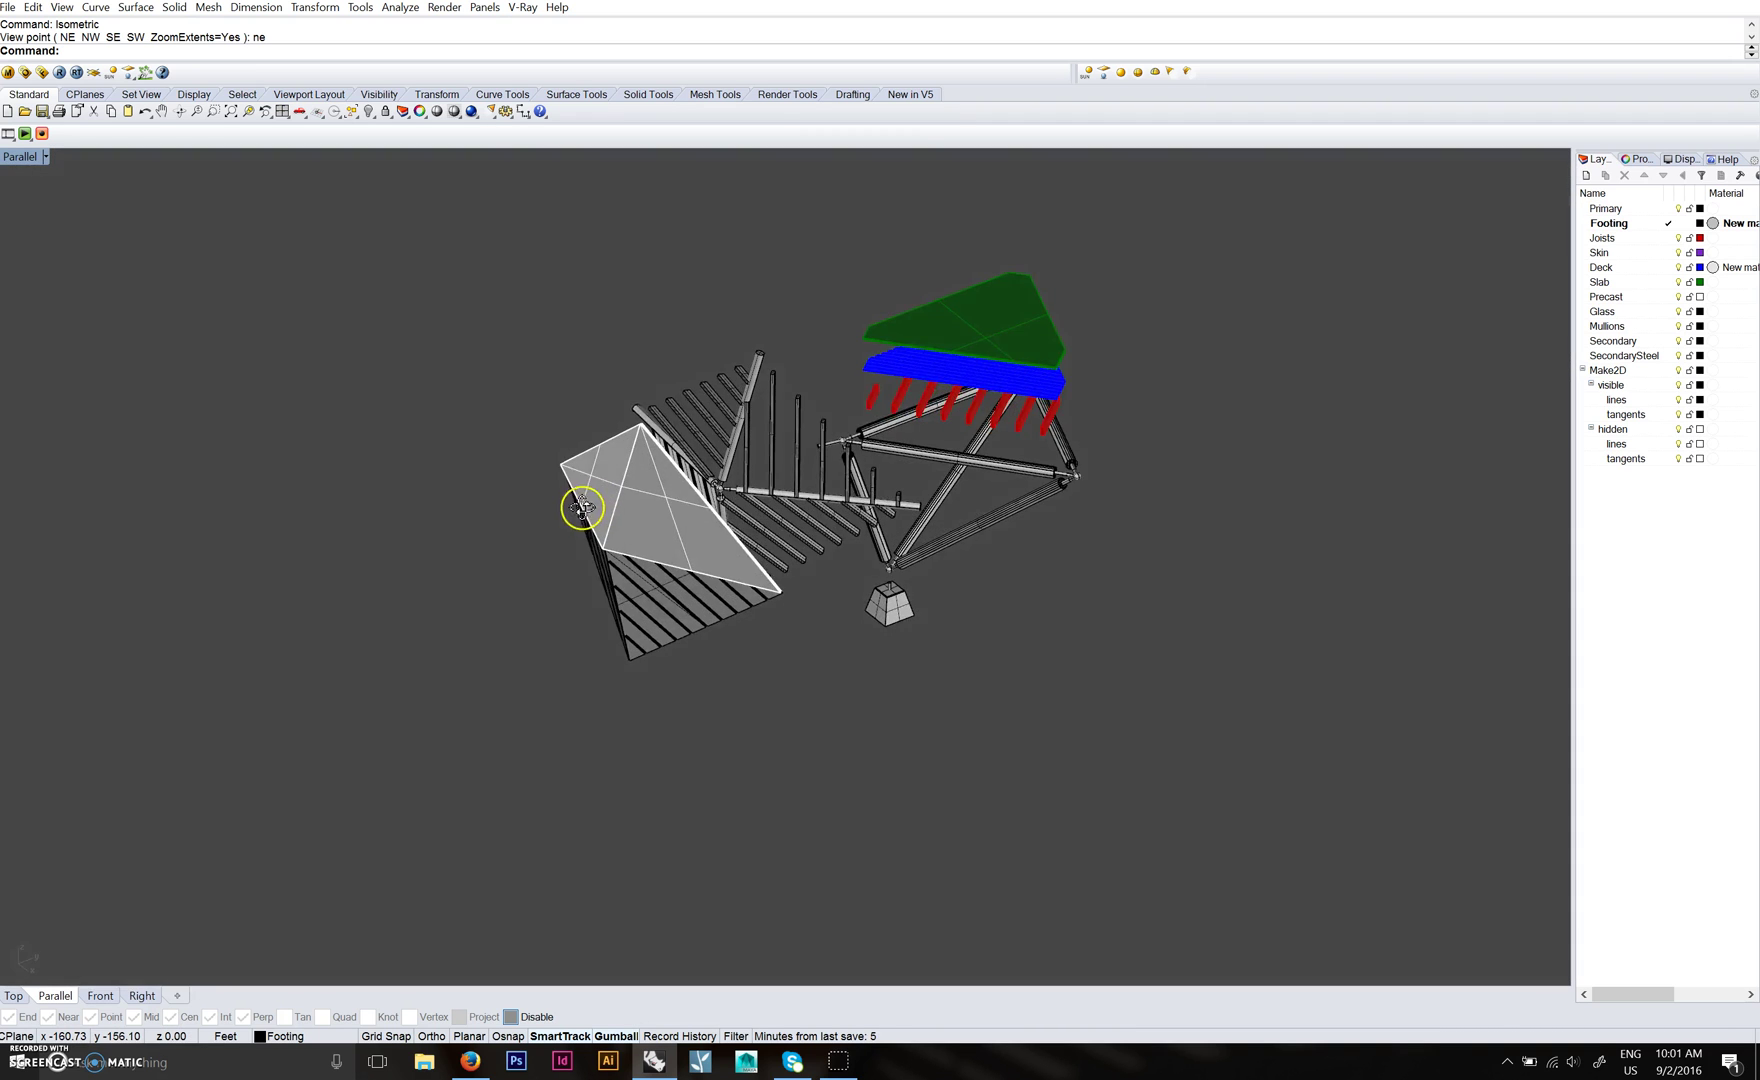
right_drag(930, 484, 802, 527)
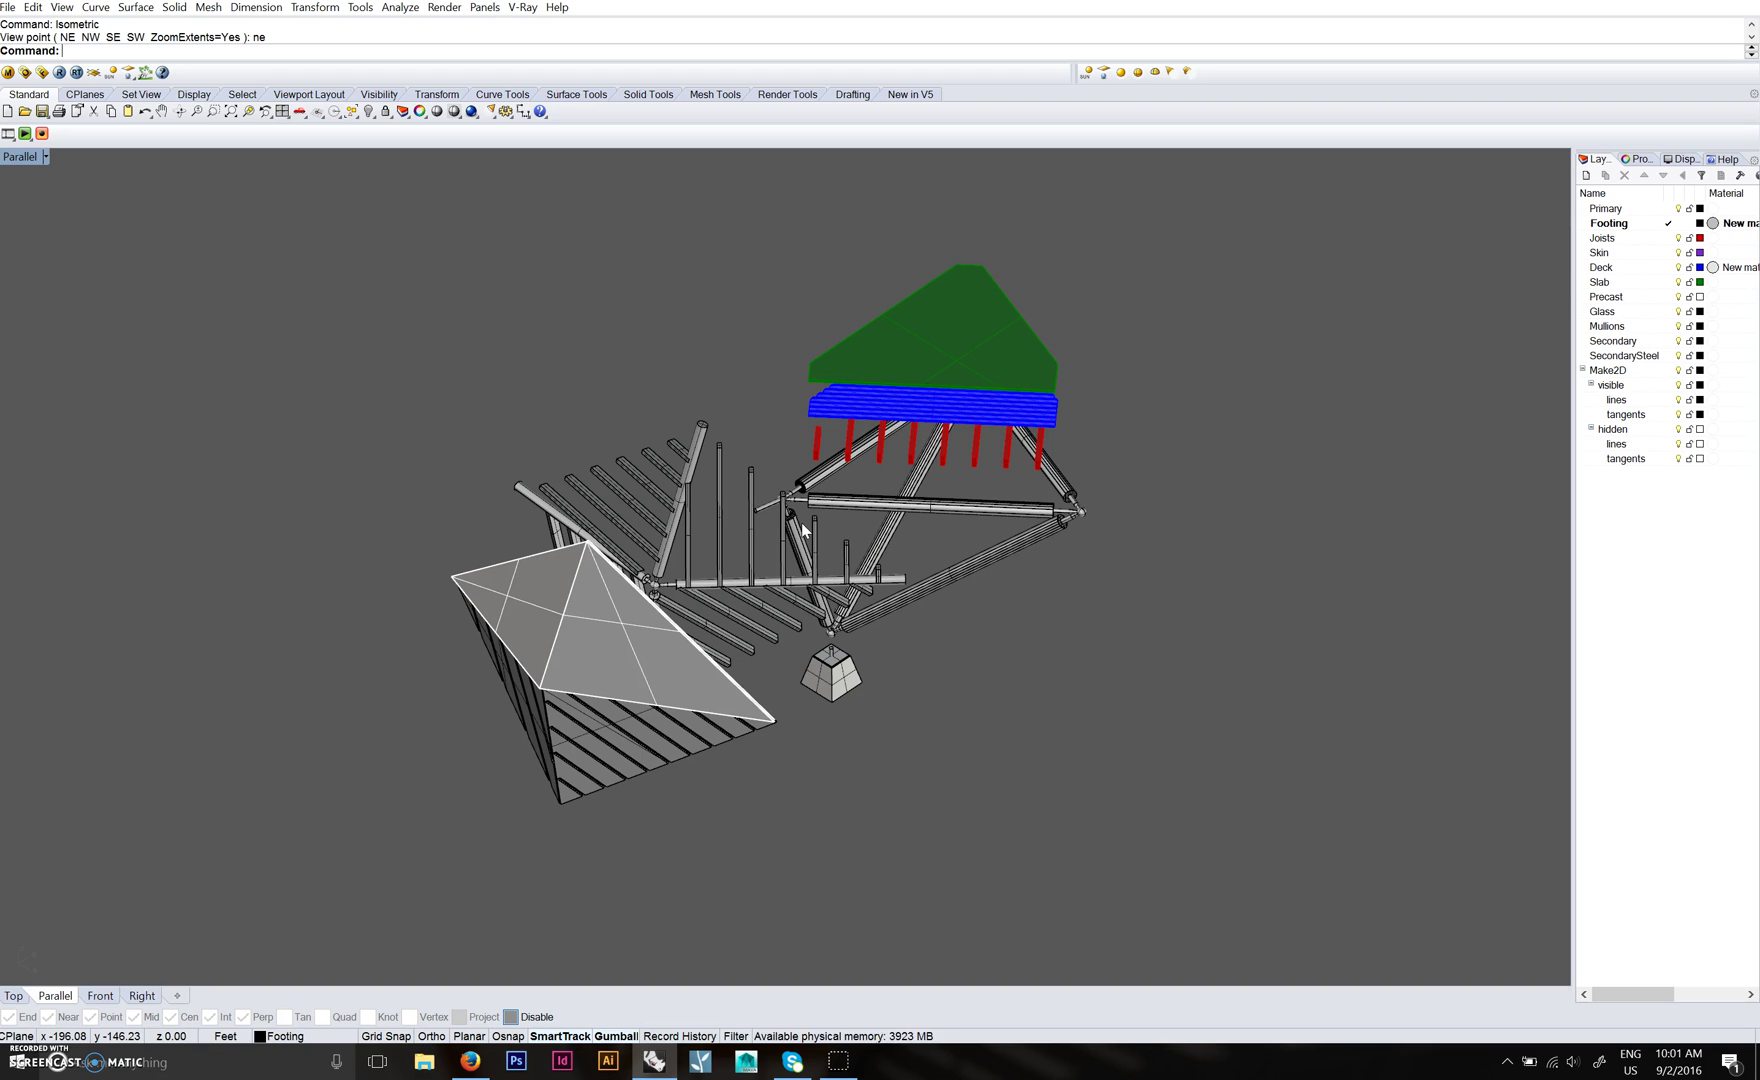
Start a V-Ray render and turn on the Environment reflection/refraction background override.
click(59, 74)
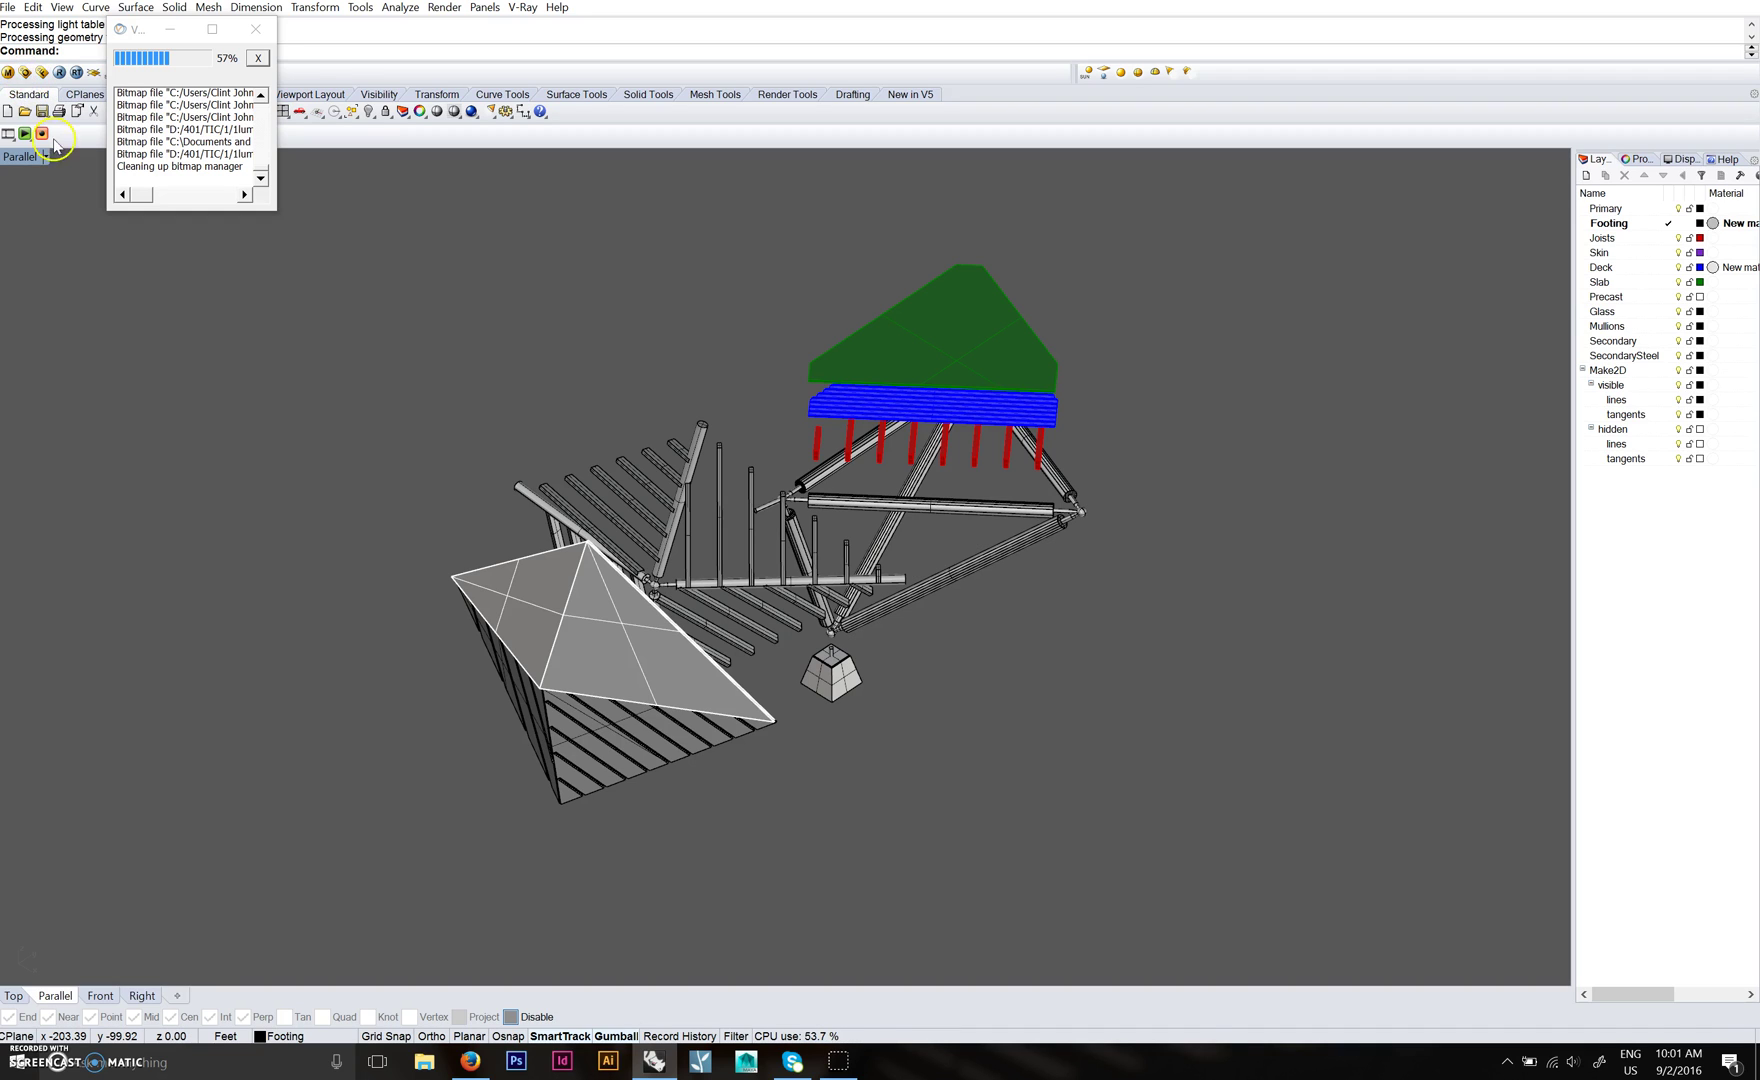
drag(133, 30, 1432, 13)
click(24, 72)
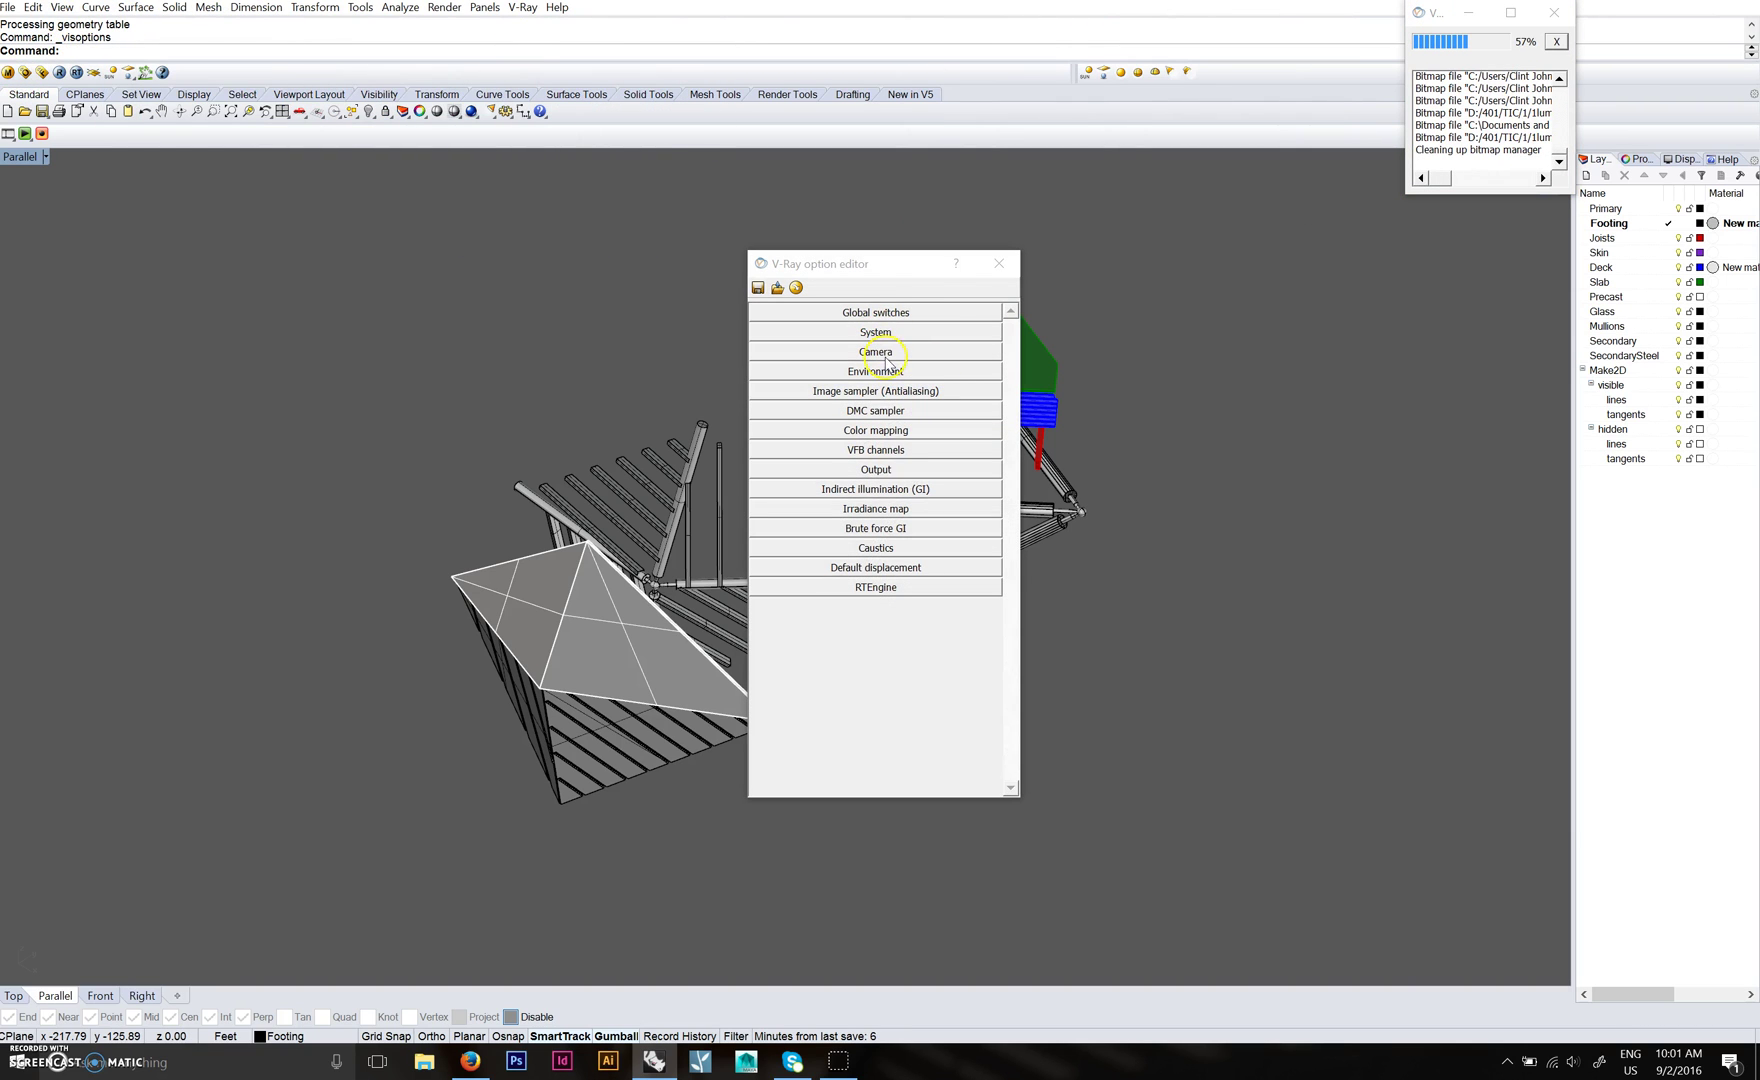
click(897, 374)
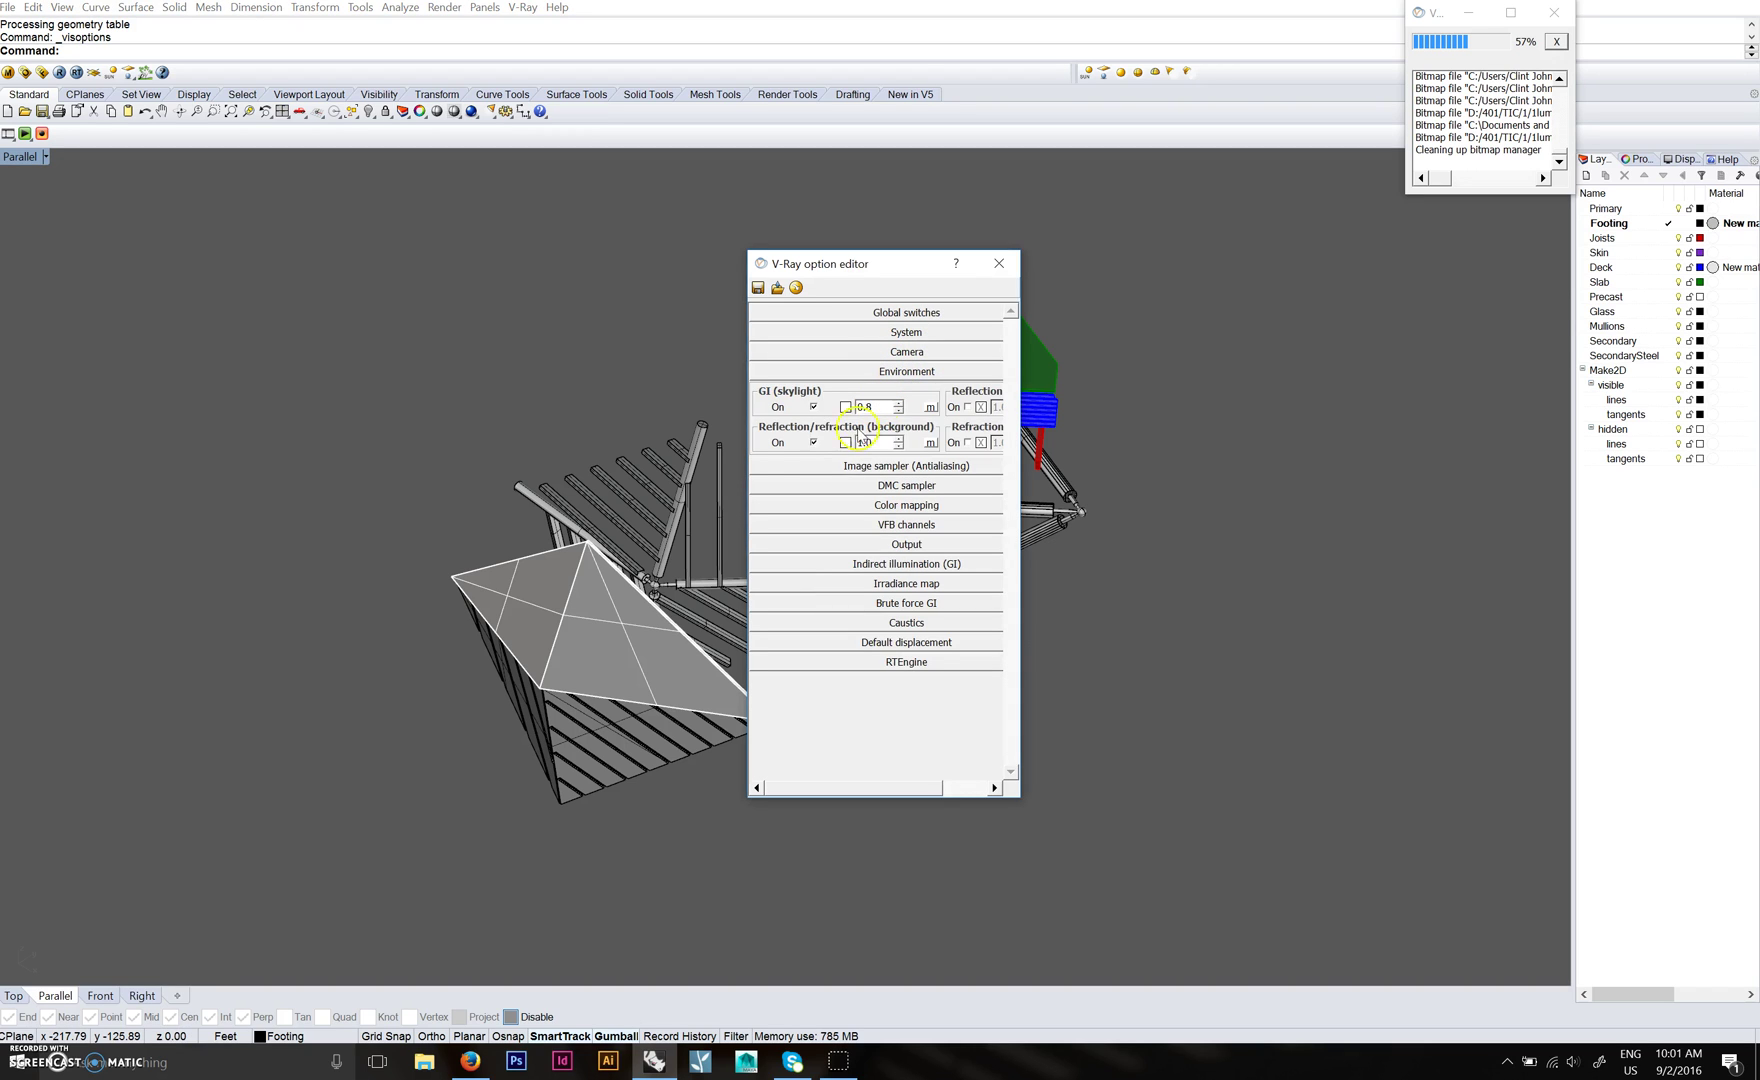
click(814, 442)
Set the V-Ray output image height to 600 and close the render settings.
click(907, 545)
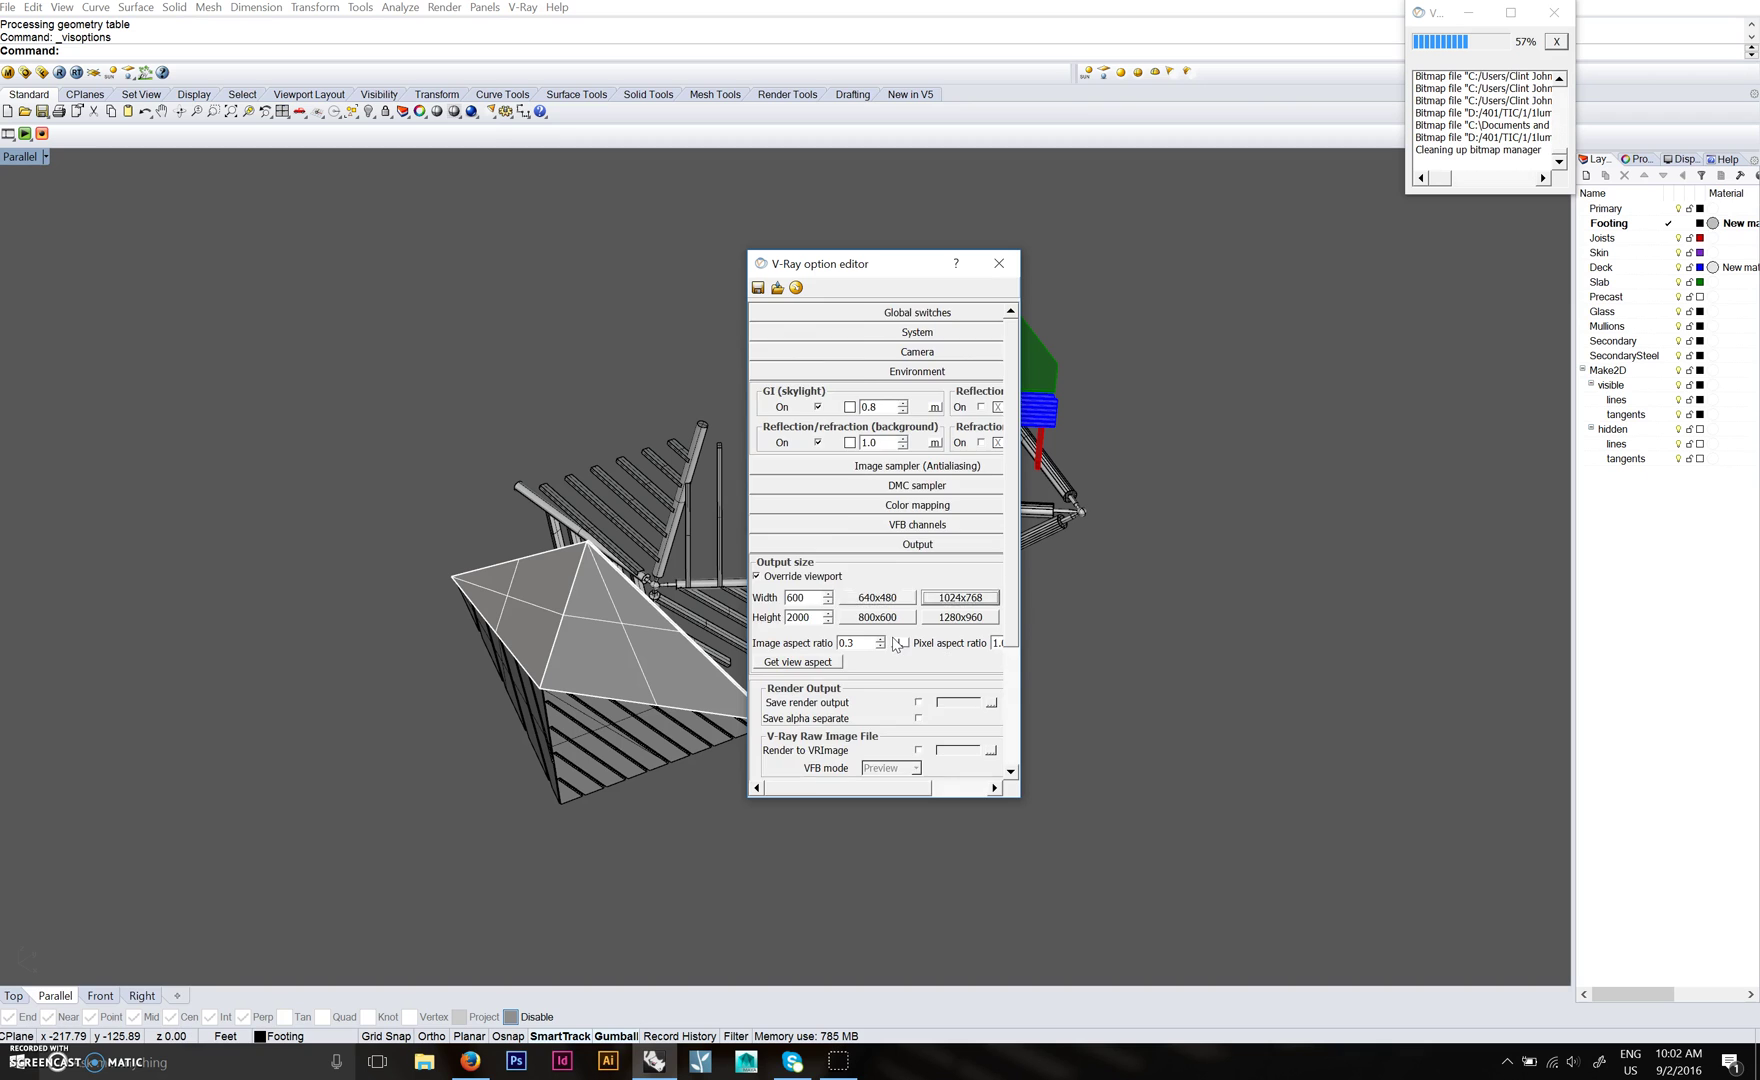
scroll(897, 645, down, 3)
key(Tab)
text(600)
key(Tab)
scroll(940, 545, up, 3)
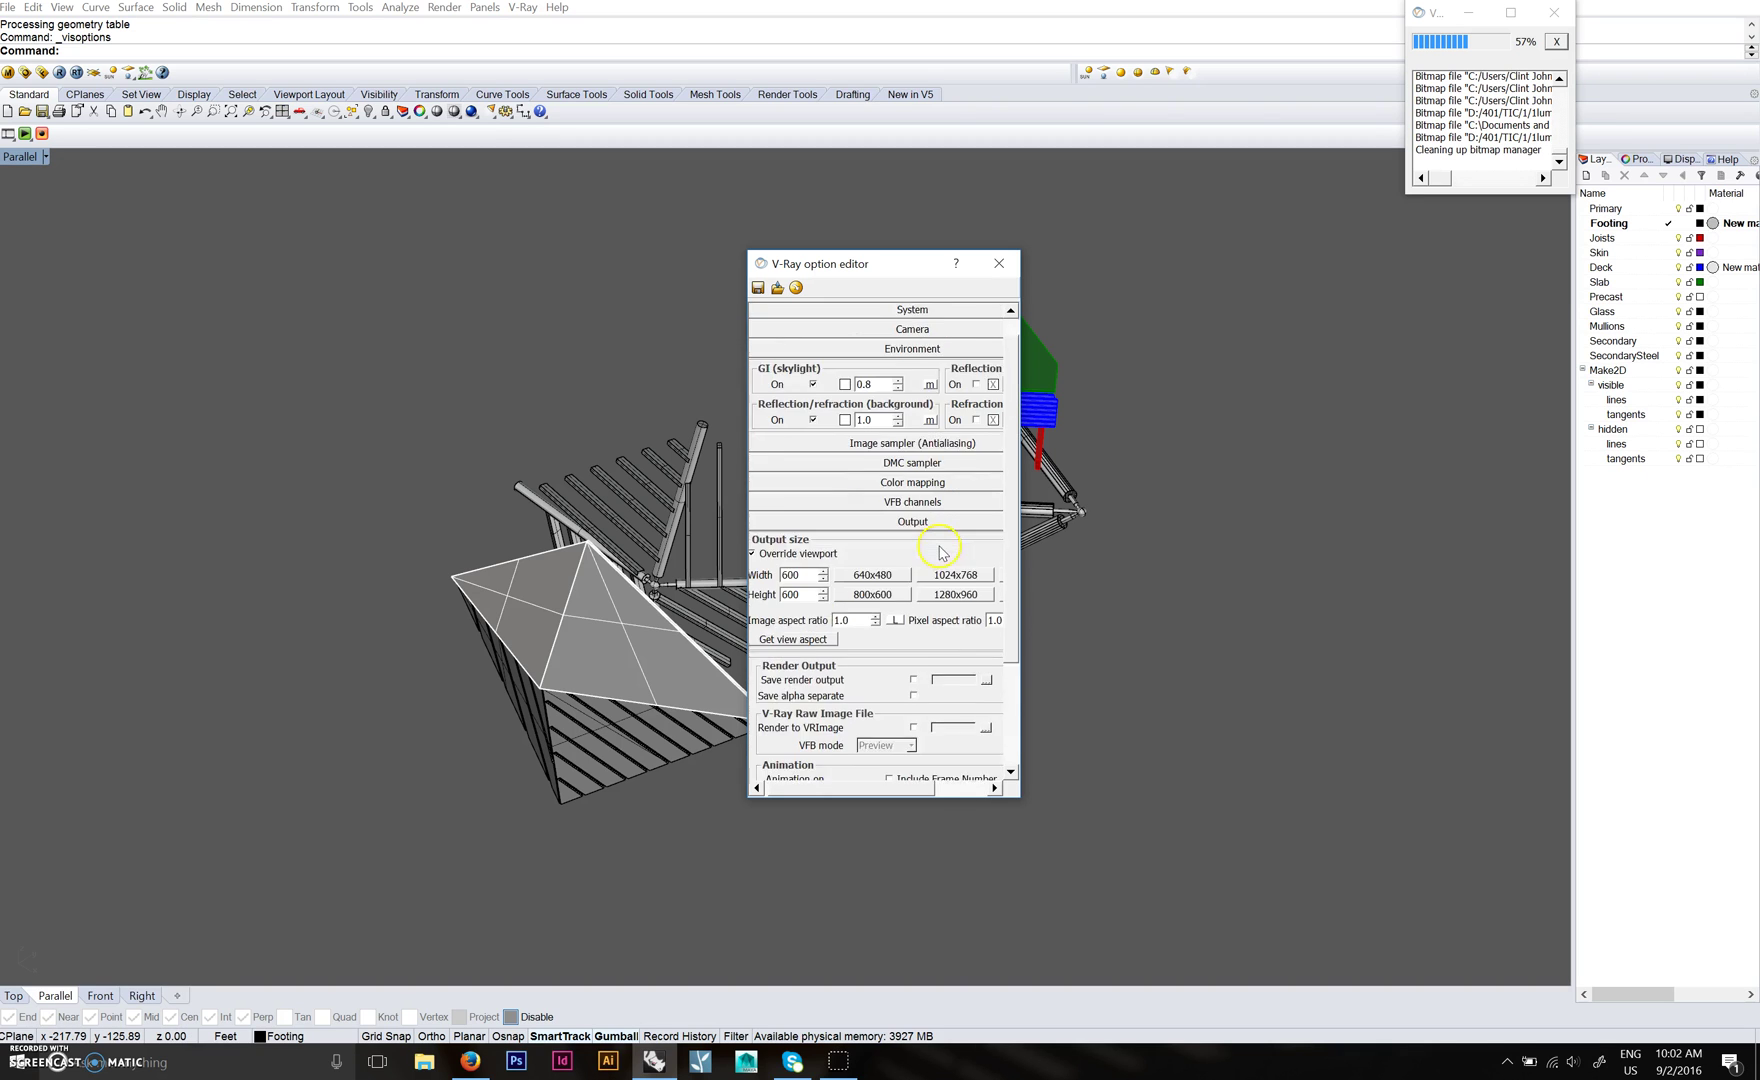
click(919, 356)
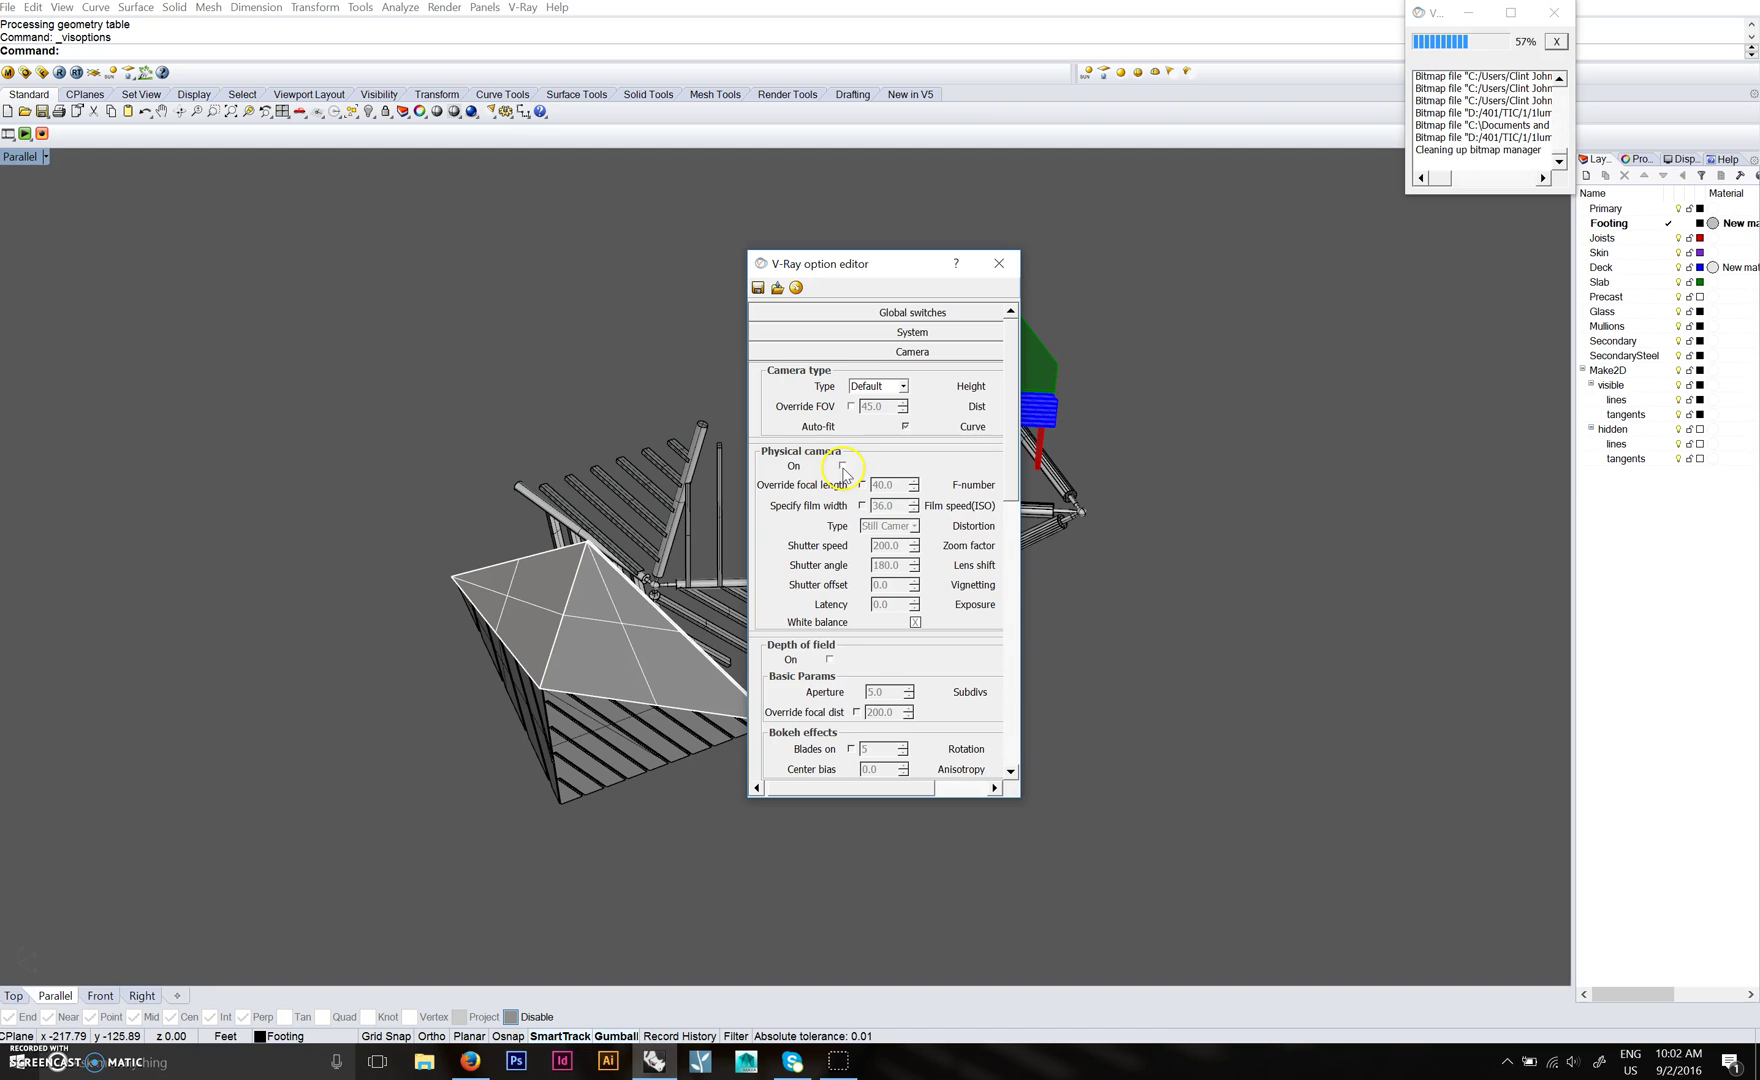
click(999, 266)
right_drag(947, 487, 895, 418)
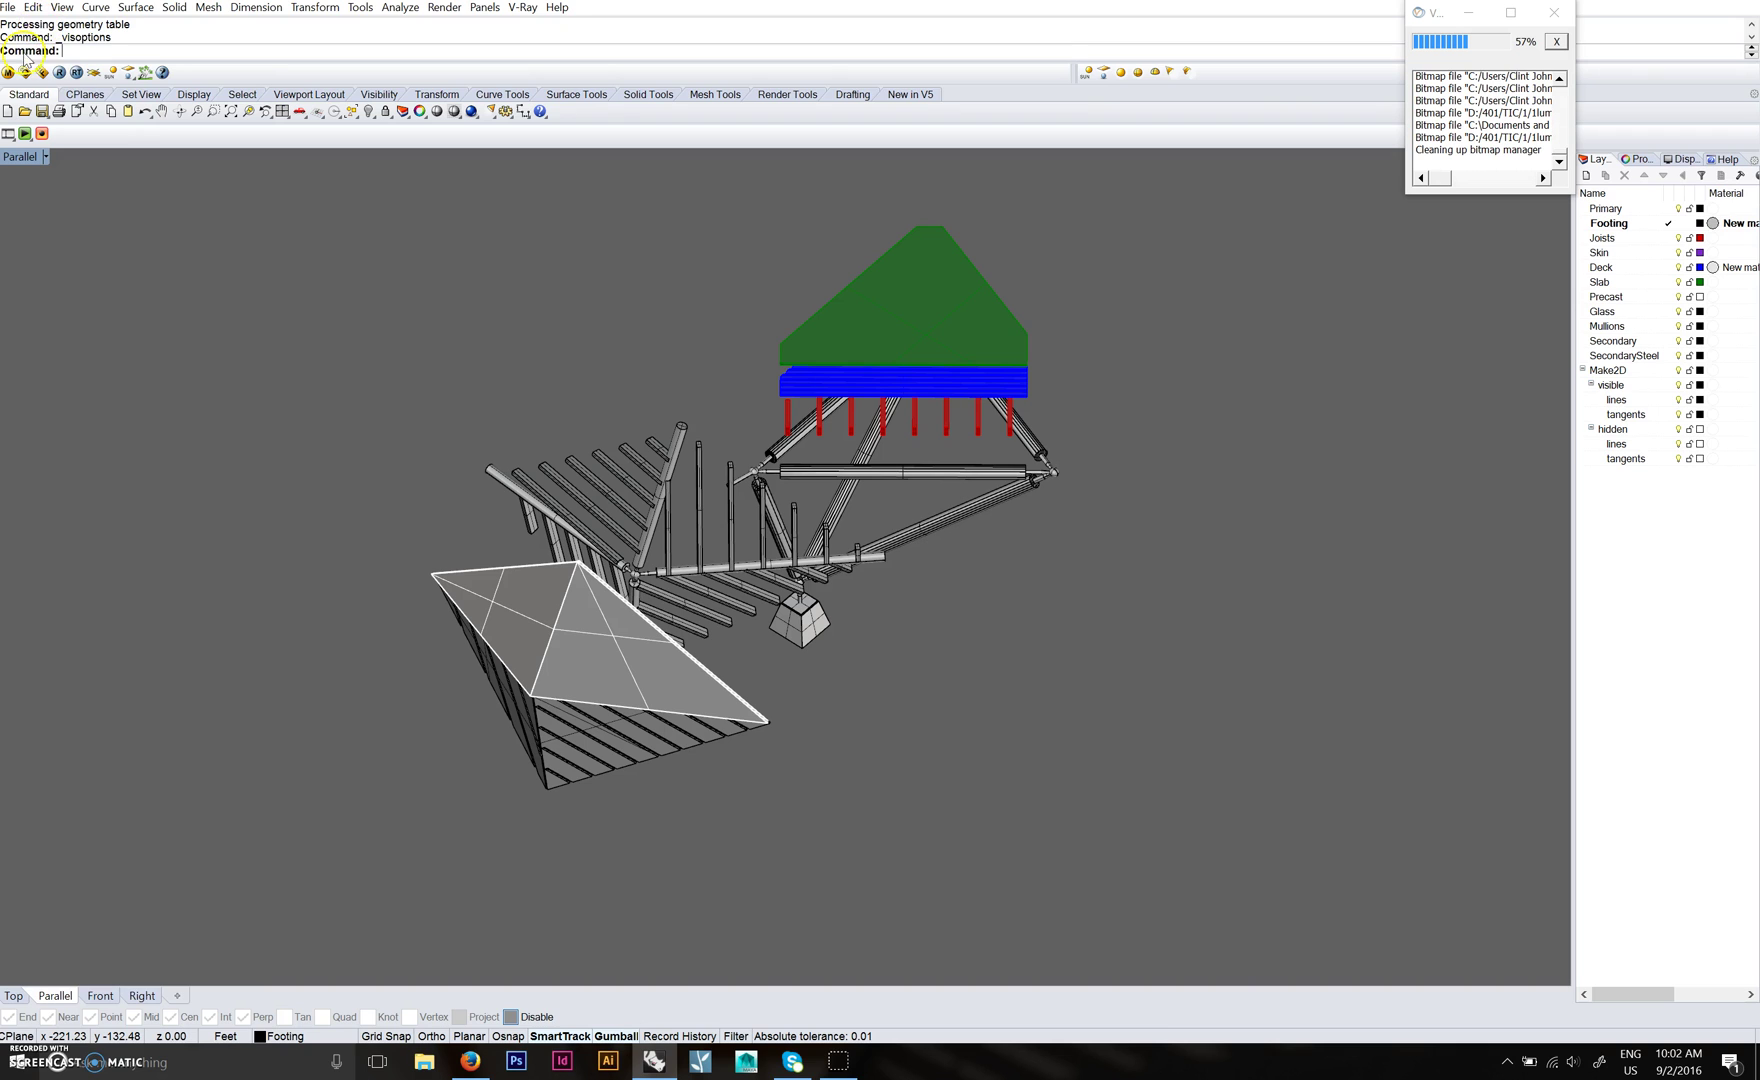
Render the view with V-Ray, window-select all truss pieces, and run Make2D.
click(59, 72)
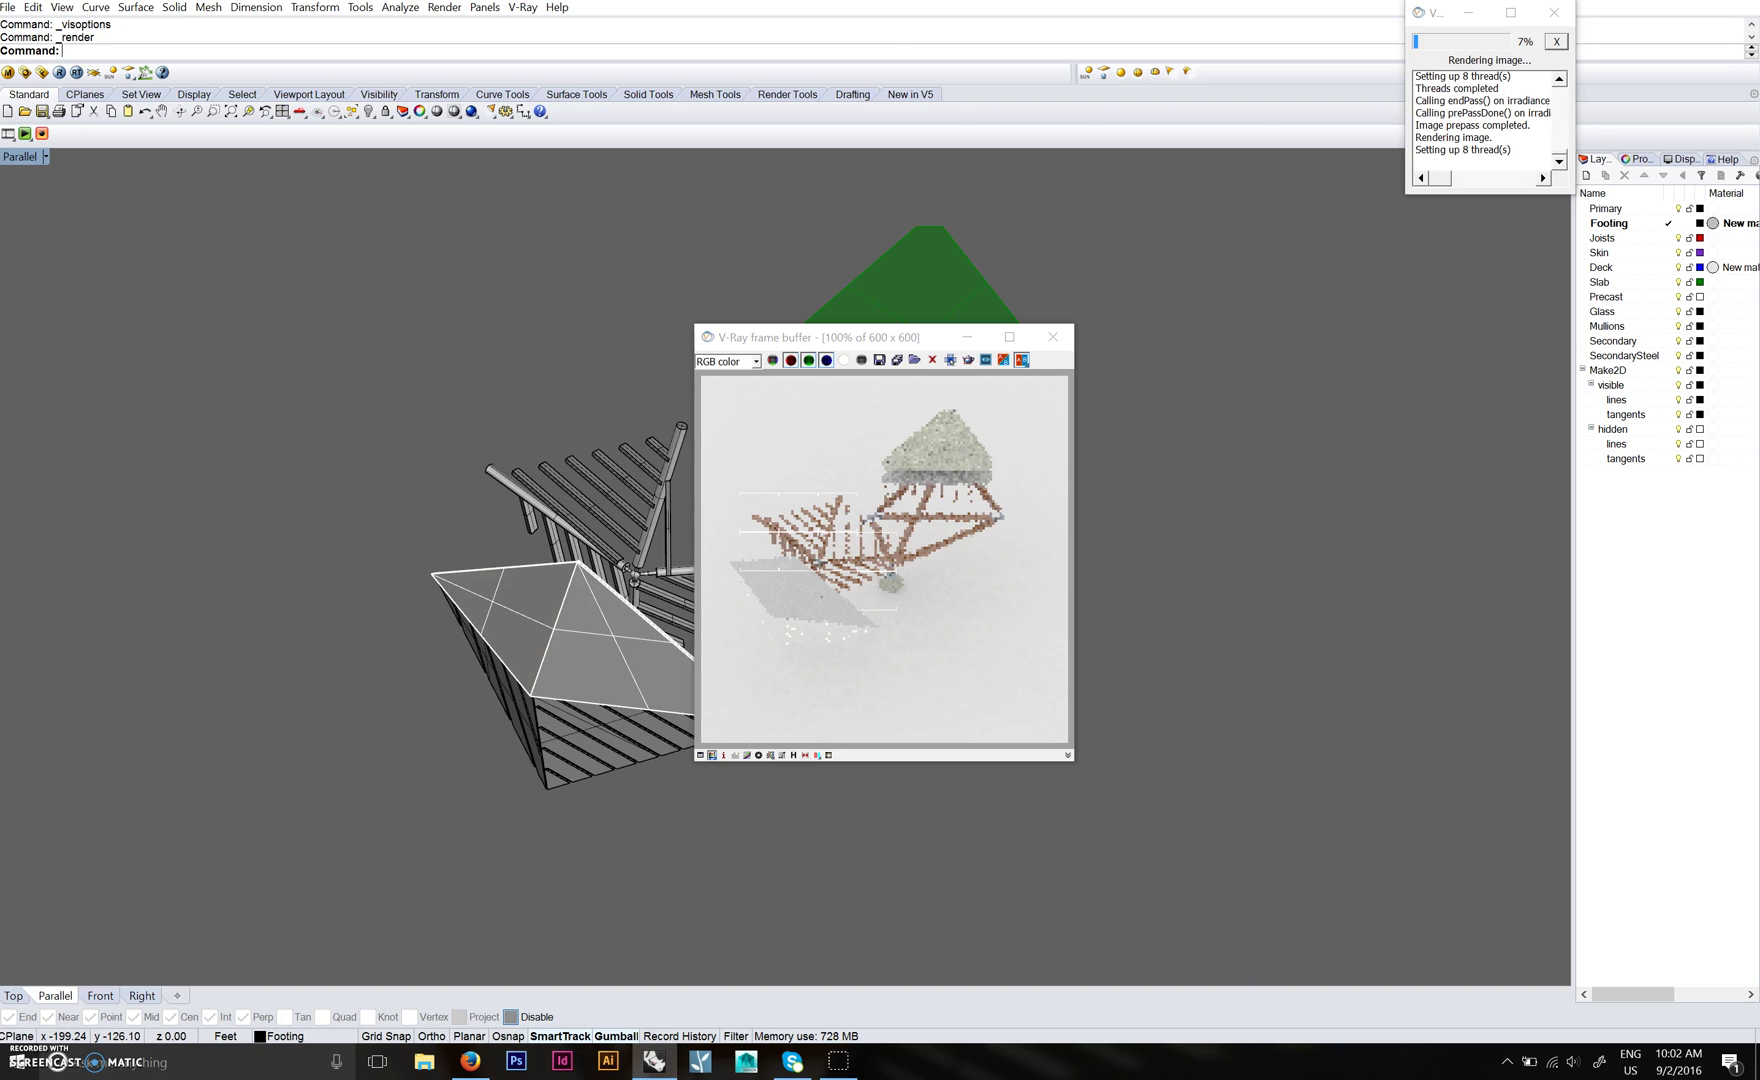
drag(906, 337, 1355, 361)
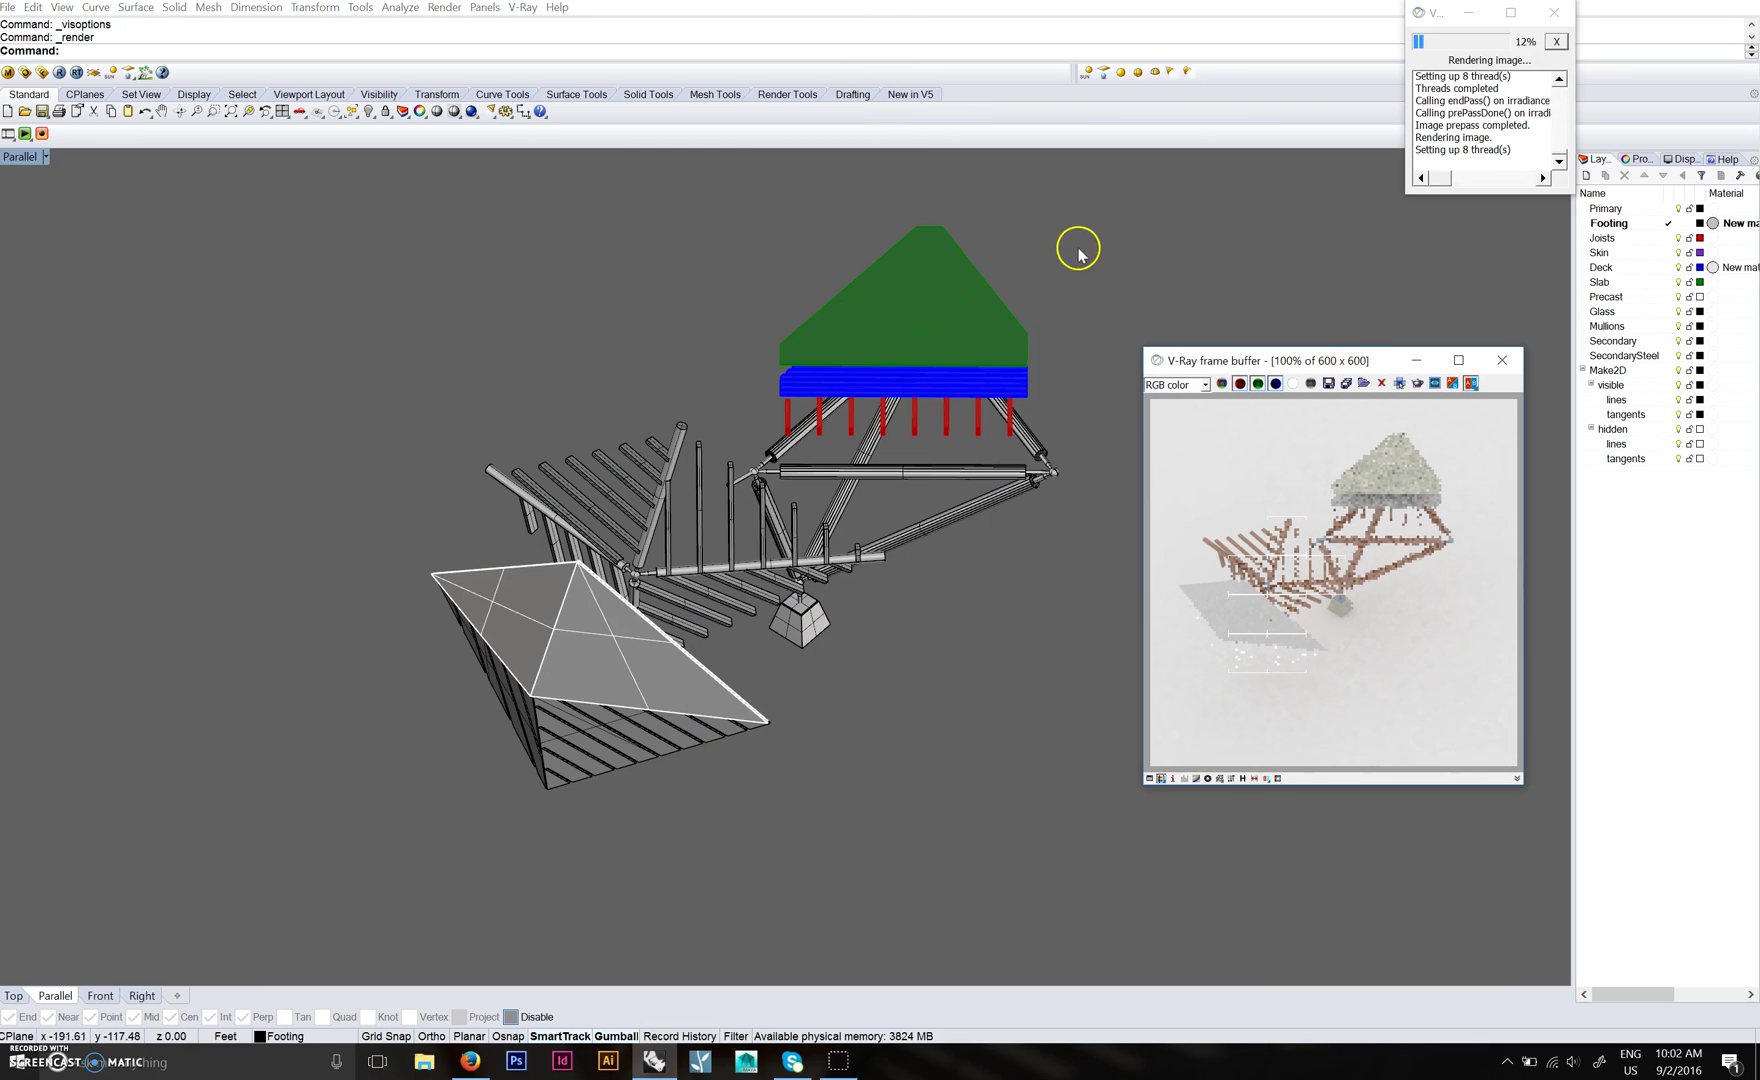
drag(1088, 190, 290, 925)
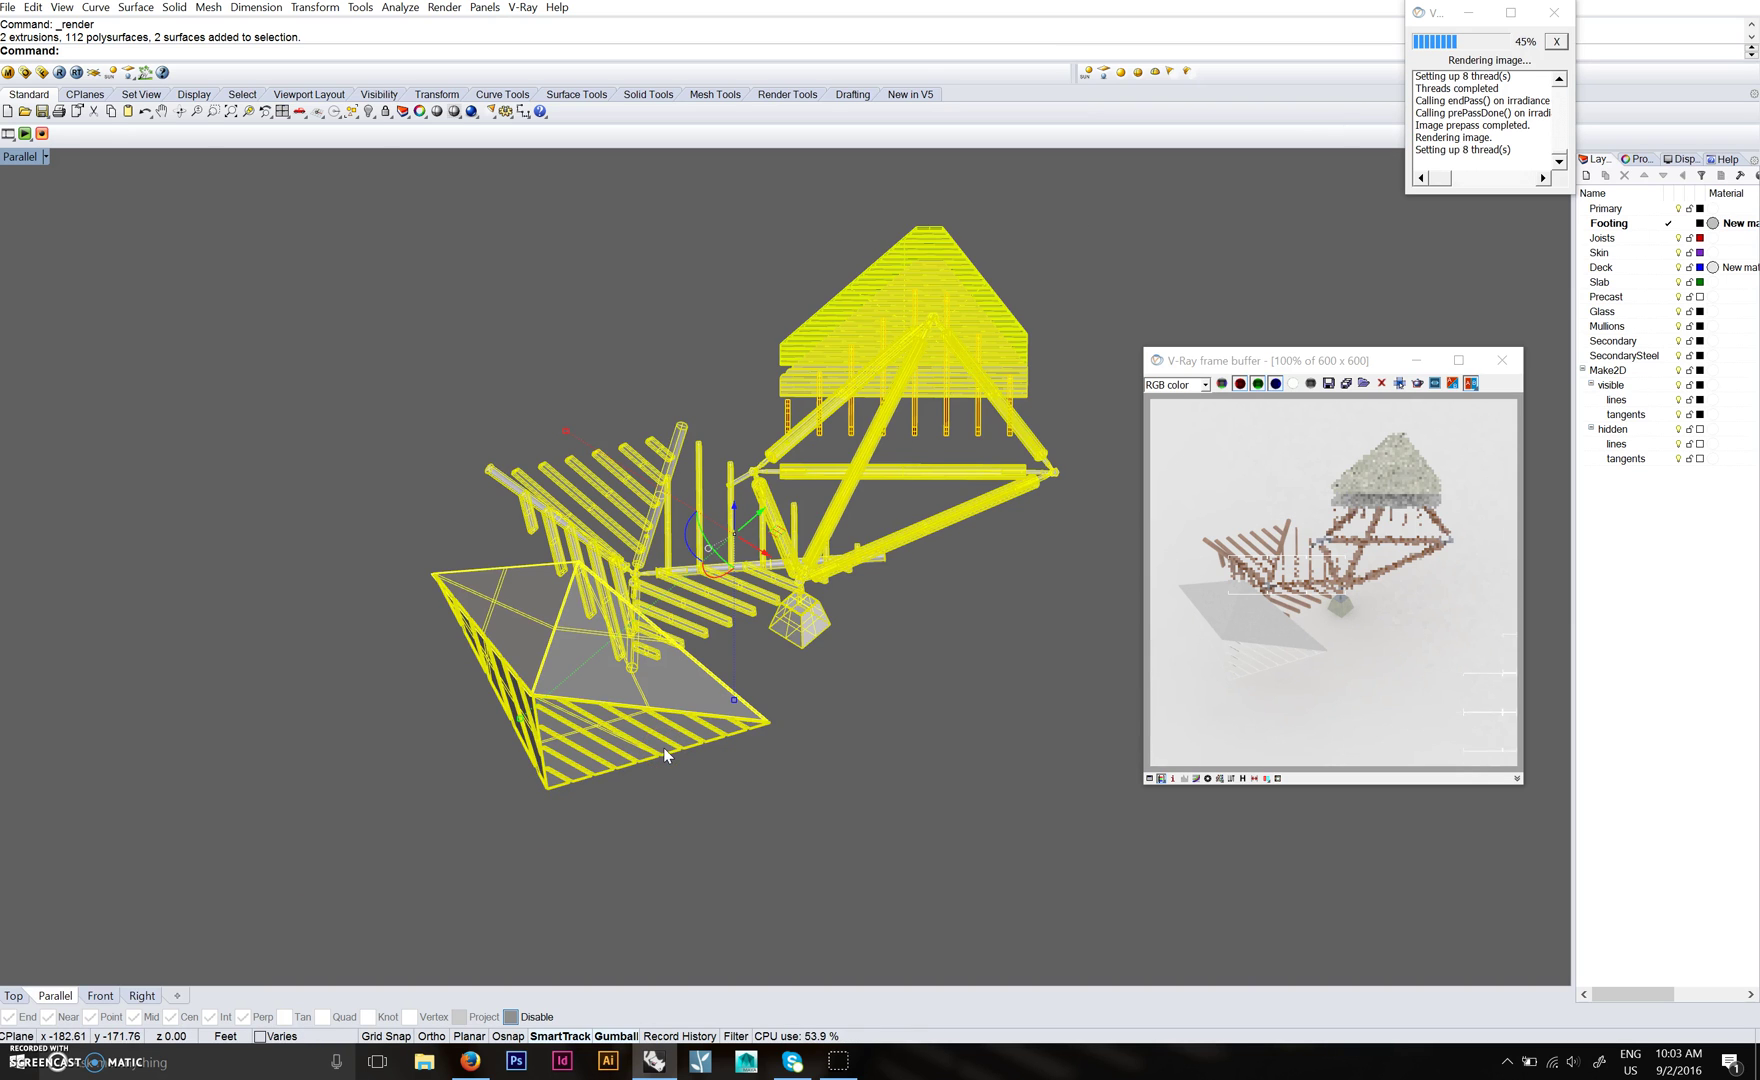
text(Make2D)
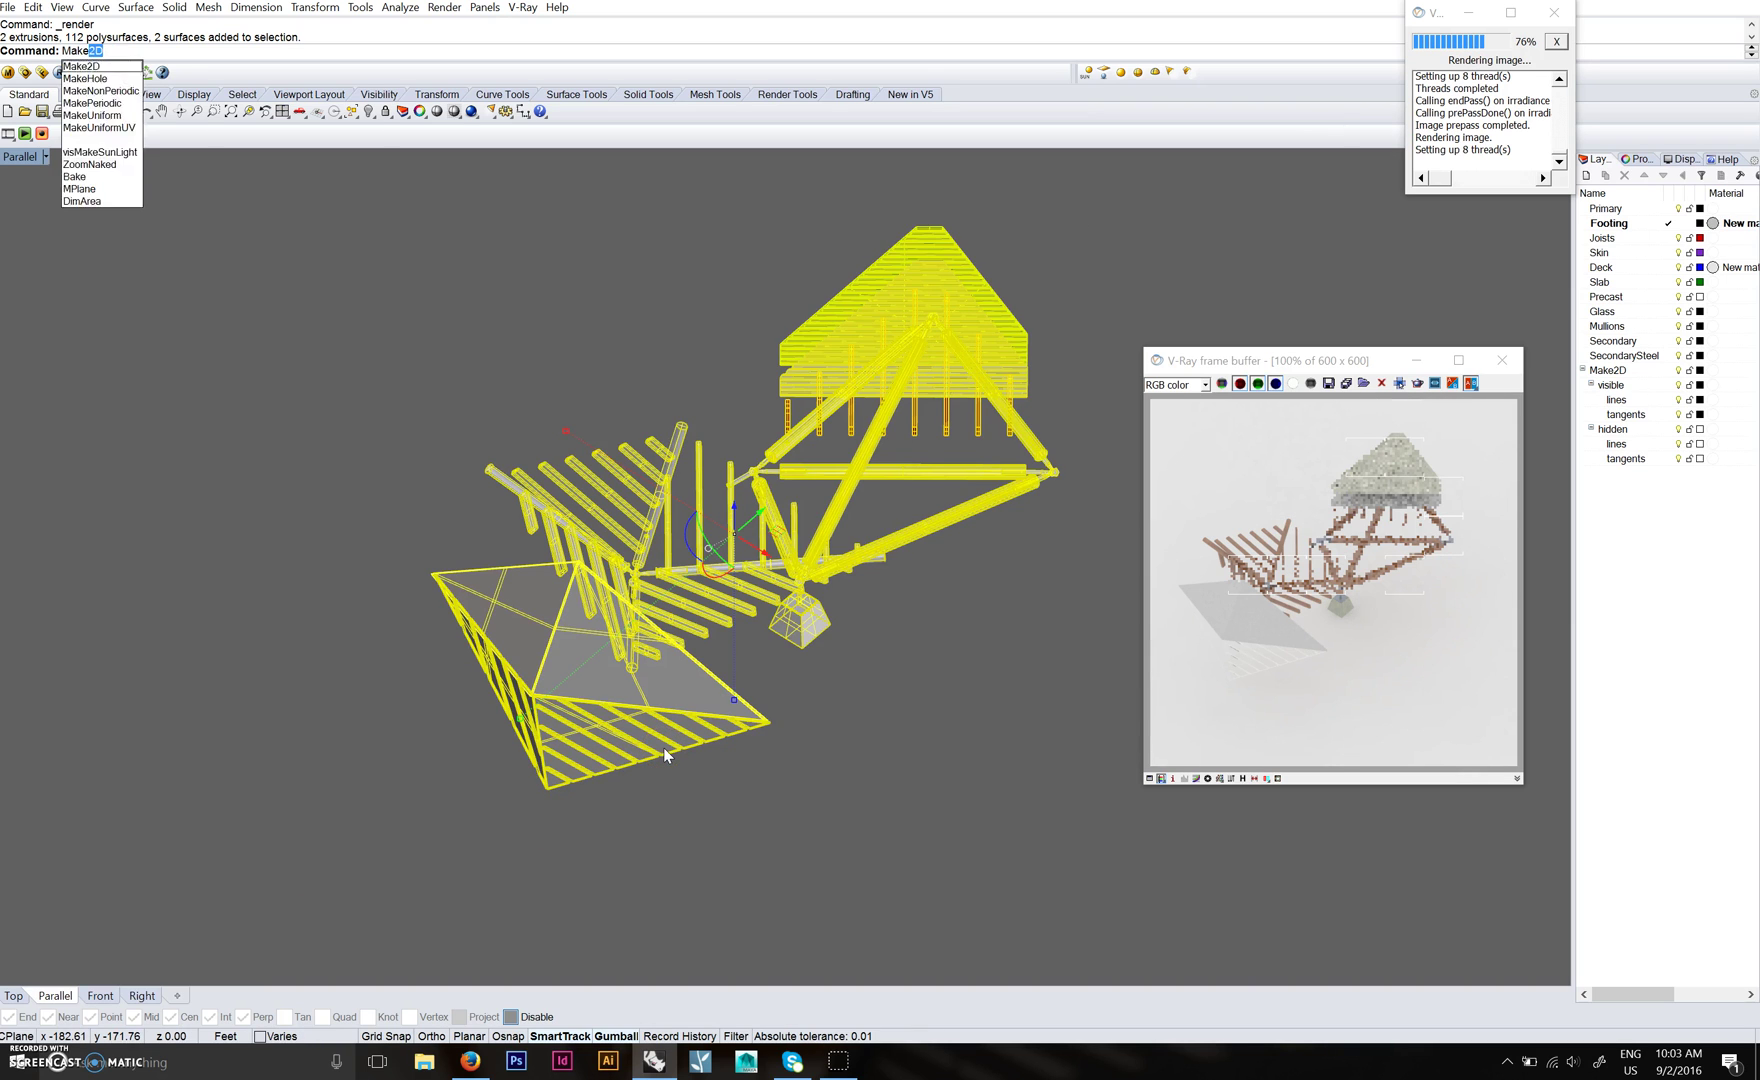
key(Return)
click(899, 764)
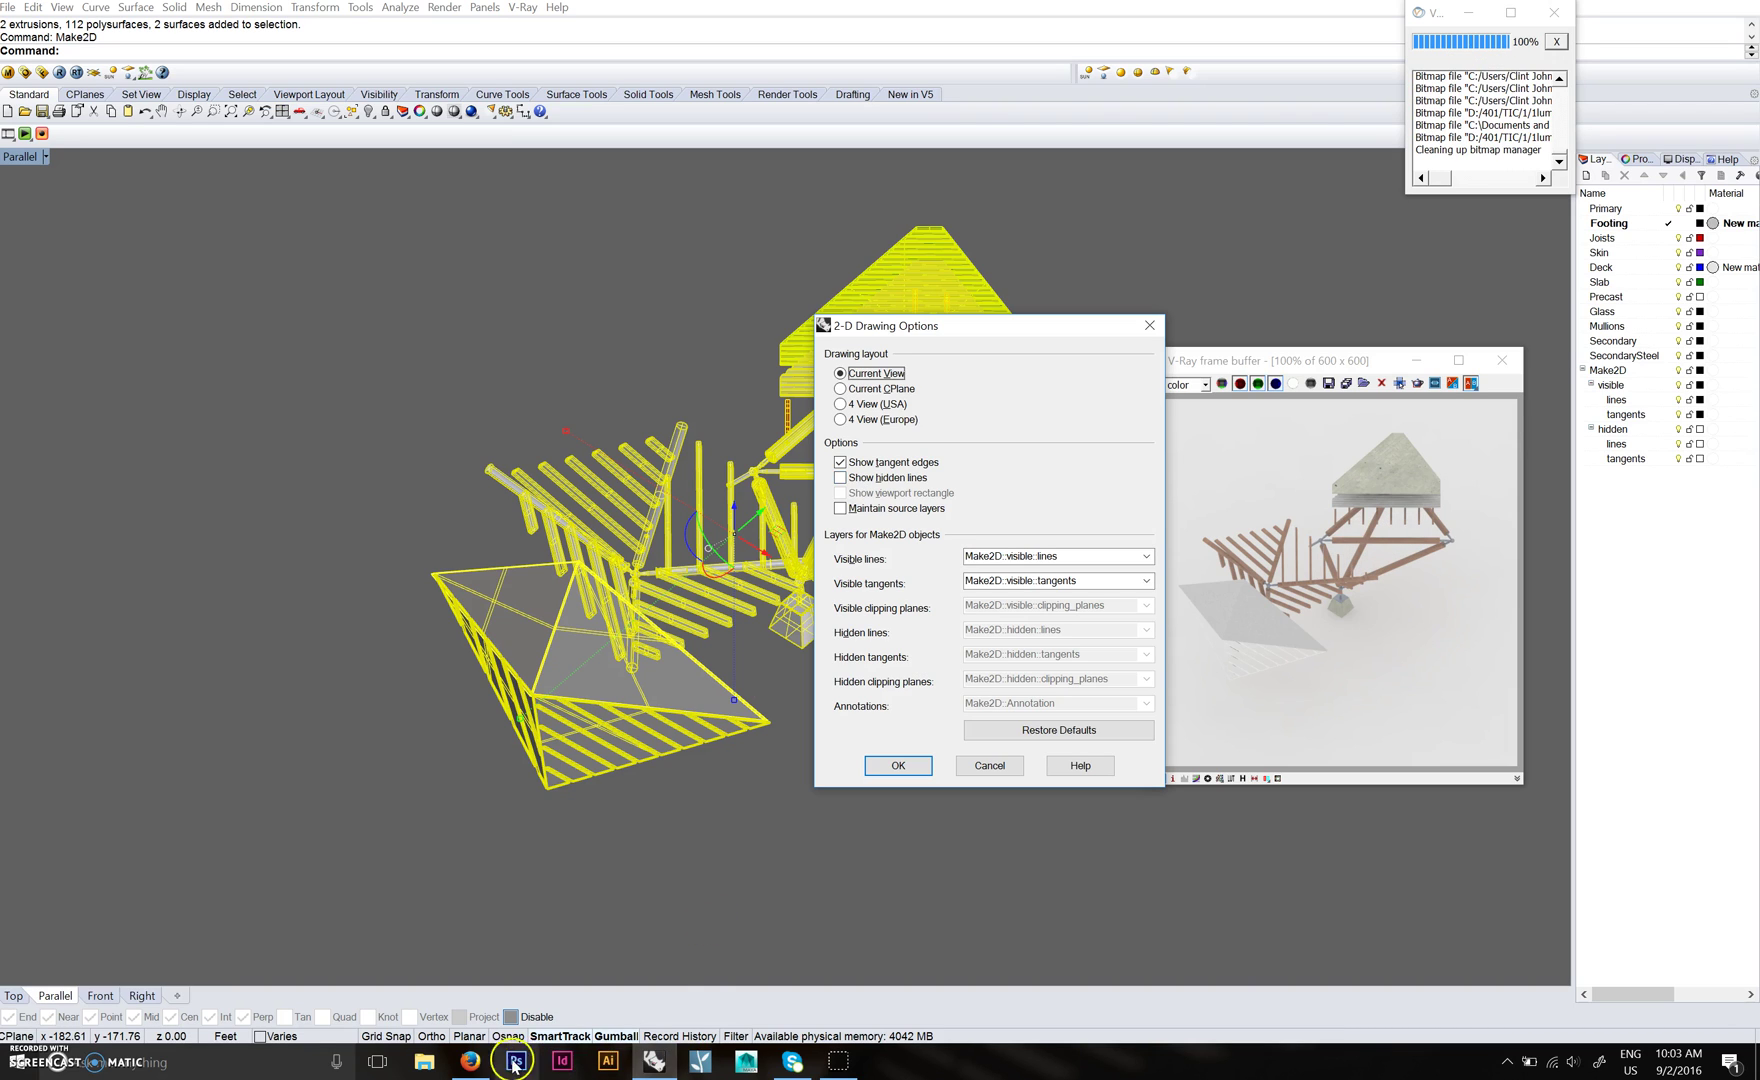
Accept the 2-D Drawing Options to generate the Make2D linework.
click(472, 1063)
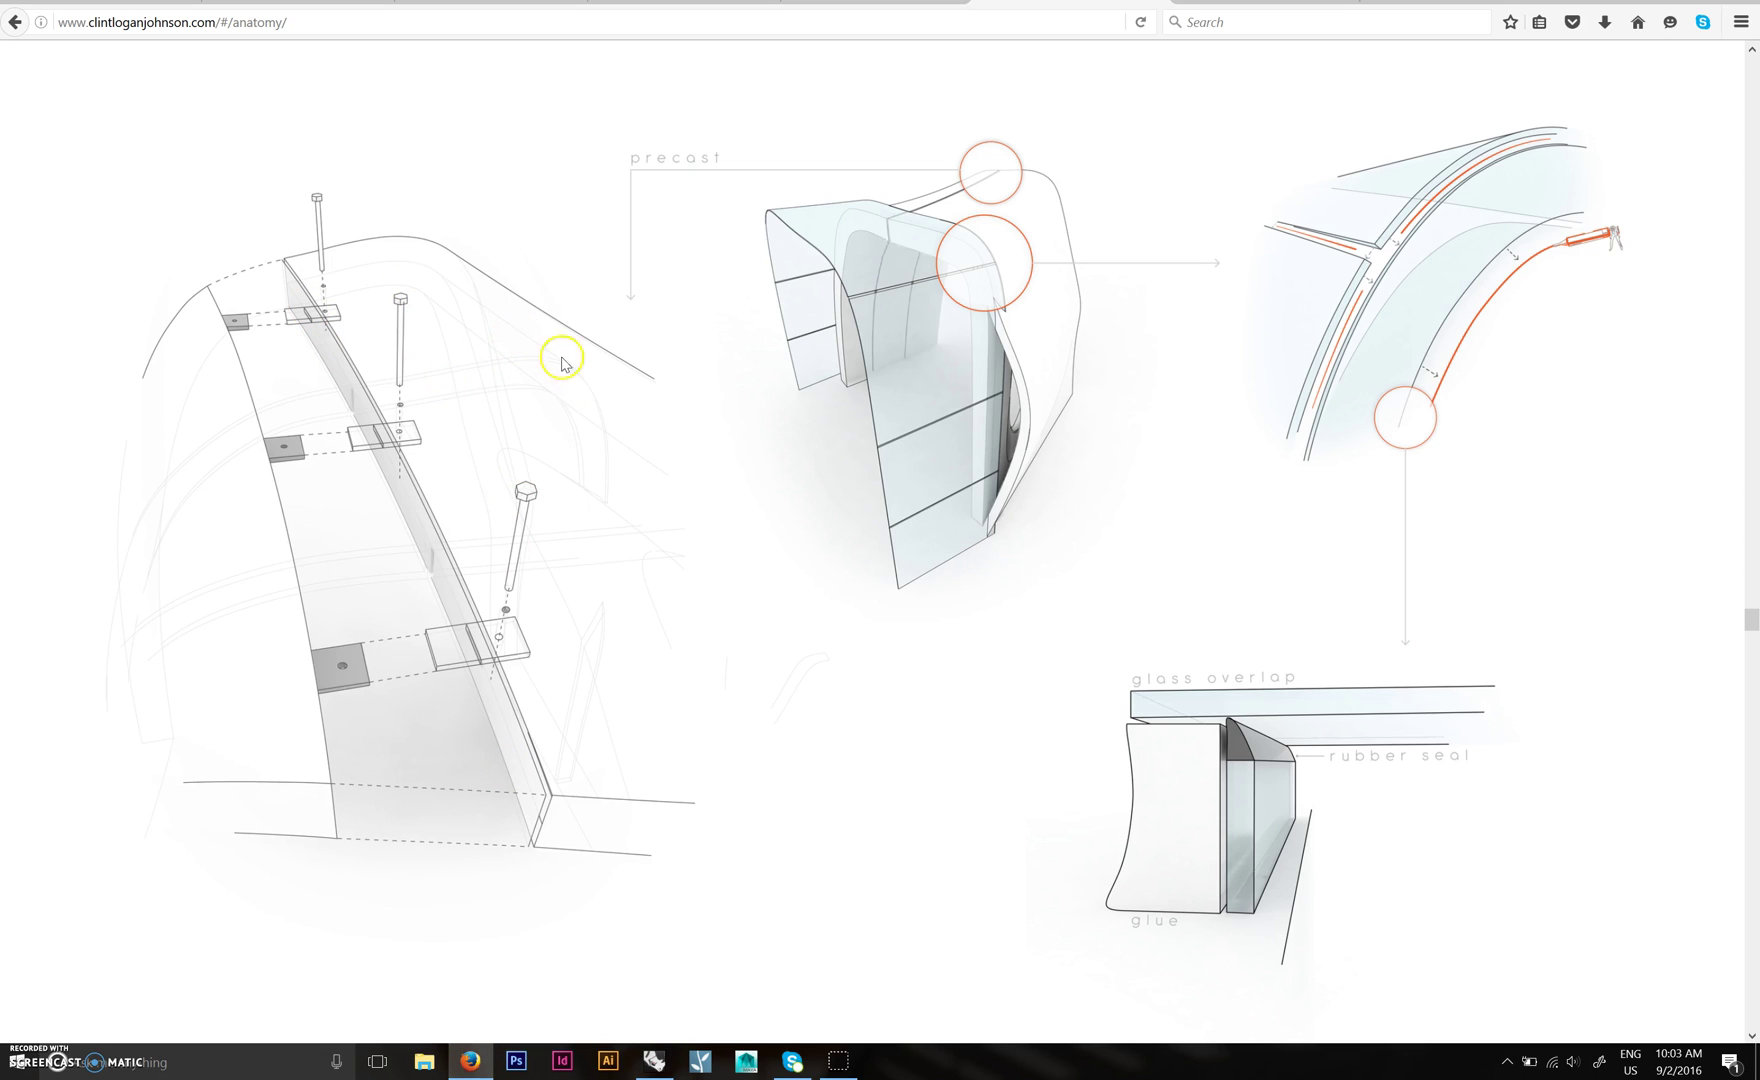
click(476, 1068)
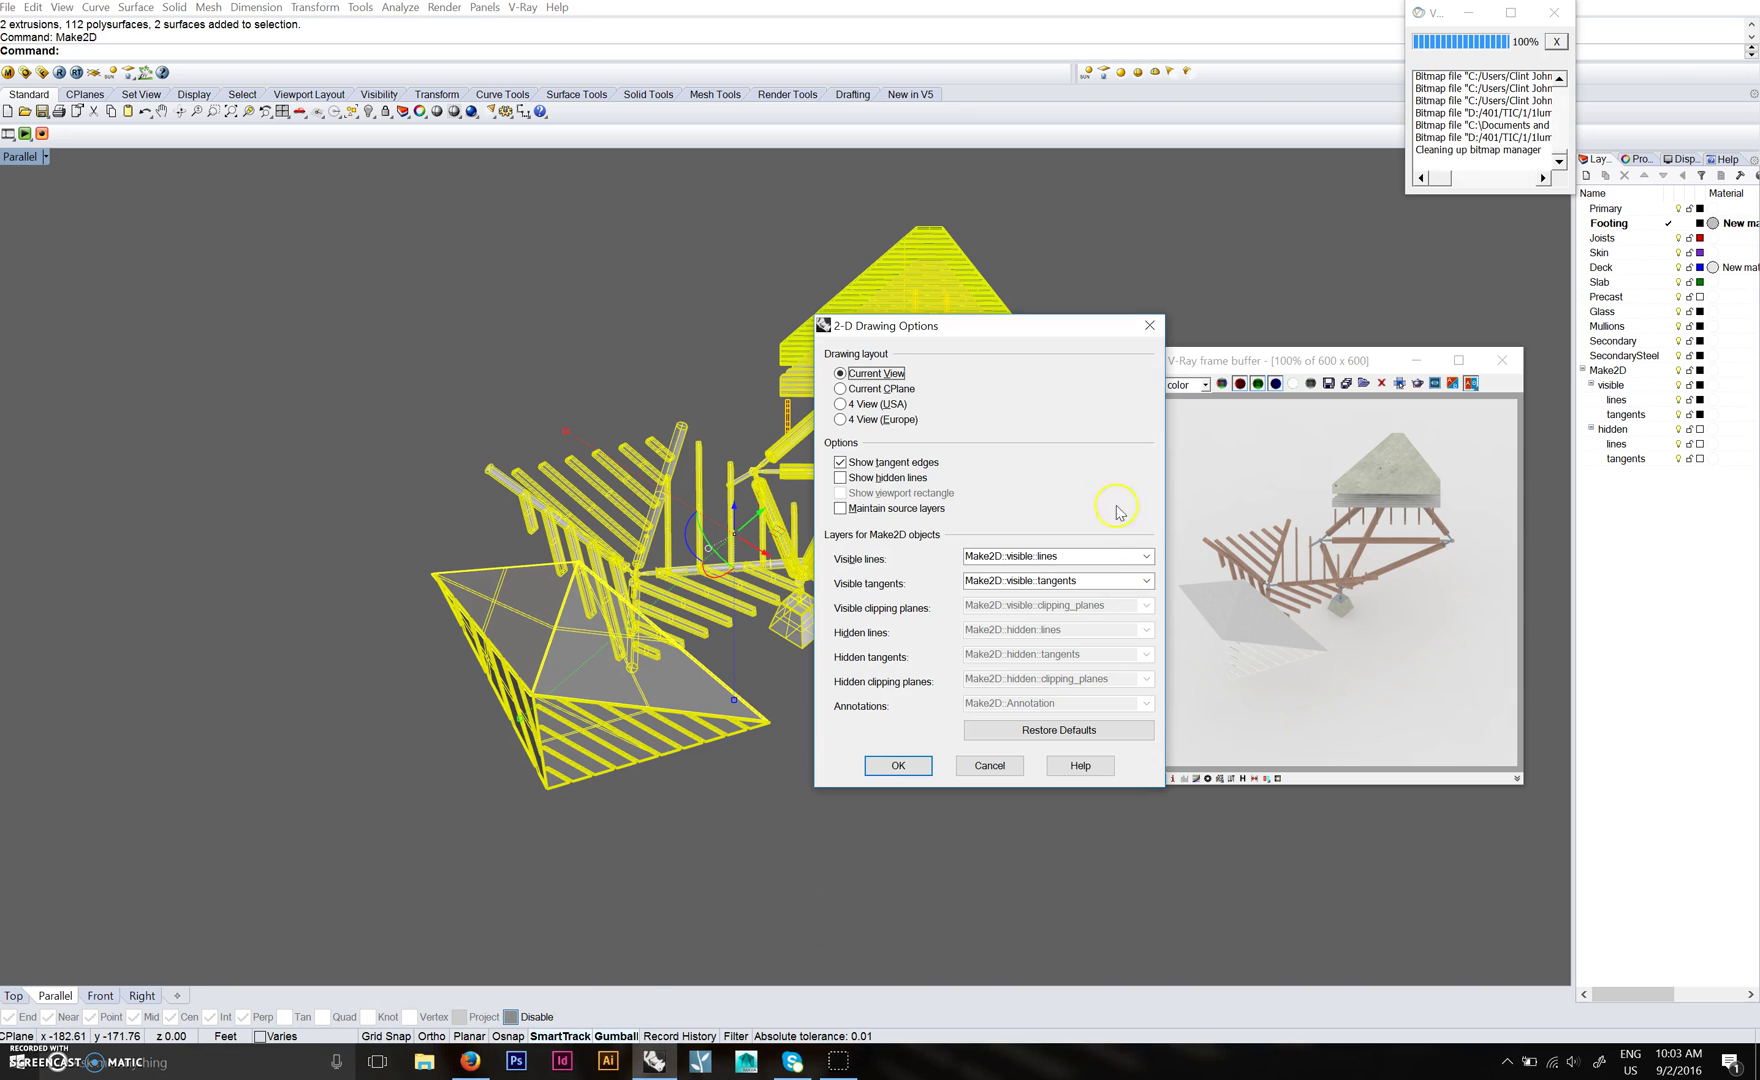
click(898, 765)
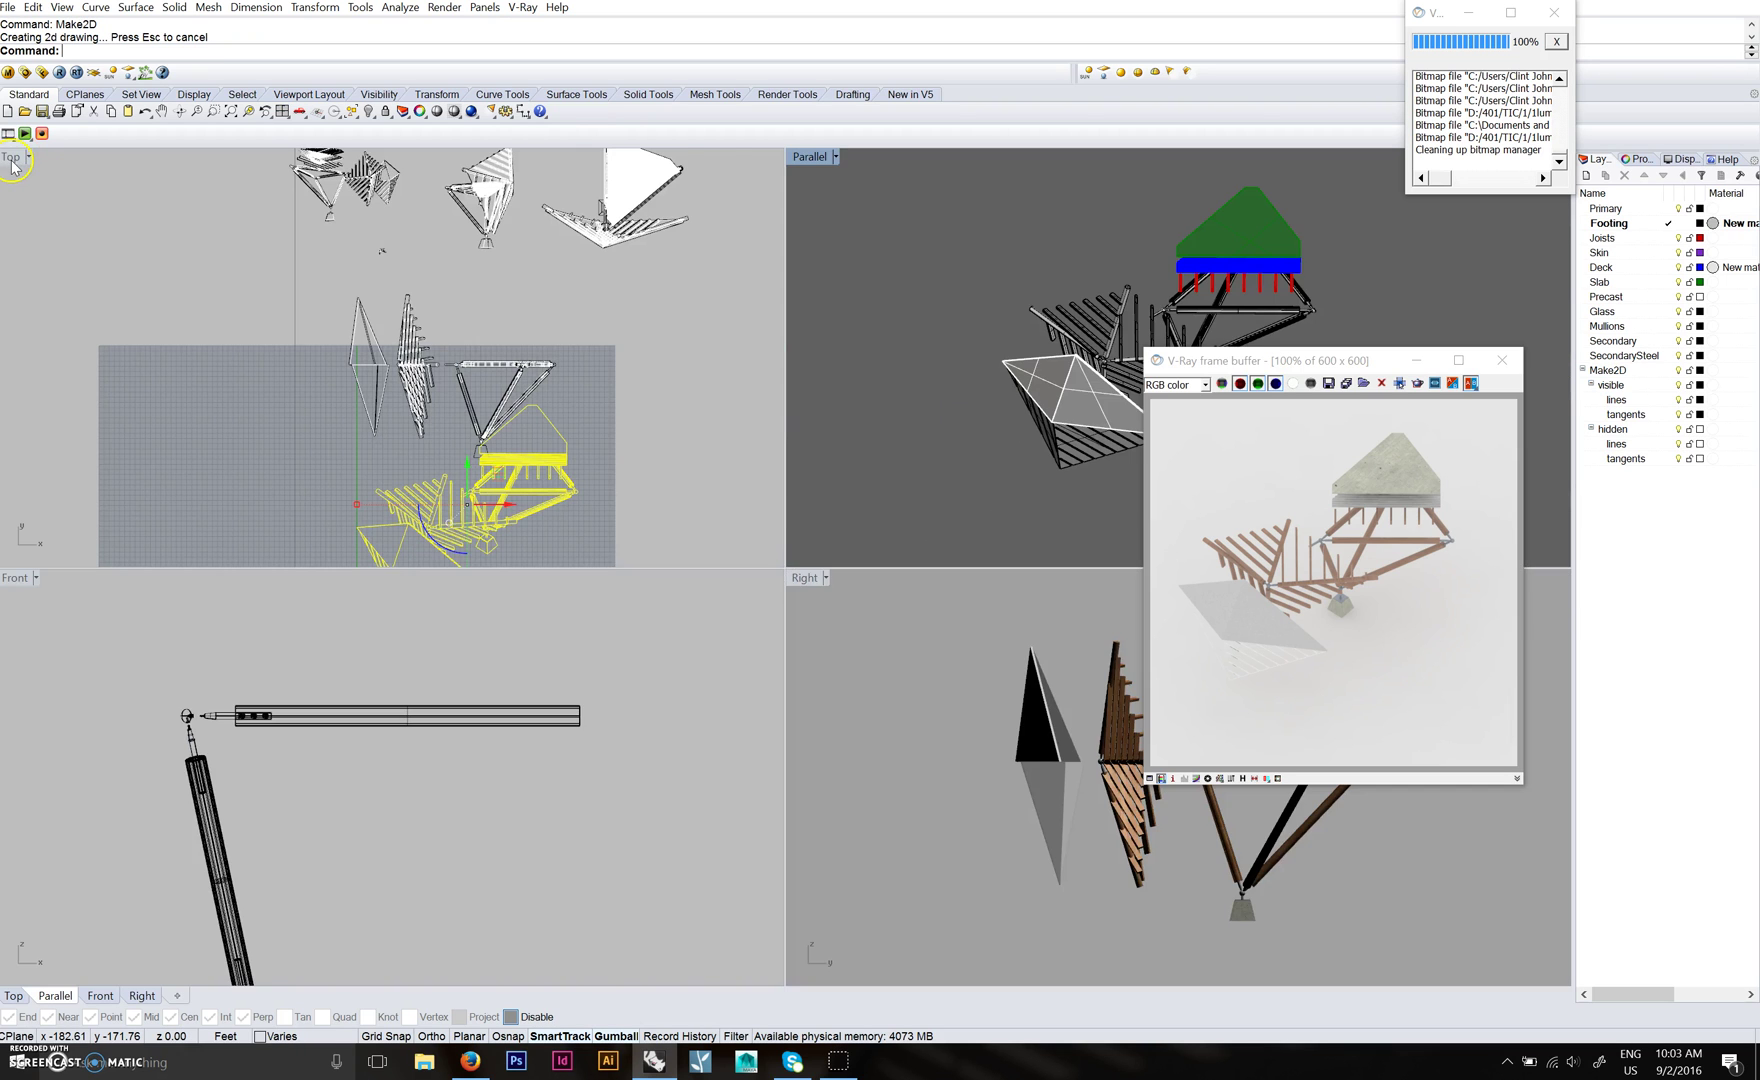
Move the Make2D linework to the upper left of the Top view.
scroll(938, 533, down, 3)
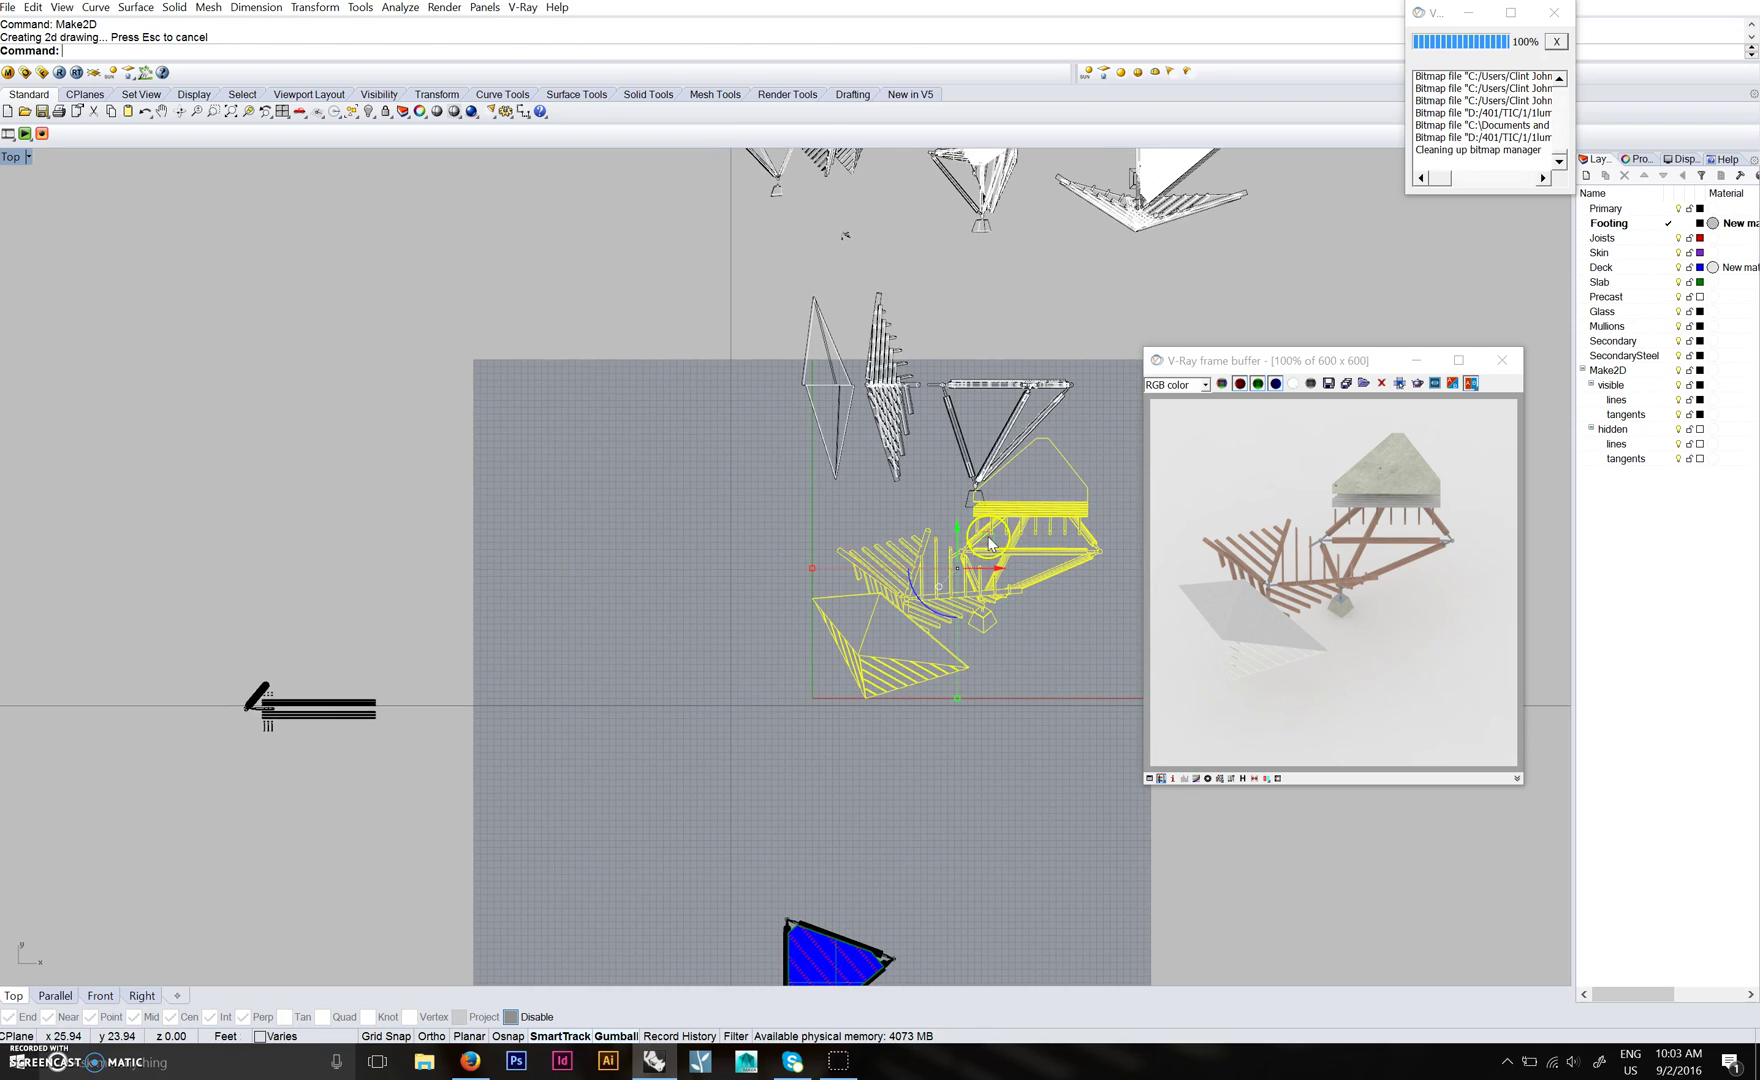
right_drag(990, 543, 951, 696)
drag(951, 696, 629, 401)
scroll(1000, 365, up, 2)
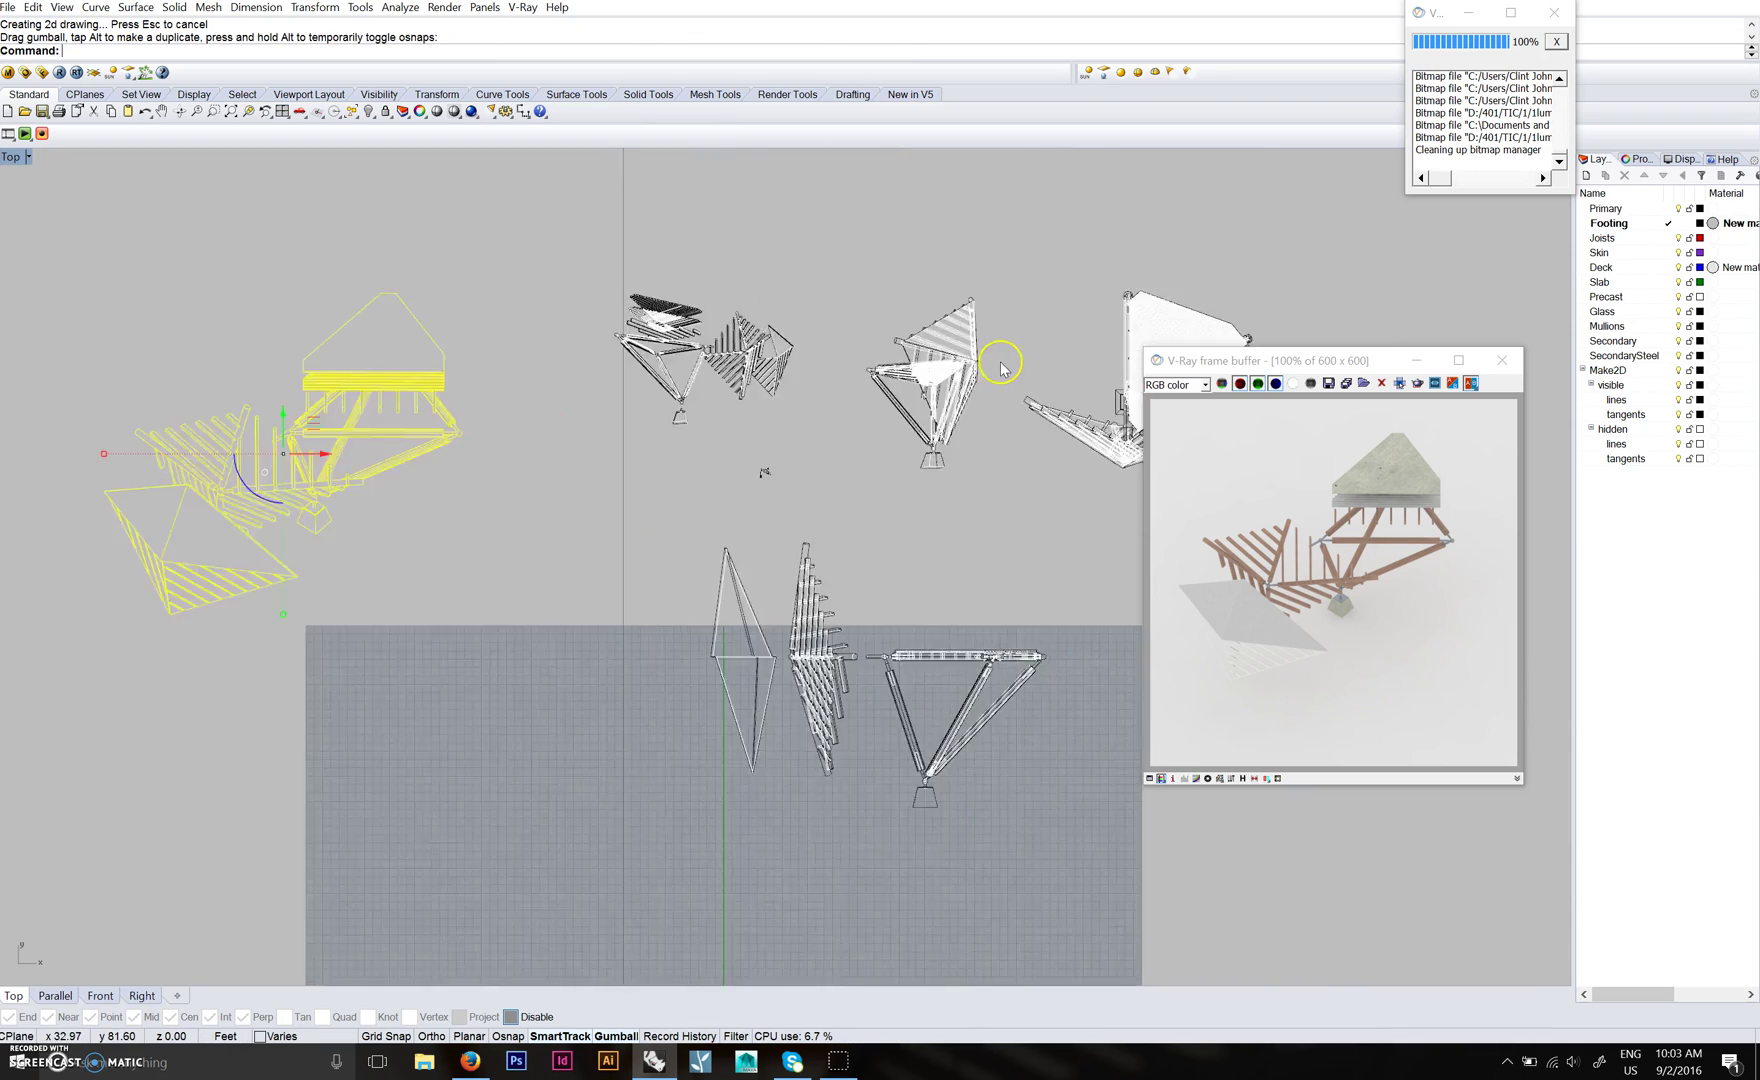
scroll(1000, 365, up, 5)
scroll(825, 395, down, 2)
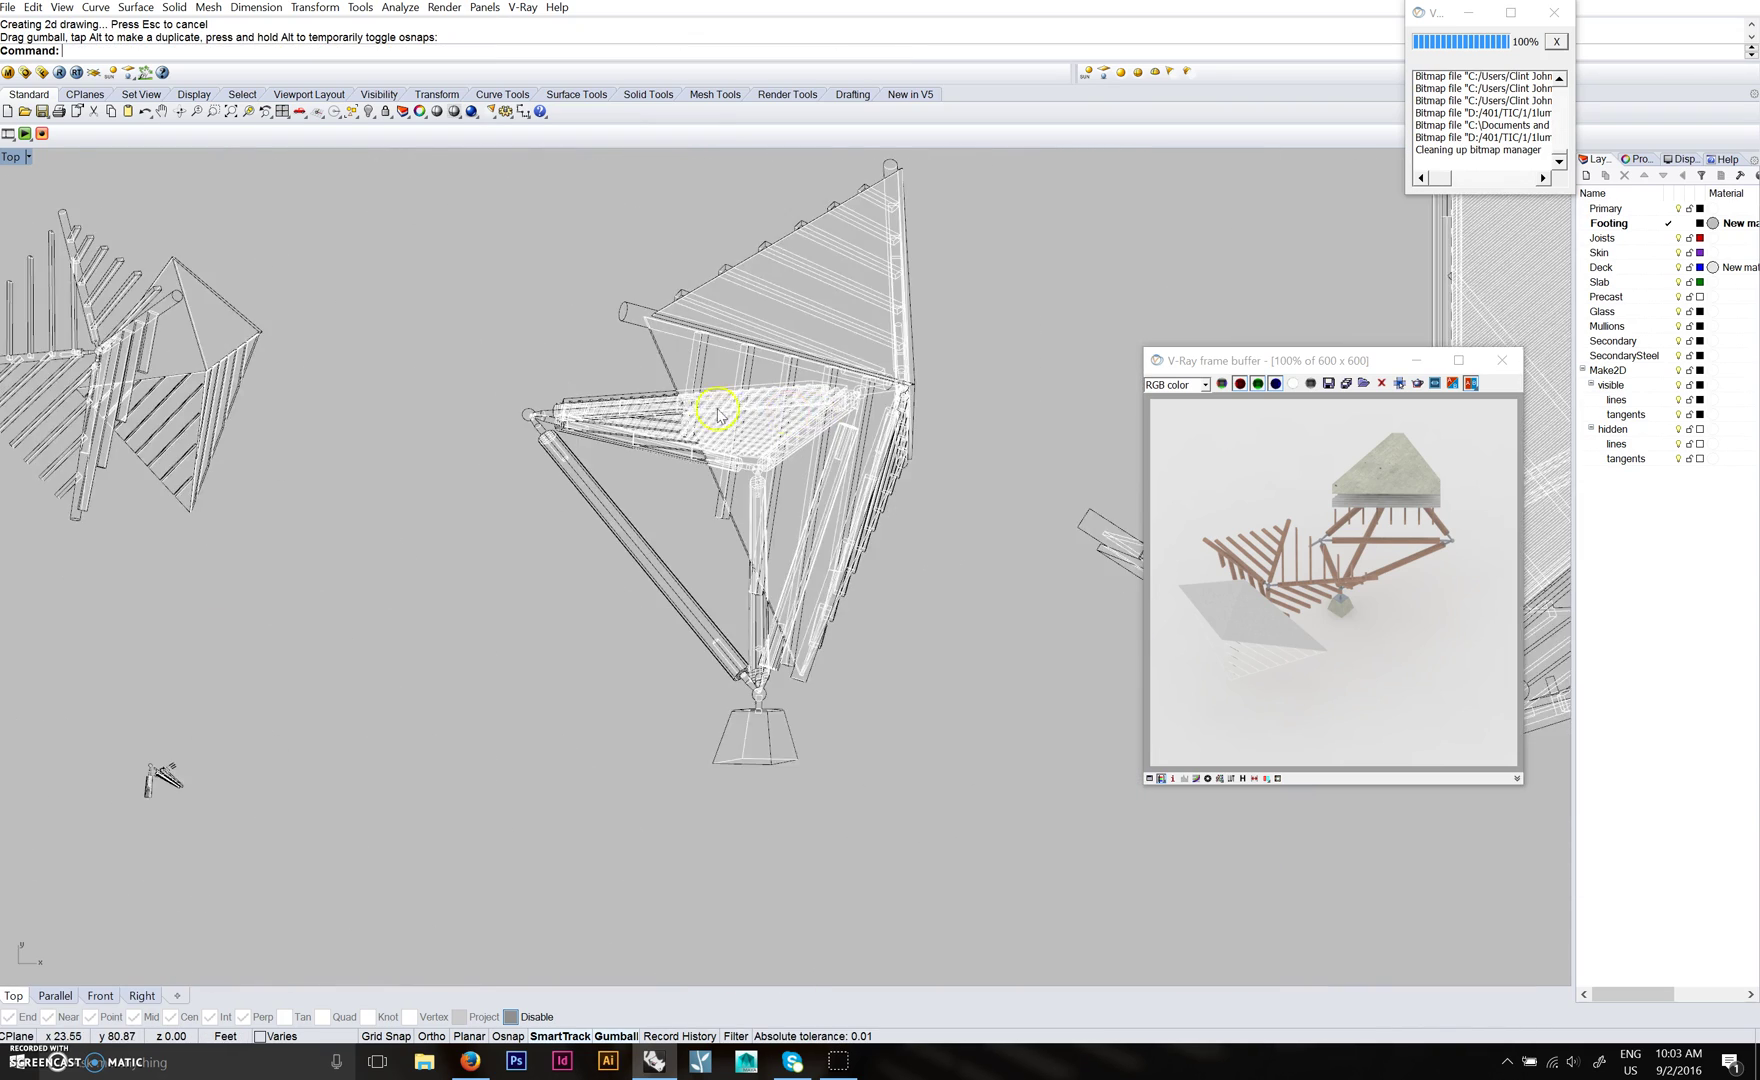
scroll(424, 420, down, 1)
right_drag(424, 420, 771, 456)
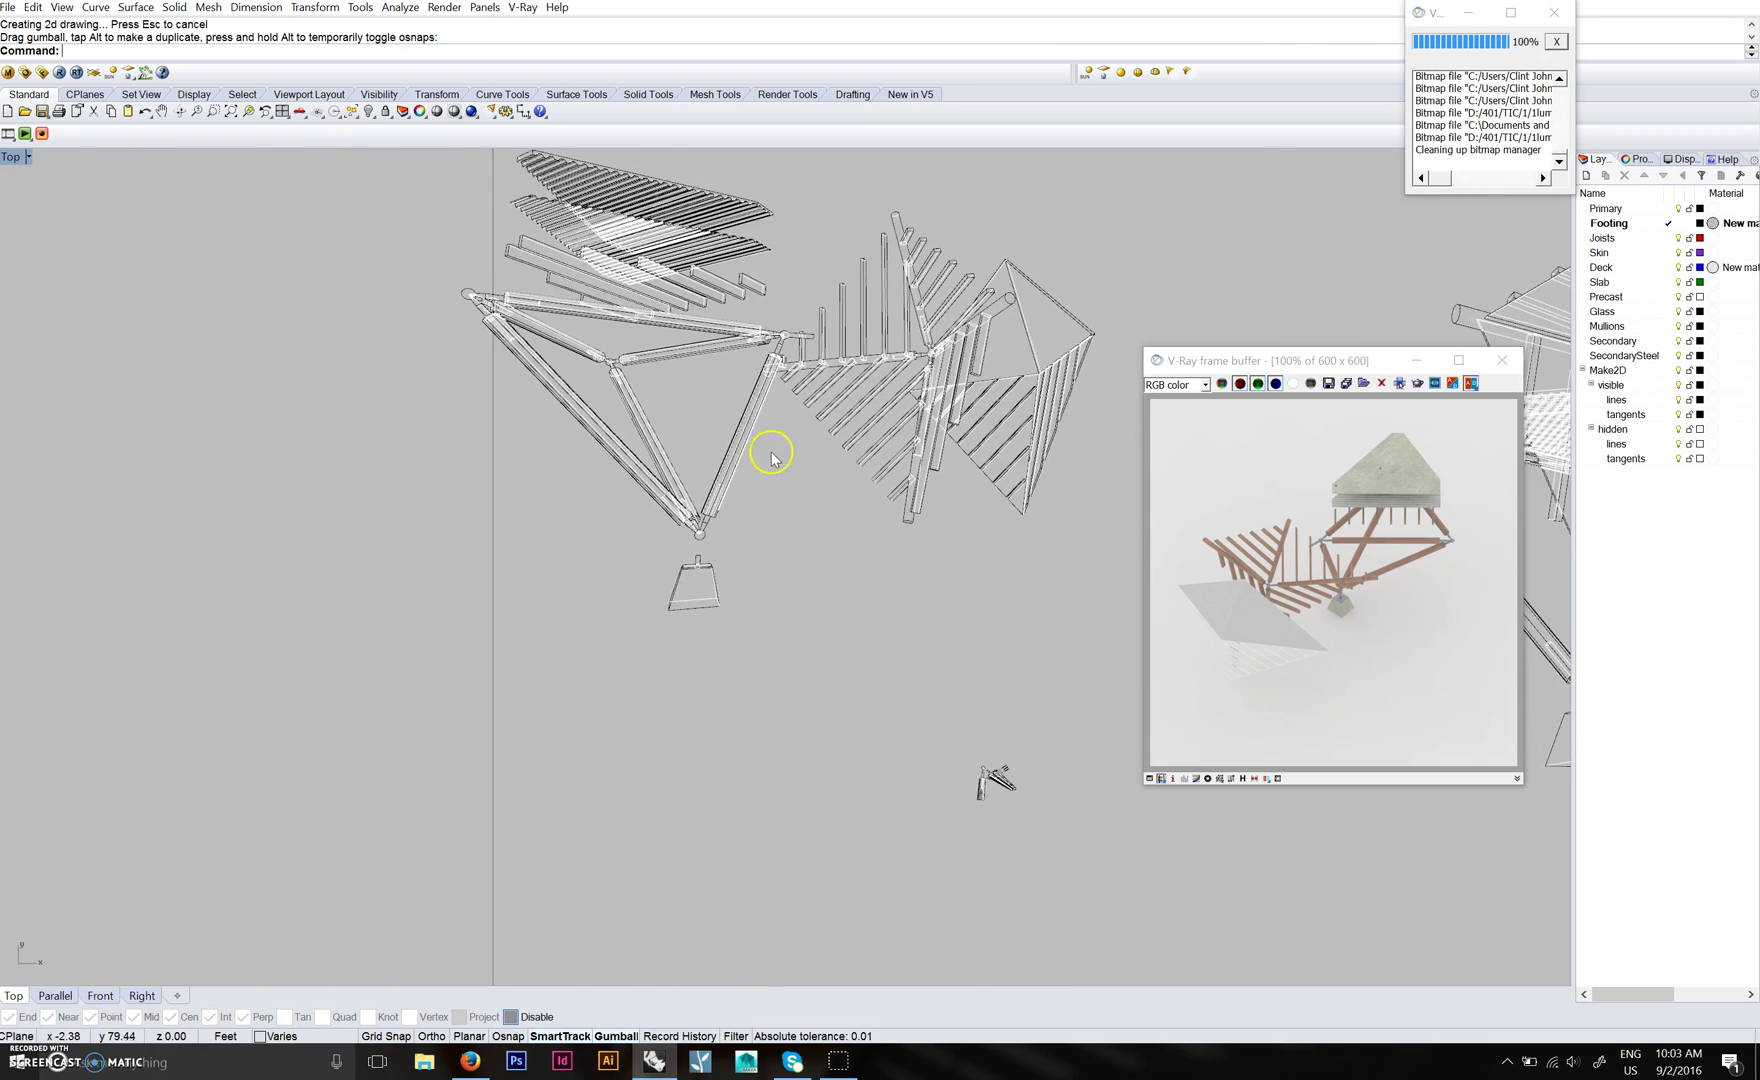
scroll(609, 515, down, 1)
right_drag(609, 515, 978, 503)
scroll(719, 550, up, 3)
scroll(797, 518, down, 3)
text(Export)
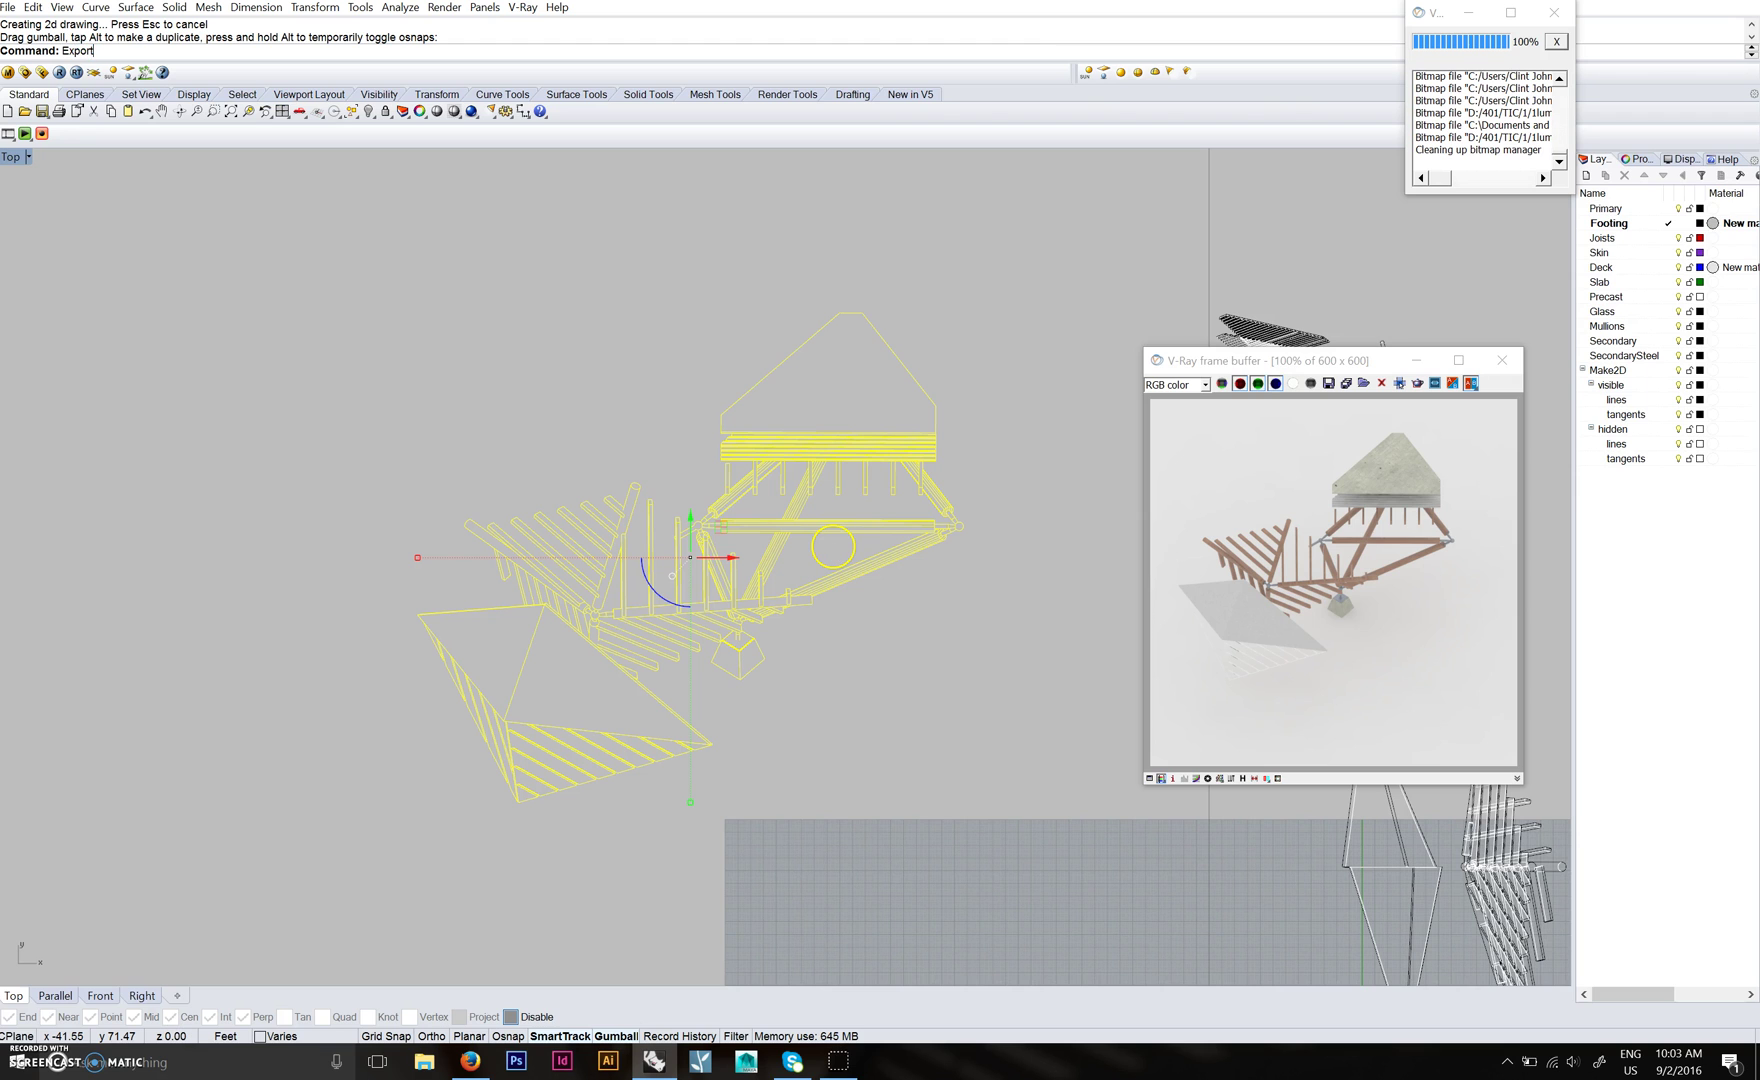
Export the linework as AutoCAD DXF '1' on the Desktop with the 2004 Lines scheme.
key(Return)
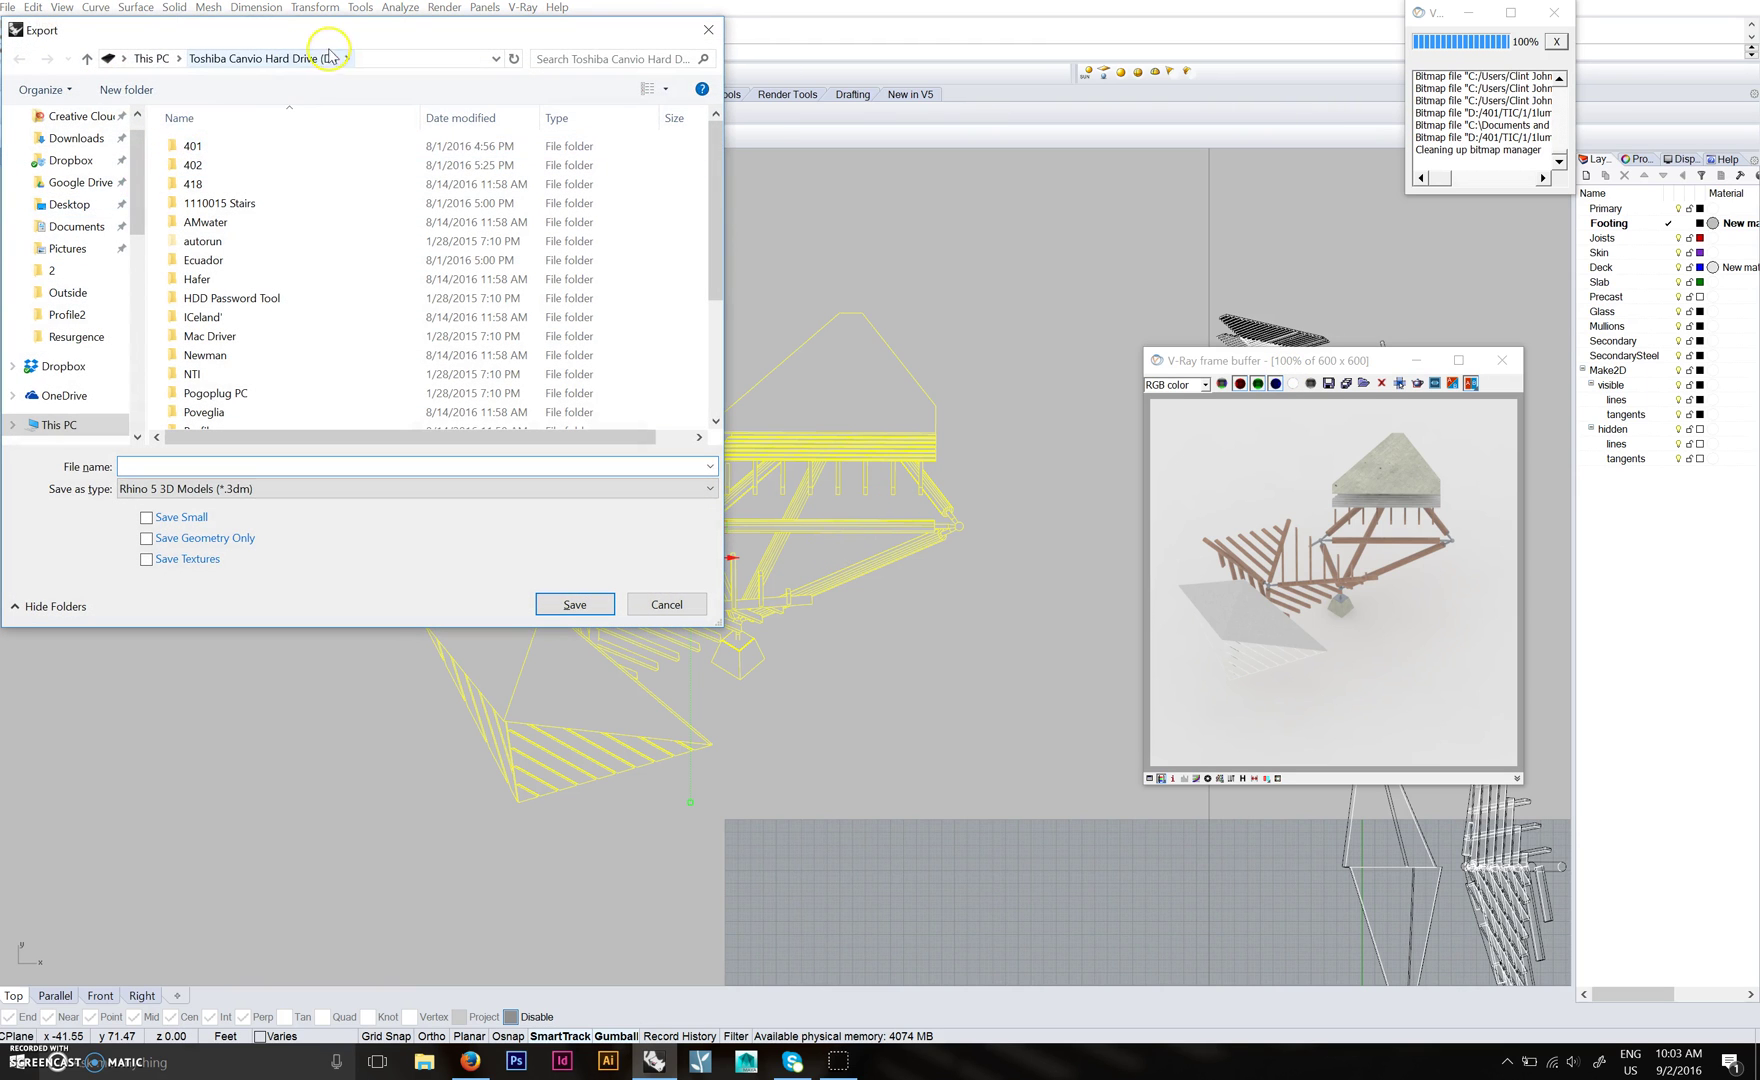
click(70, 205)
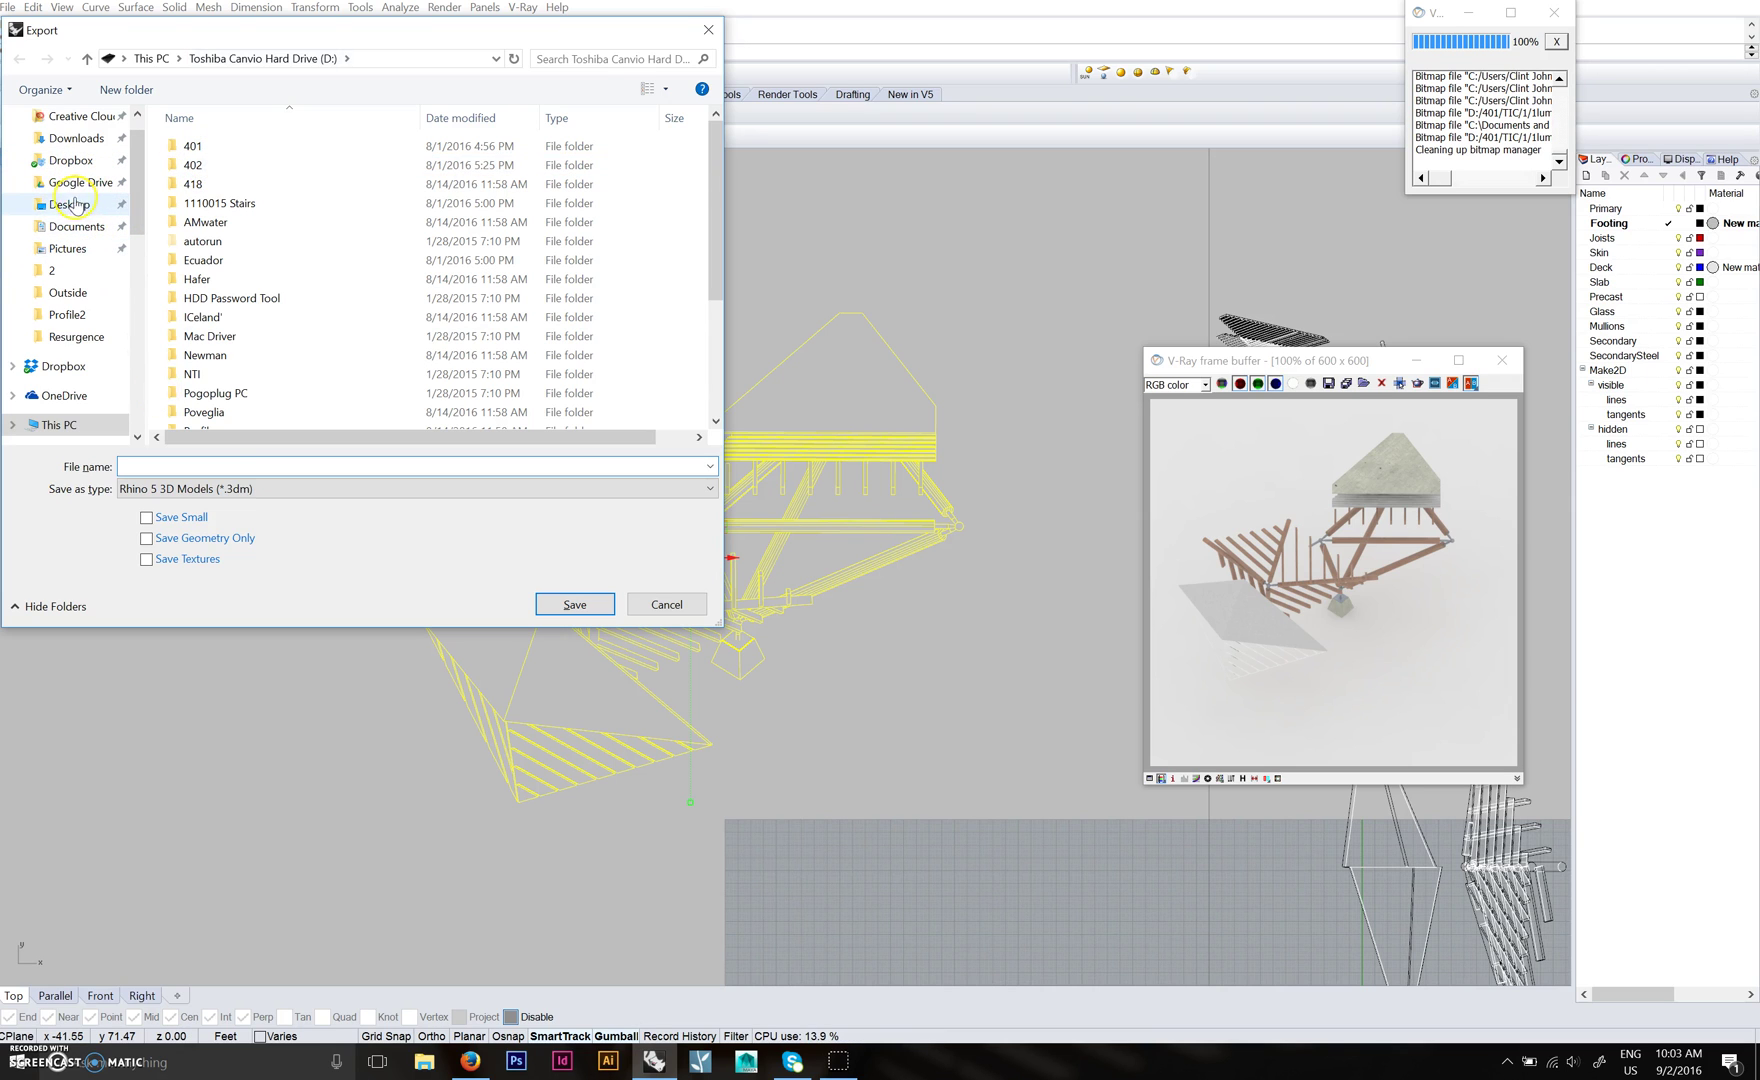
click(250, 490)
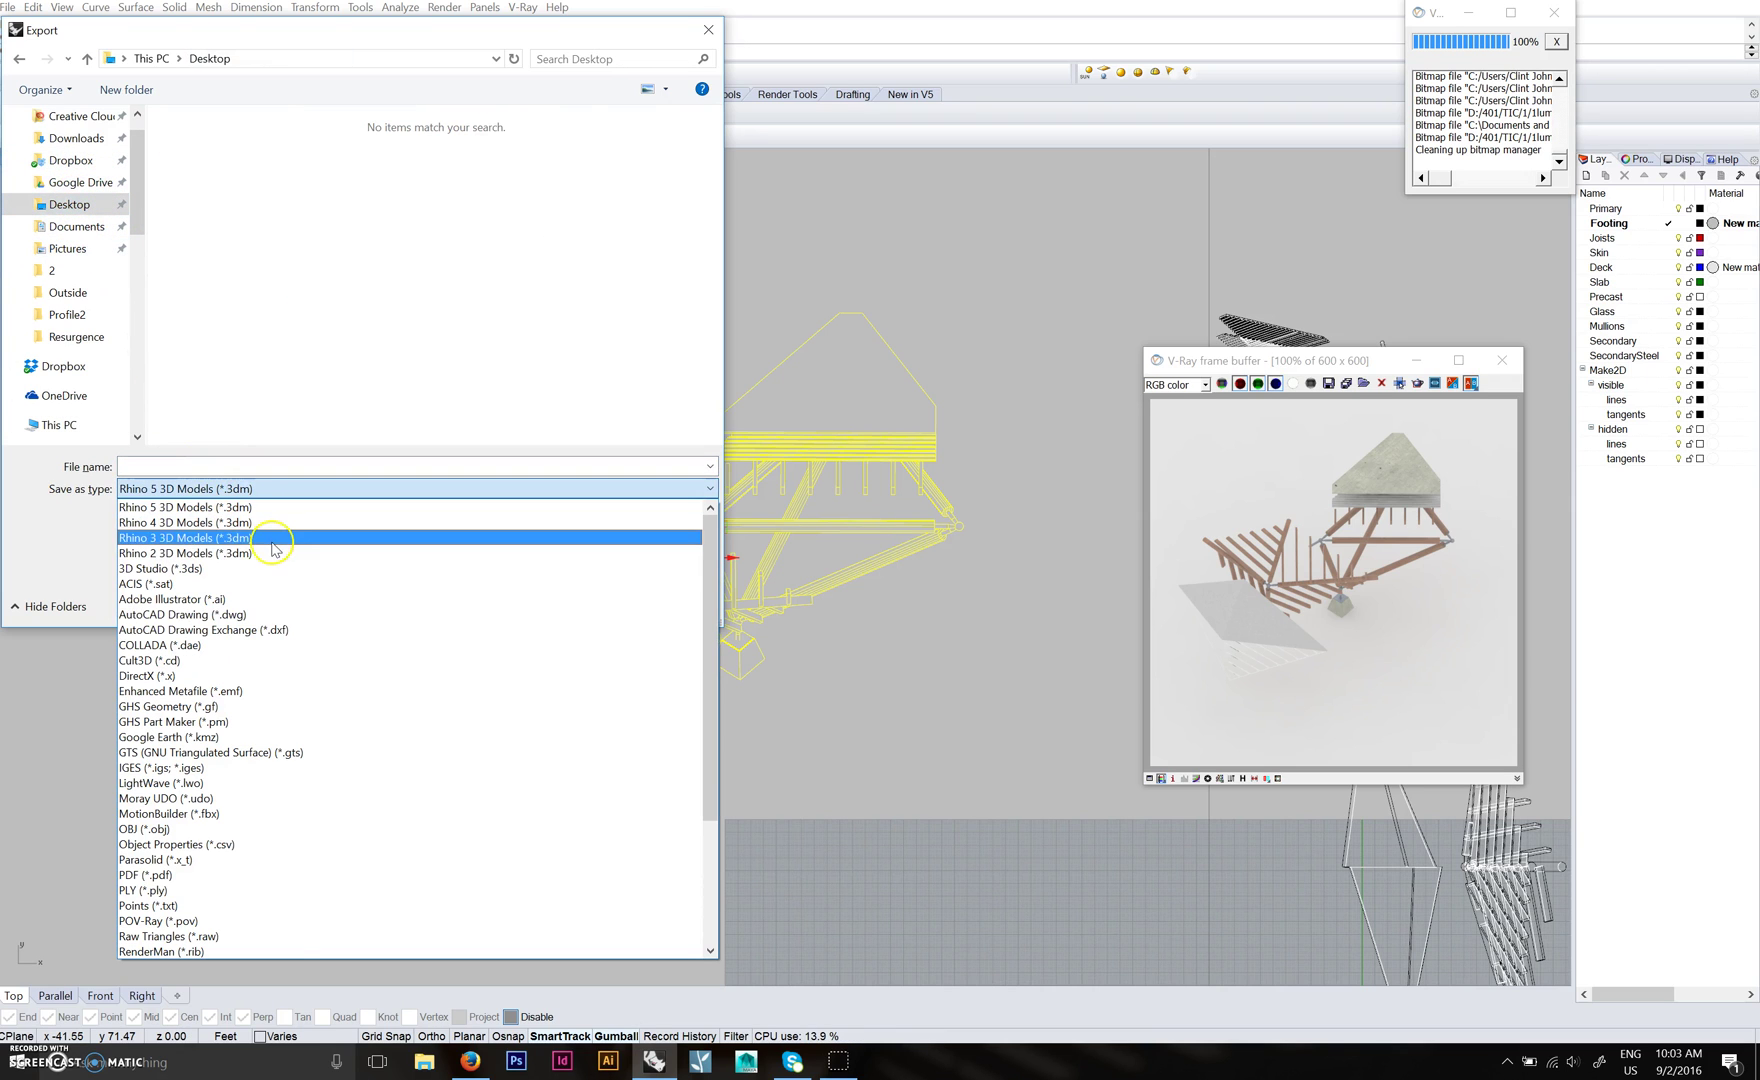
click(277, 633)
click(239, 466)
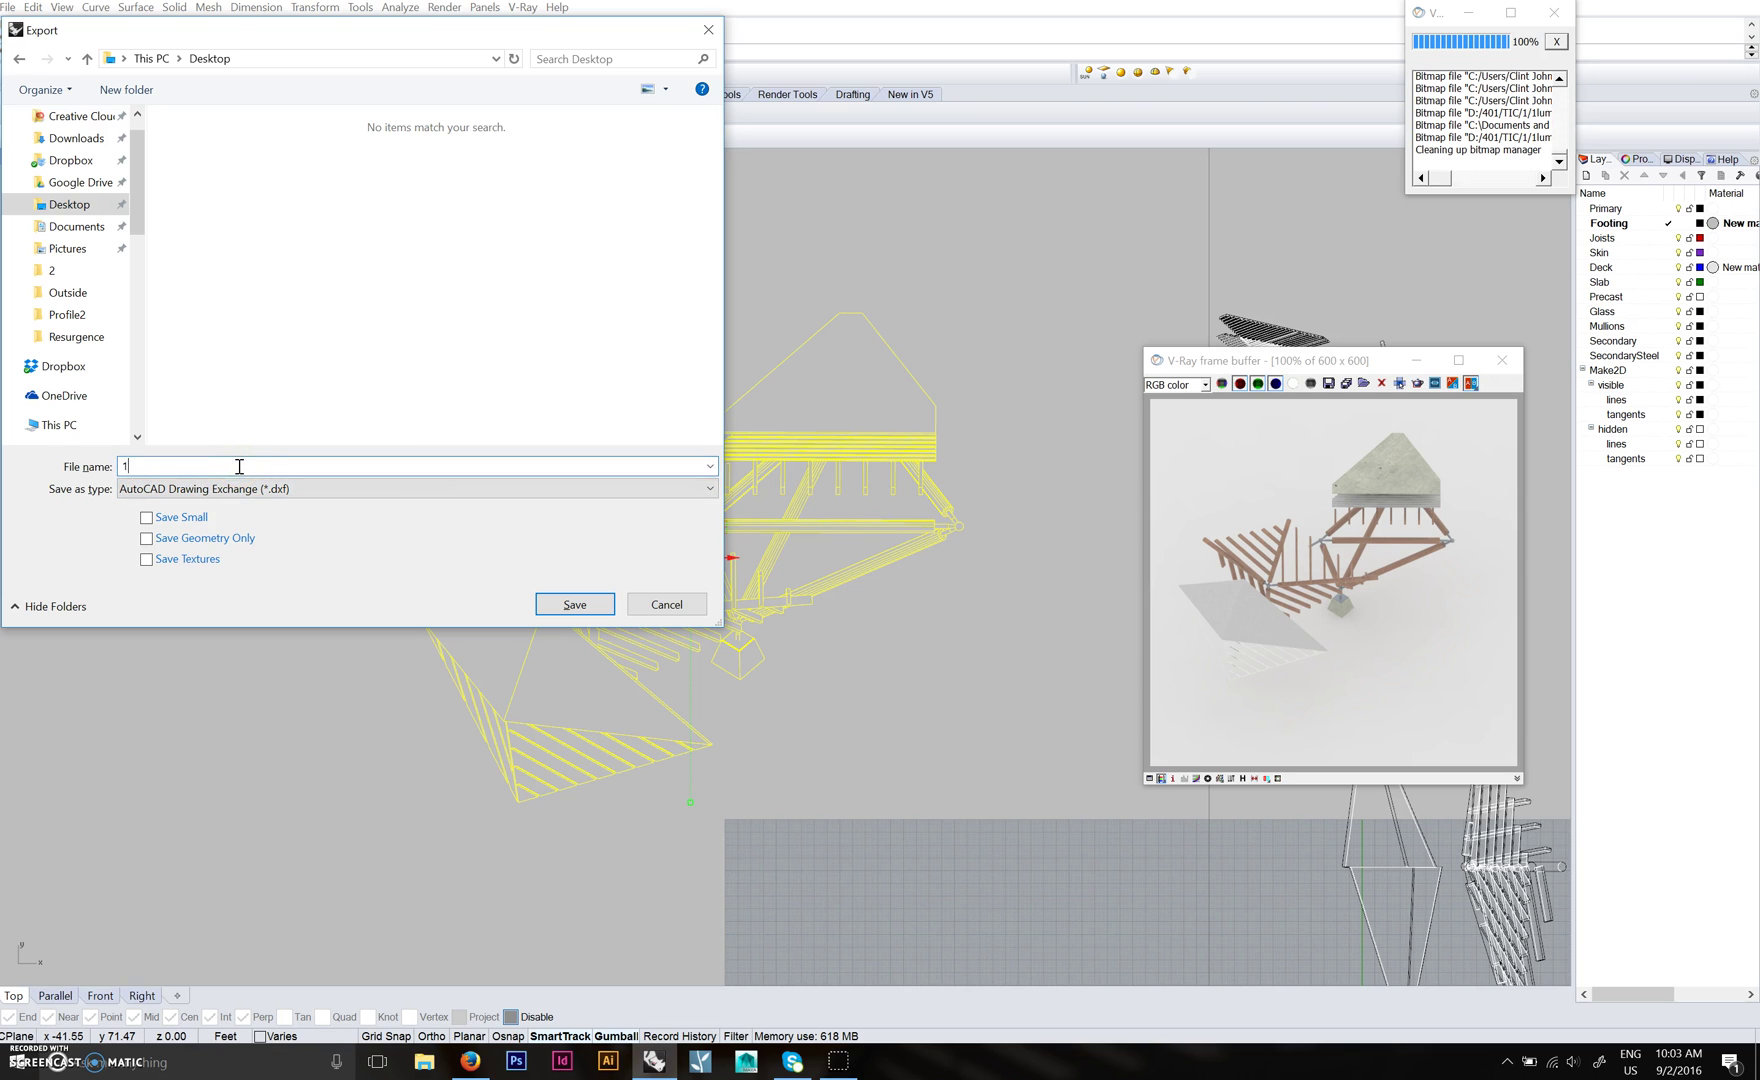
key(Return)
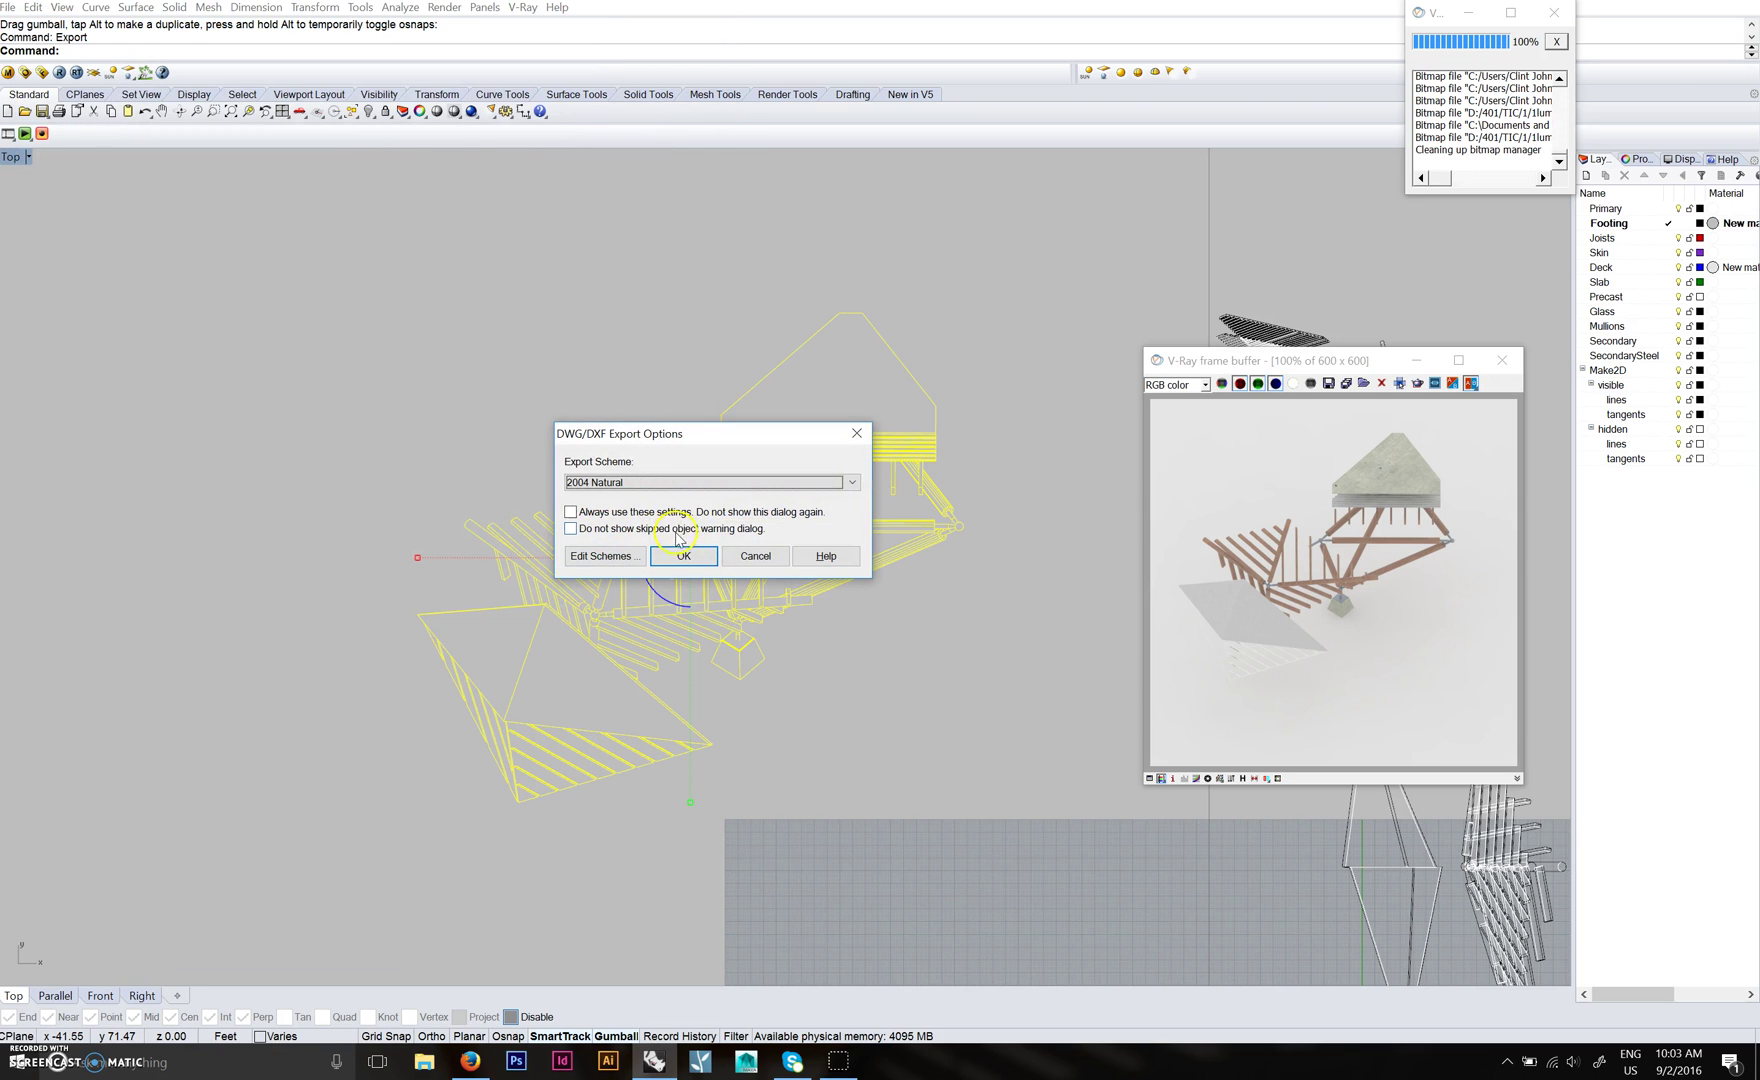
click(628, 482)
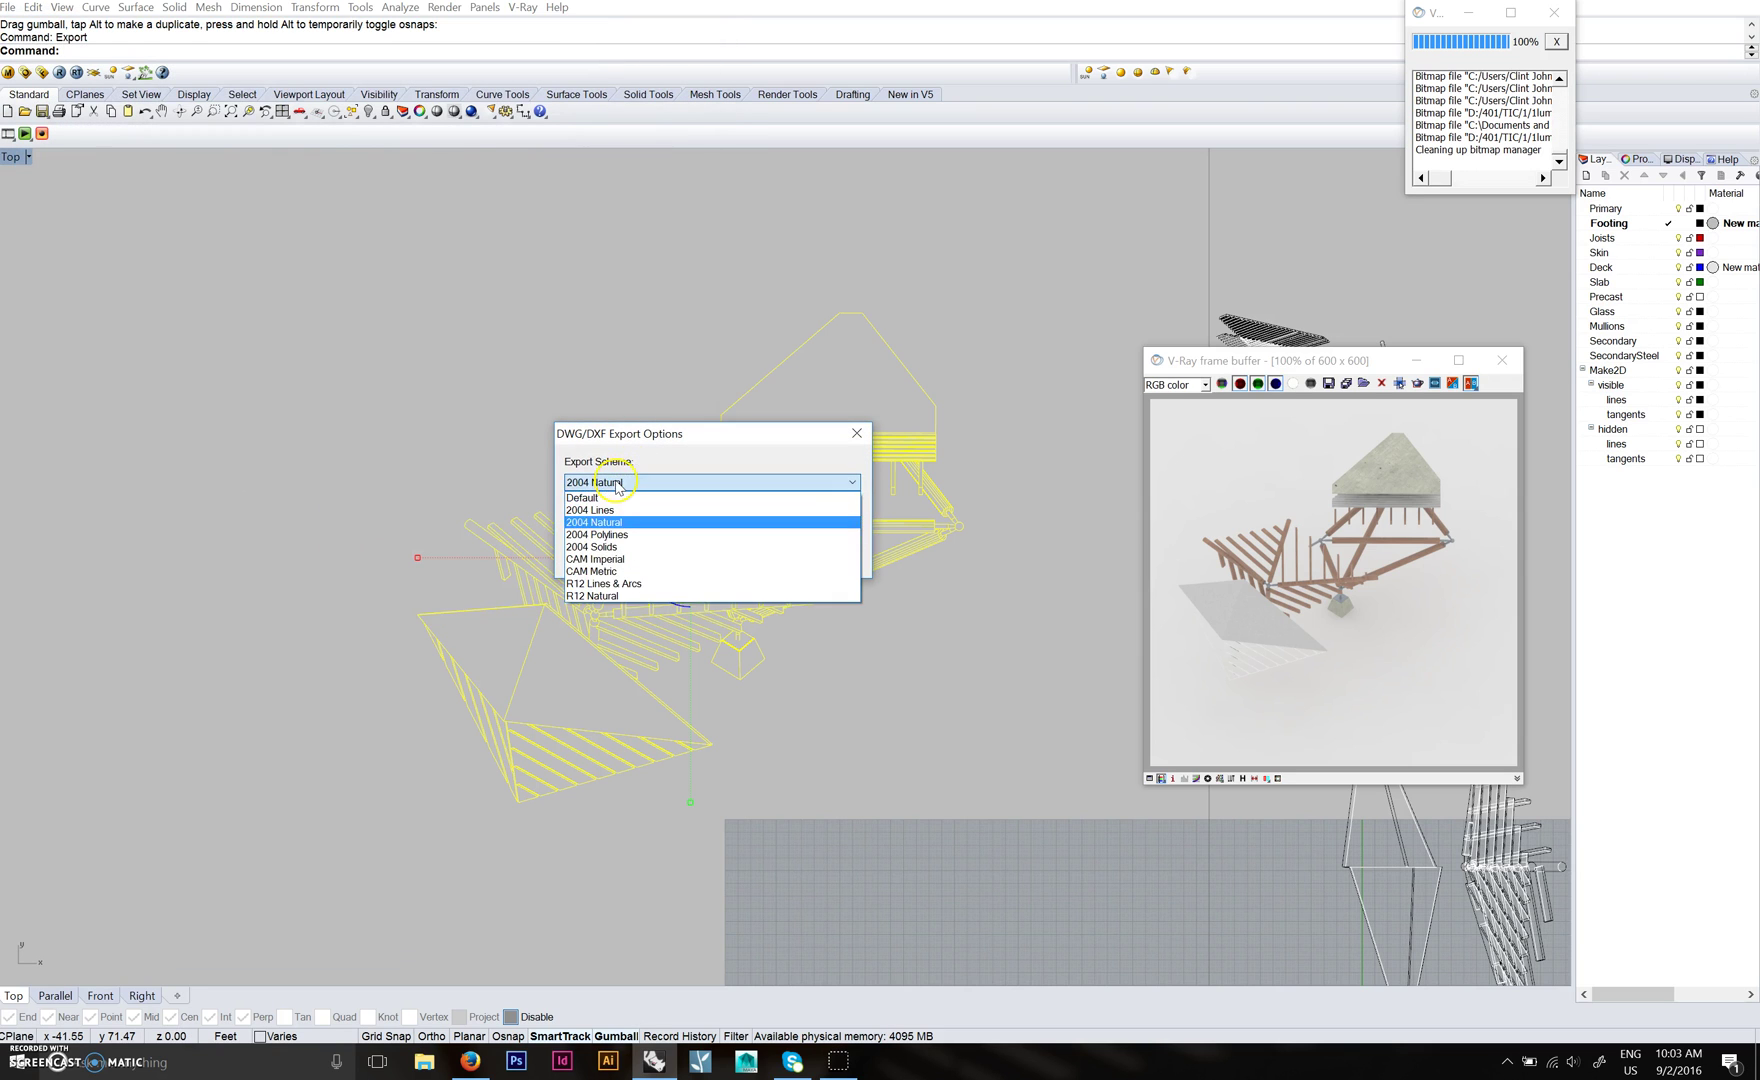
click(606, 510)
click(684, 556)
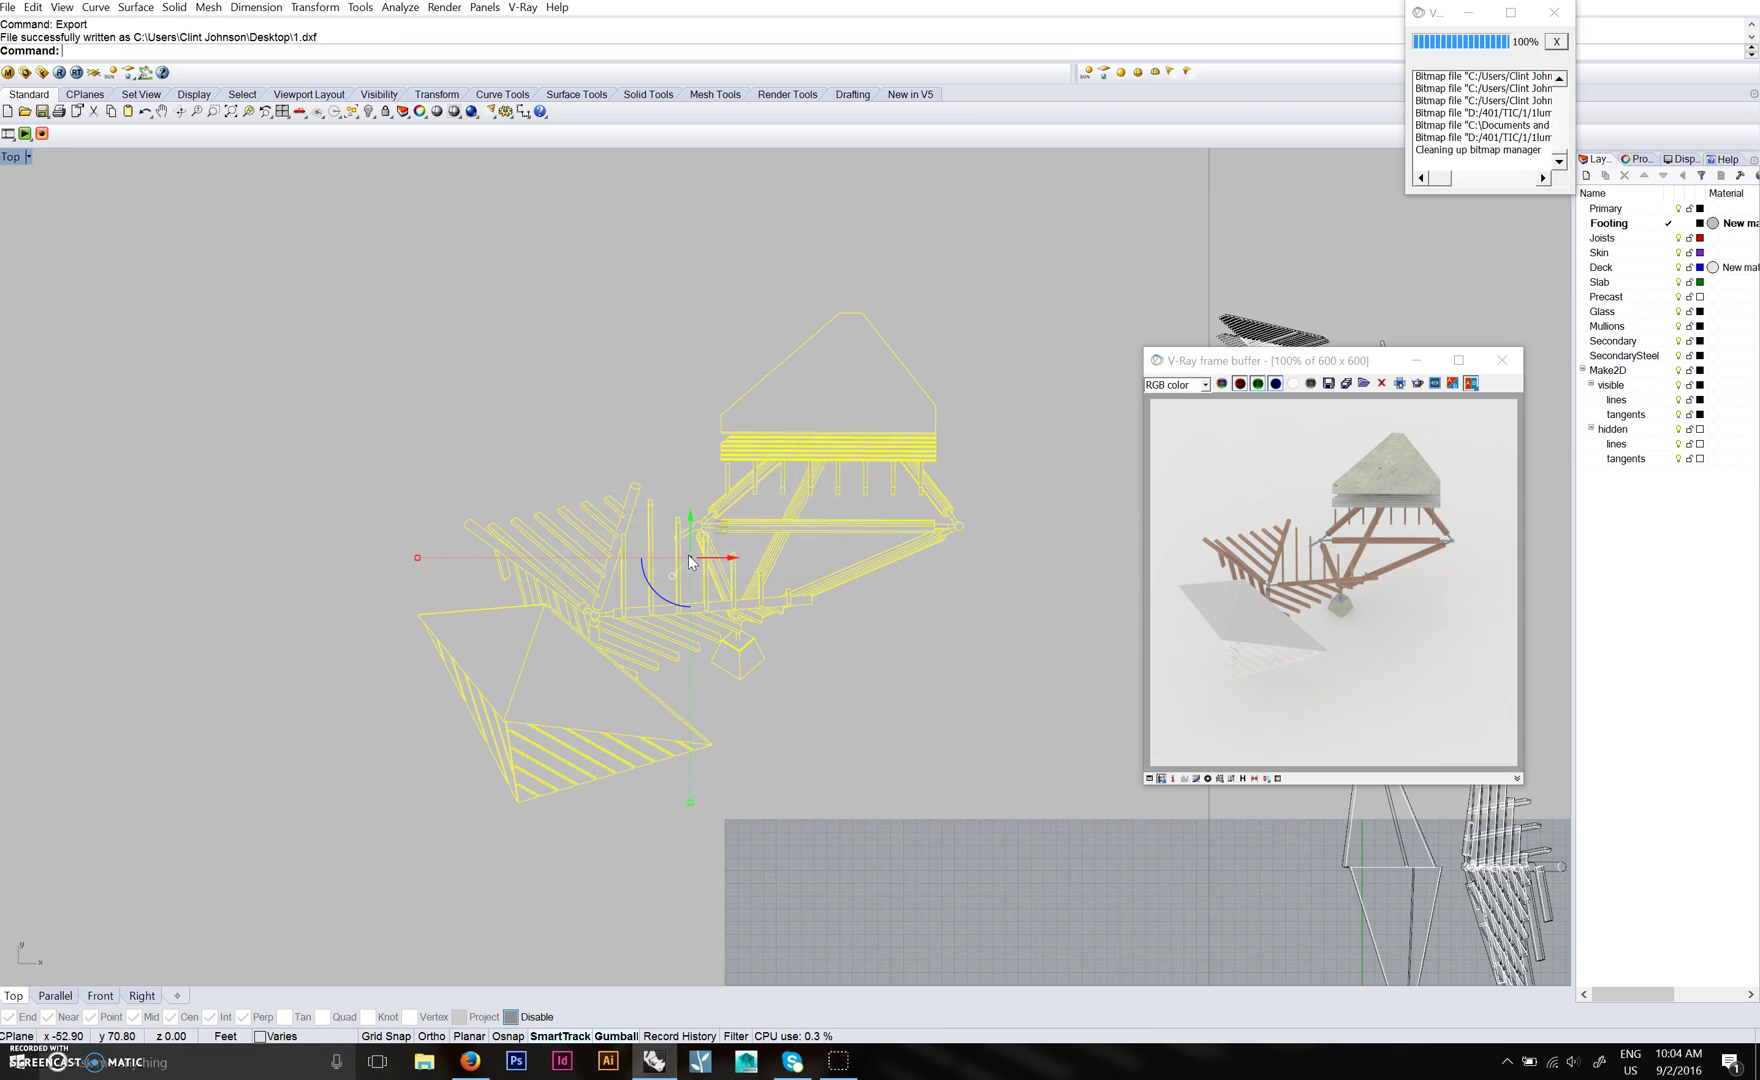
drag(1330, 365, 1028, 338)
Save the V-Ray frame buffer render as JPEG '1' on the Desktop.
click(1022, 352)
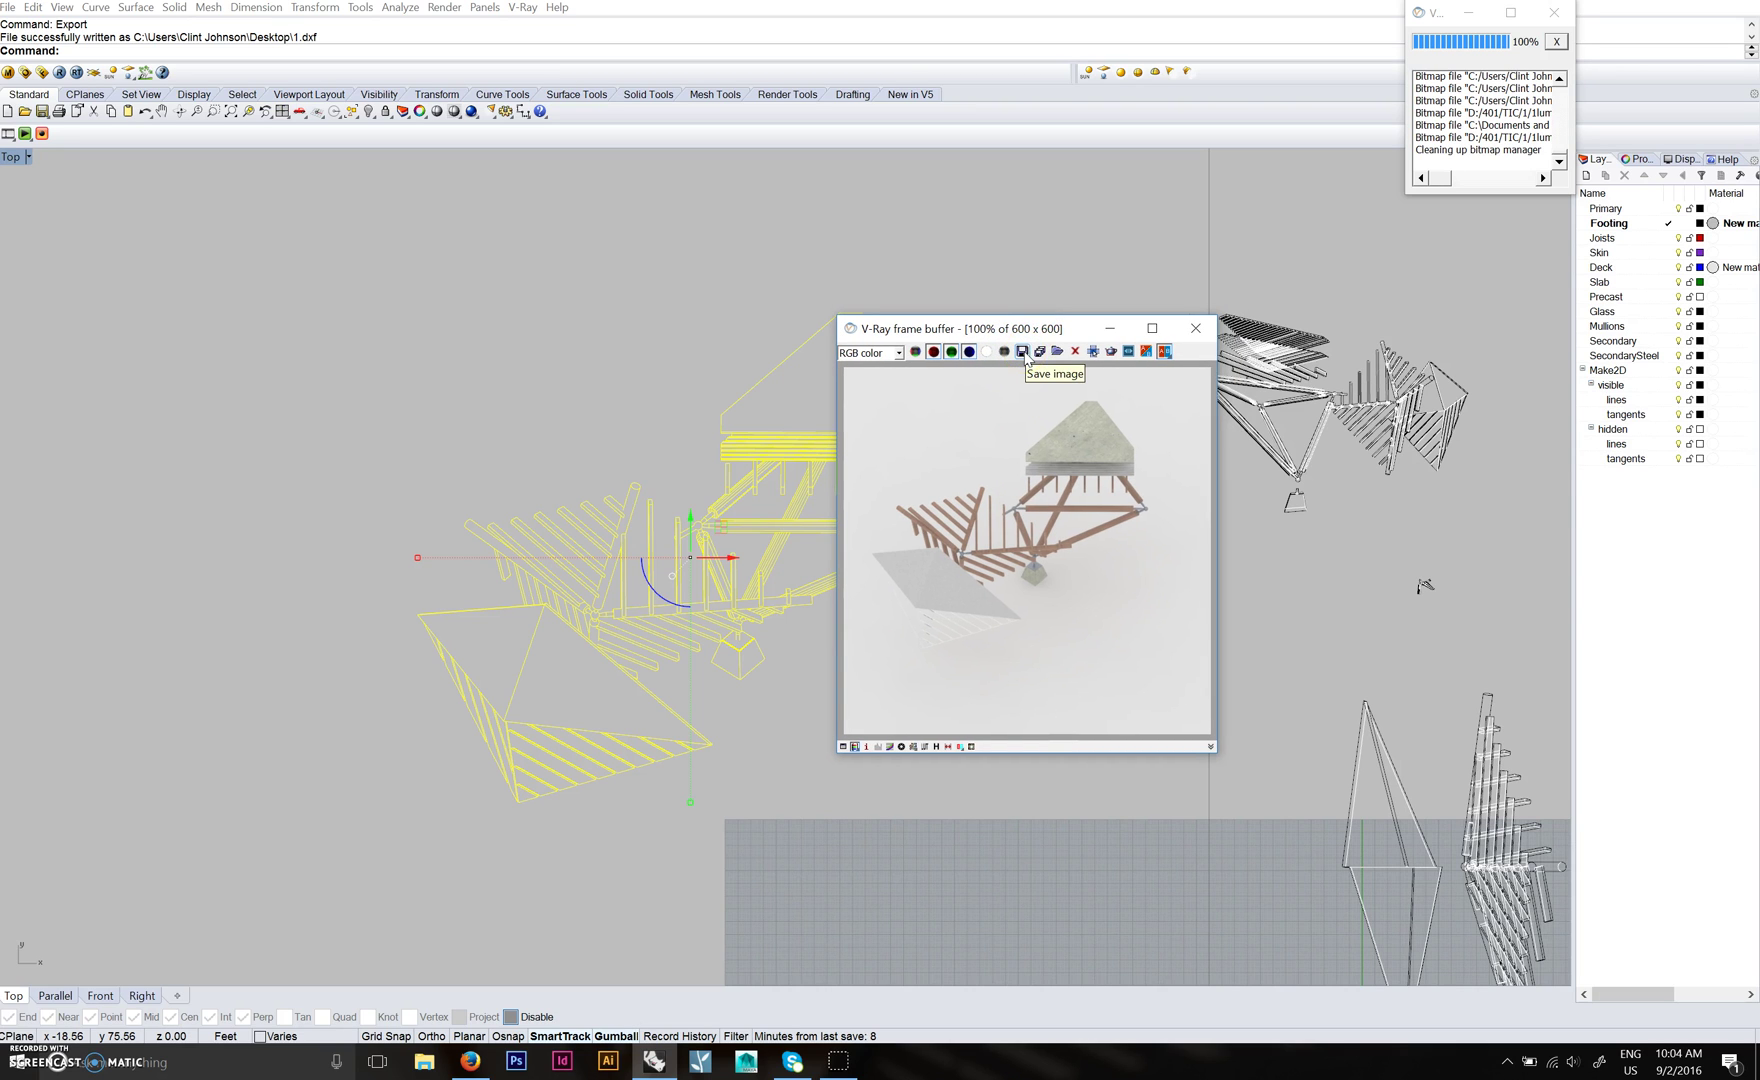
click(1022, 352)
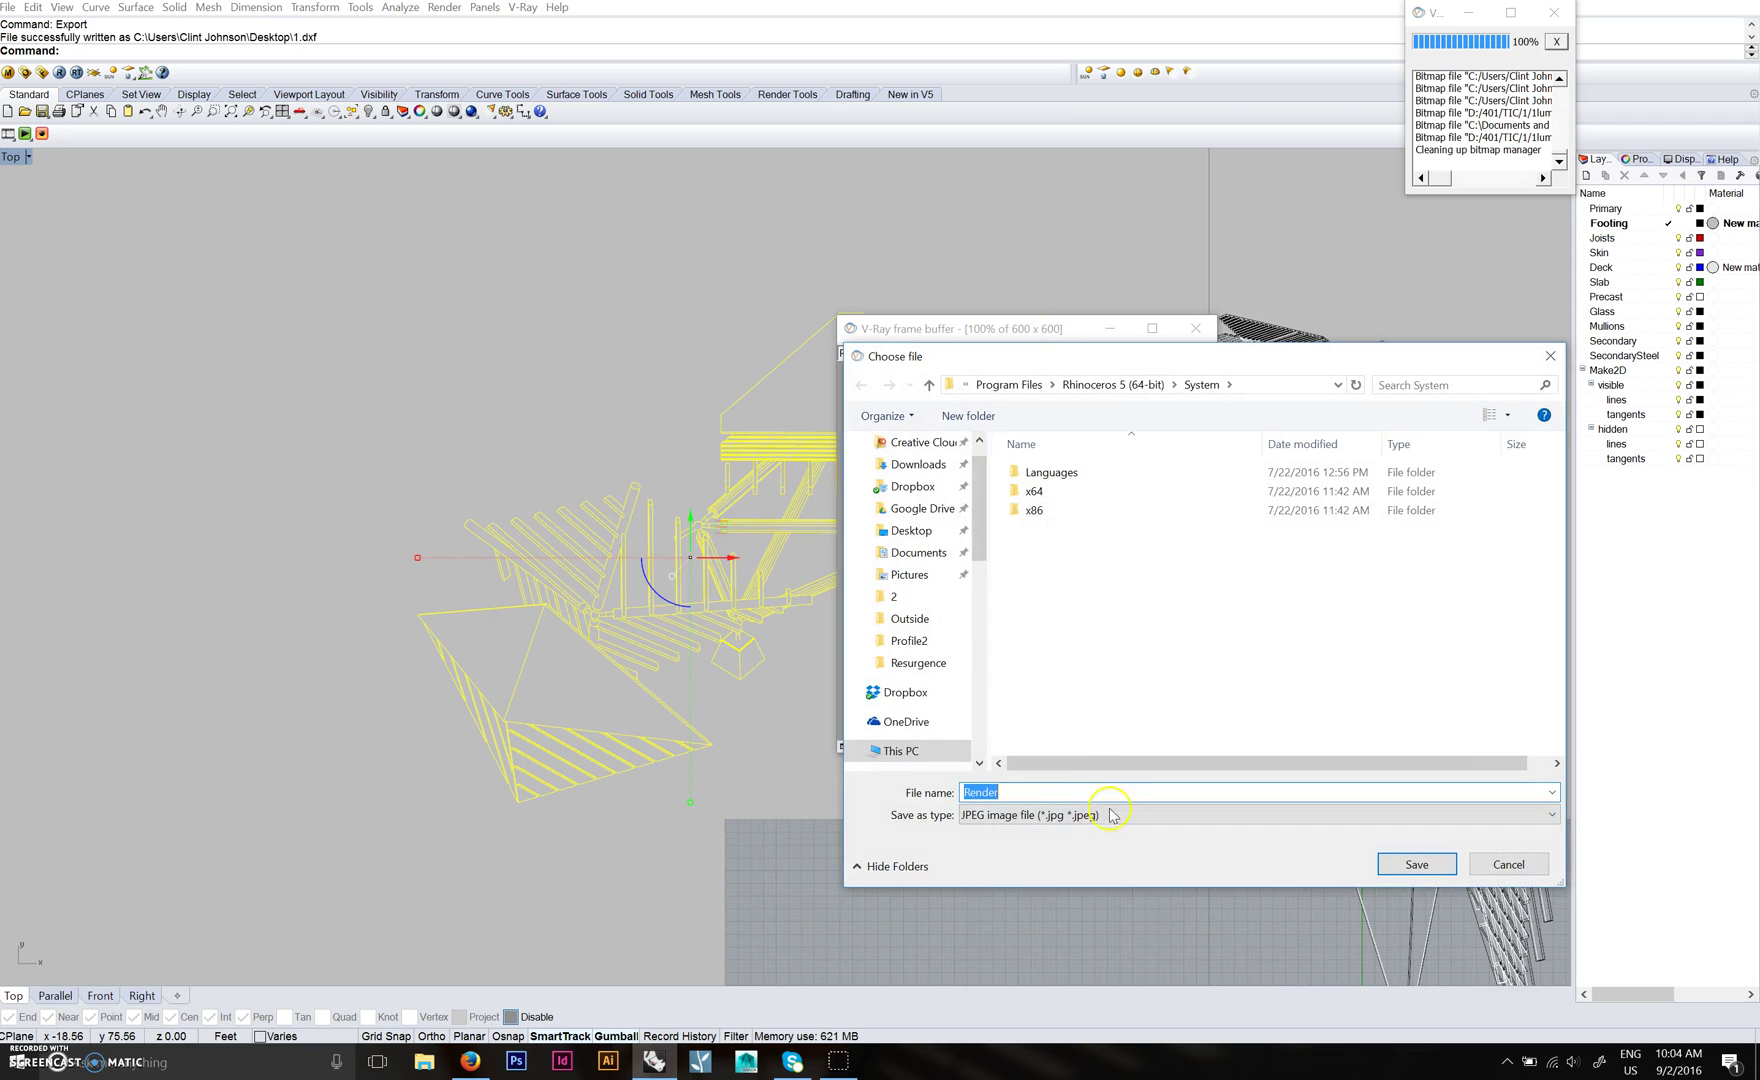
click(911, 530)
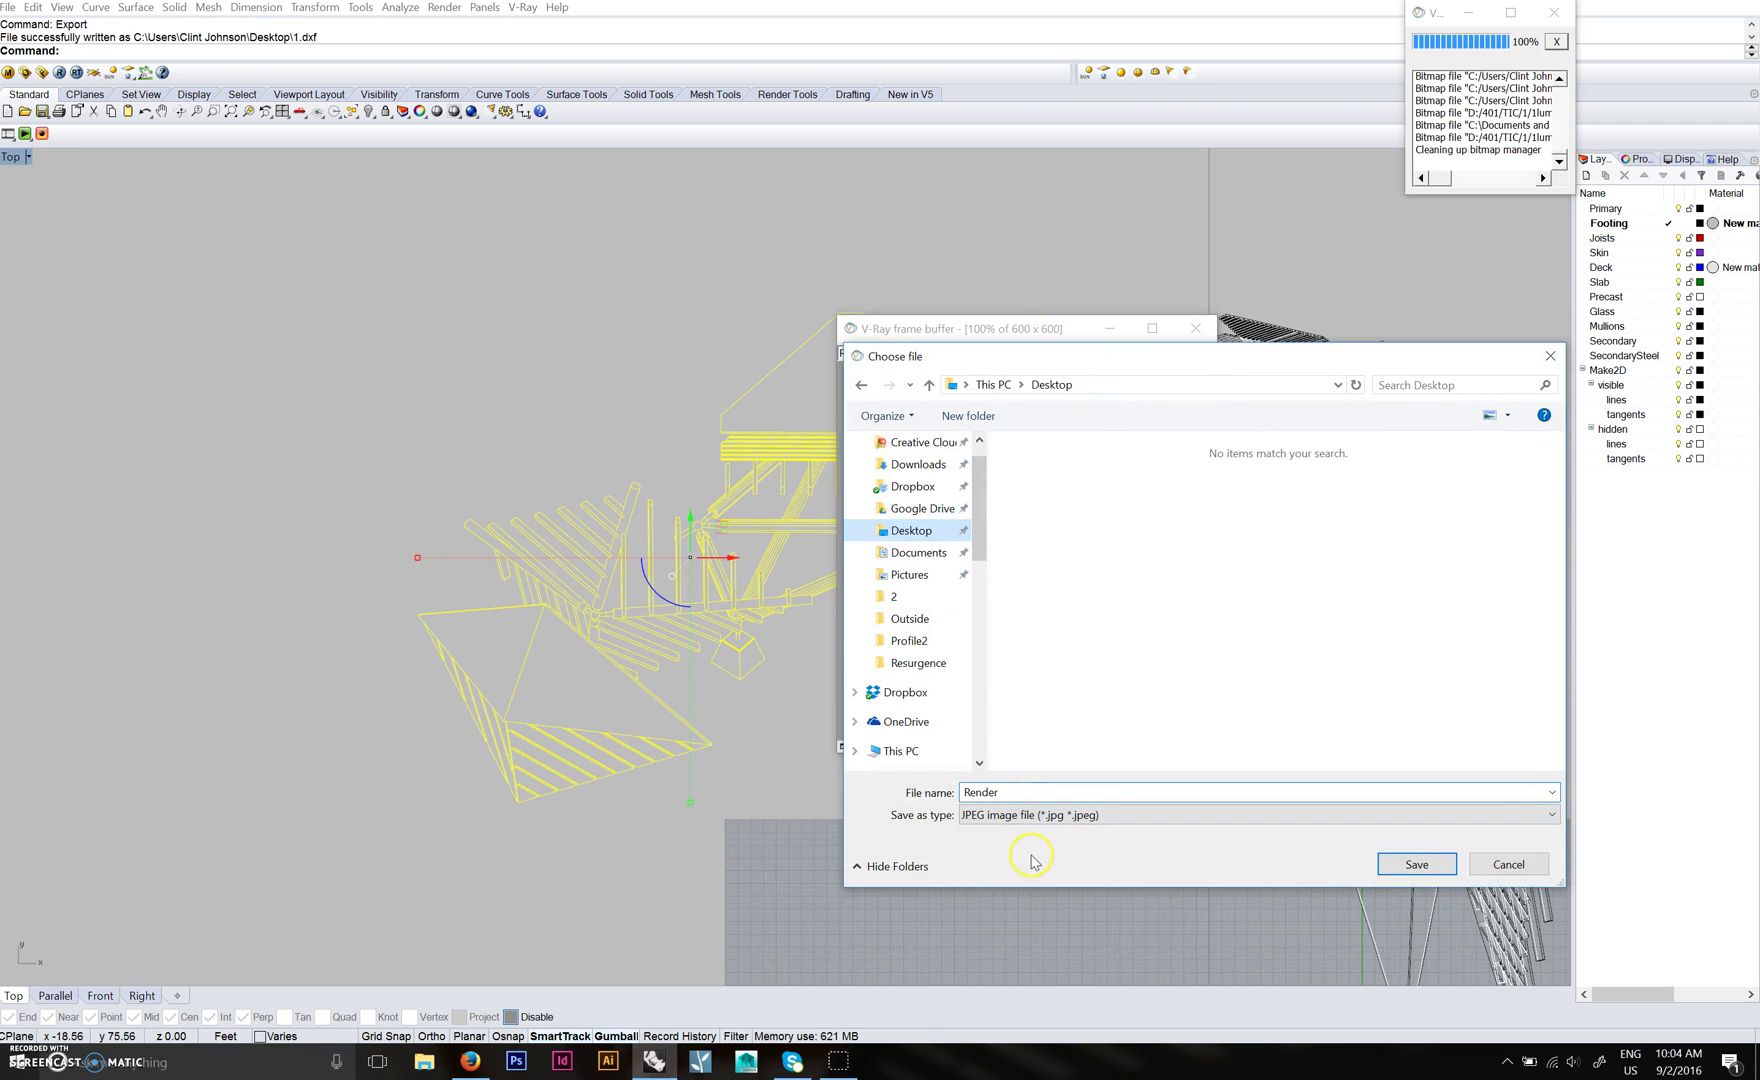
double_click(1017, 791)
text(1)
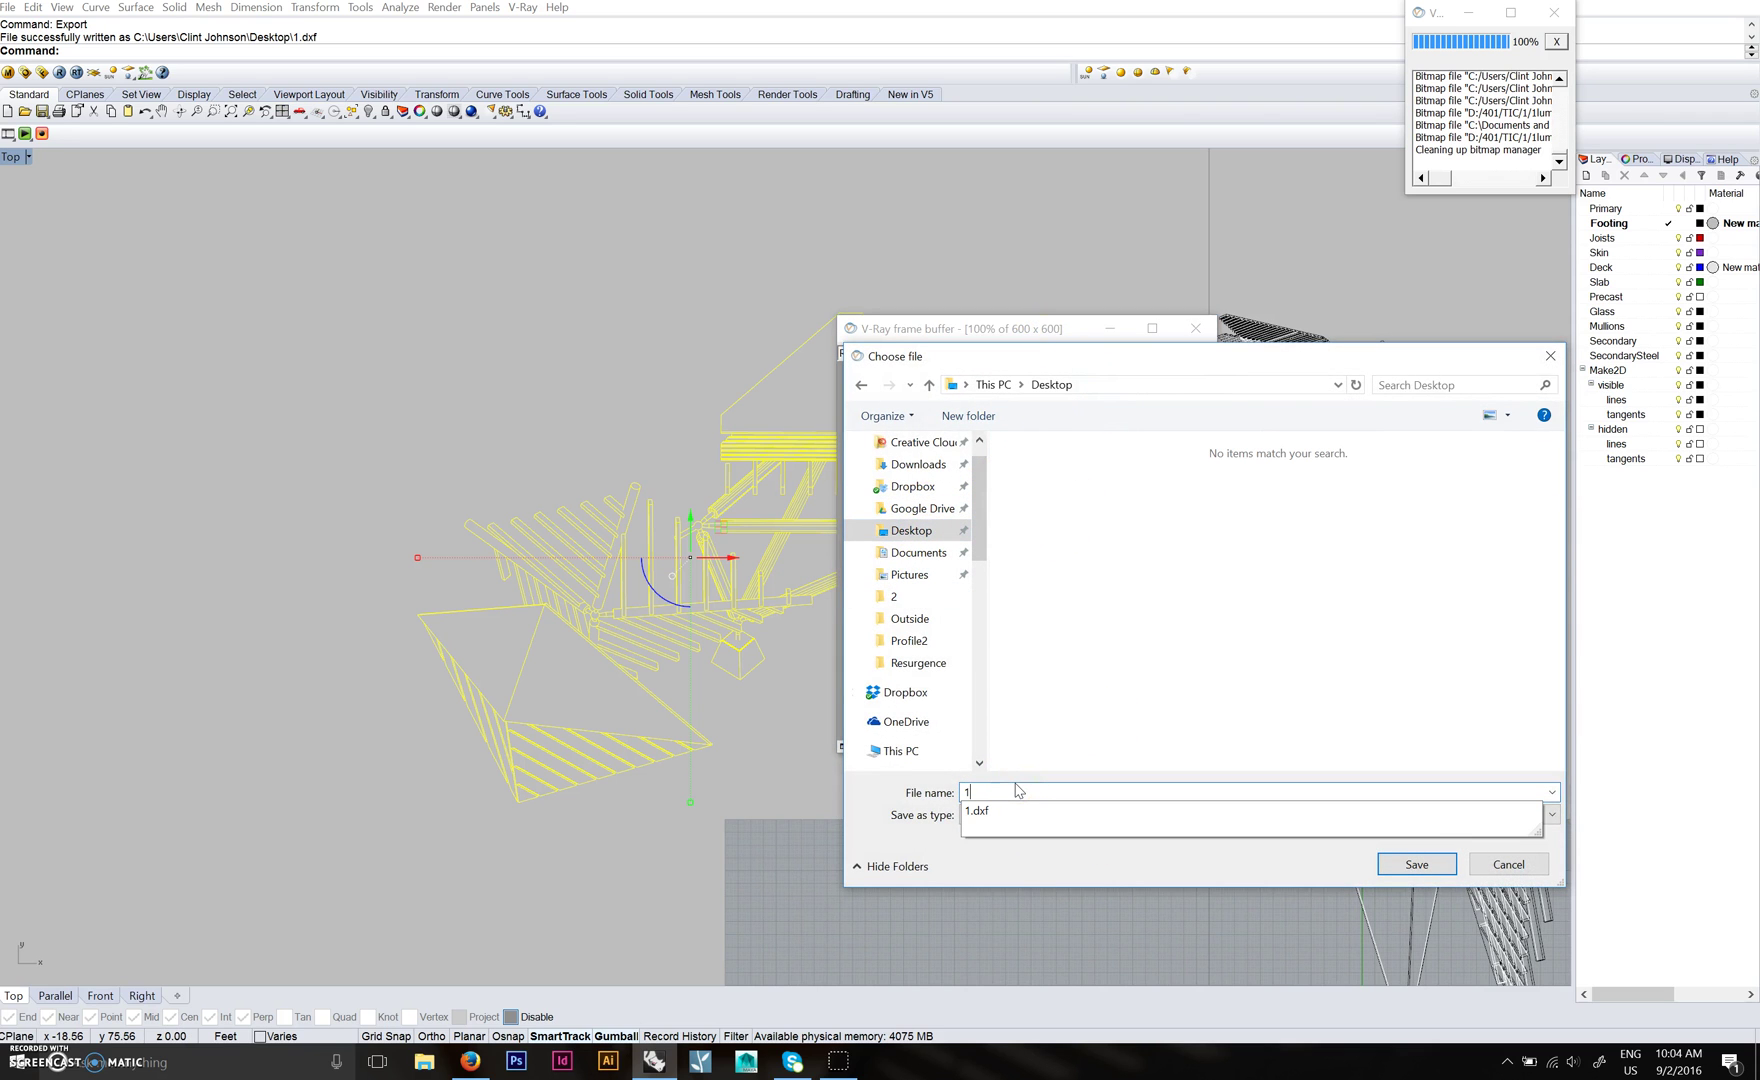
key(Return)
click(1015, 791)
click(608, 1062)
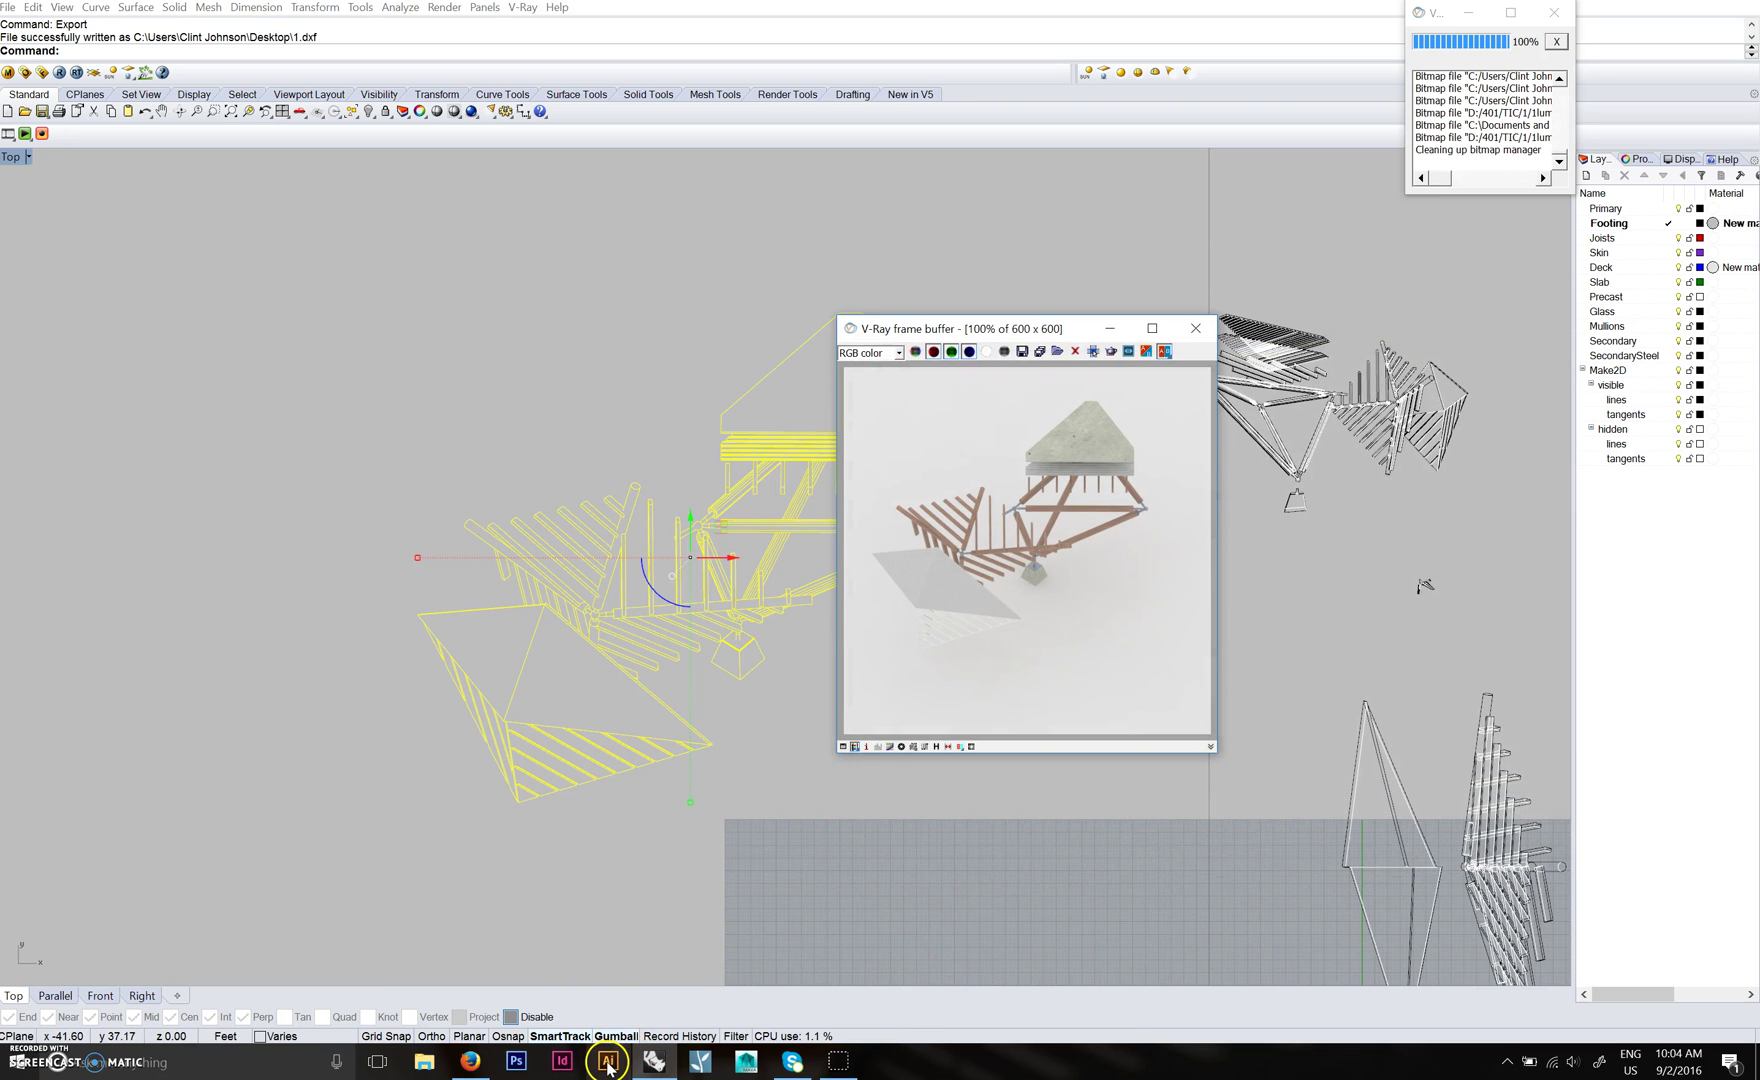
Launch Illustrator, then maximize the V-Ray frame buffer and zoom into the truss render.
click(1045, 335)
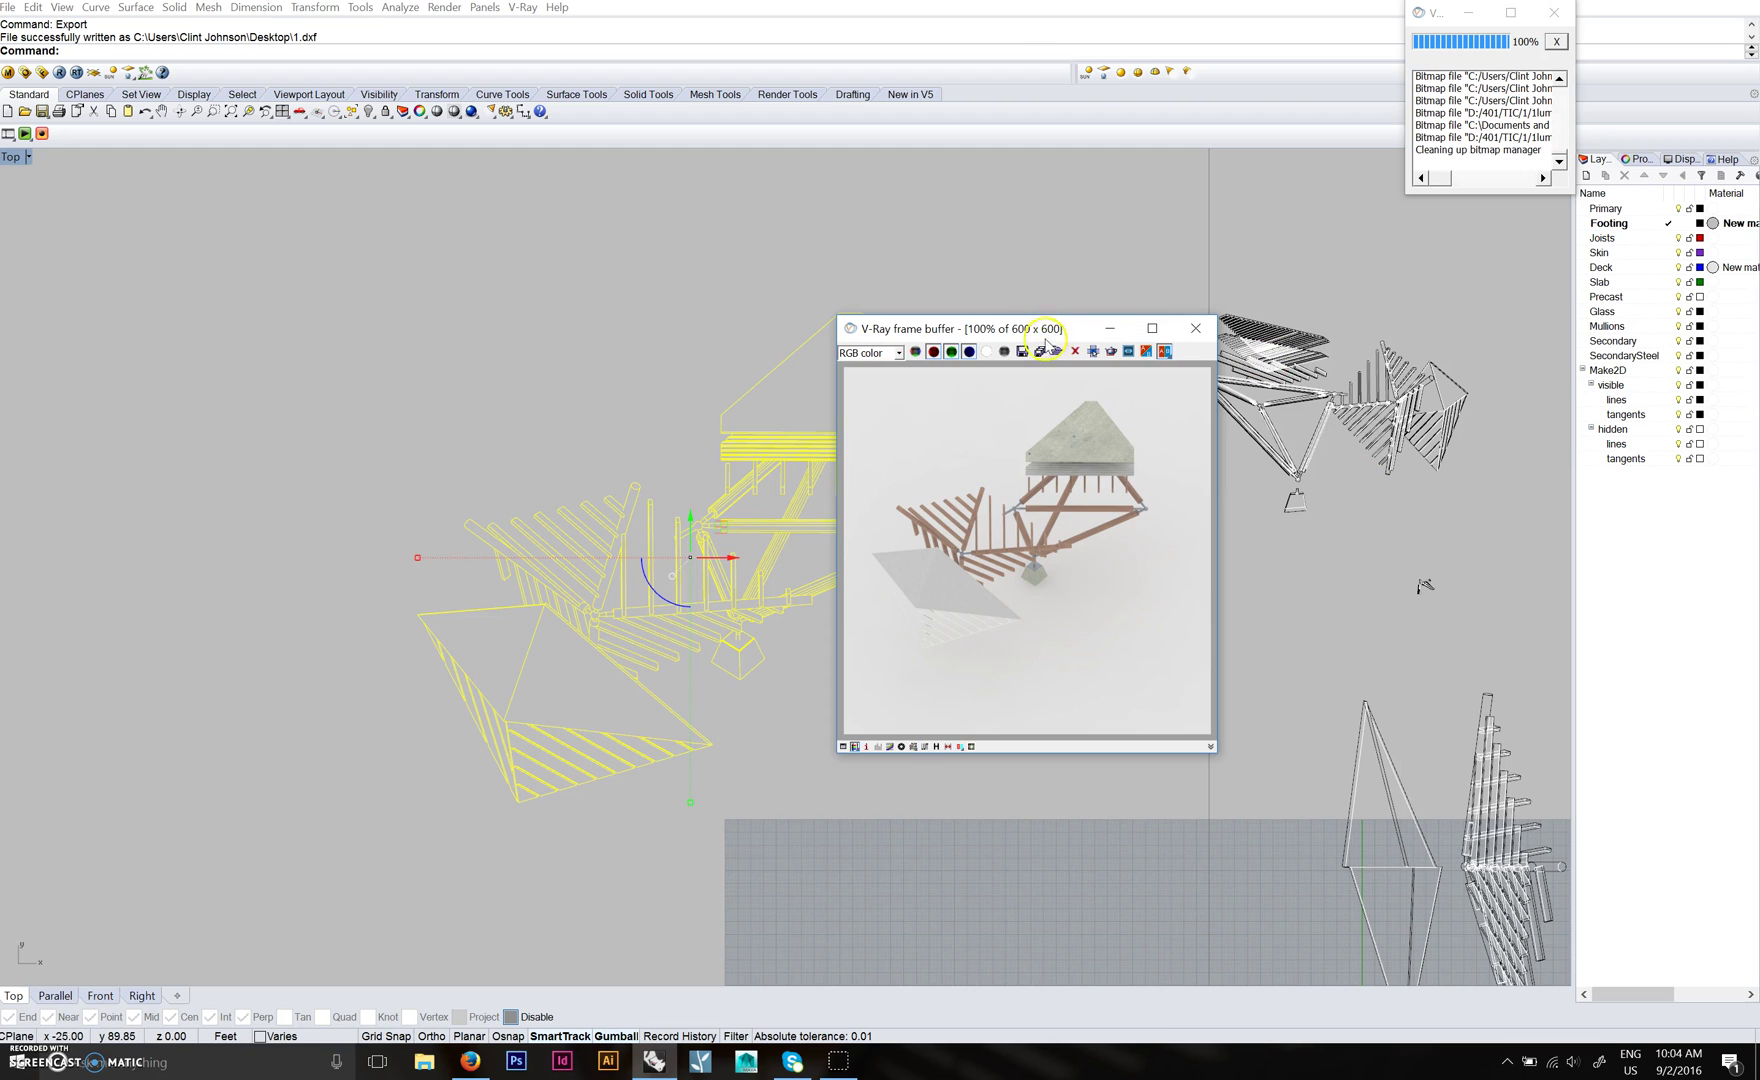
drag(1046, 343, 1024, 335)
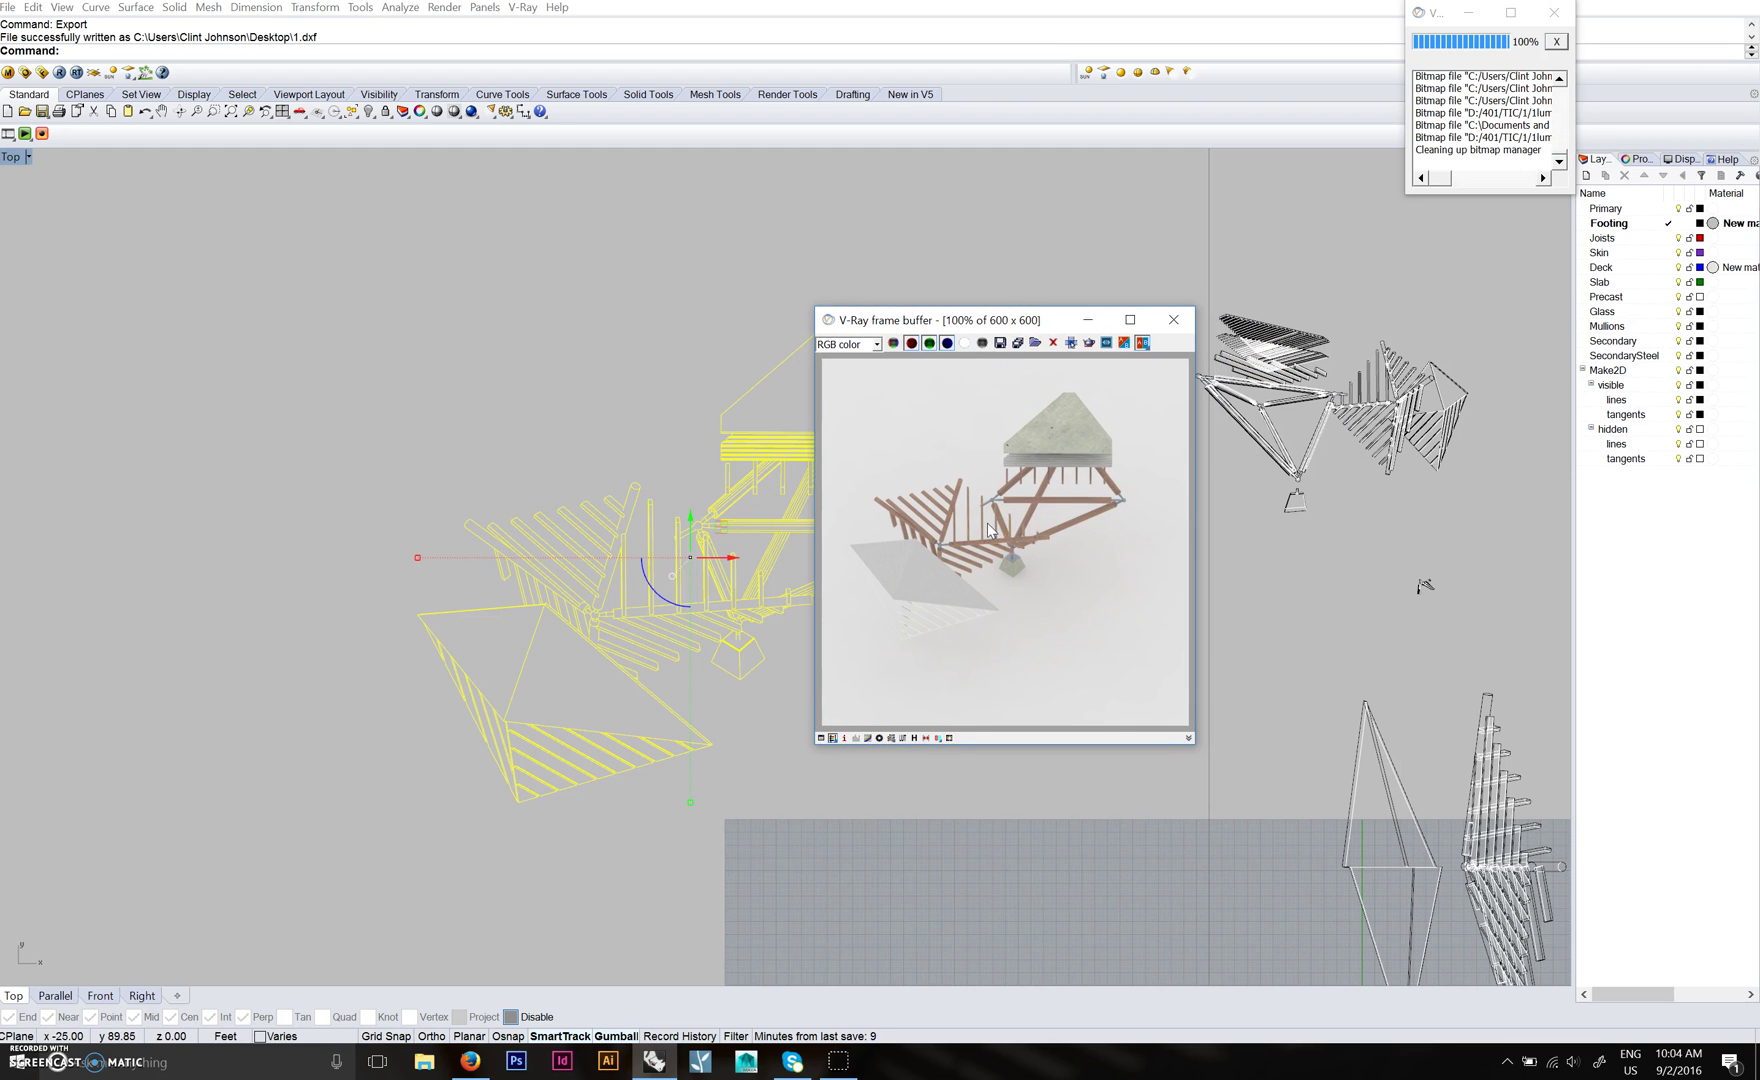
click(612, 1066)
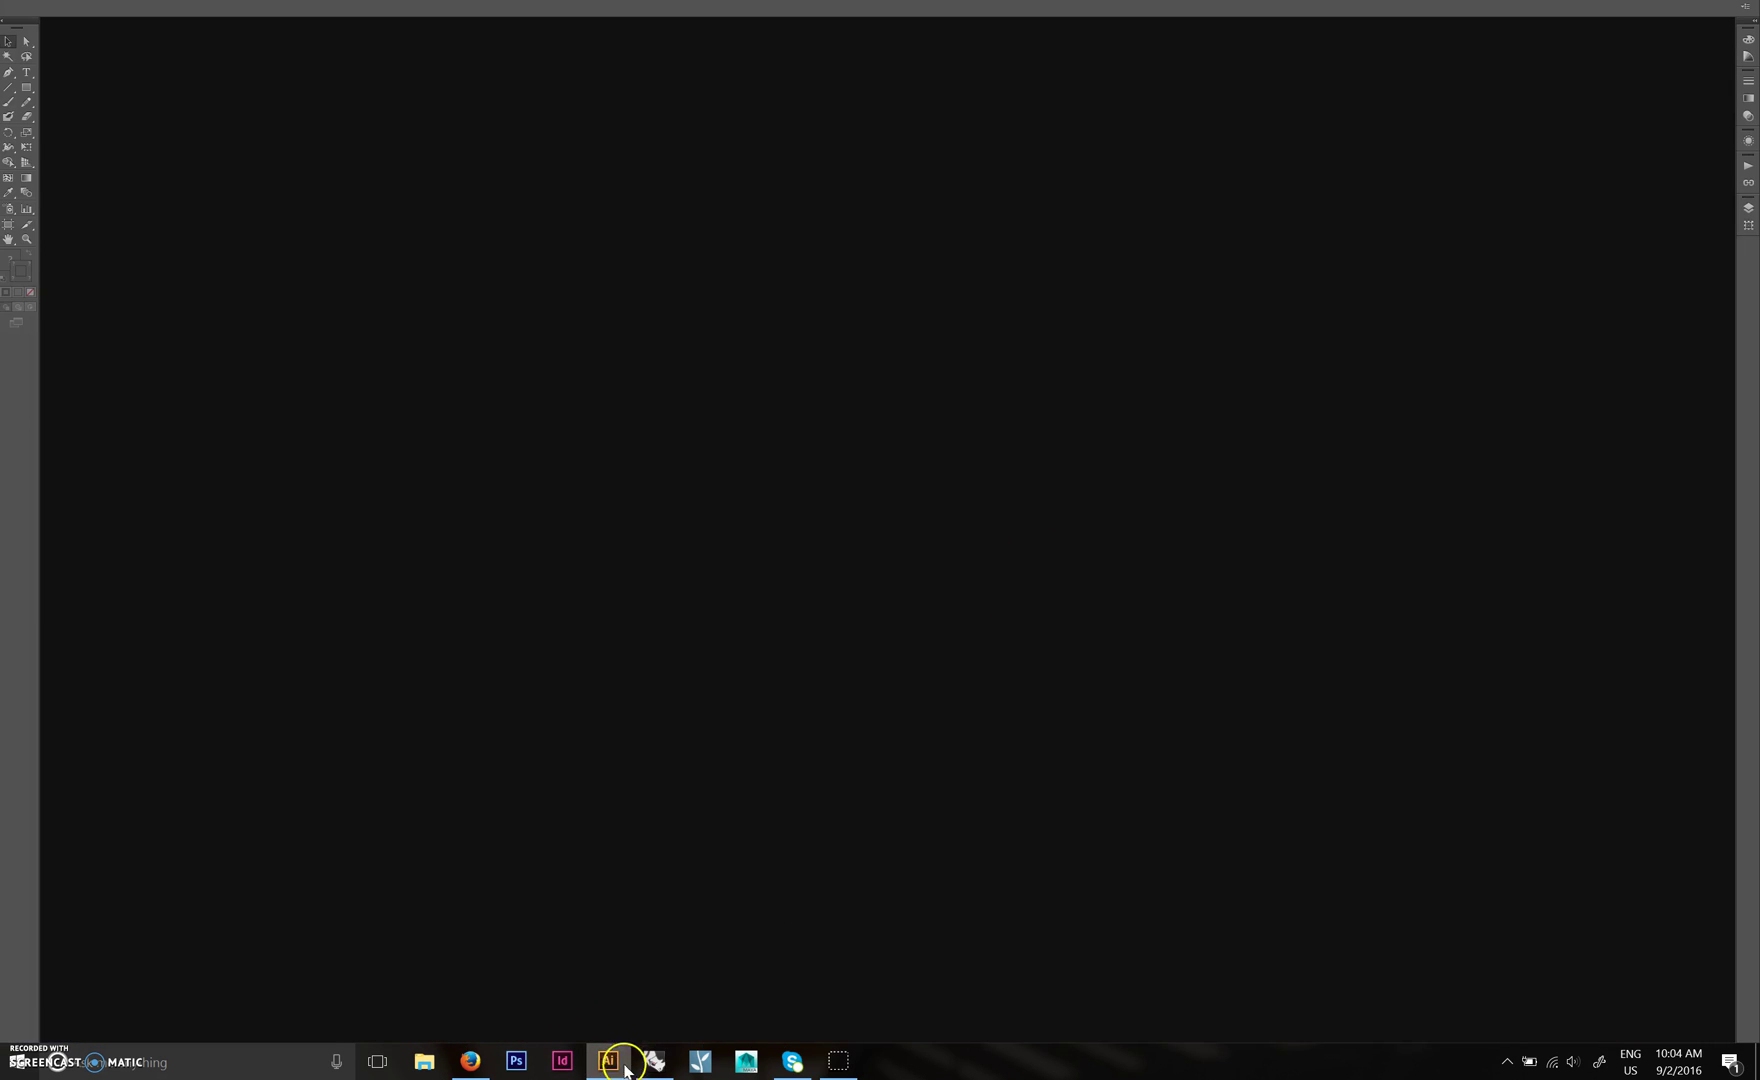
click(654, 1060)
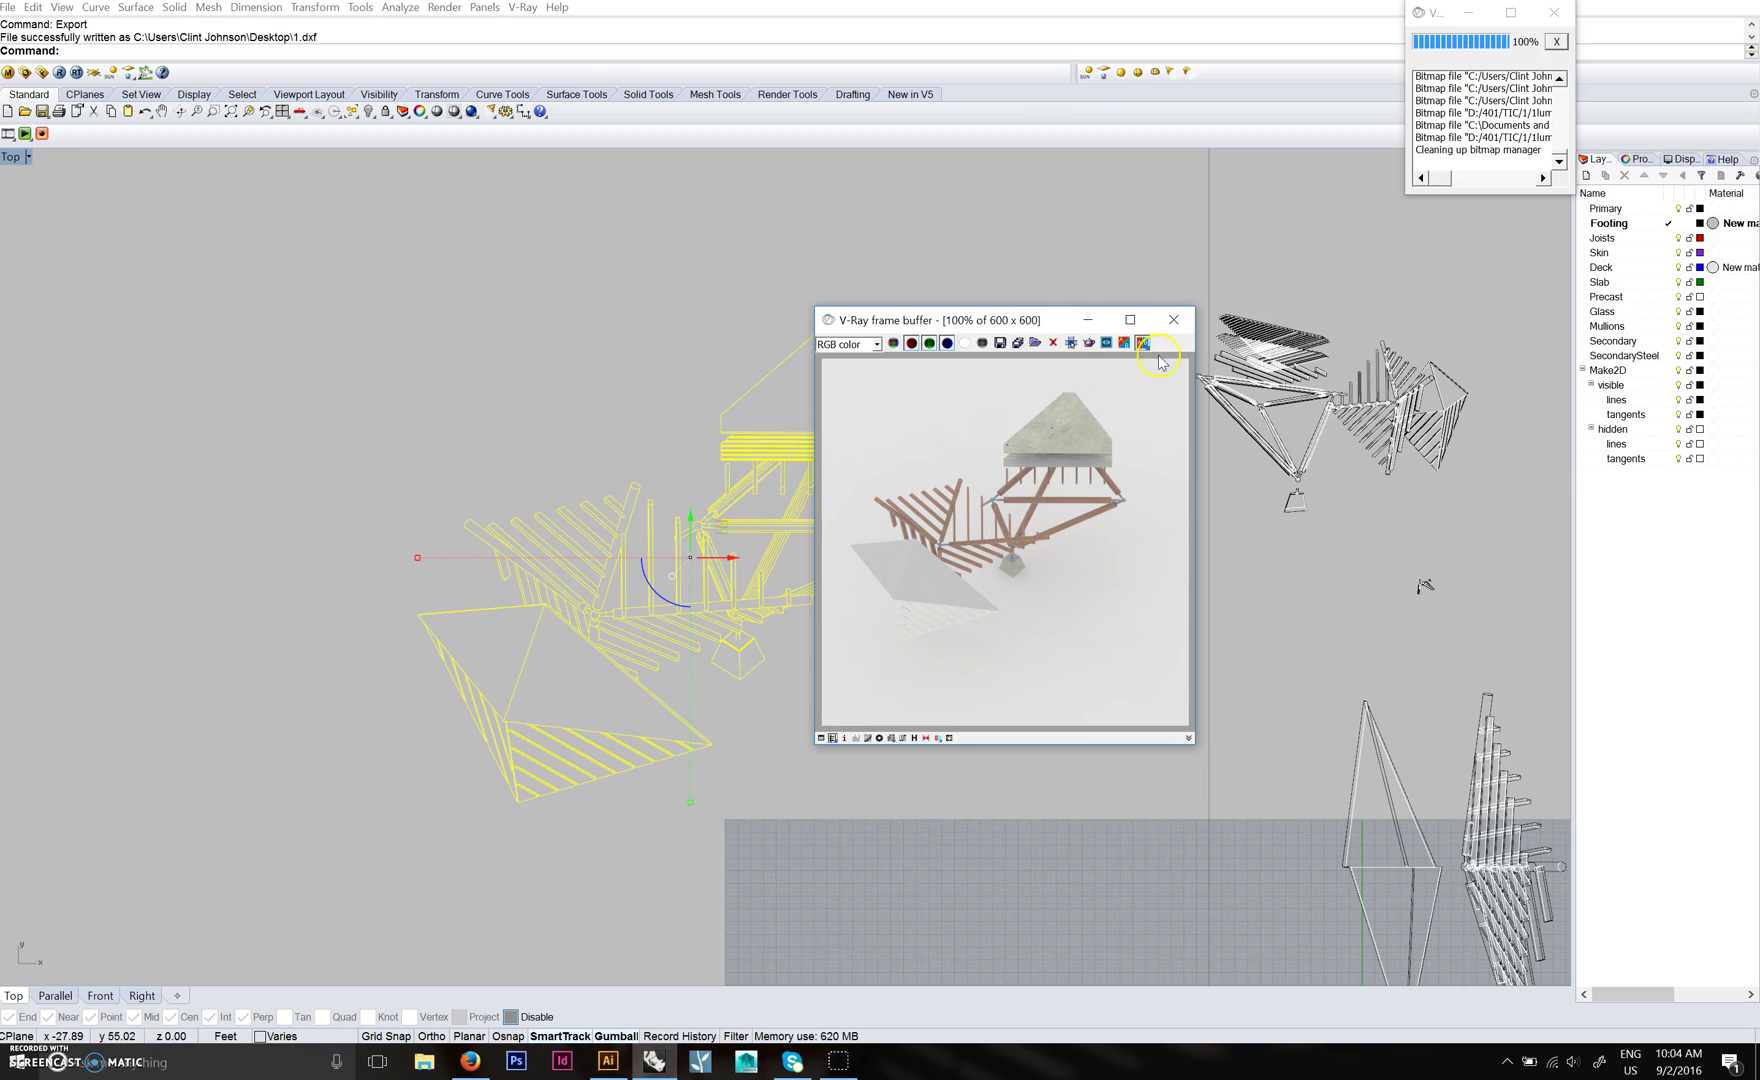
click(1130, 319)
scroll(912, 528, up, 2)
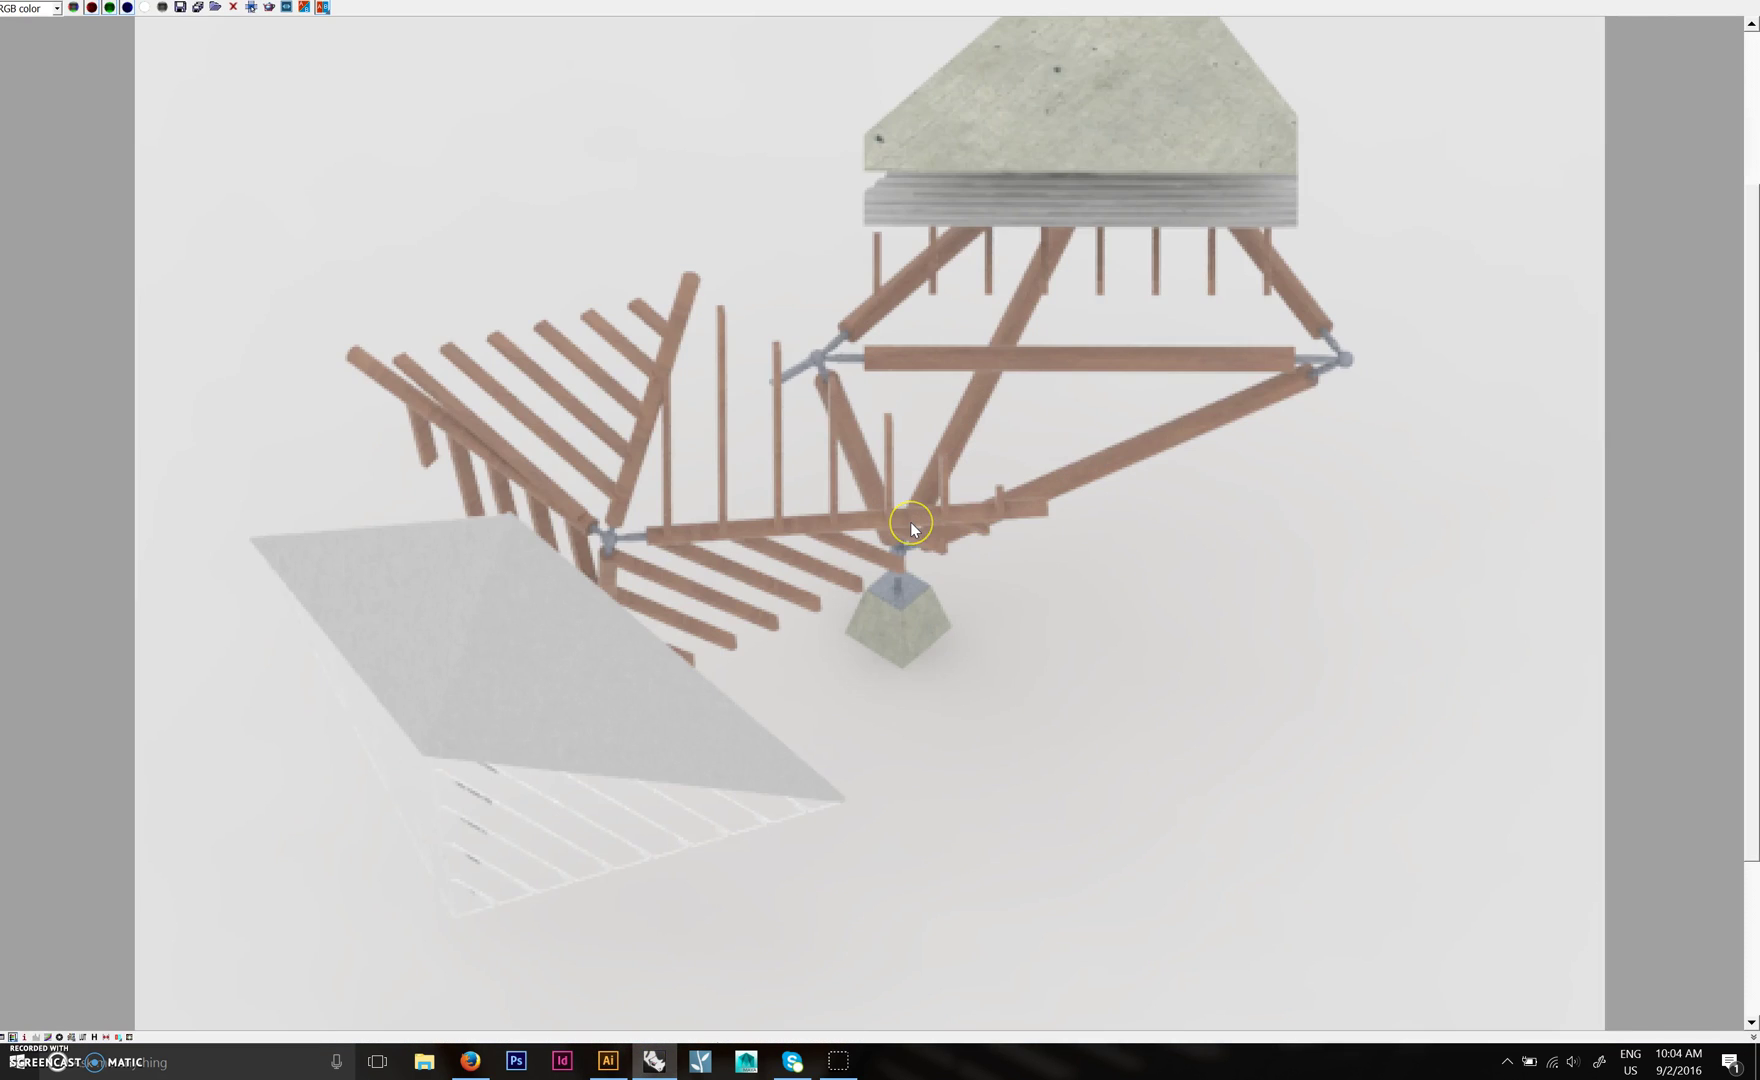
scroll(910, 522, up, 1)
scroll(931, 287, down, 1)
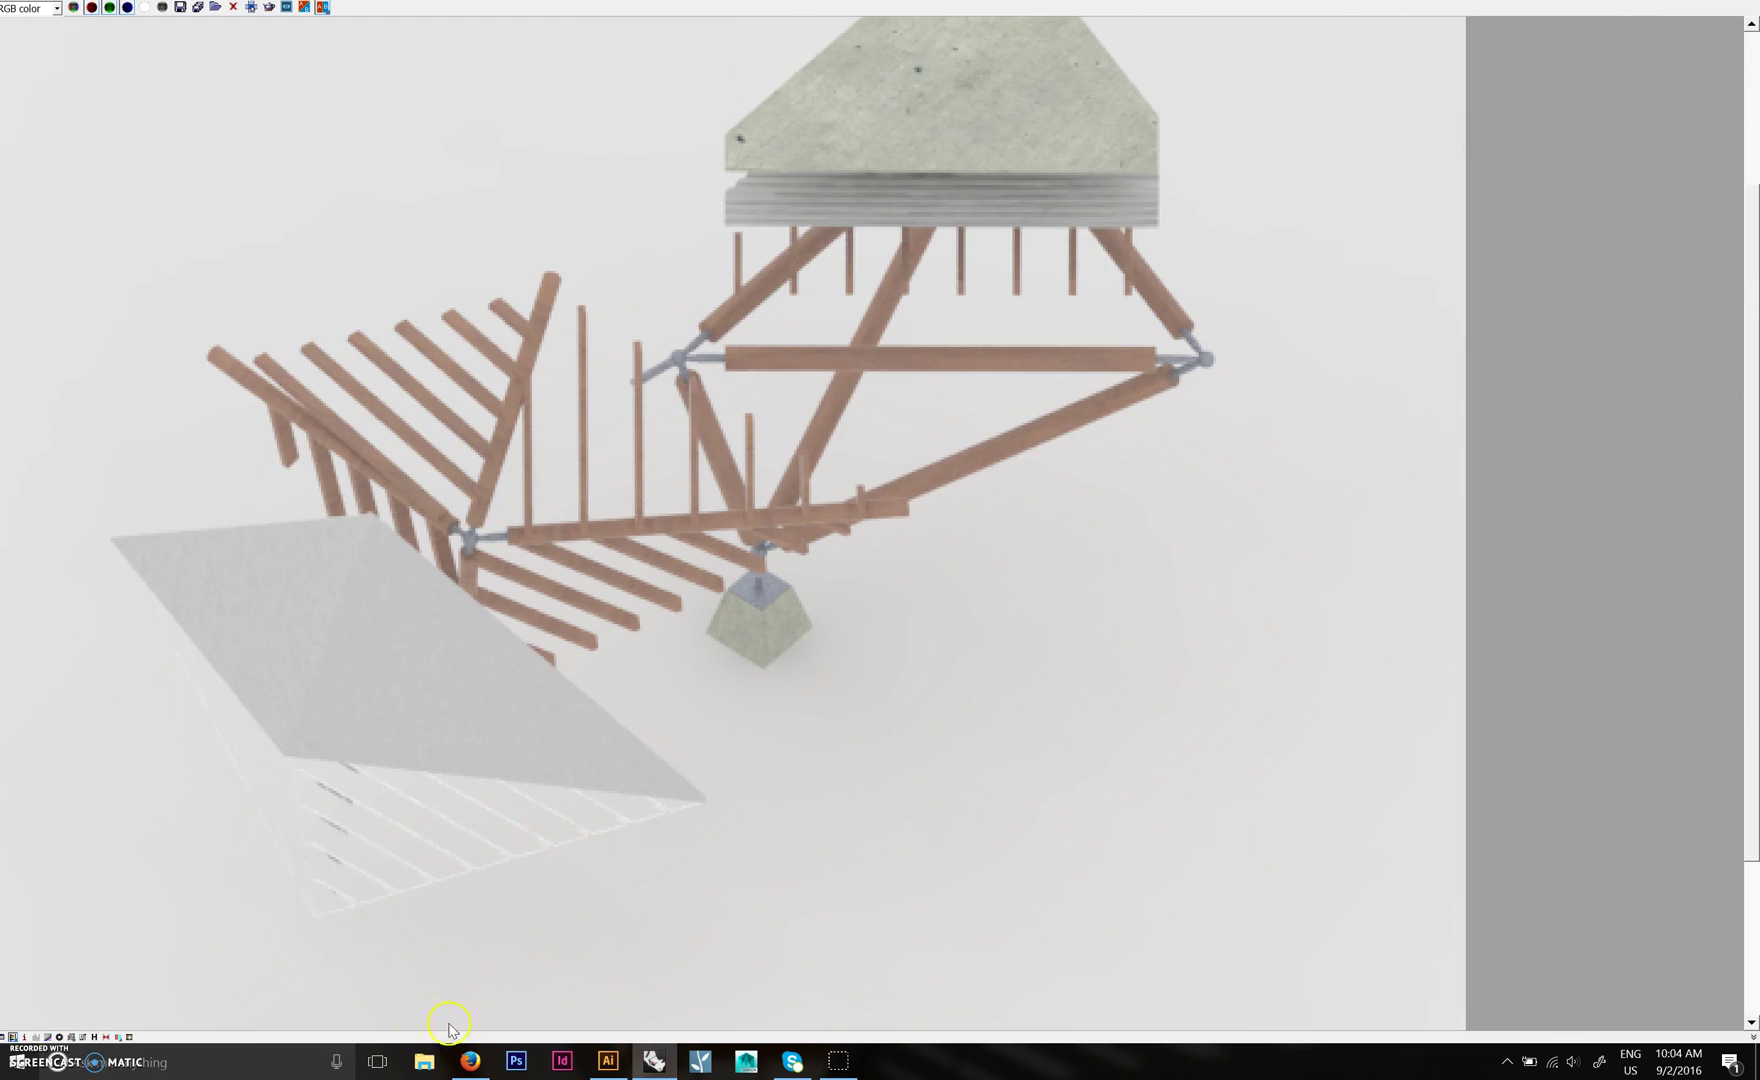
Review the truss-tessellation reference page in Firefox, then return to Illustrator.
click(470, 1060)
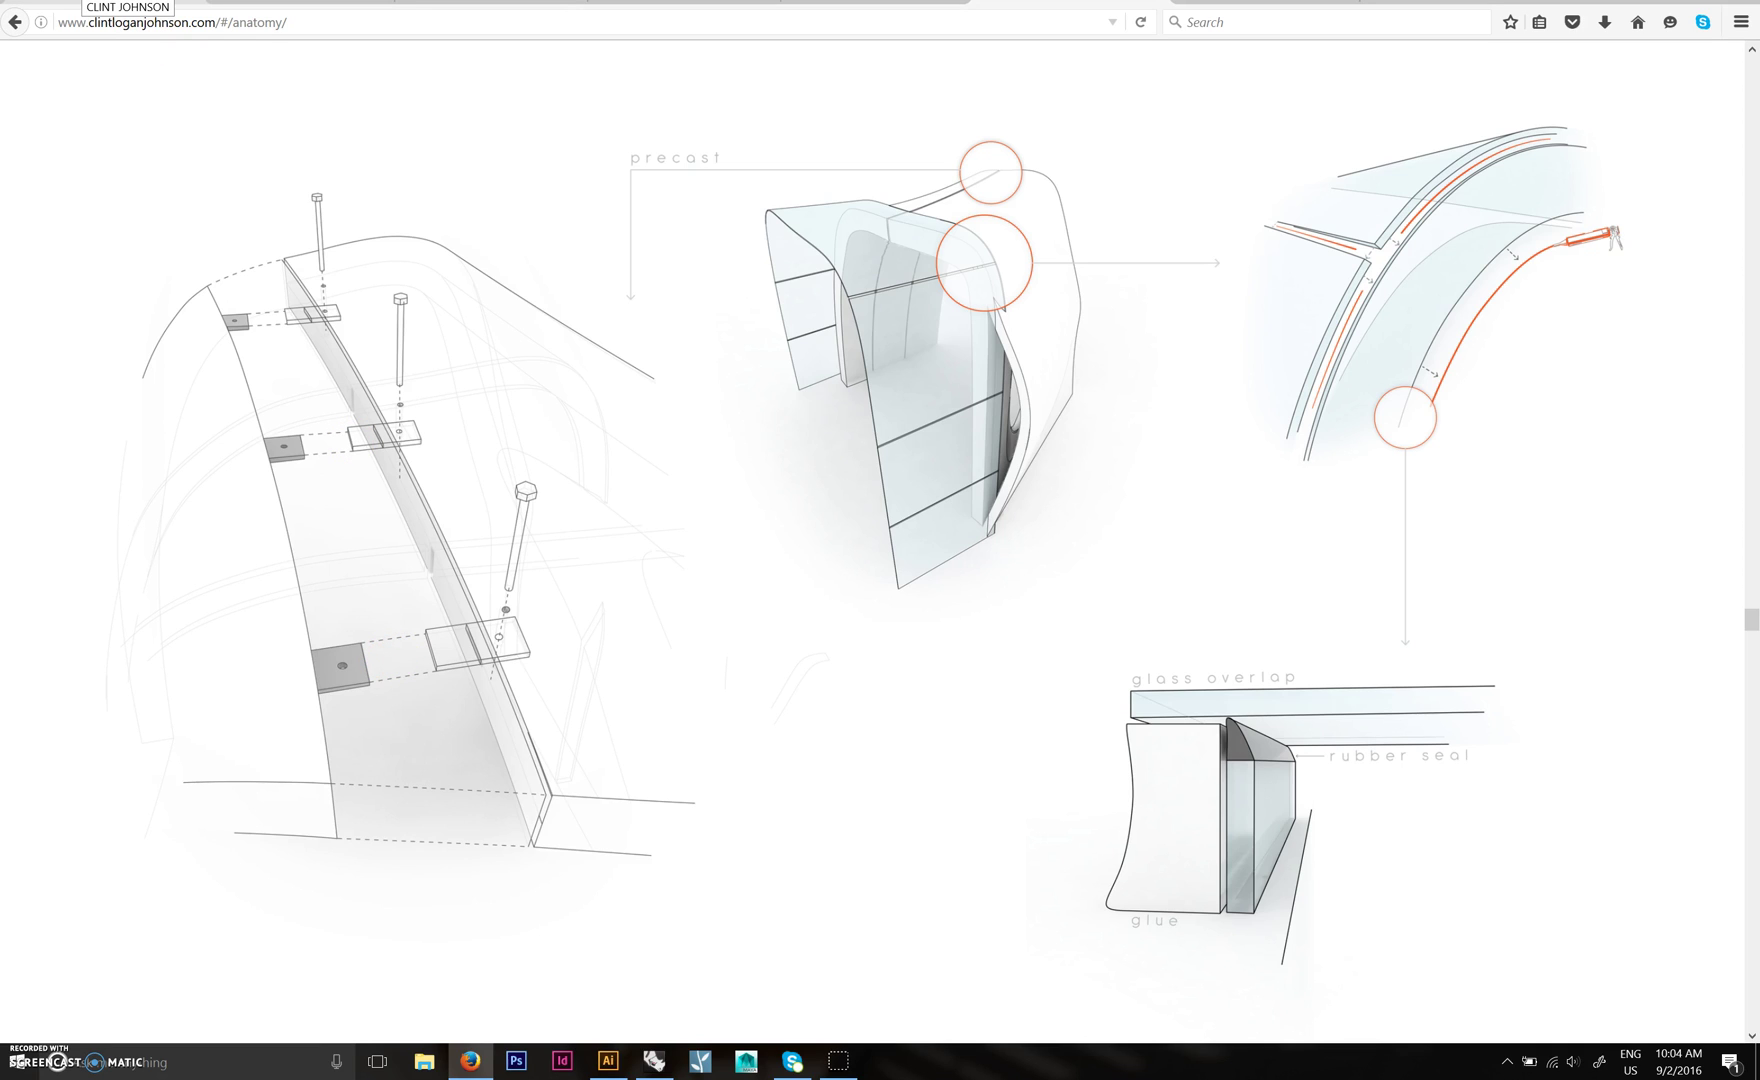
click(125, 3)
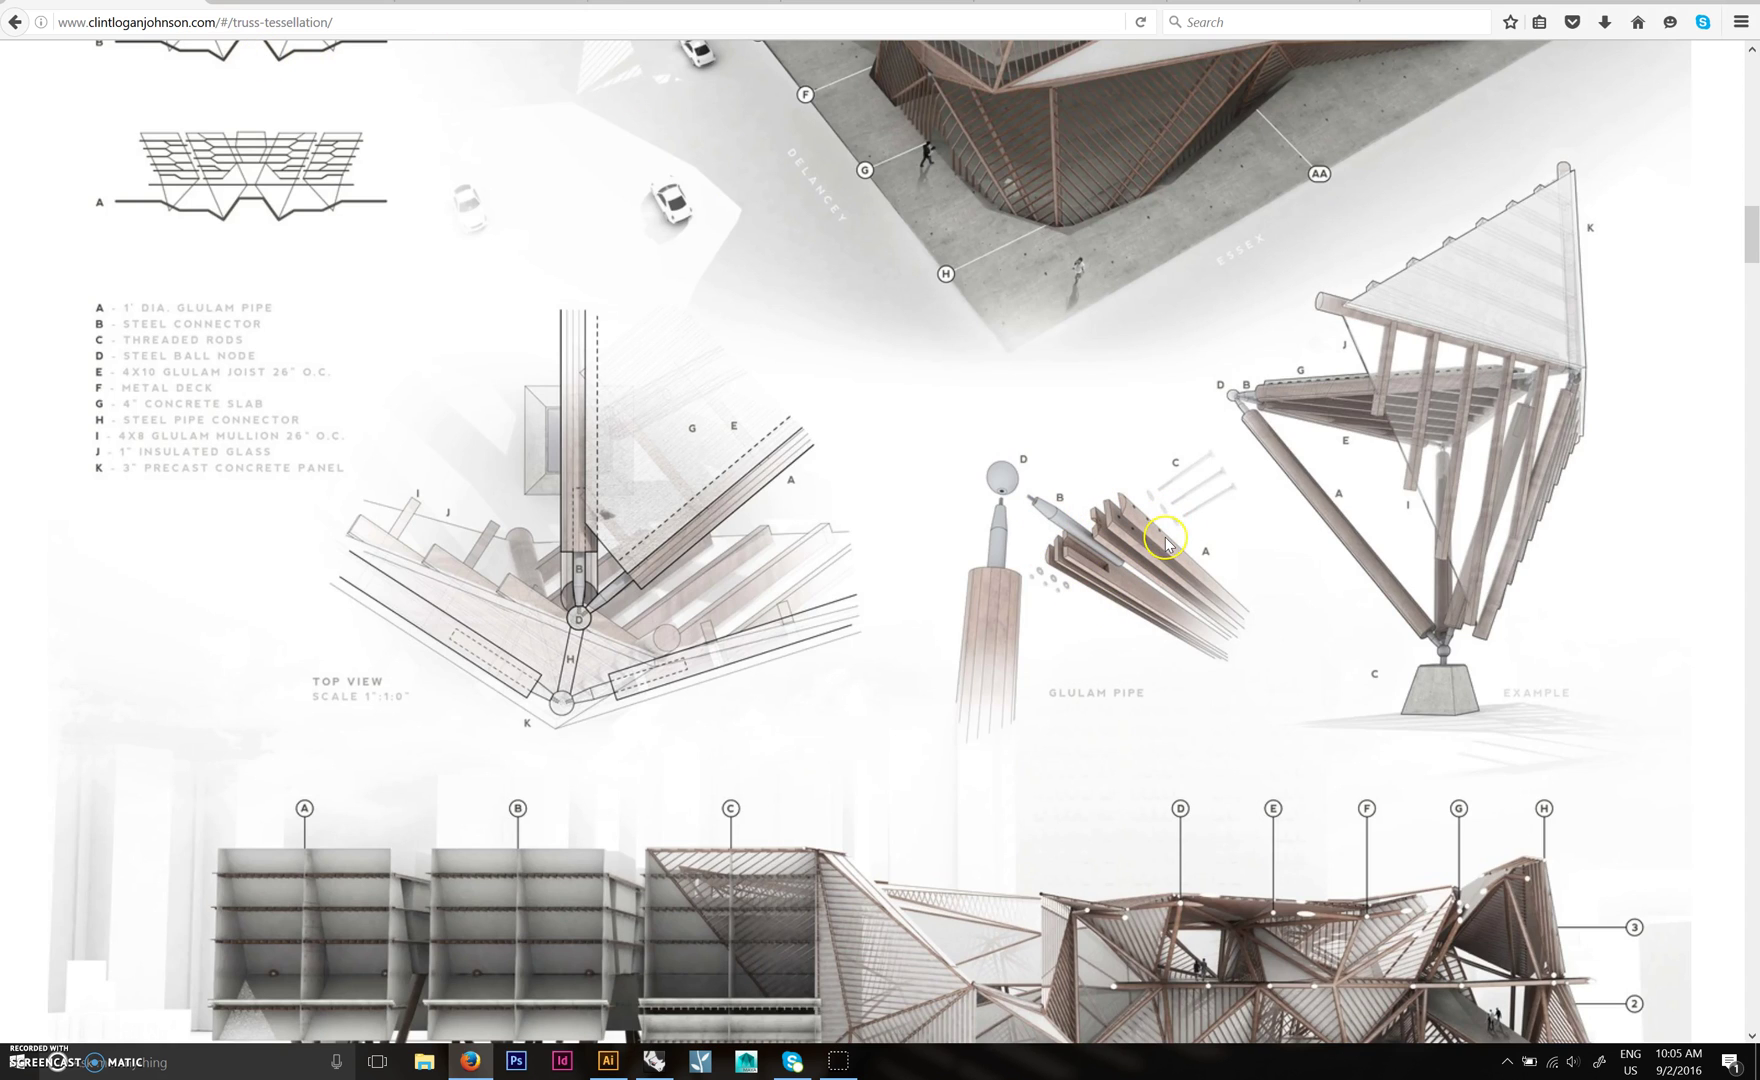
click(608, 1060)
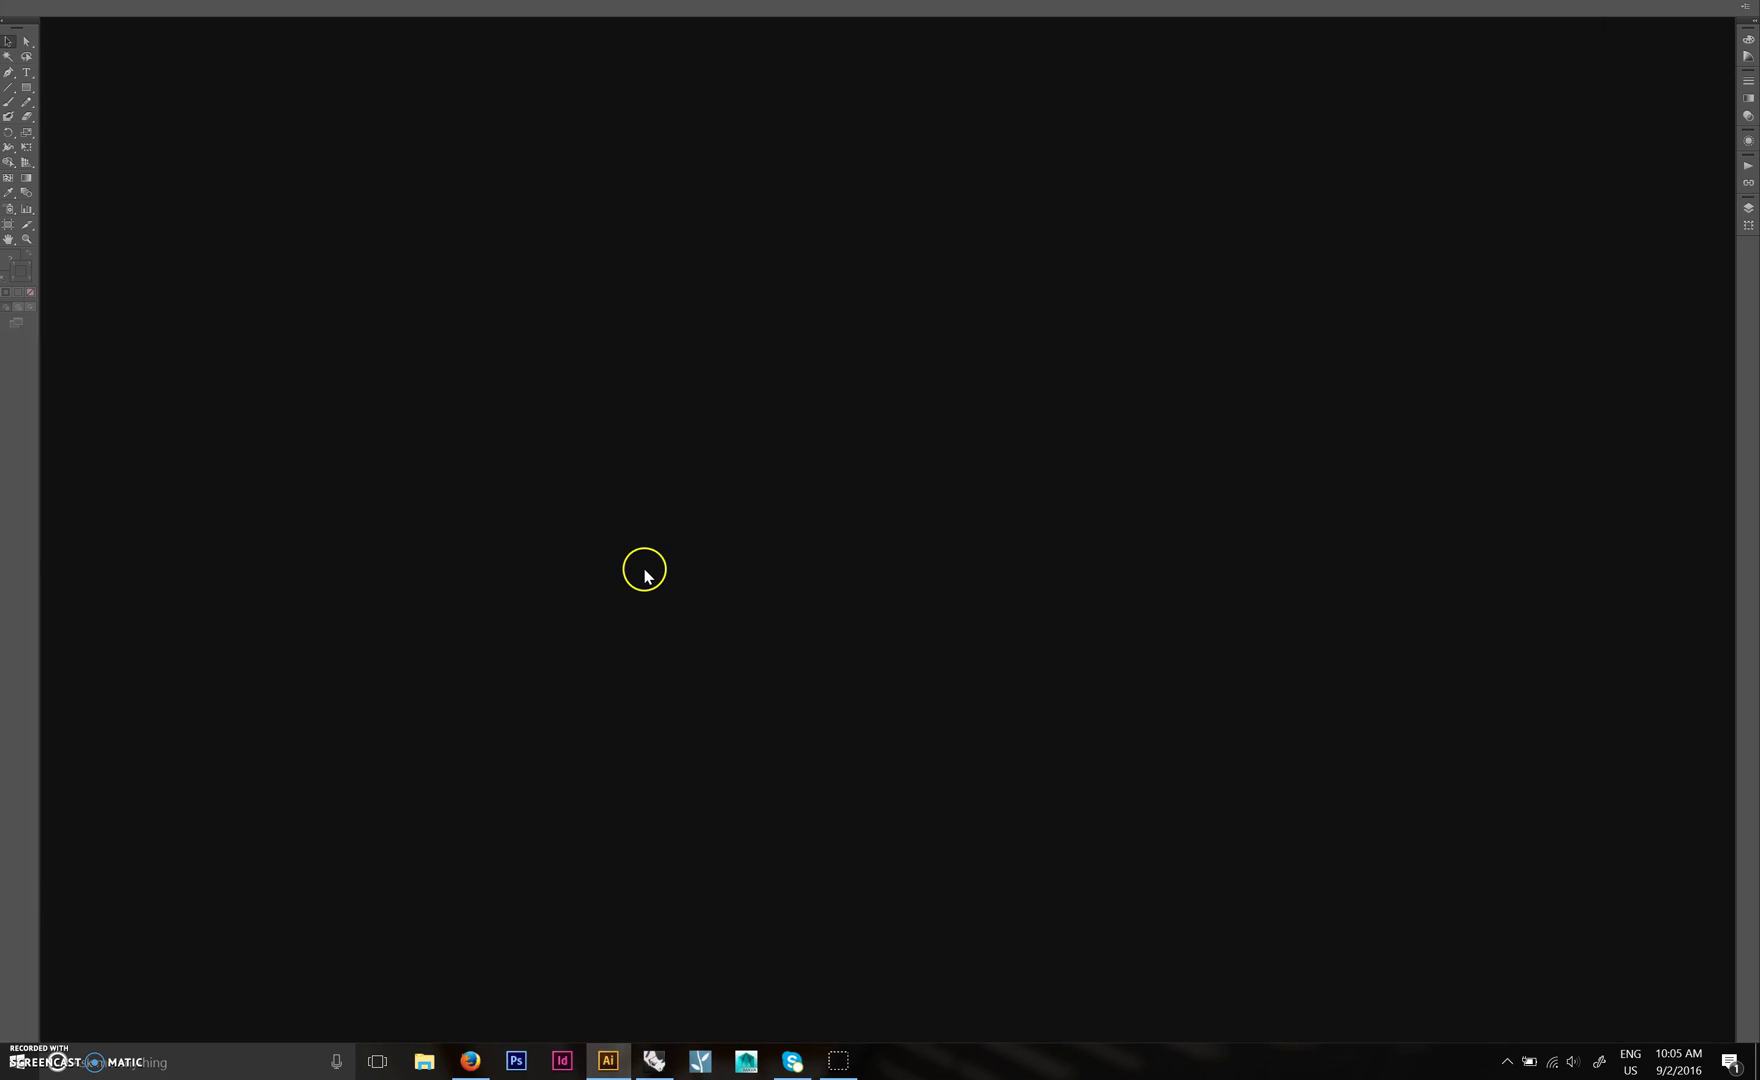
Import the Desktop DXF file '1' into Illustrator, scaled to fit the artboard.
key(ctrl+o)
click(38, 130)
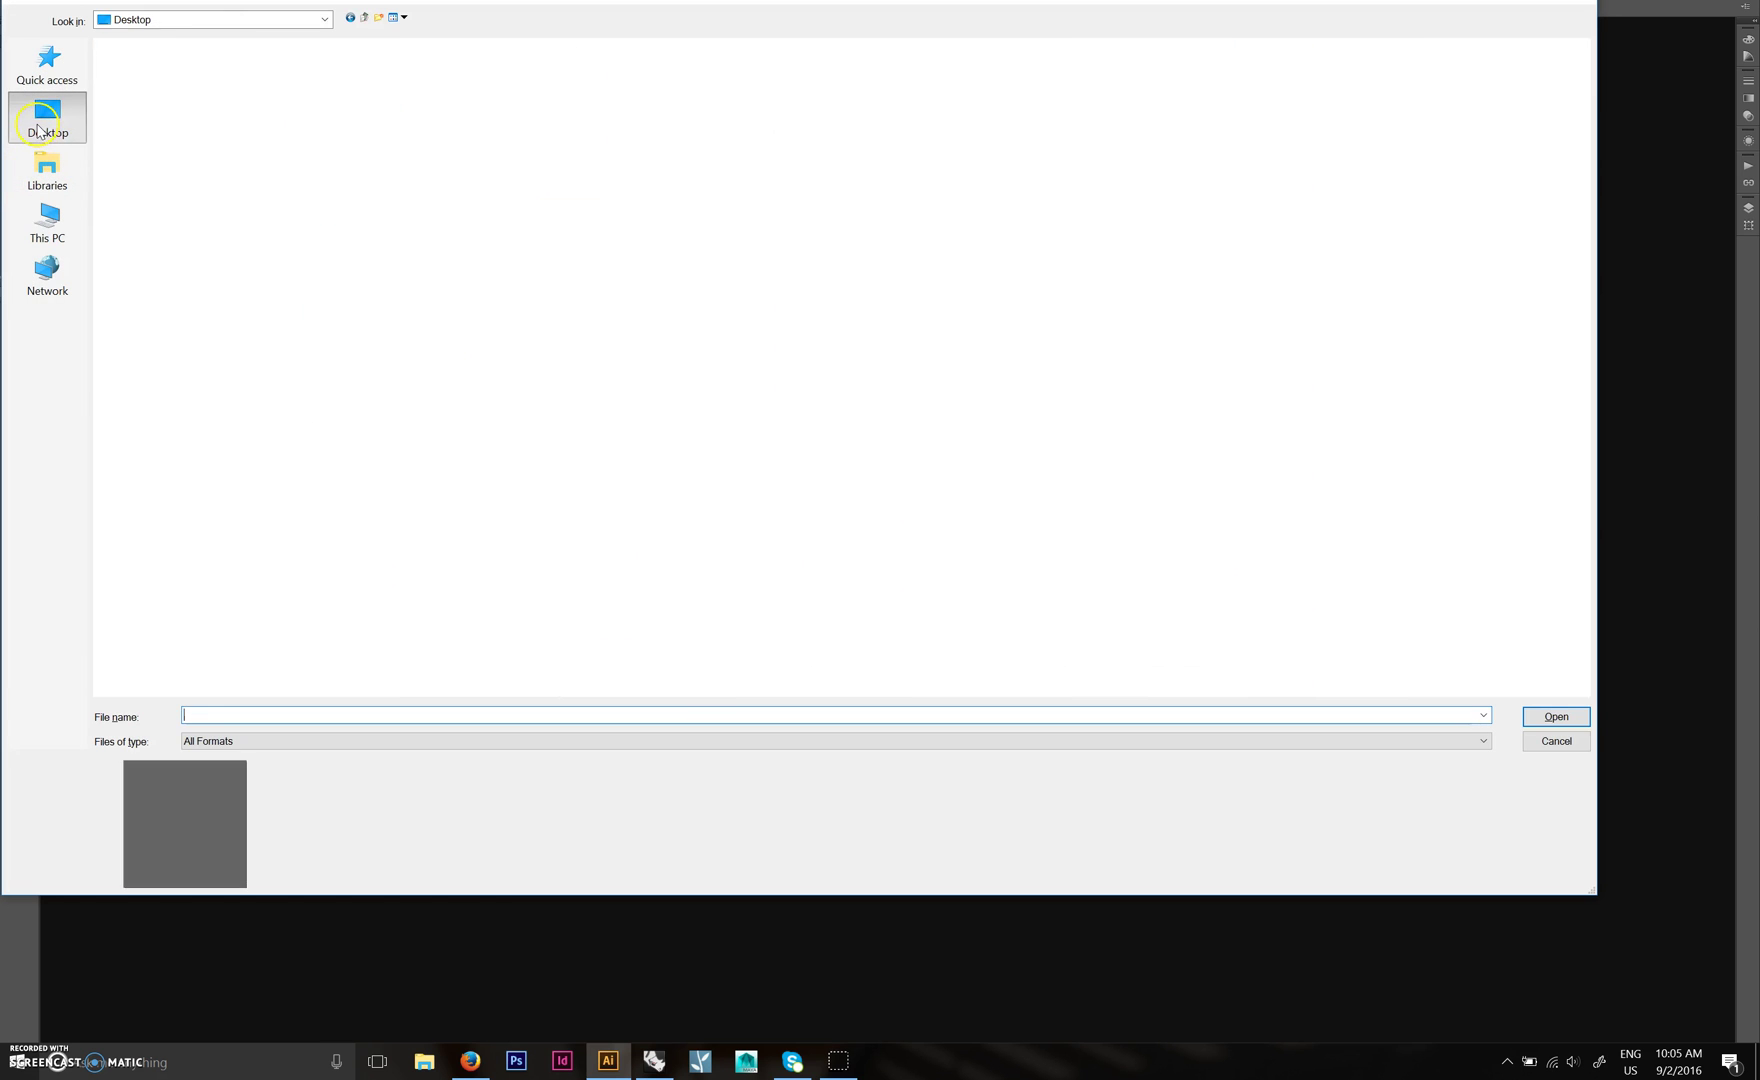
double_click(400, 118)
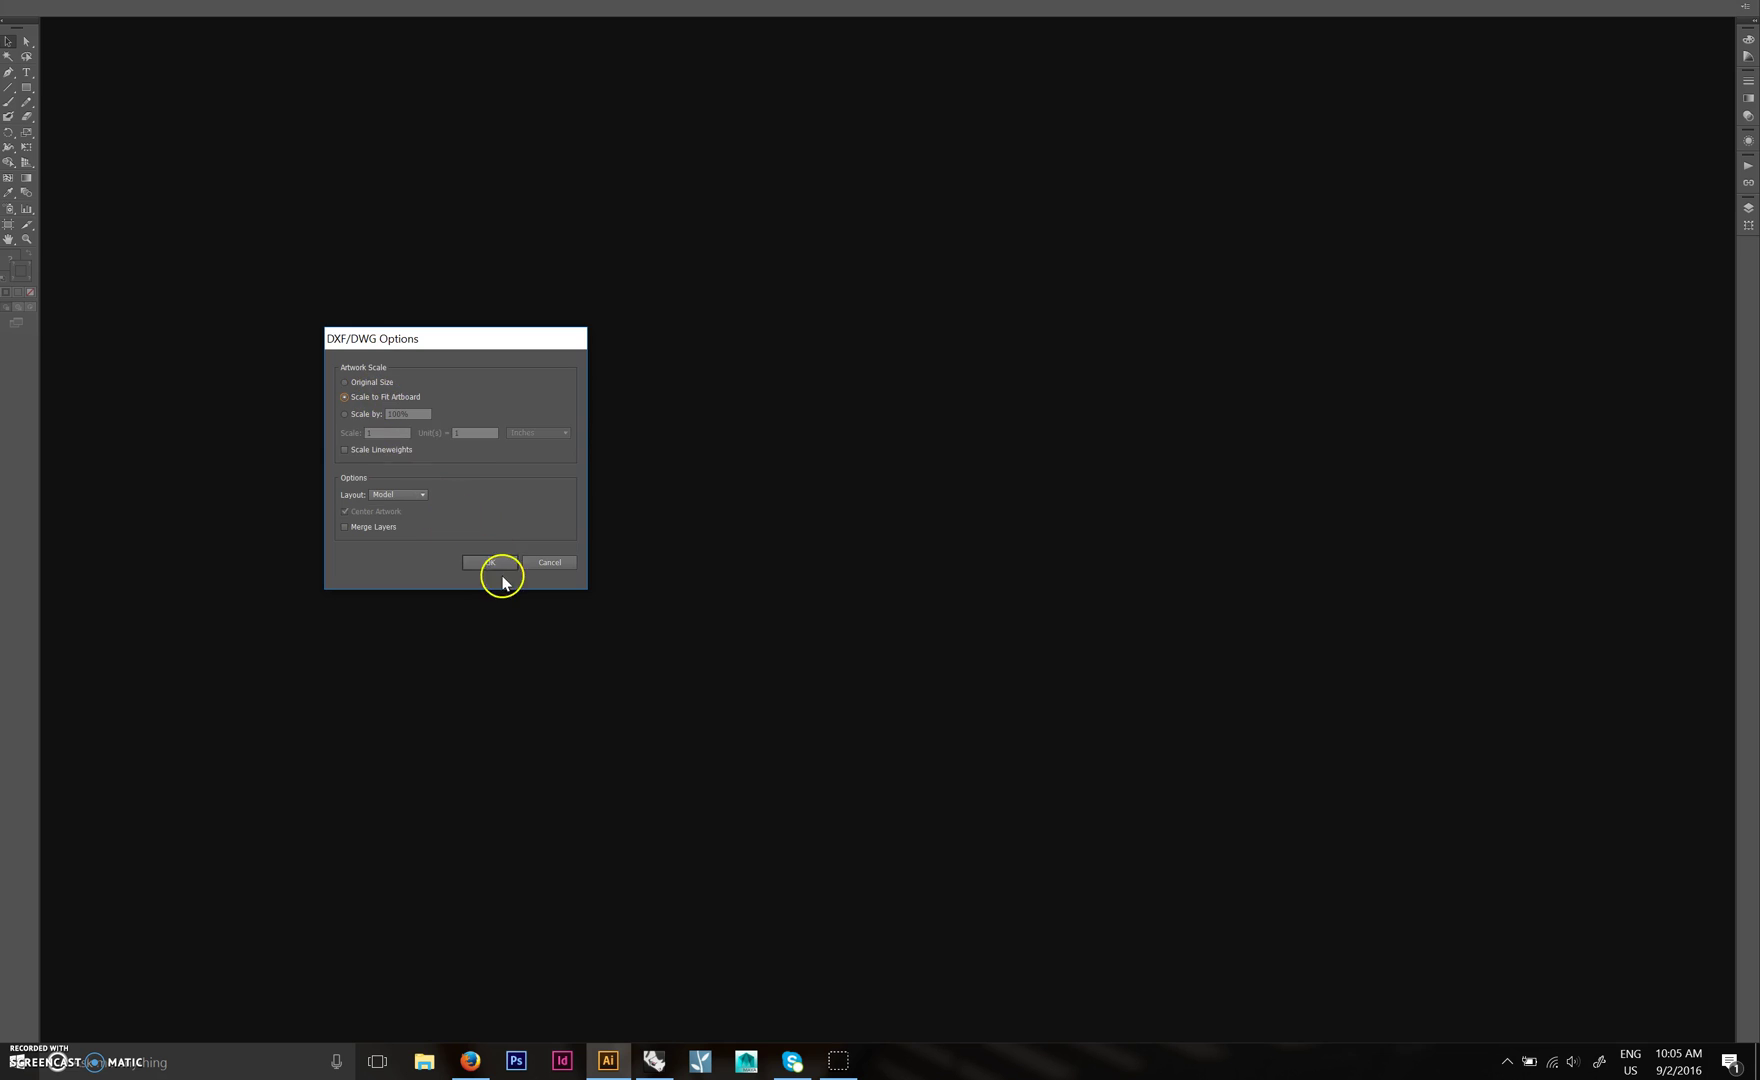
click(495, 562)
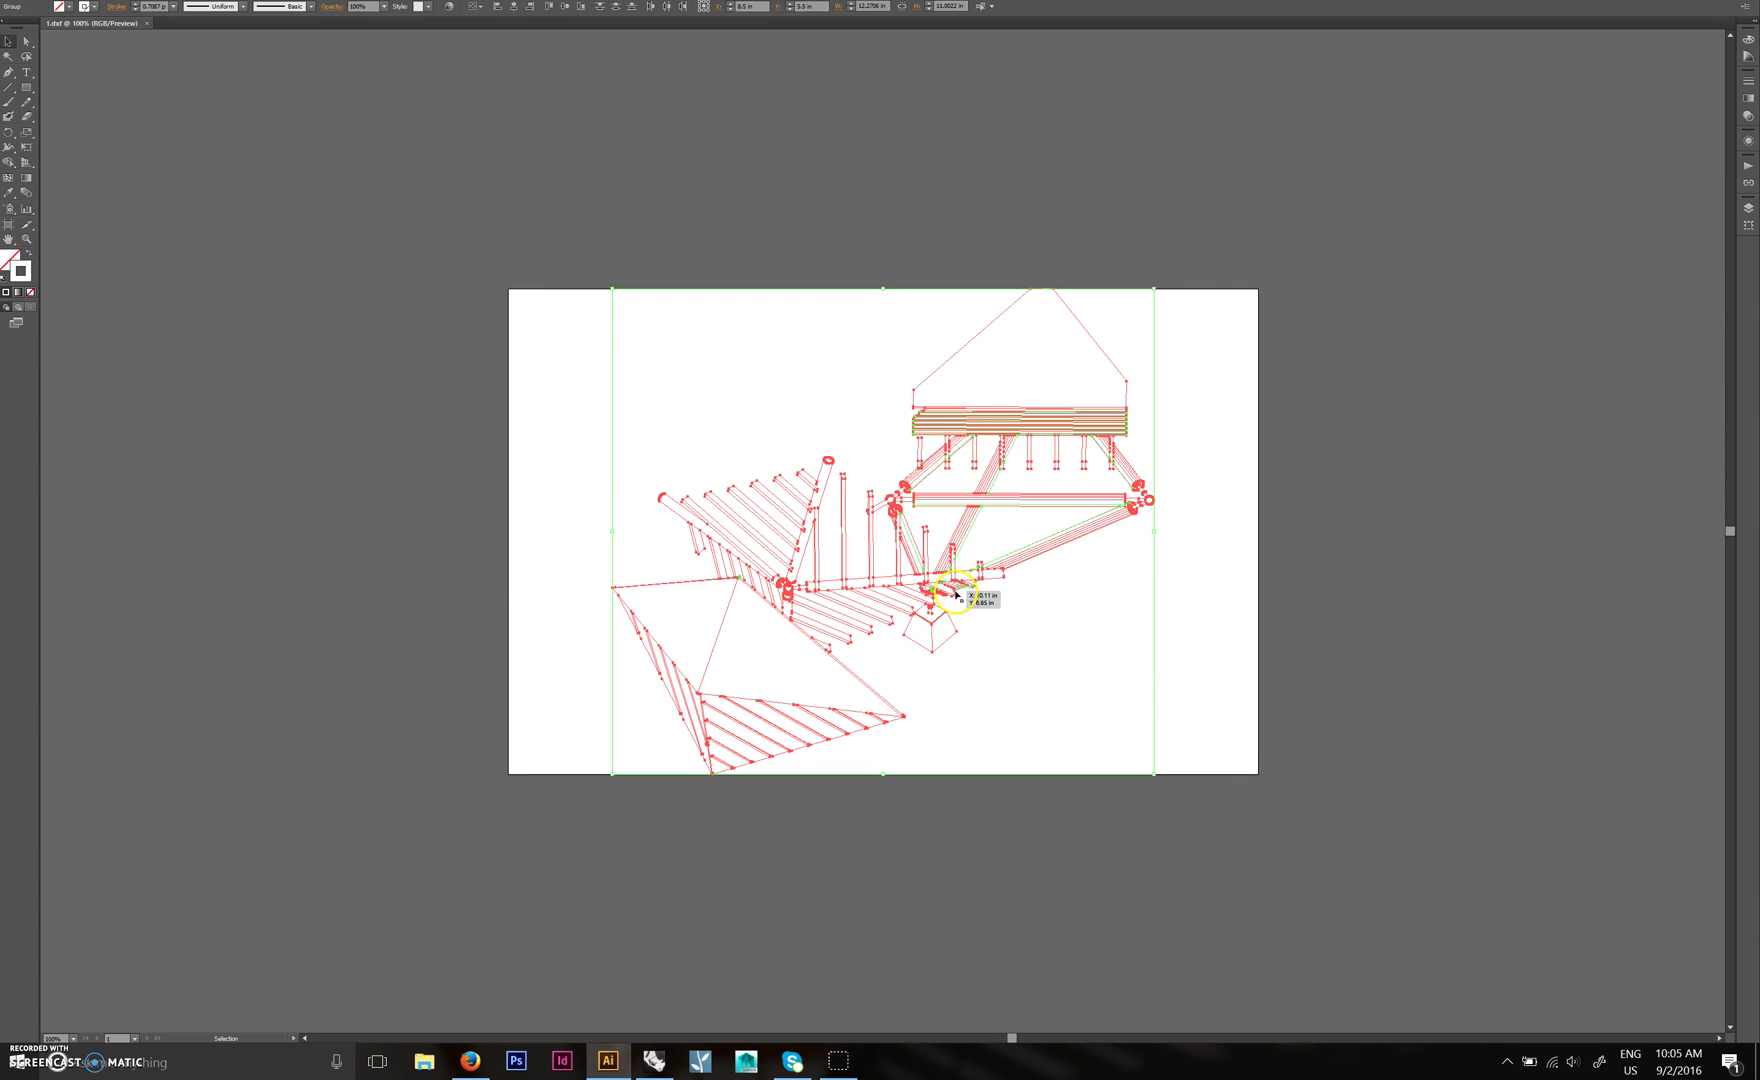
Scale the truss linework down from its corner and set all its strokes to black.
drag(1152, 289, 1102, 334)
click(94, 7)
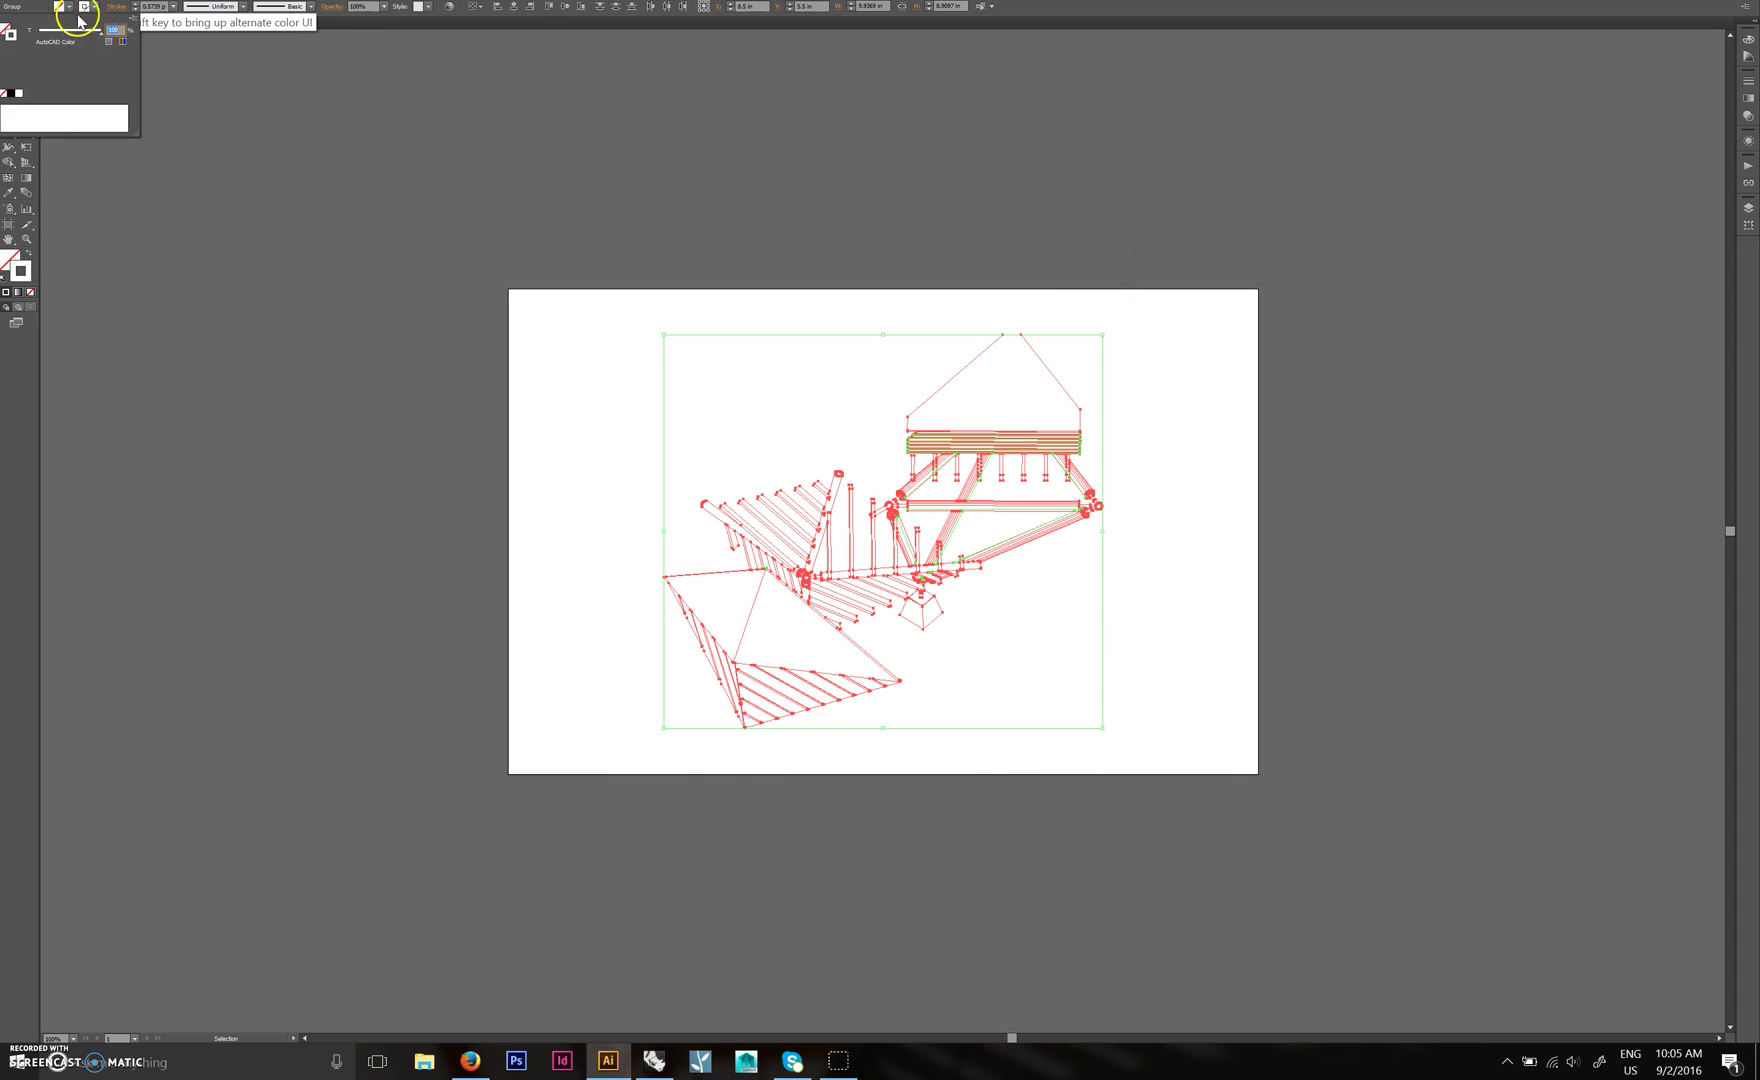
click(8, 96)
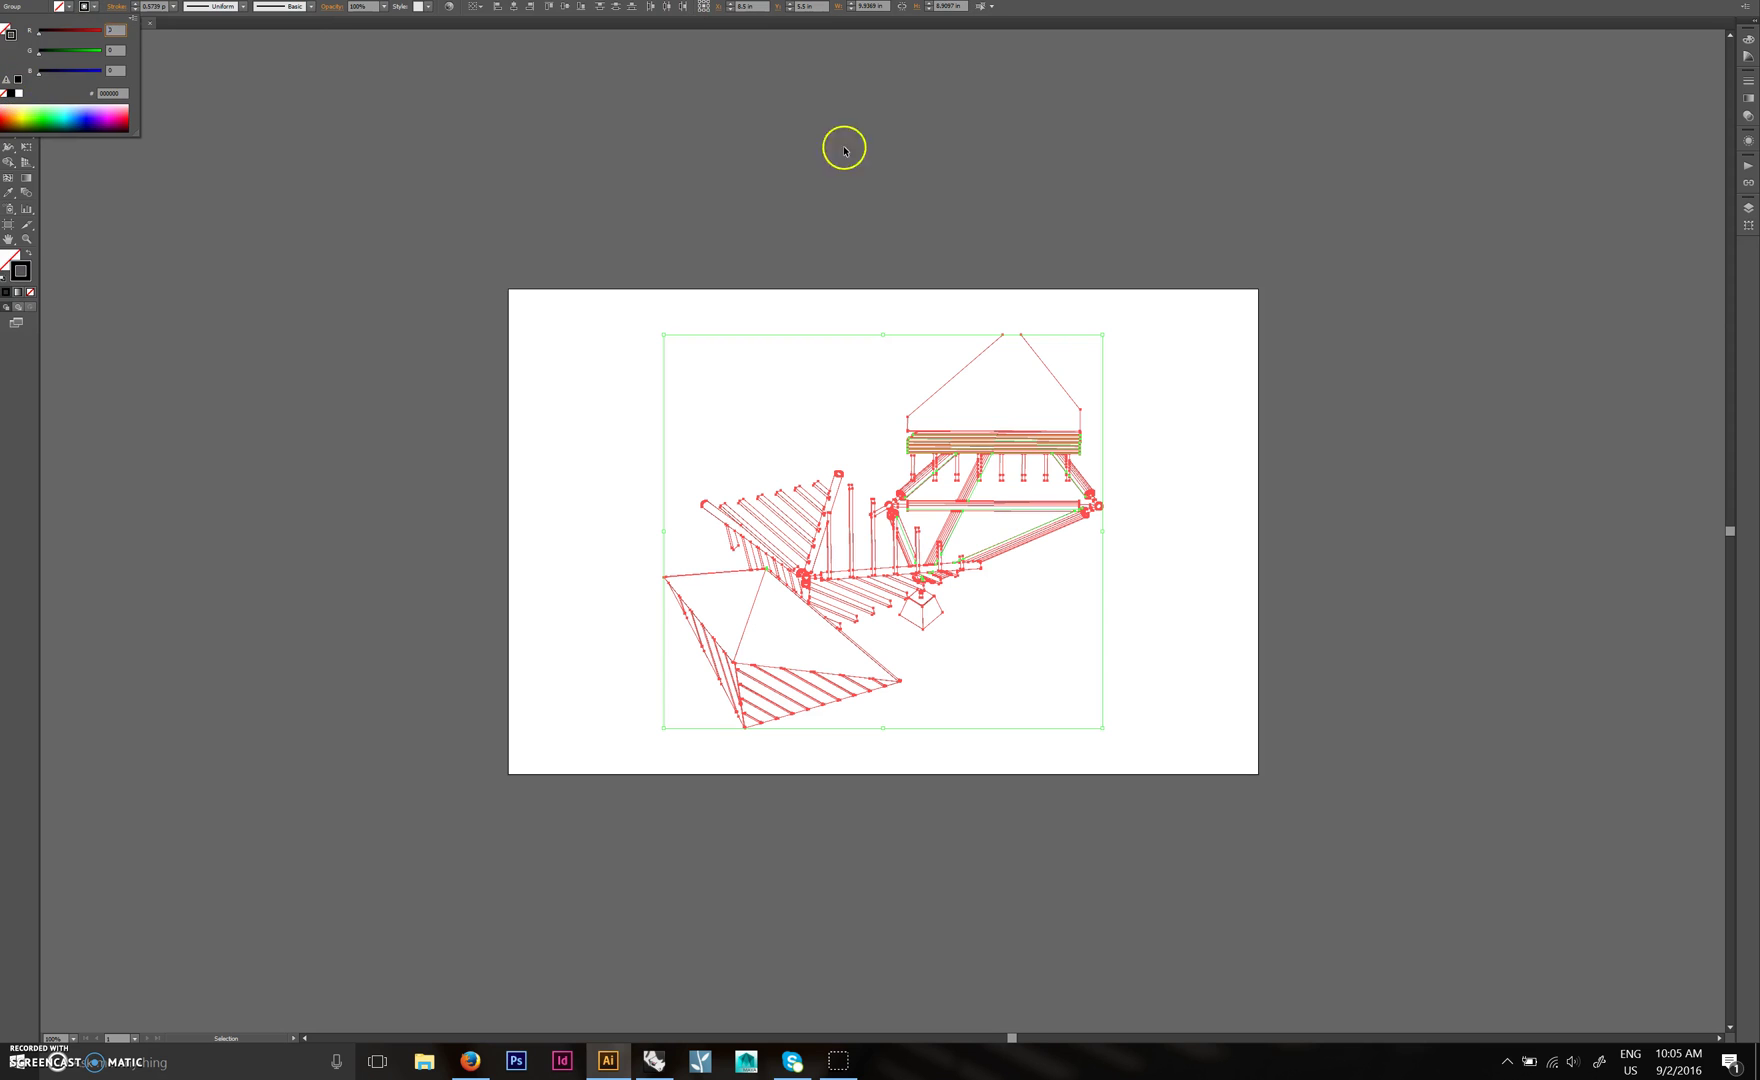
click(570, 491)
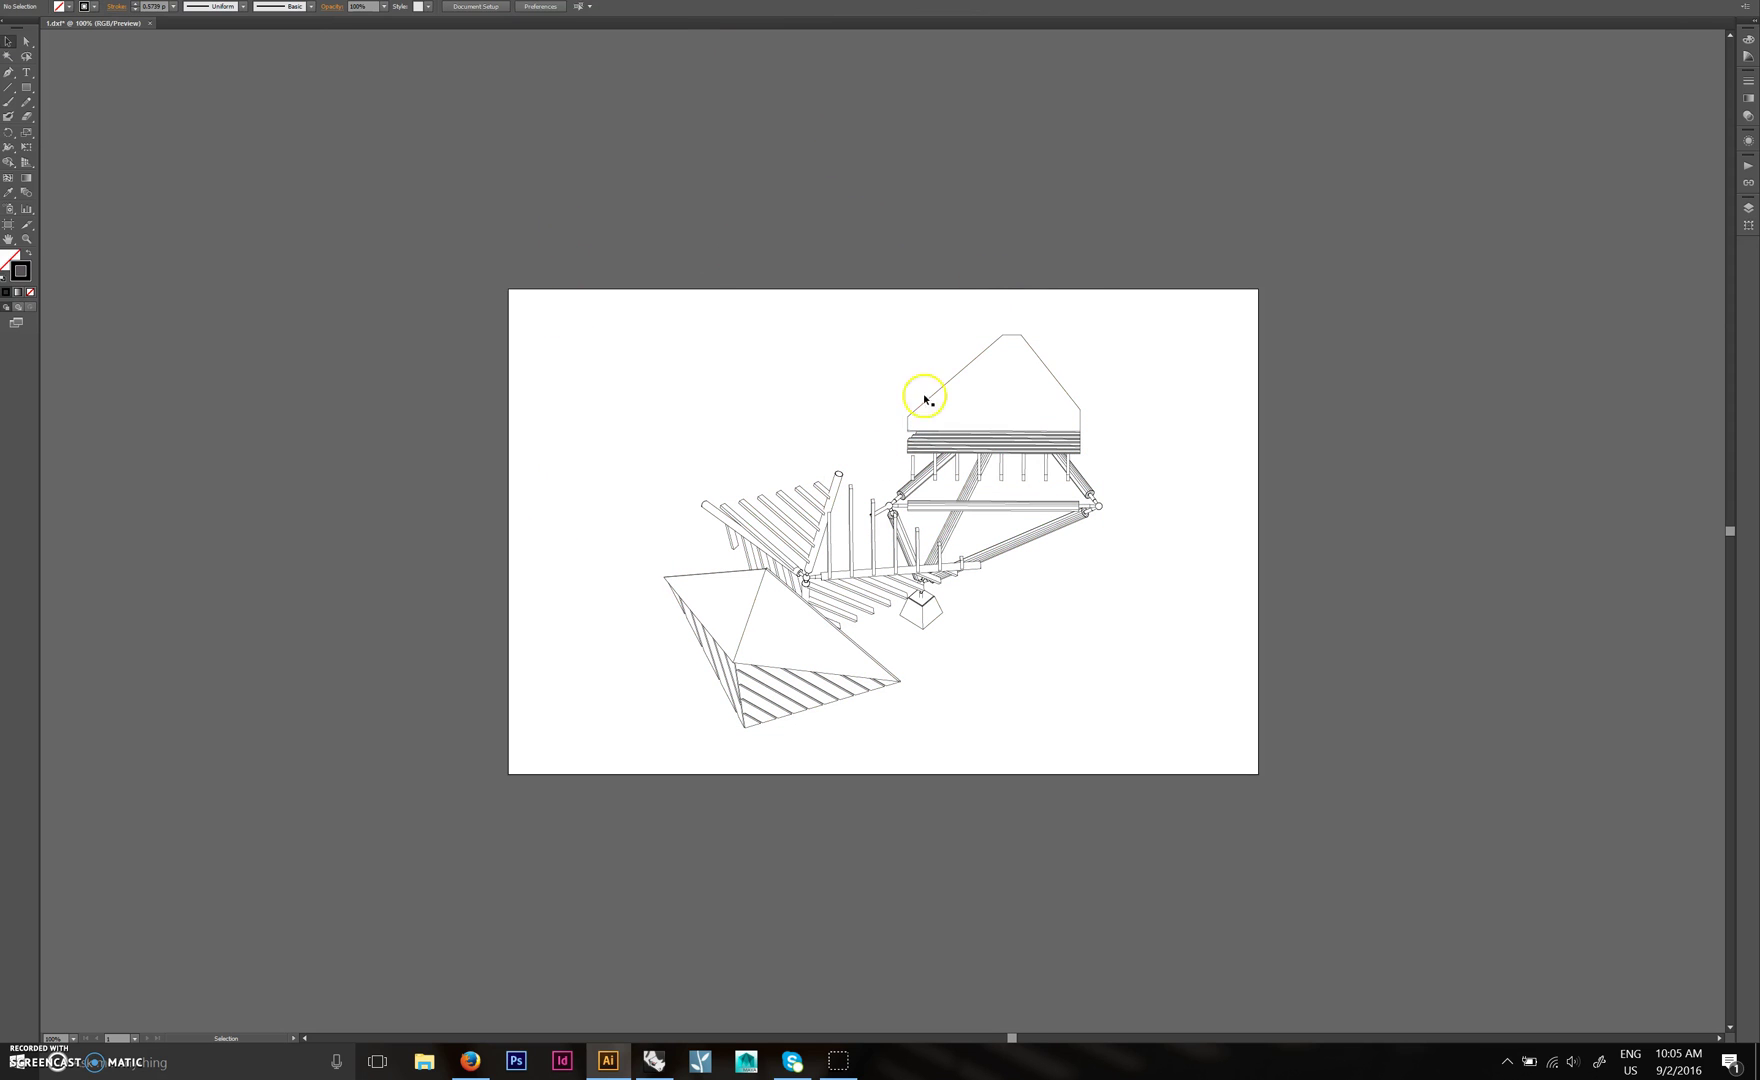
click(882, 591)
key(a)
key(v)
click(480, 466)
Check each layer's contents, then delete the Make2D visible tangents layer and its artwork.
click(1748, 207)
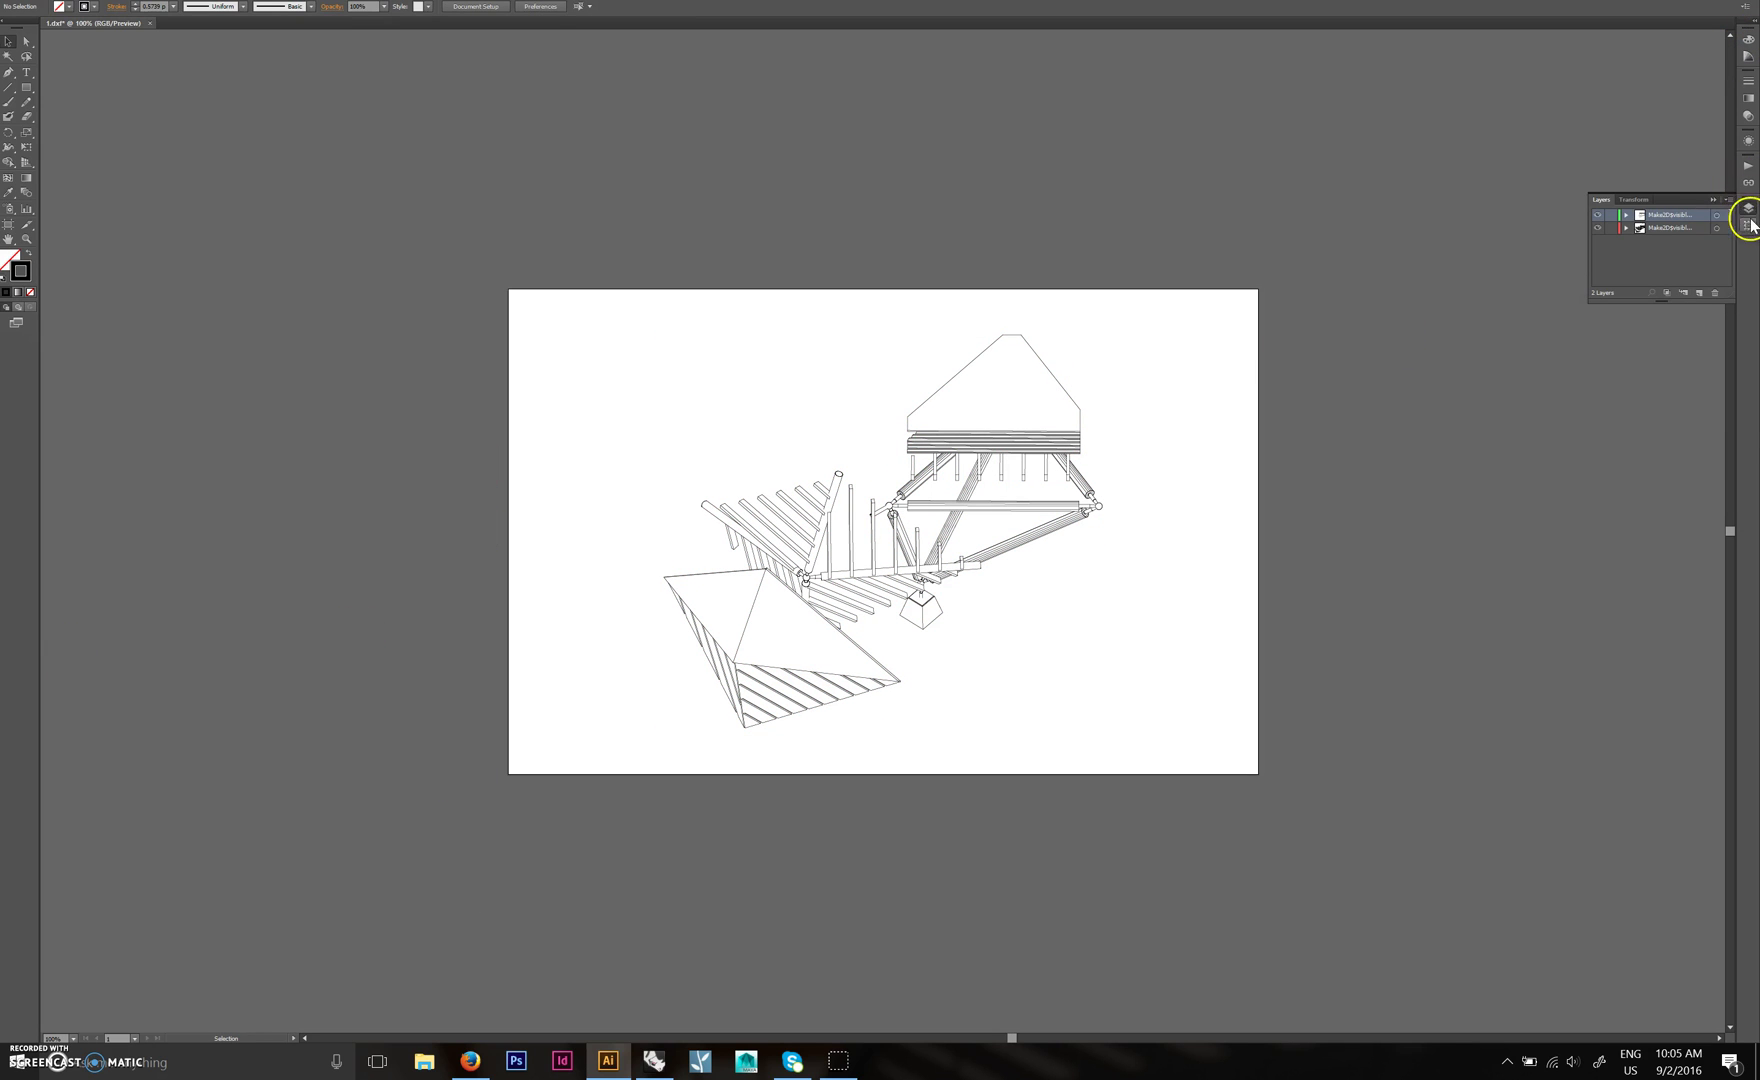
click(1597, 229)
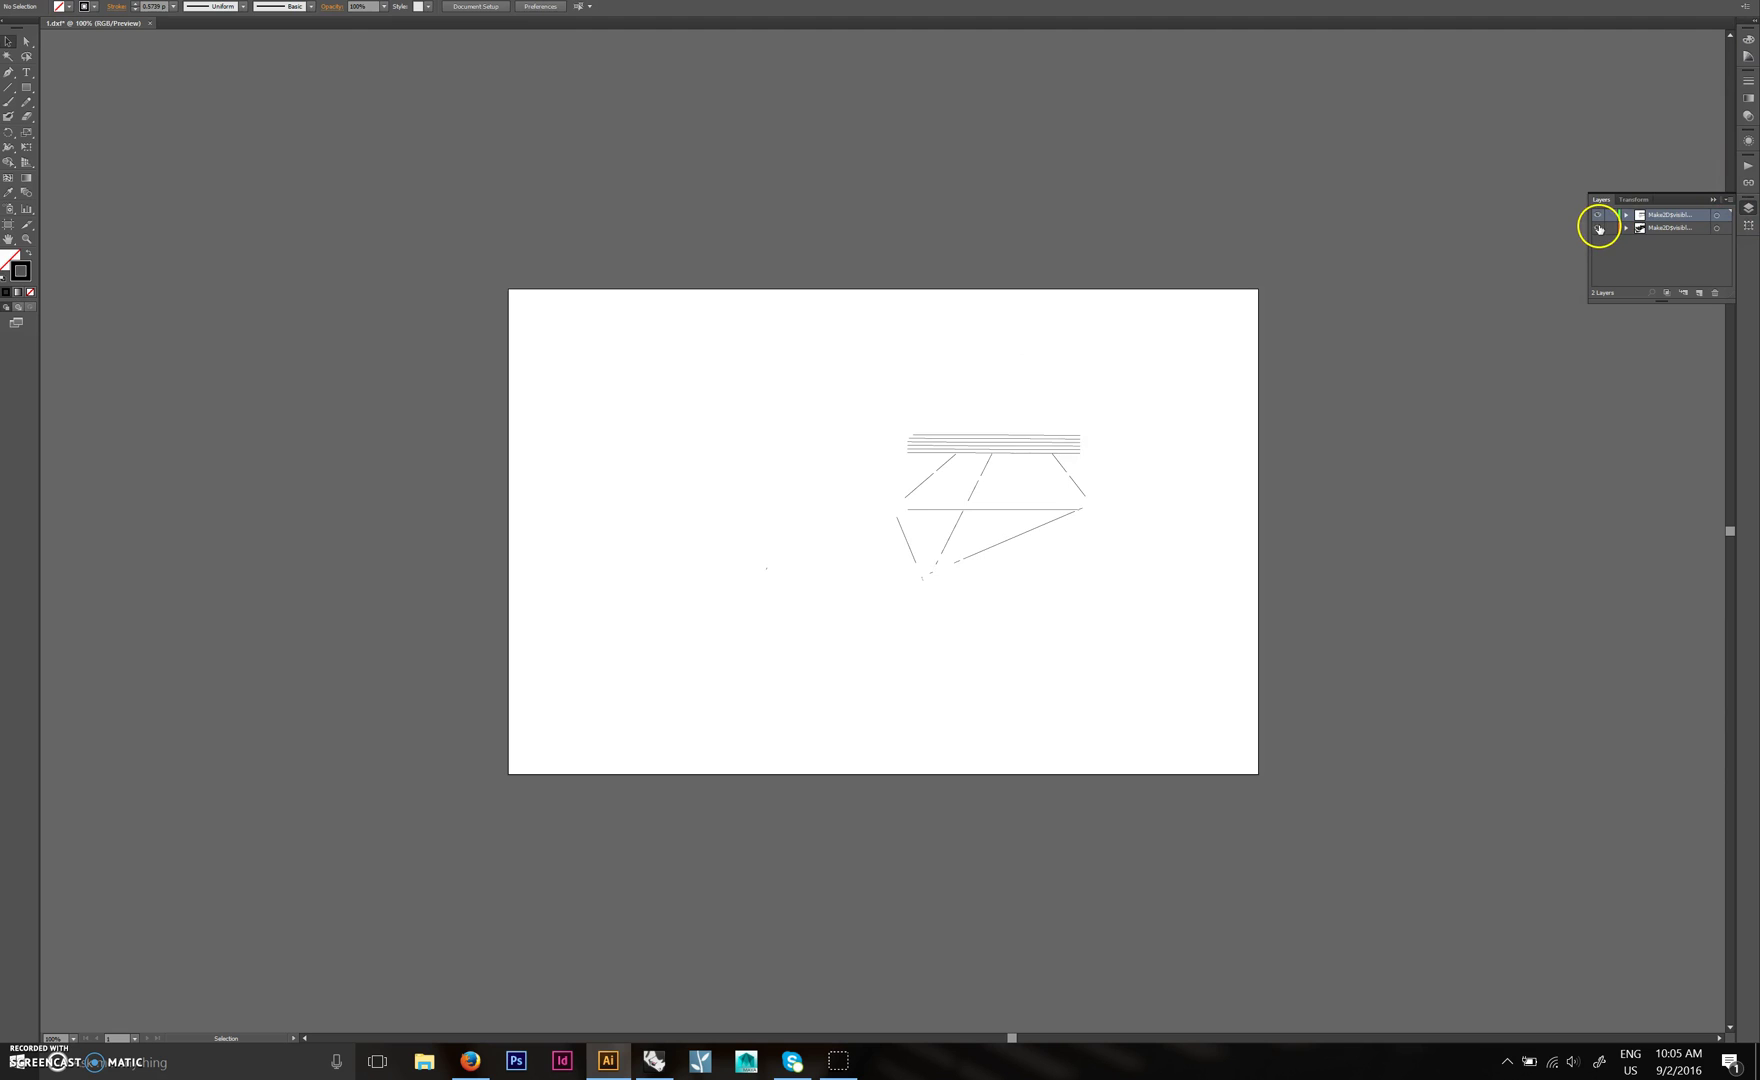
click(1597, 229)
click(1597, 215)
click(1597, 215)
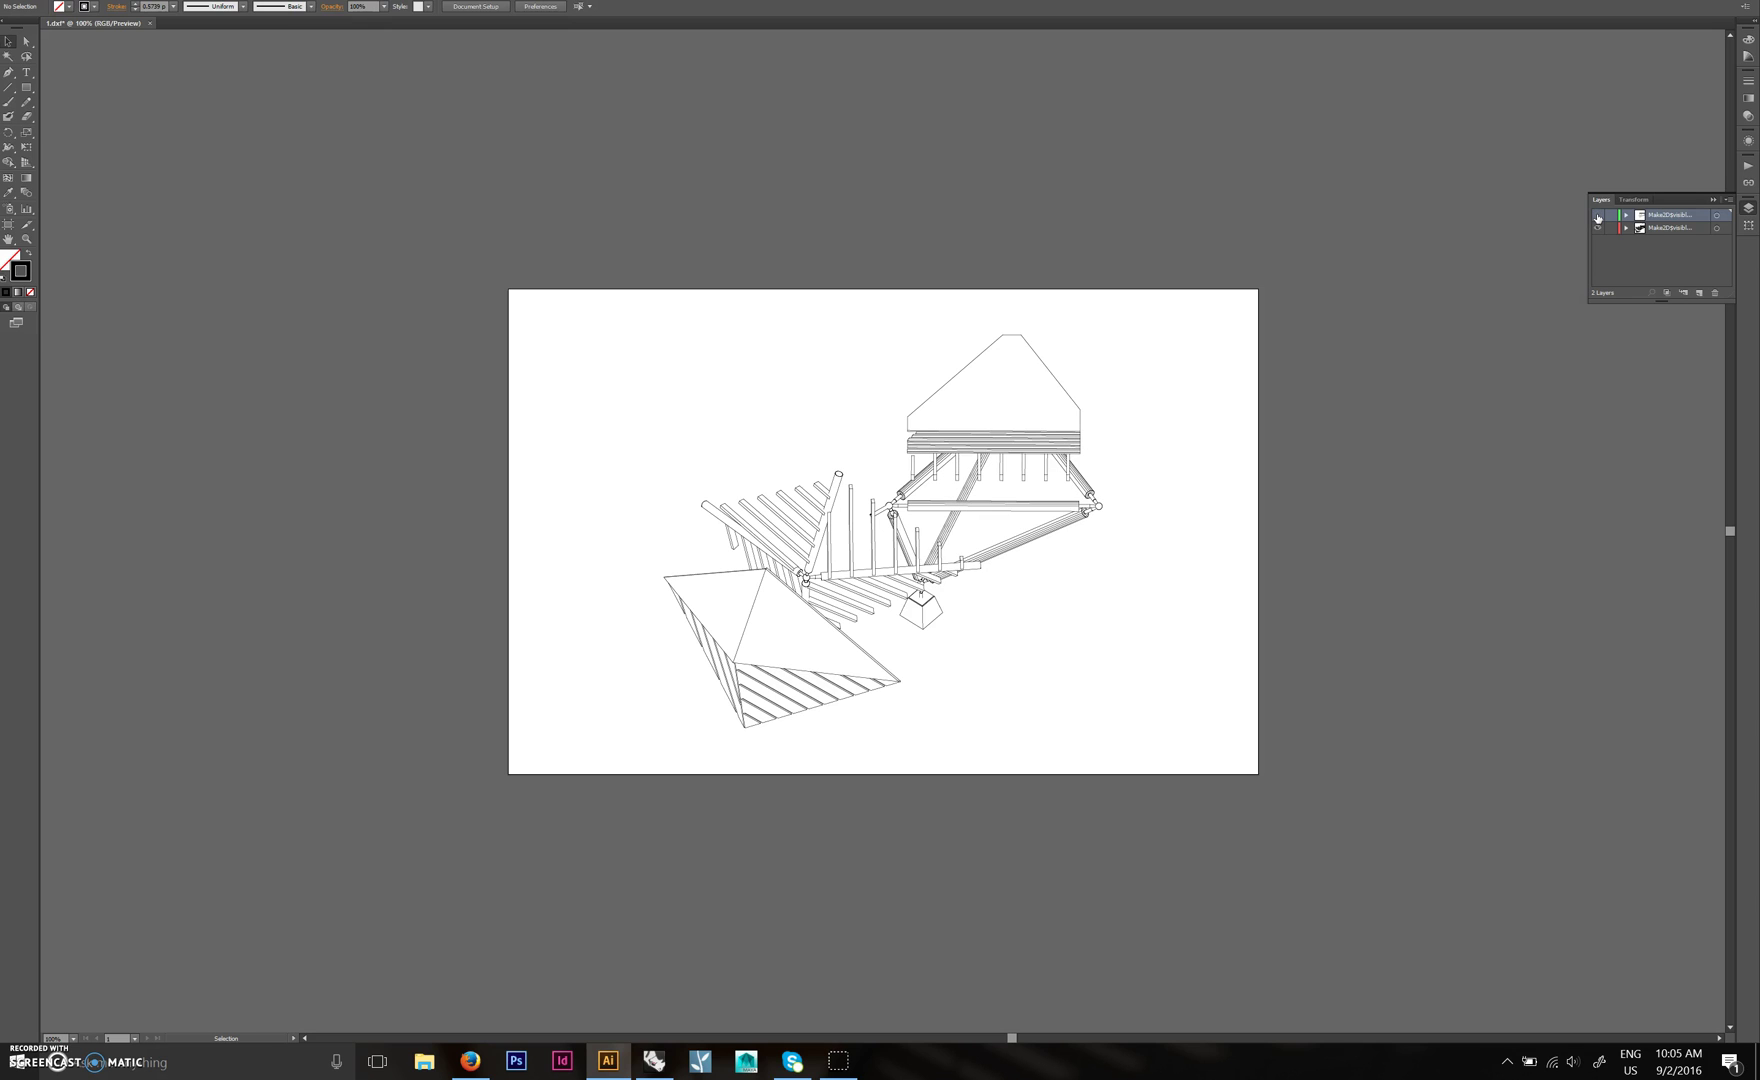
click(1715, 293)
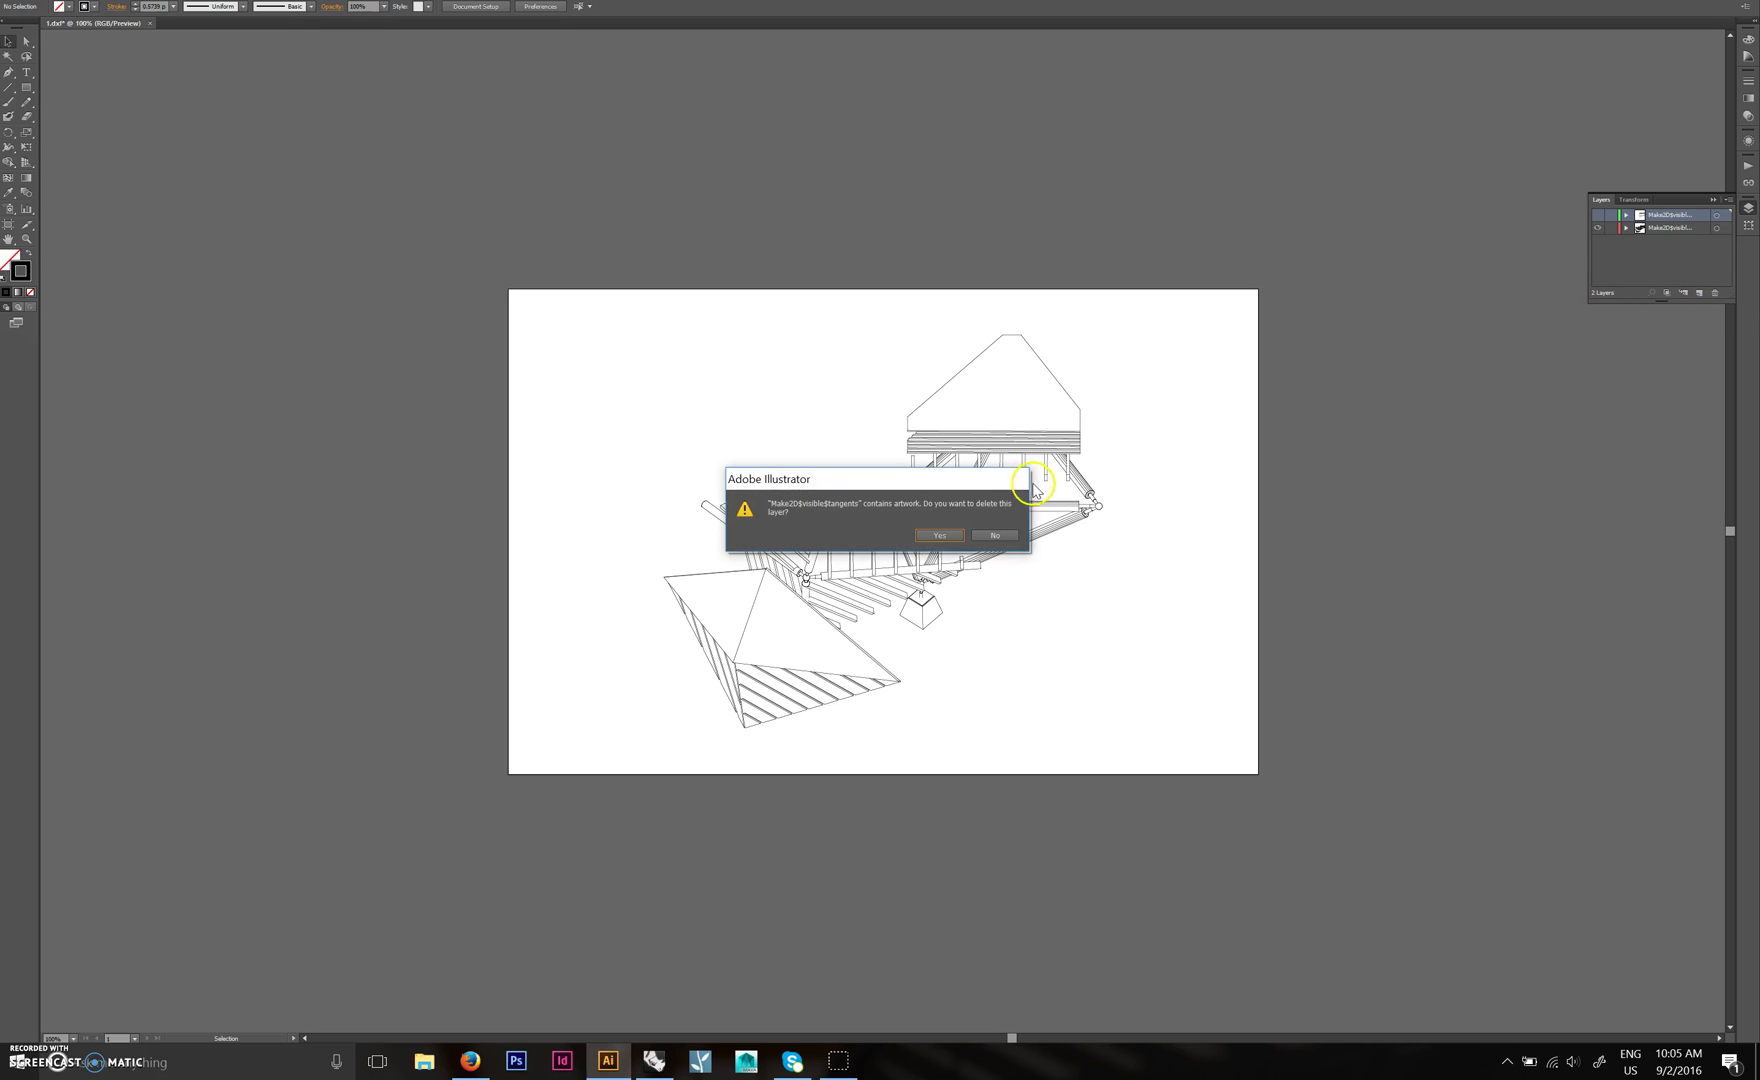
click(939, 535)
Add a new layer beneath the linework, then scale the line drawing down and nudge it up-left.
click(1699, 293)
drag(1670, 216, 1671, 236)
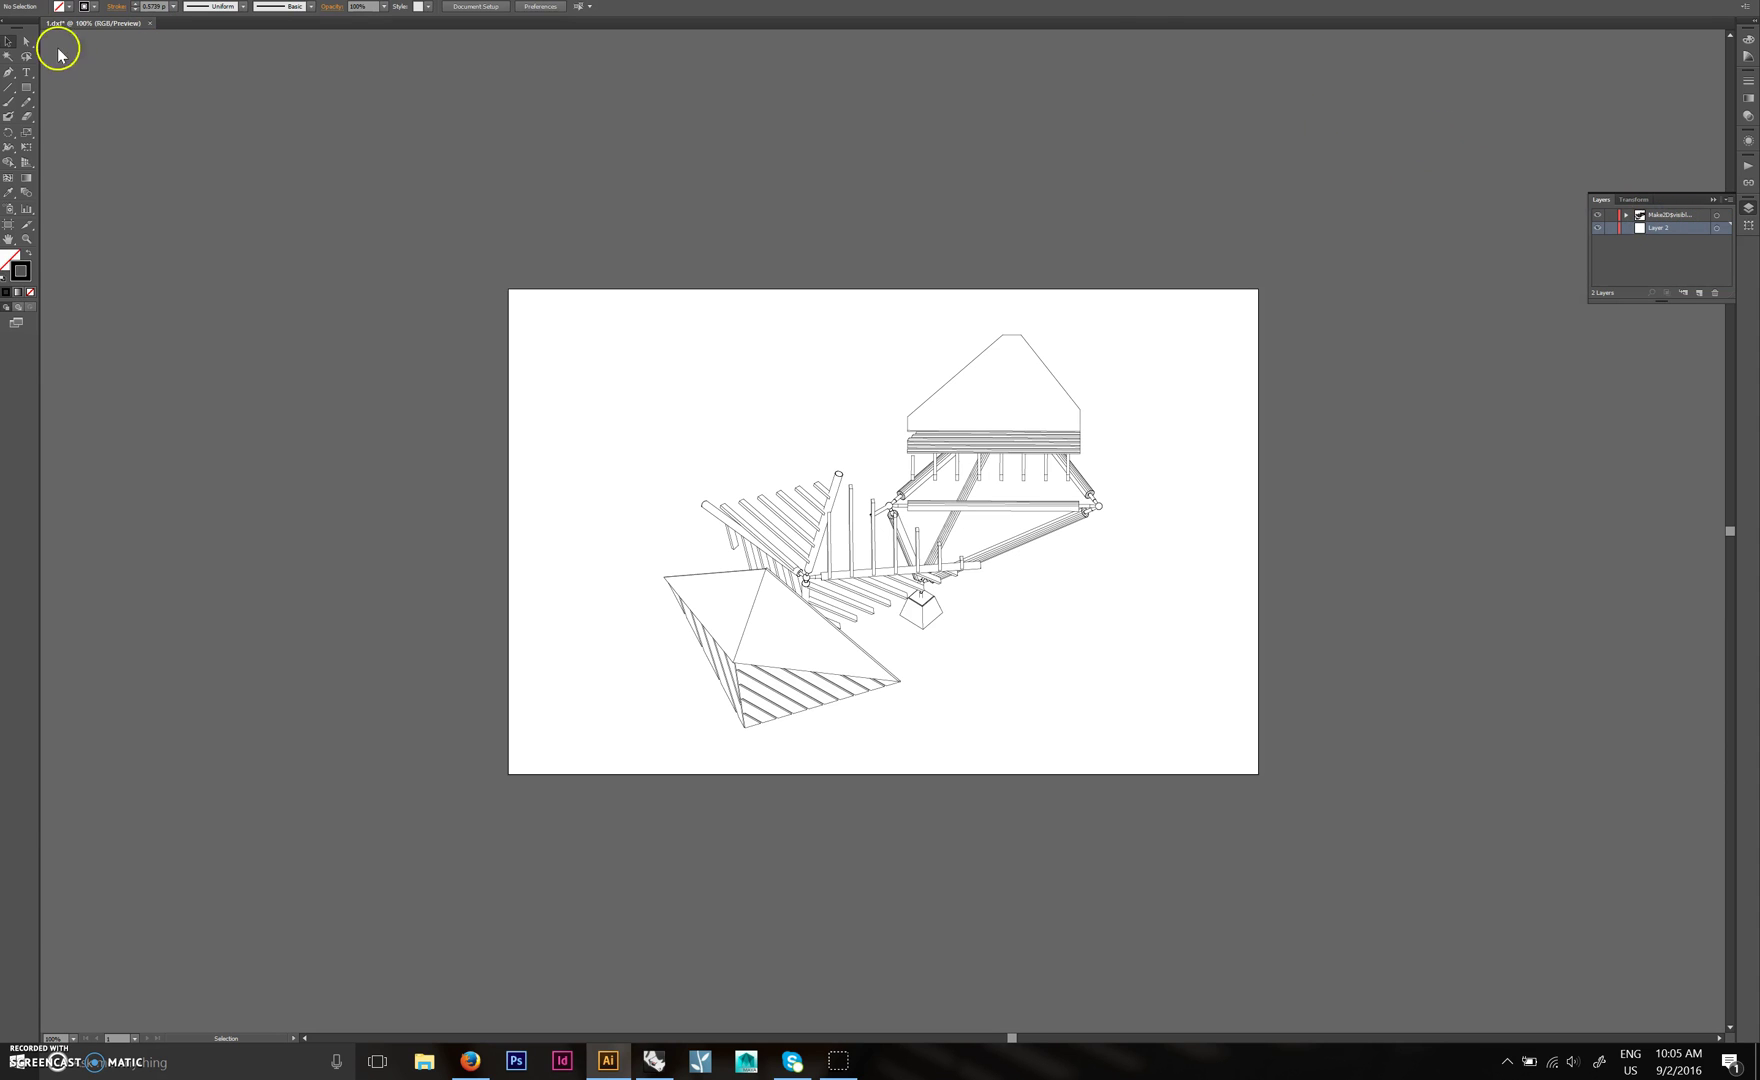
drag(655, 295, 1262, 868)
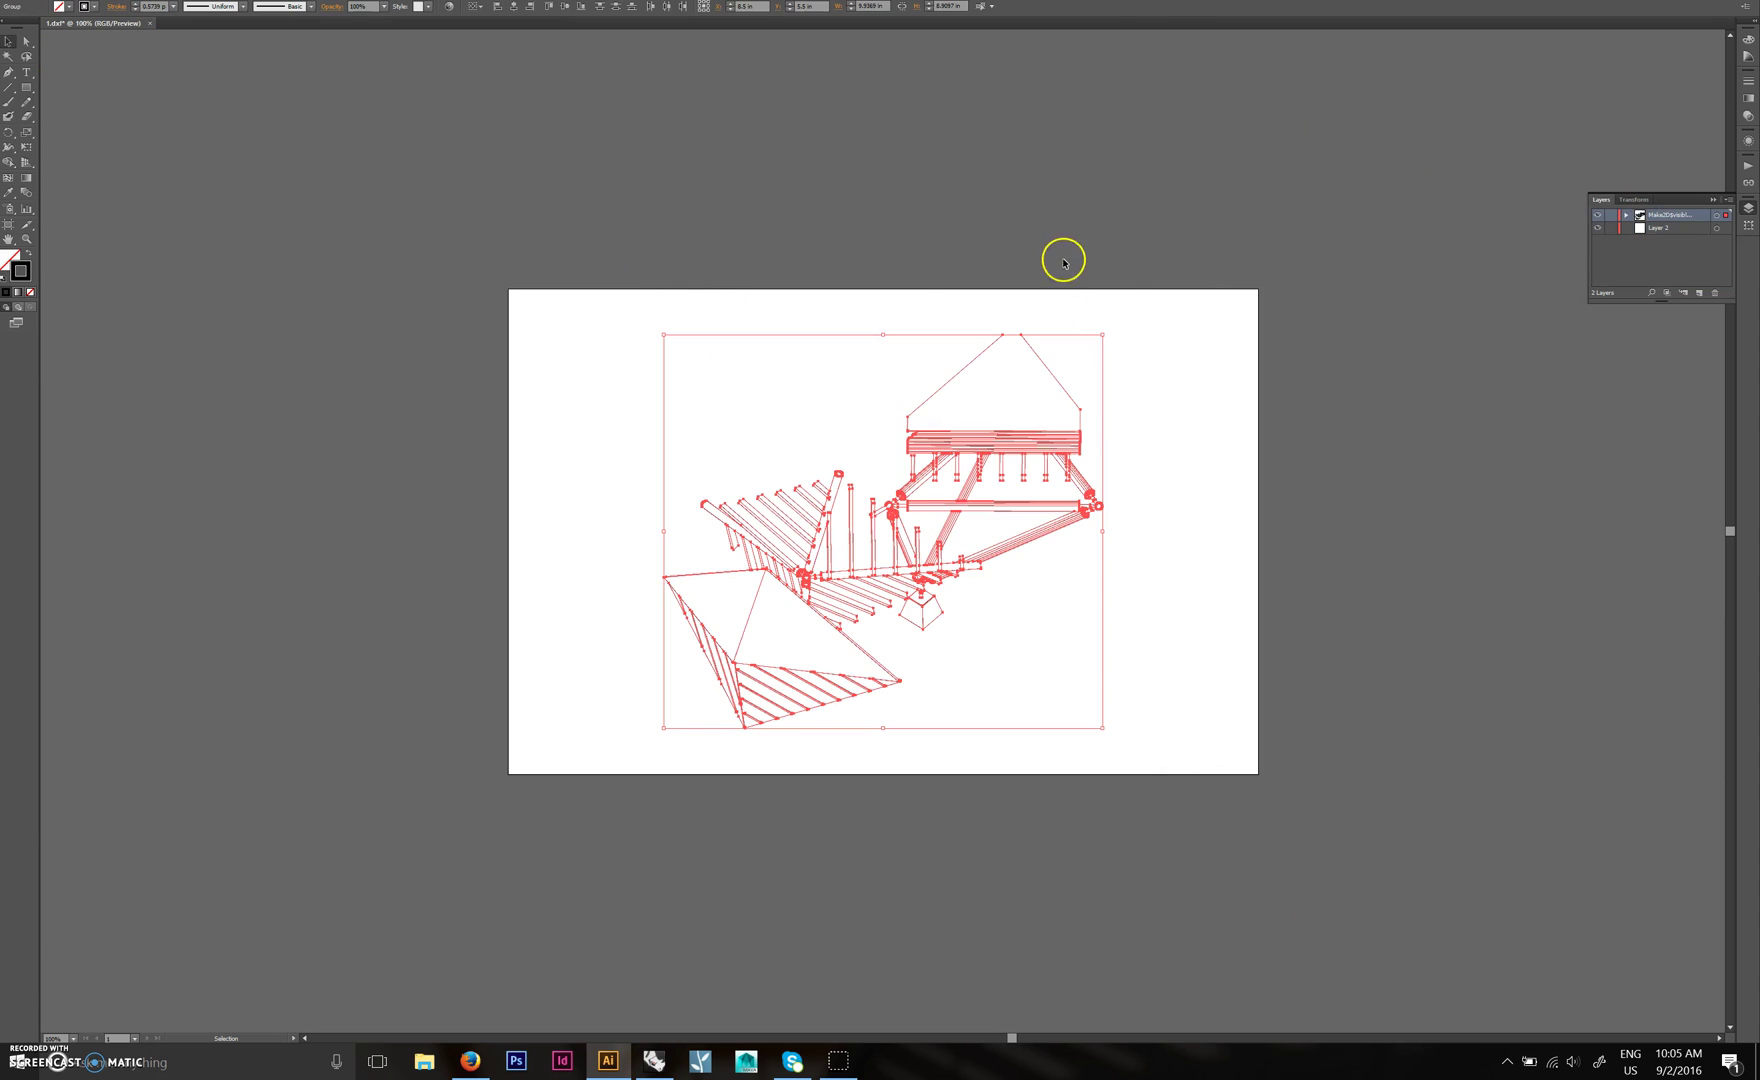
alt+shift+drag(1102, 334, 1067, 366)
drag(905, 543, 895, 530)
alt+shift+drag(1057, 353, 1049, 369)
click(1133, 339)
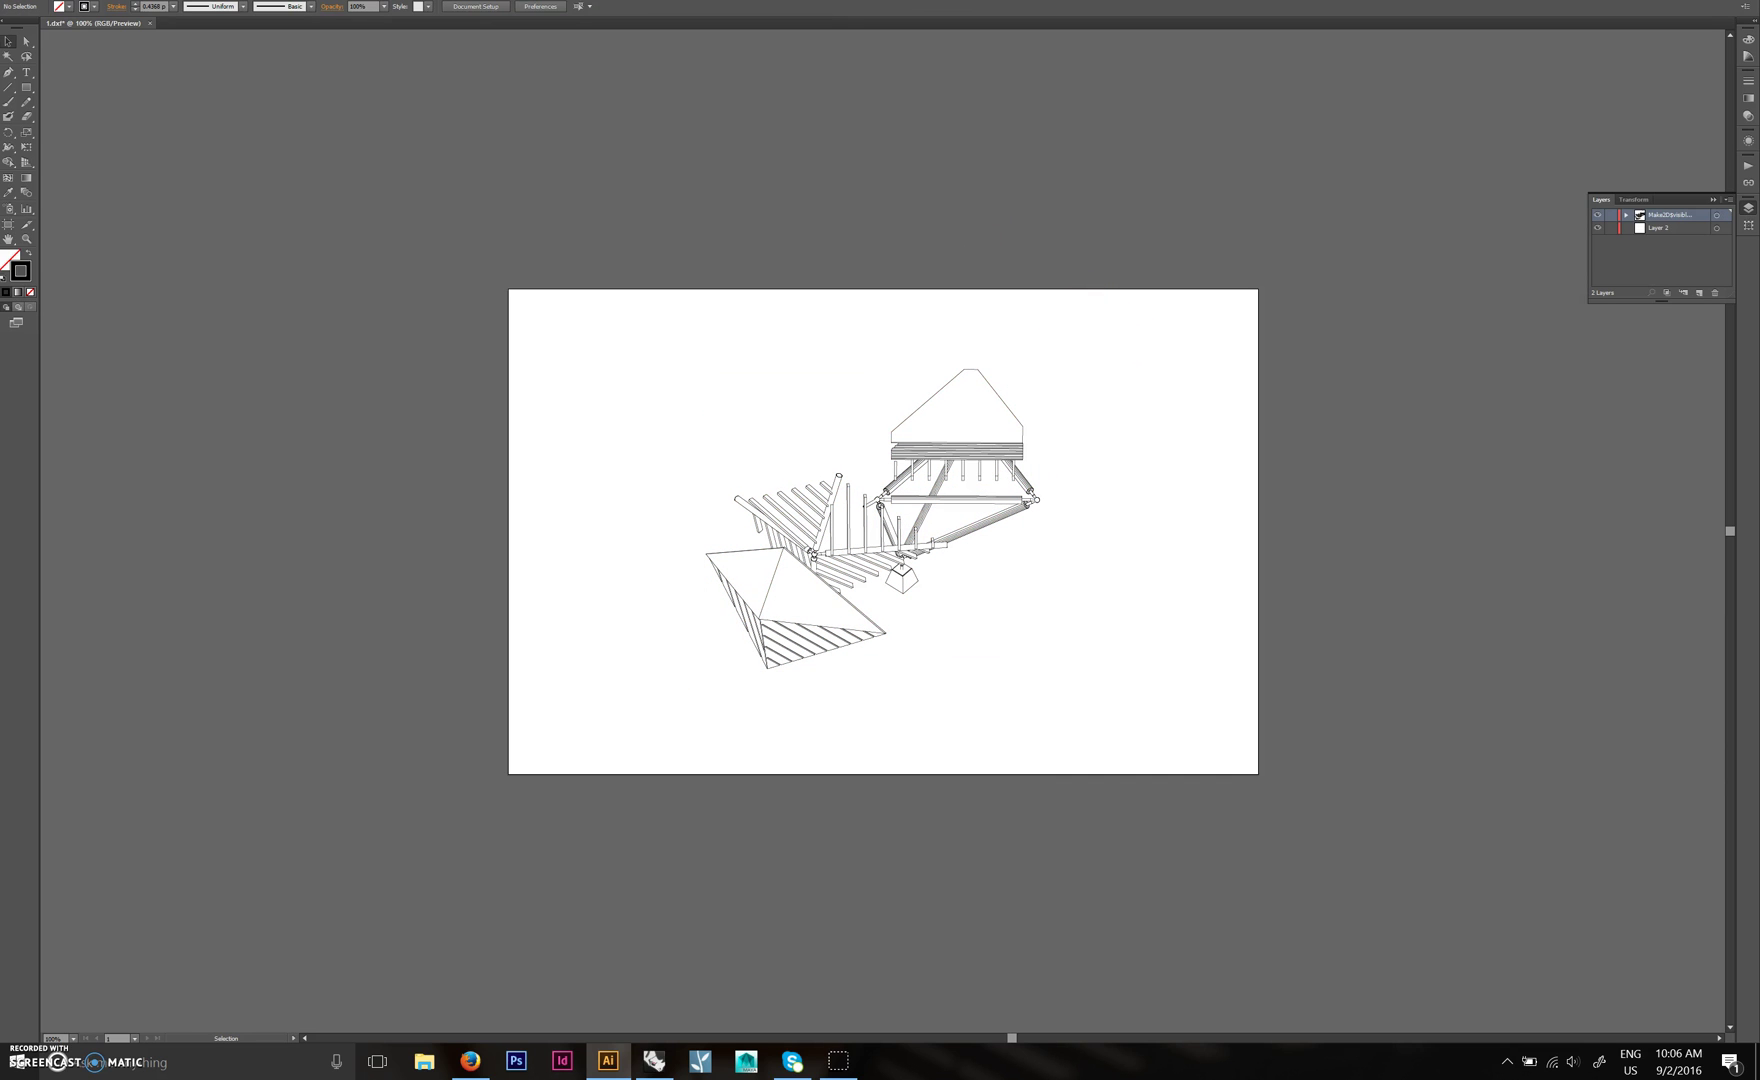
click(75, 2)
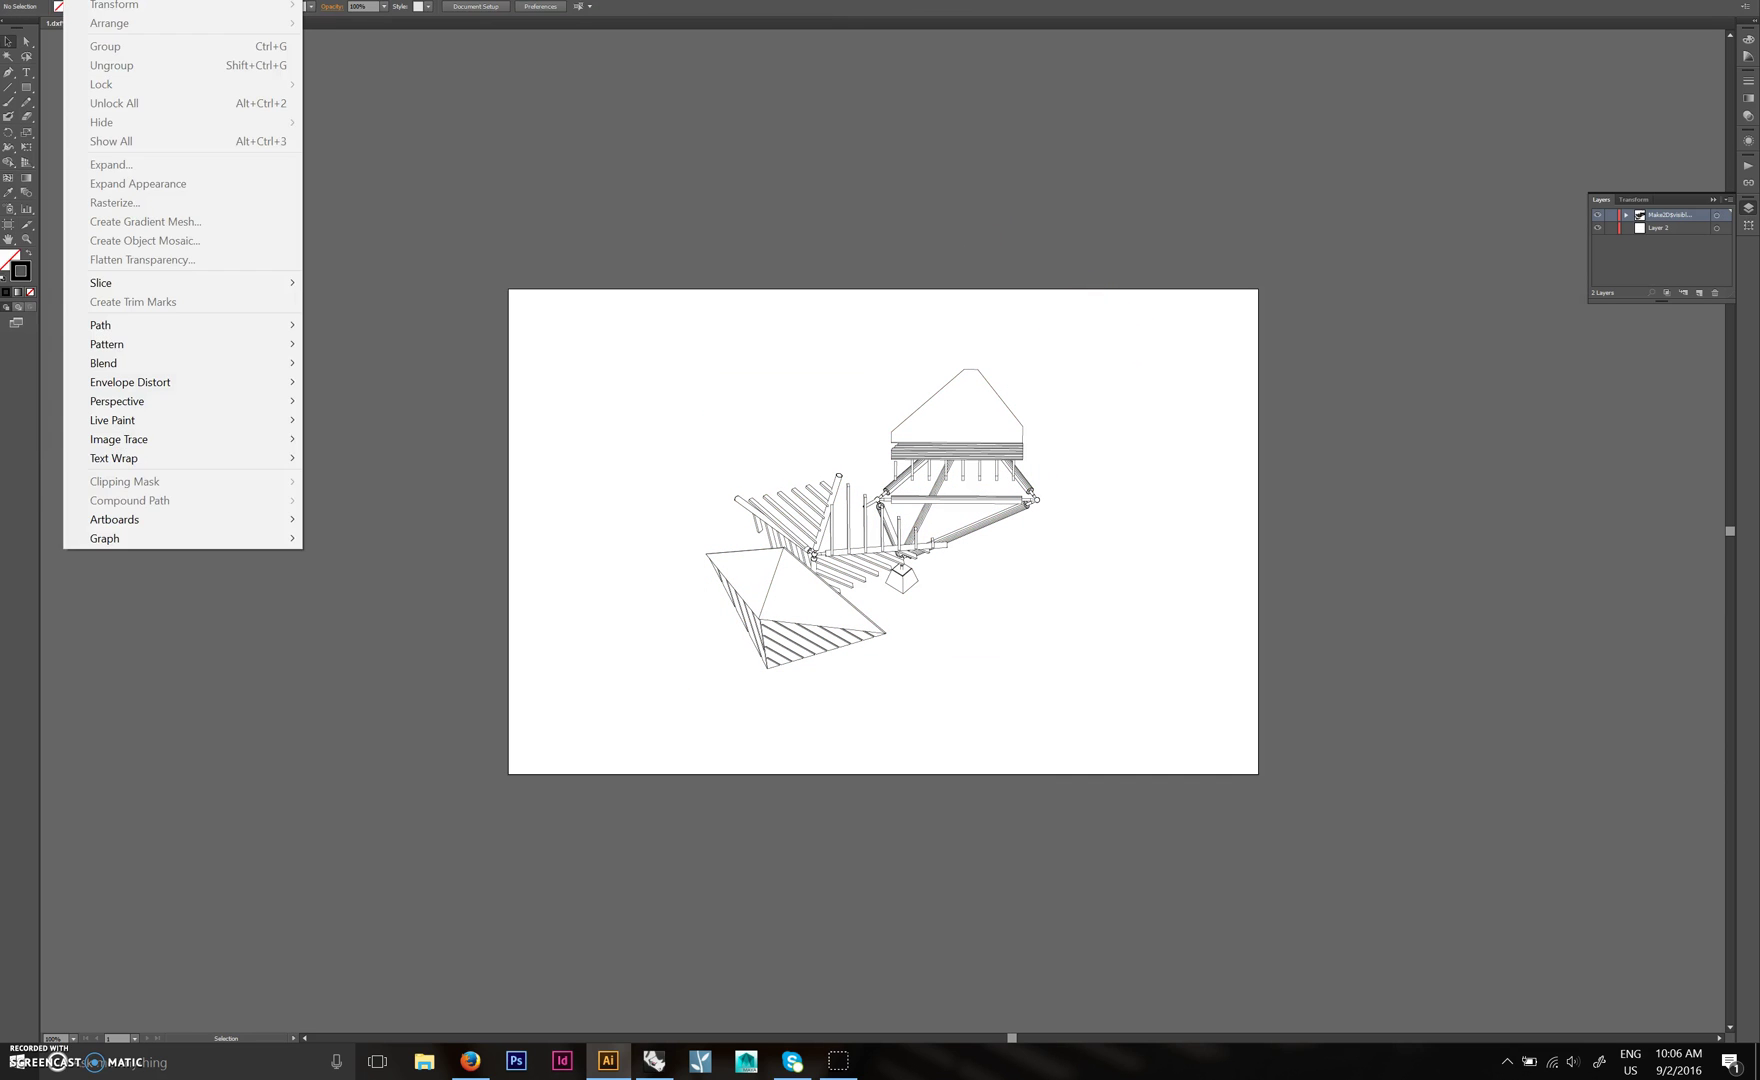
Place the V-Ray render '1', move it to Layer 2 beneath the linework, and scale it to artboard height.
mouse_move(35, 2)
click(62, 260)
click(246, 84)
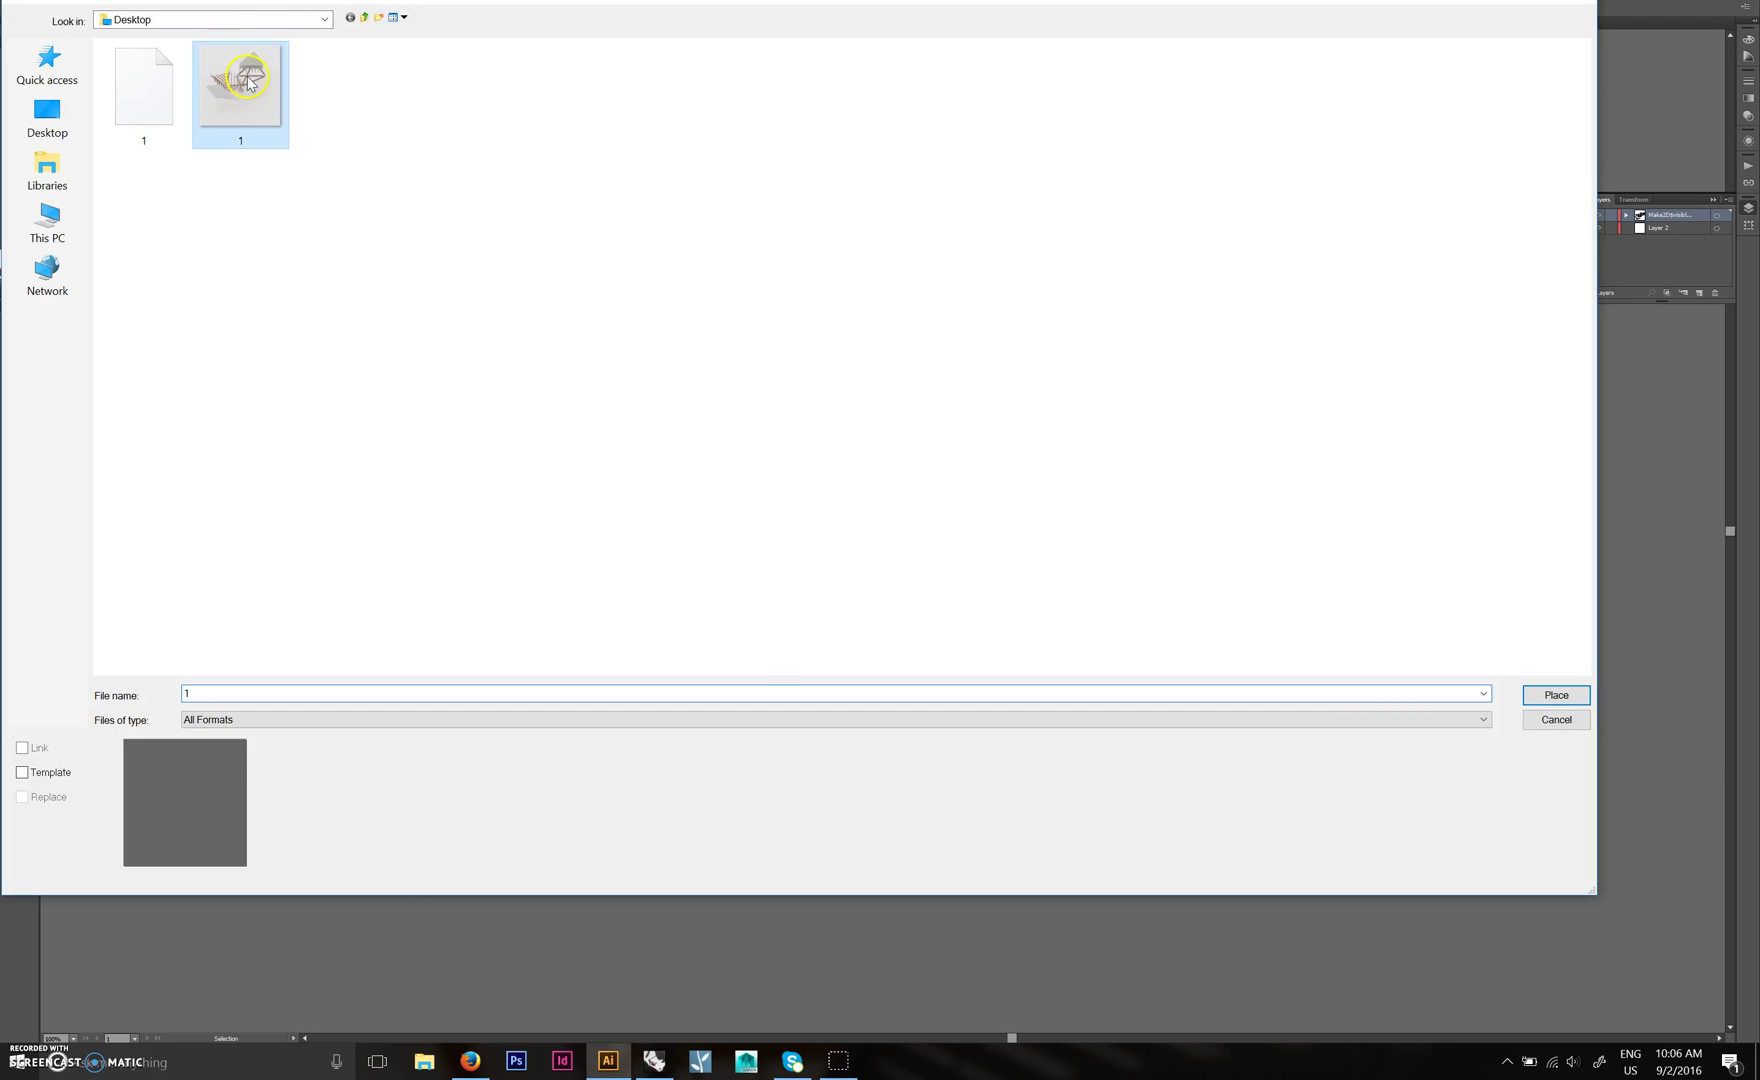
double_click(248, 84)
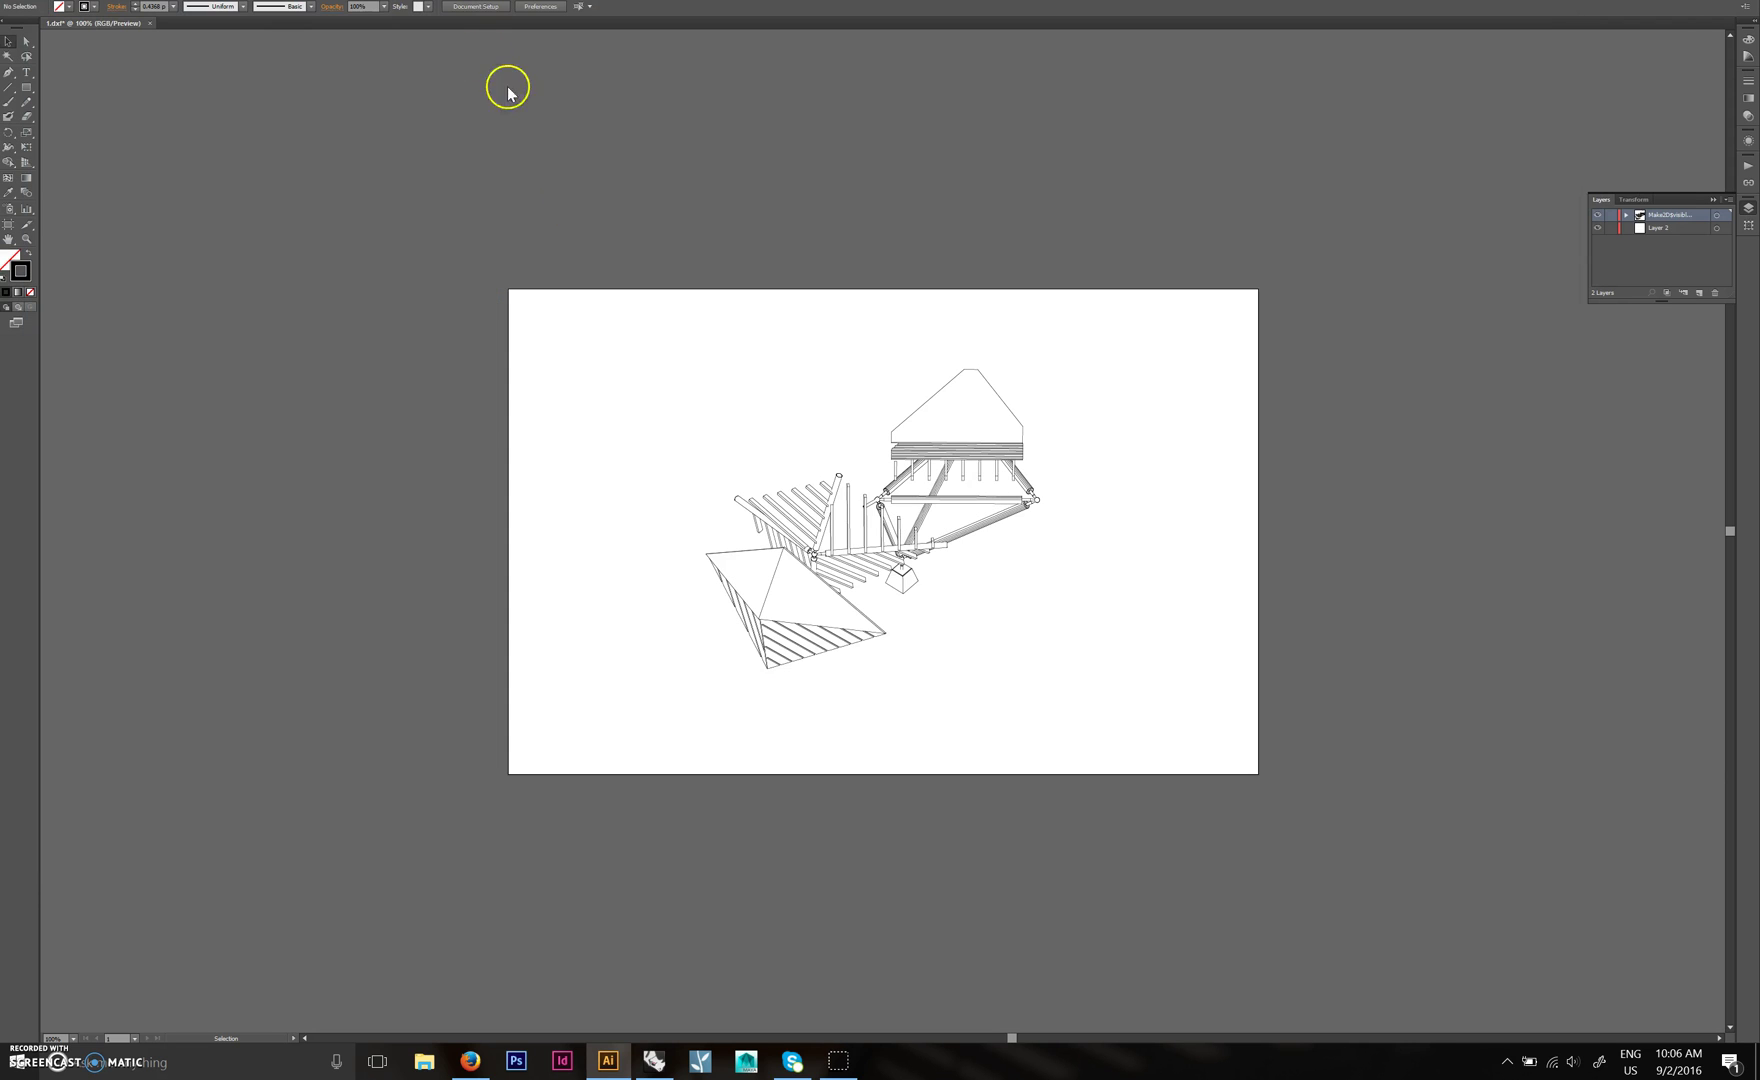
click(1726, 215)
click(901, 374)
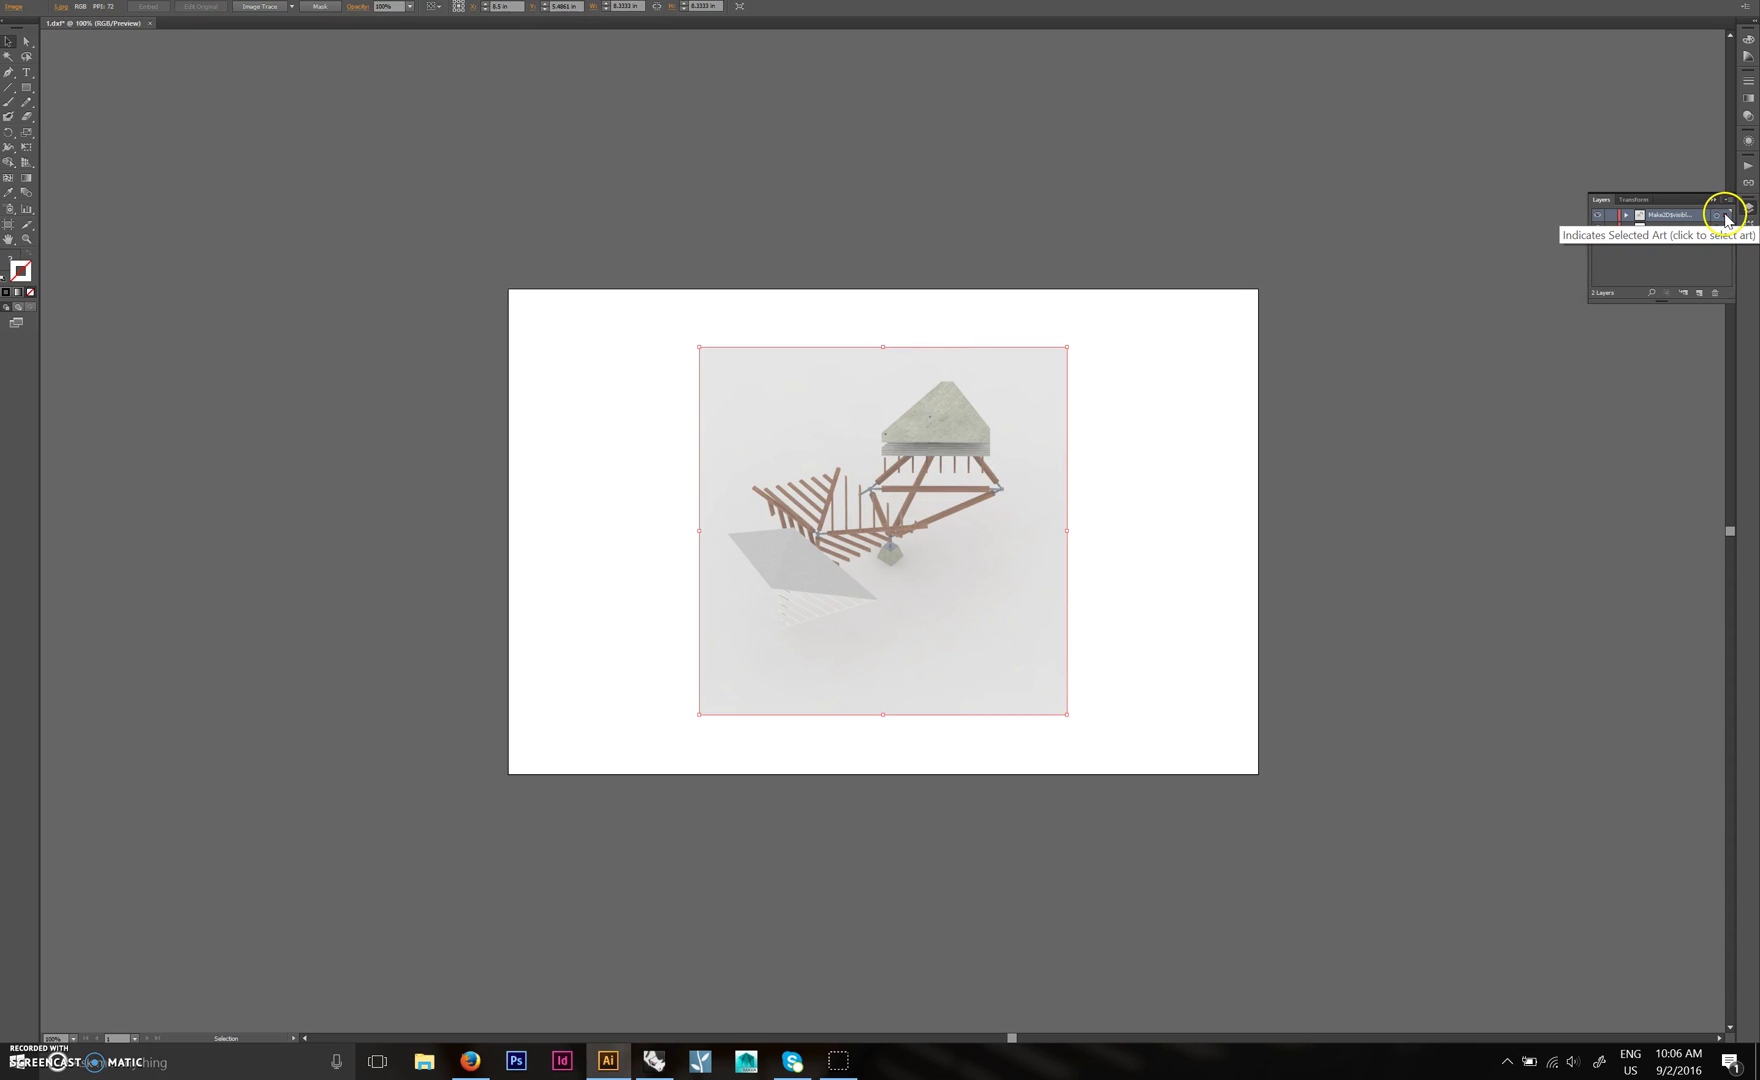
drag(1727, 220, 1726, 228)
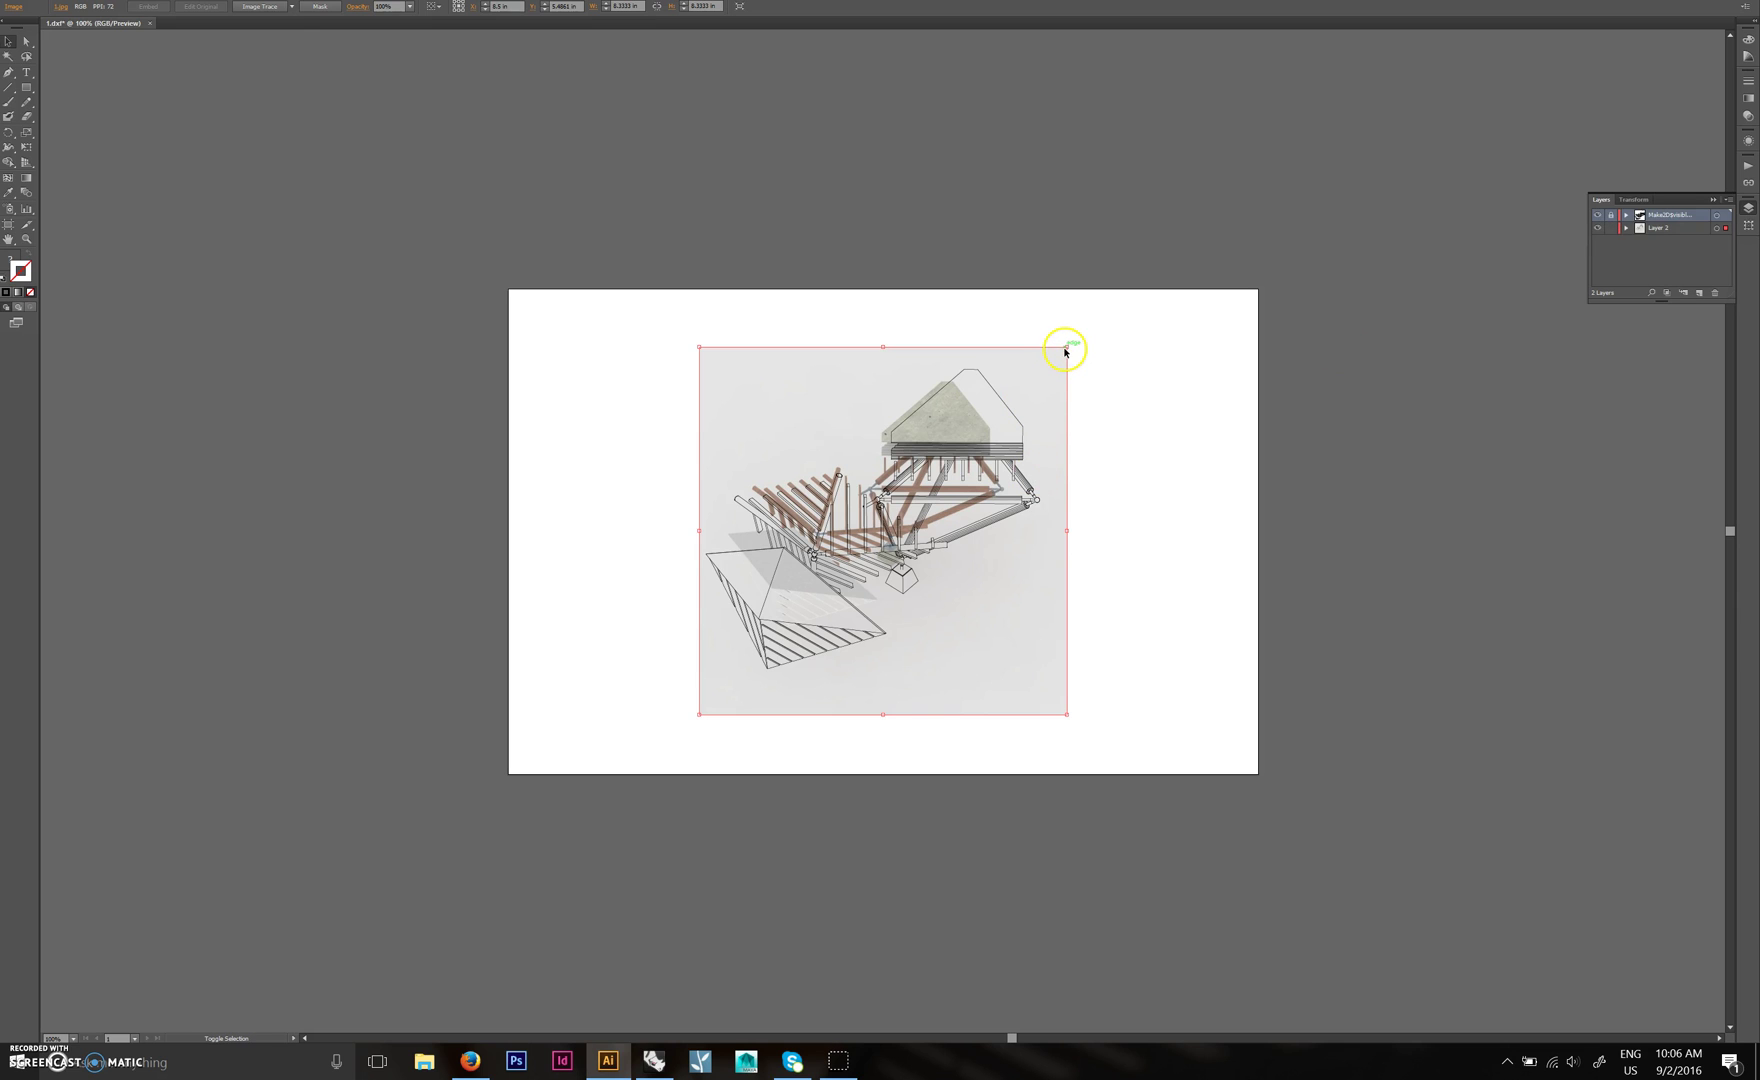
alt+drag(1067, 347, 1155, 290)
Unlock the Make2D linework layer and enlarge all its linework to match the render.
click(1214, 534)
alt+scroll(1019, 567, up, 1)
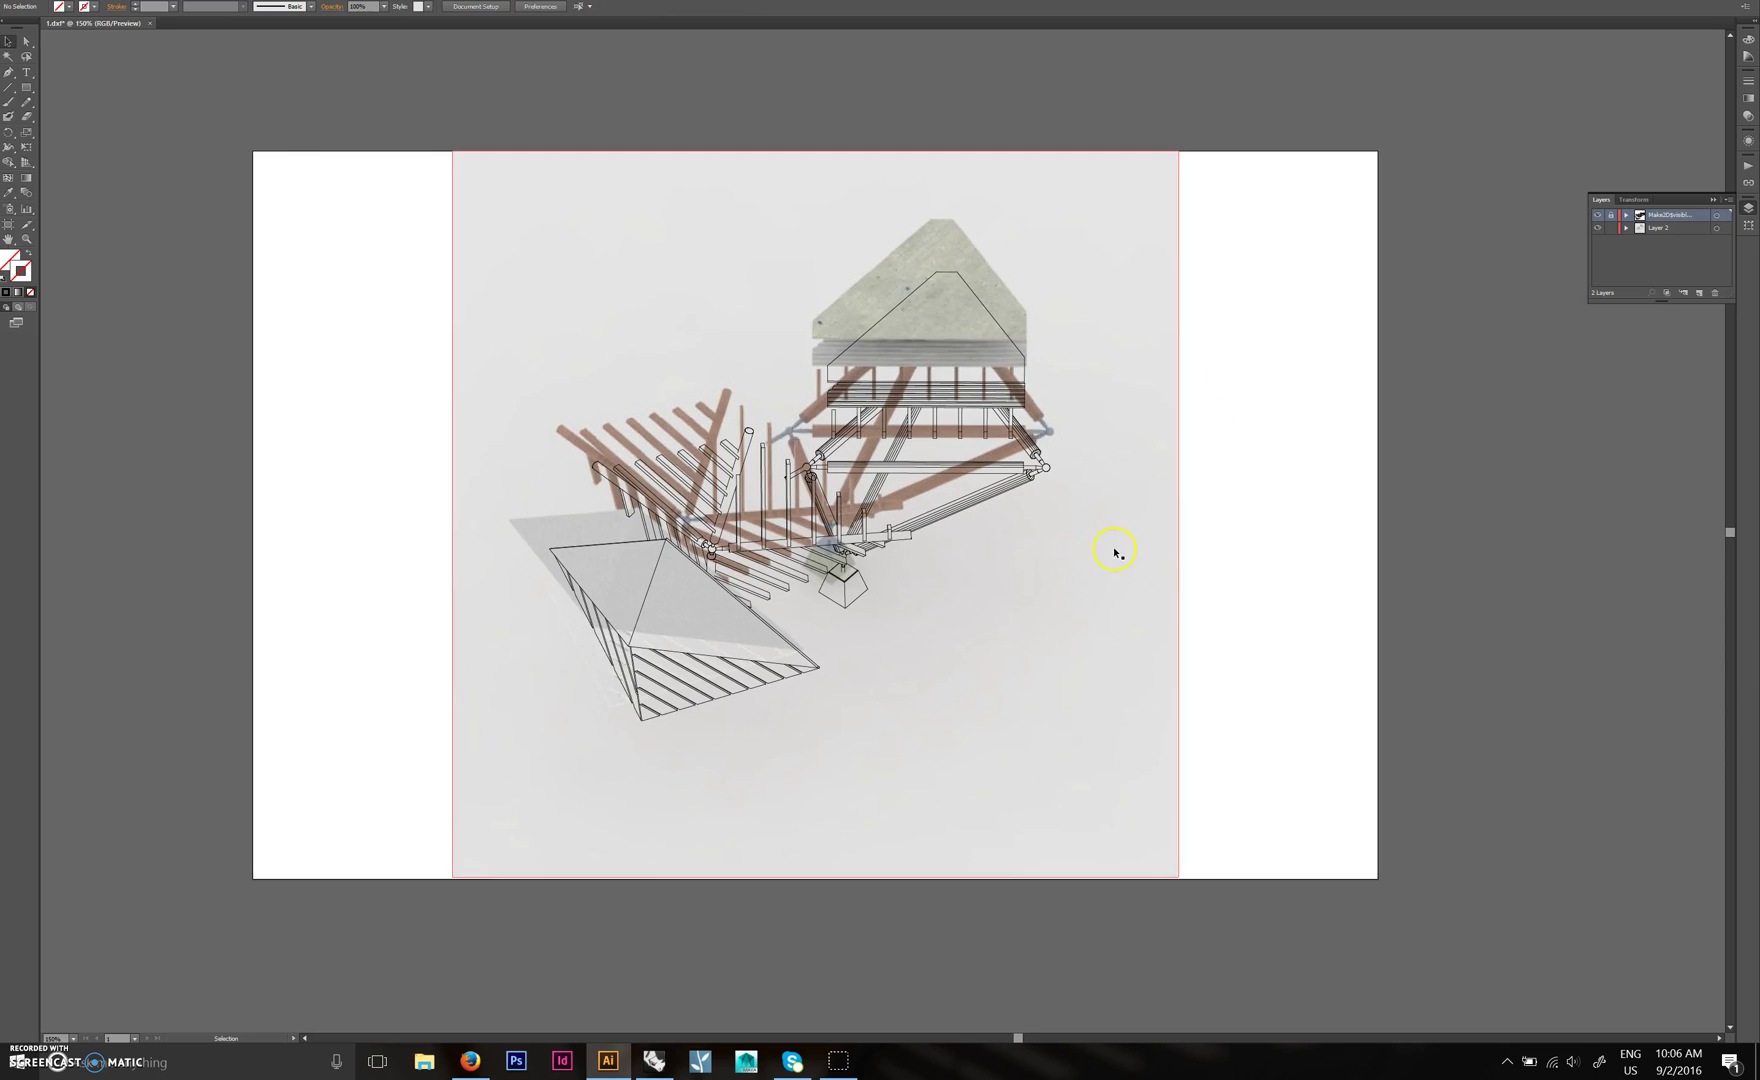
alt+scroll(985, 508, up, 1)
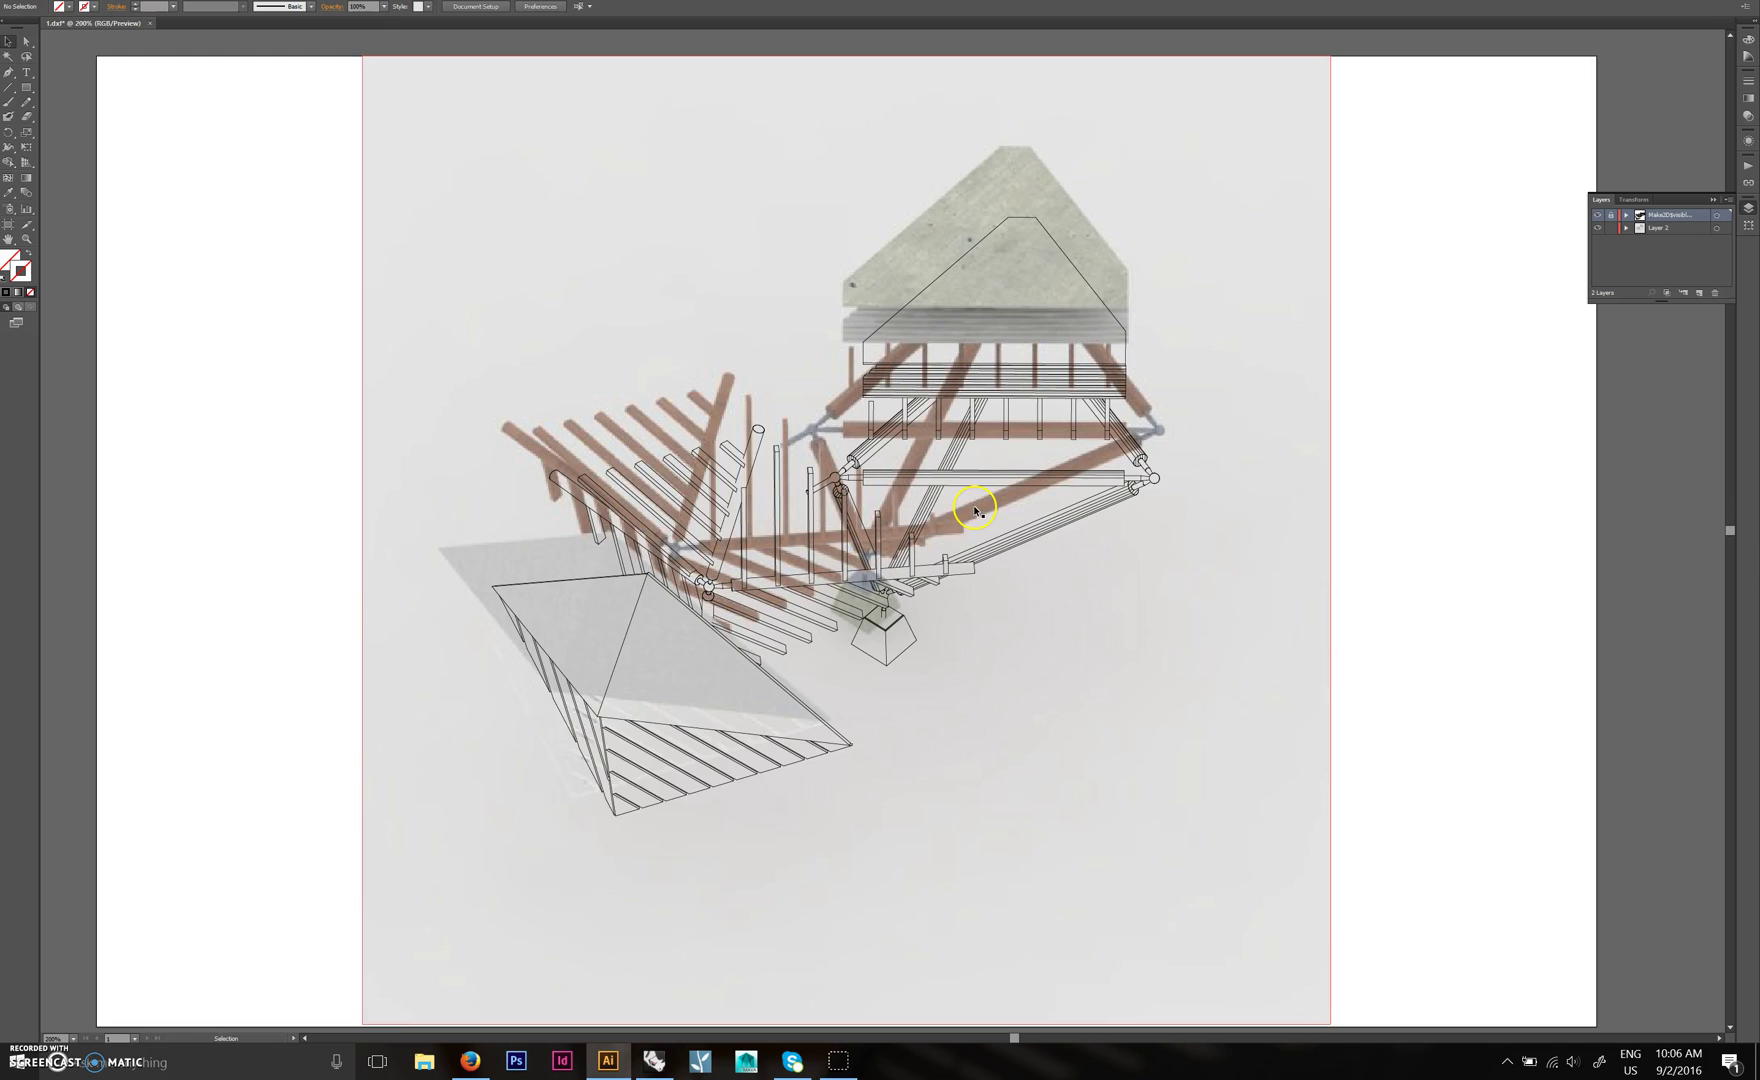
drag(975, 510, 1029, 497)
alt+scroll(1082, 500, down, 1)
drag(1129, 474, 1066, 480)
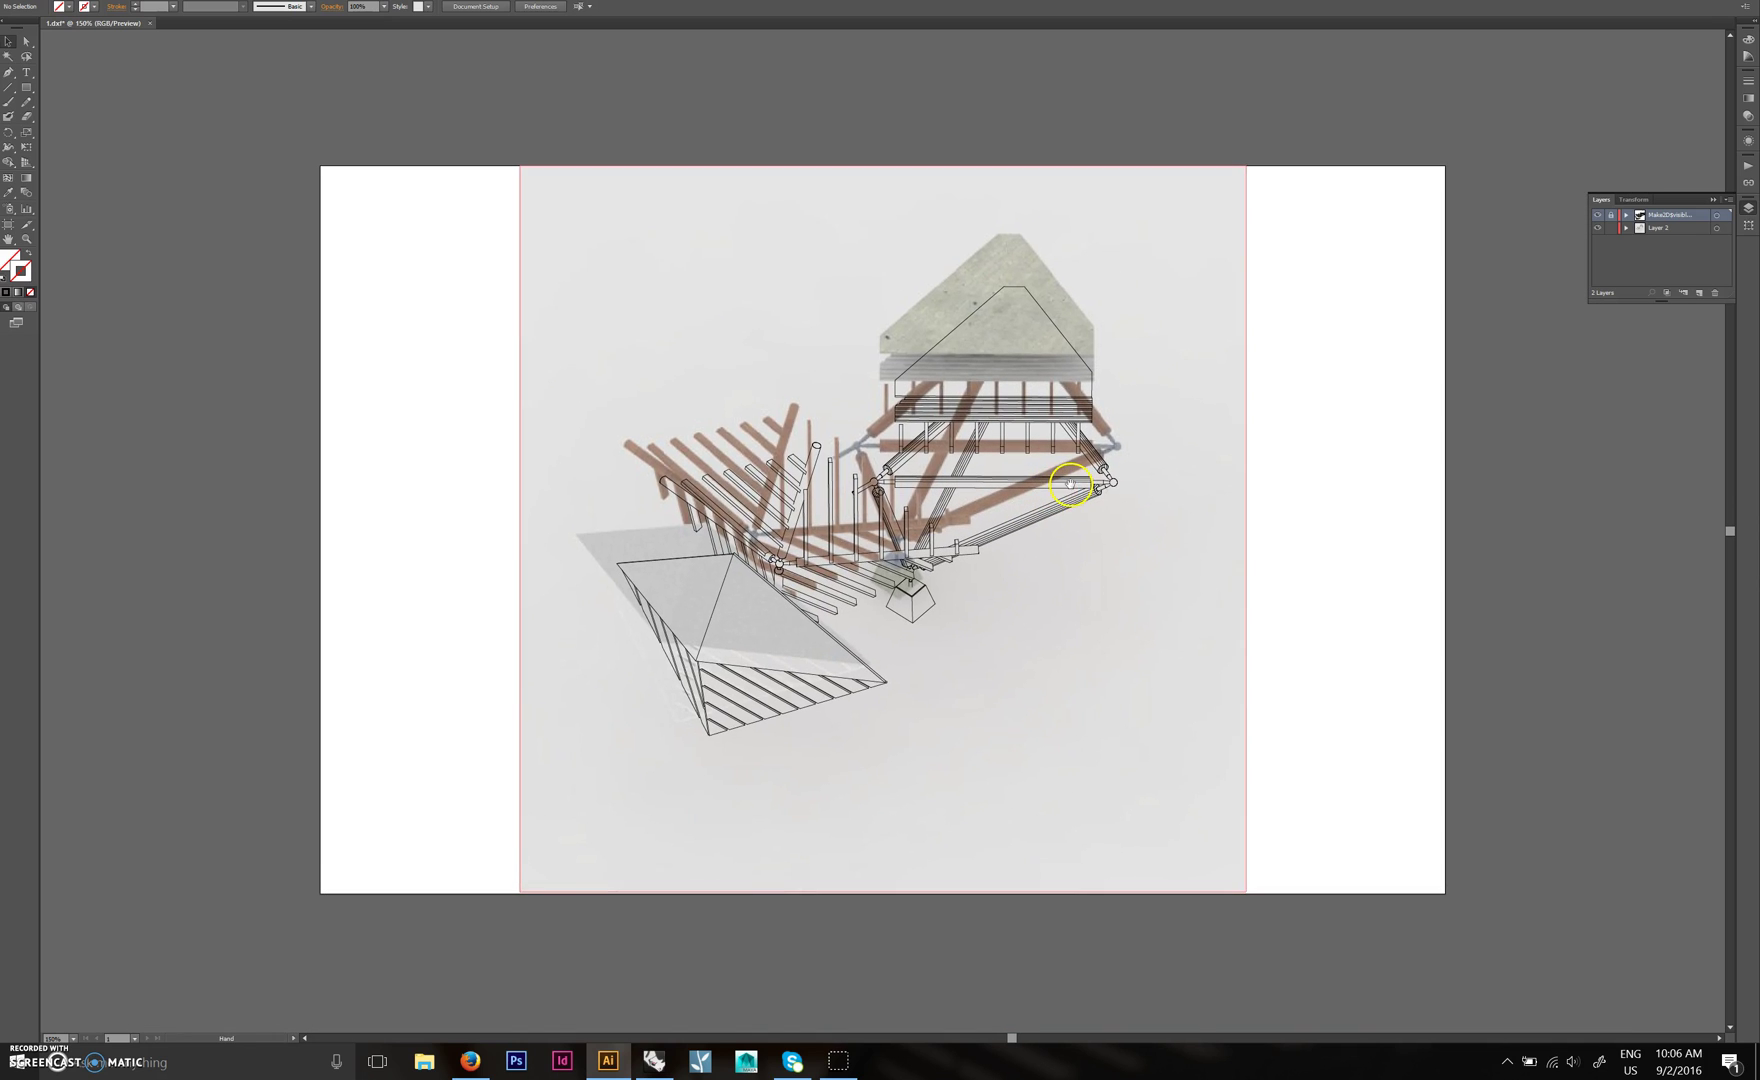
click(851, 473)
click(1315, 449)
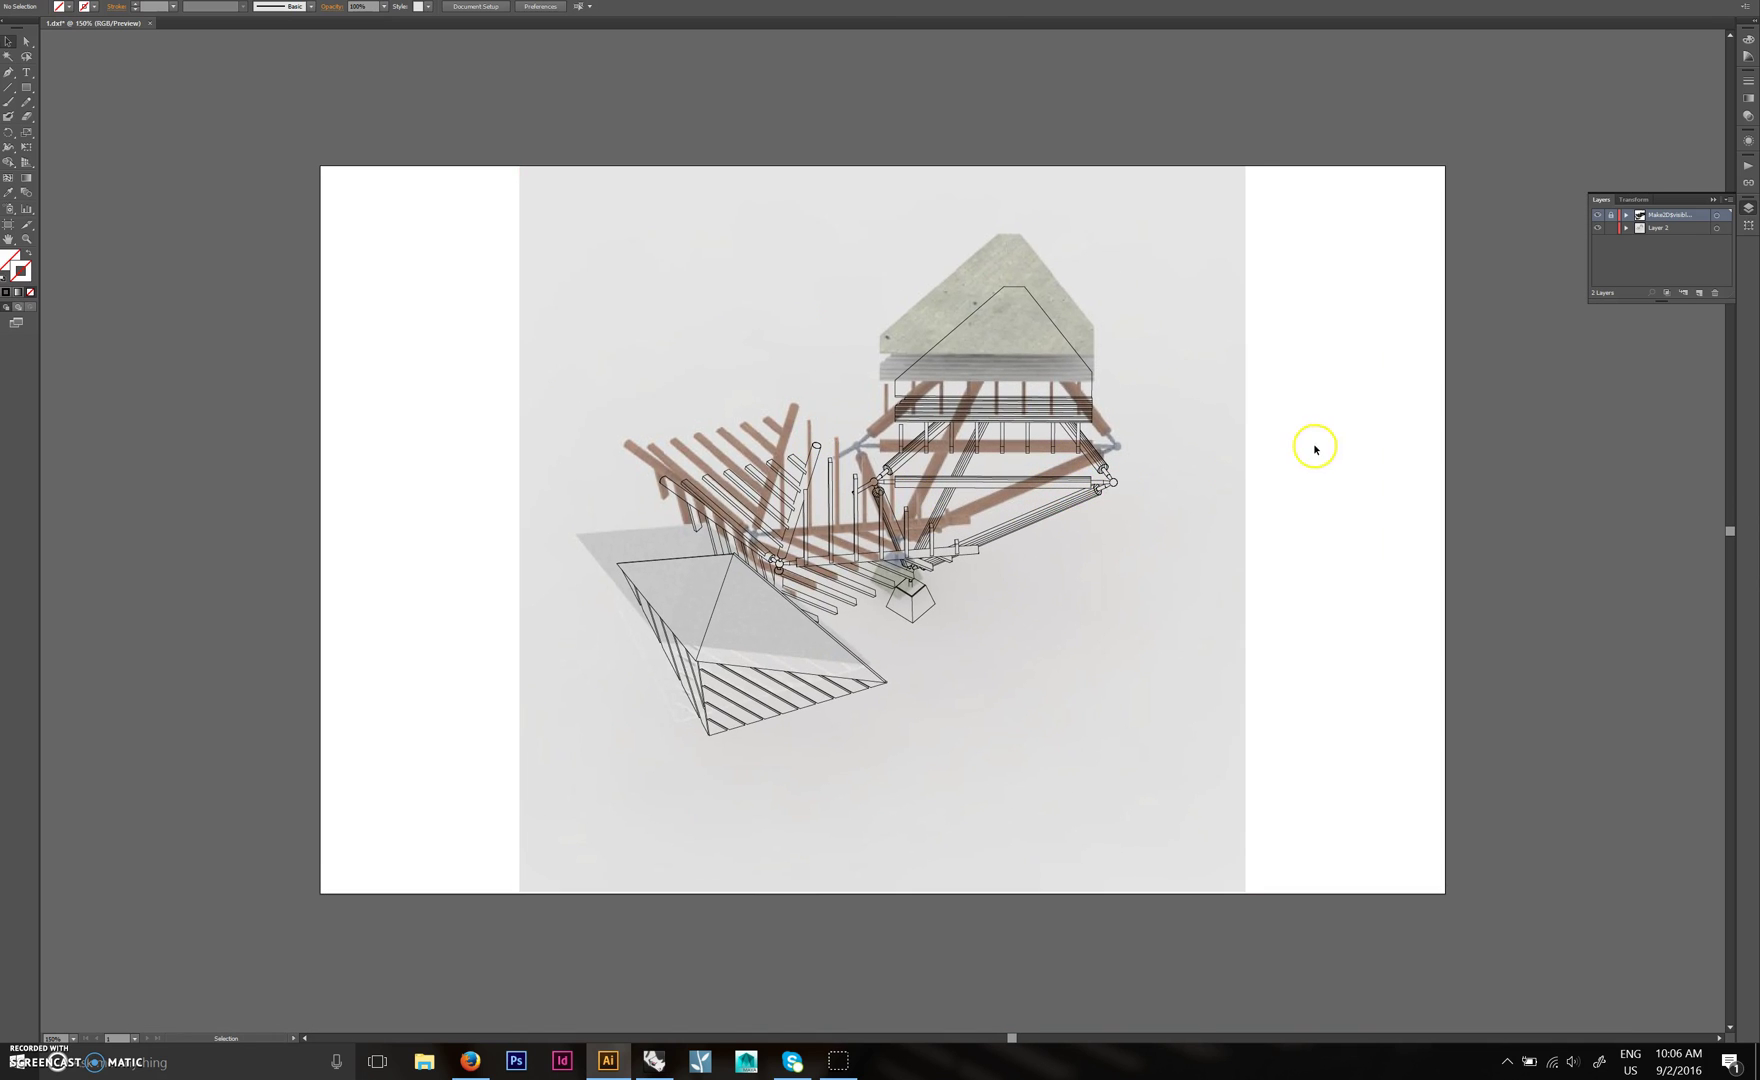
scroll(1304, 436, right, 1)
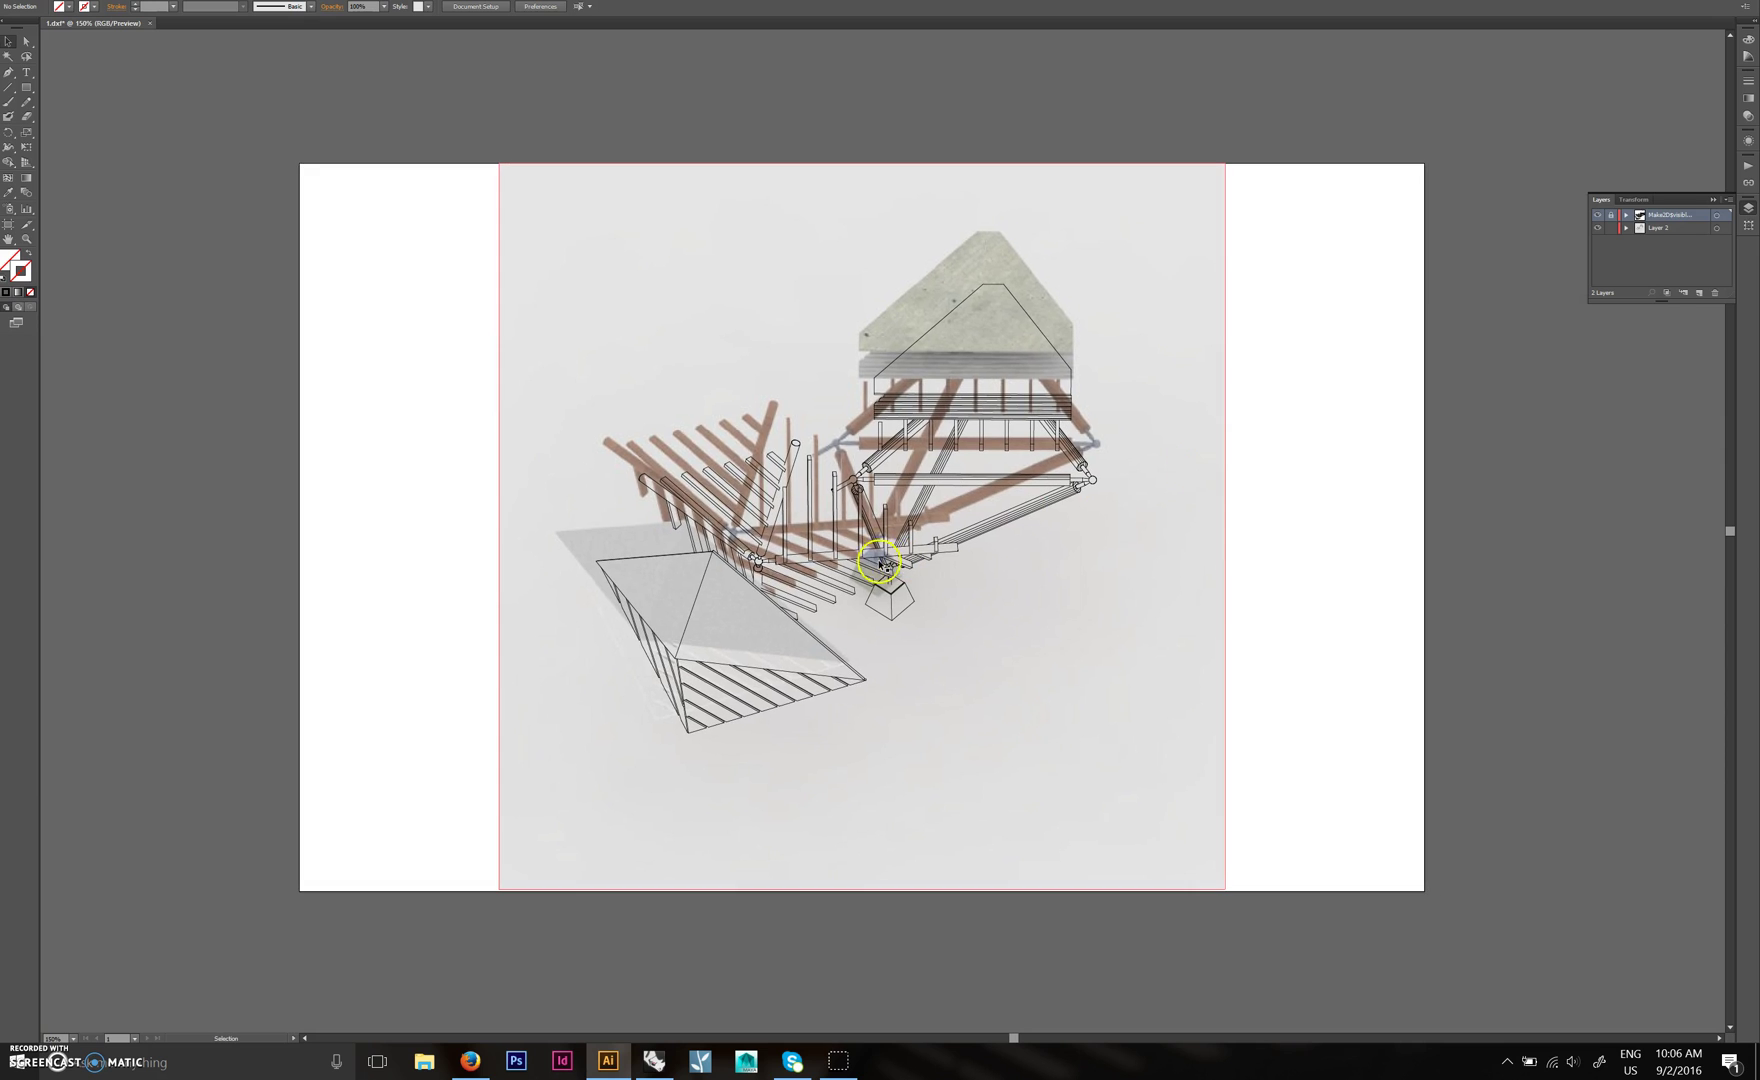
alt+scroll(877, 562, up, 2)
alt+scroll(877, 562, down, 1)
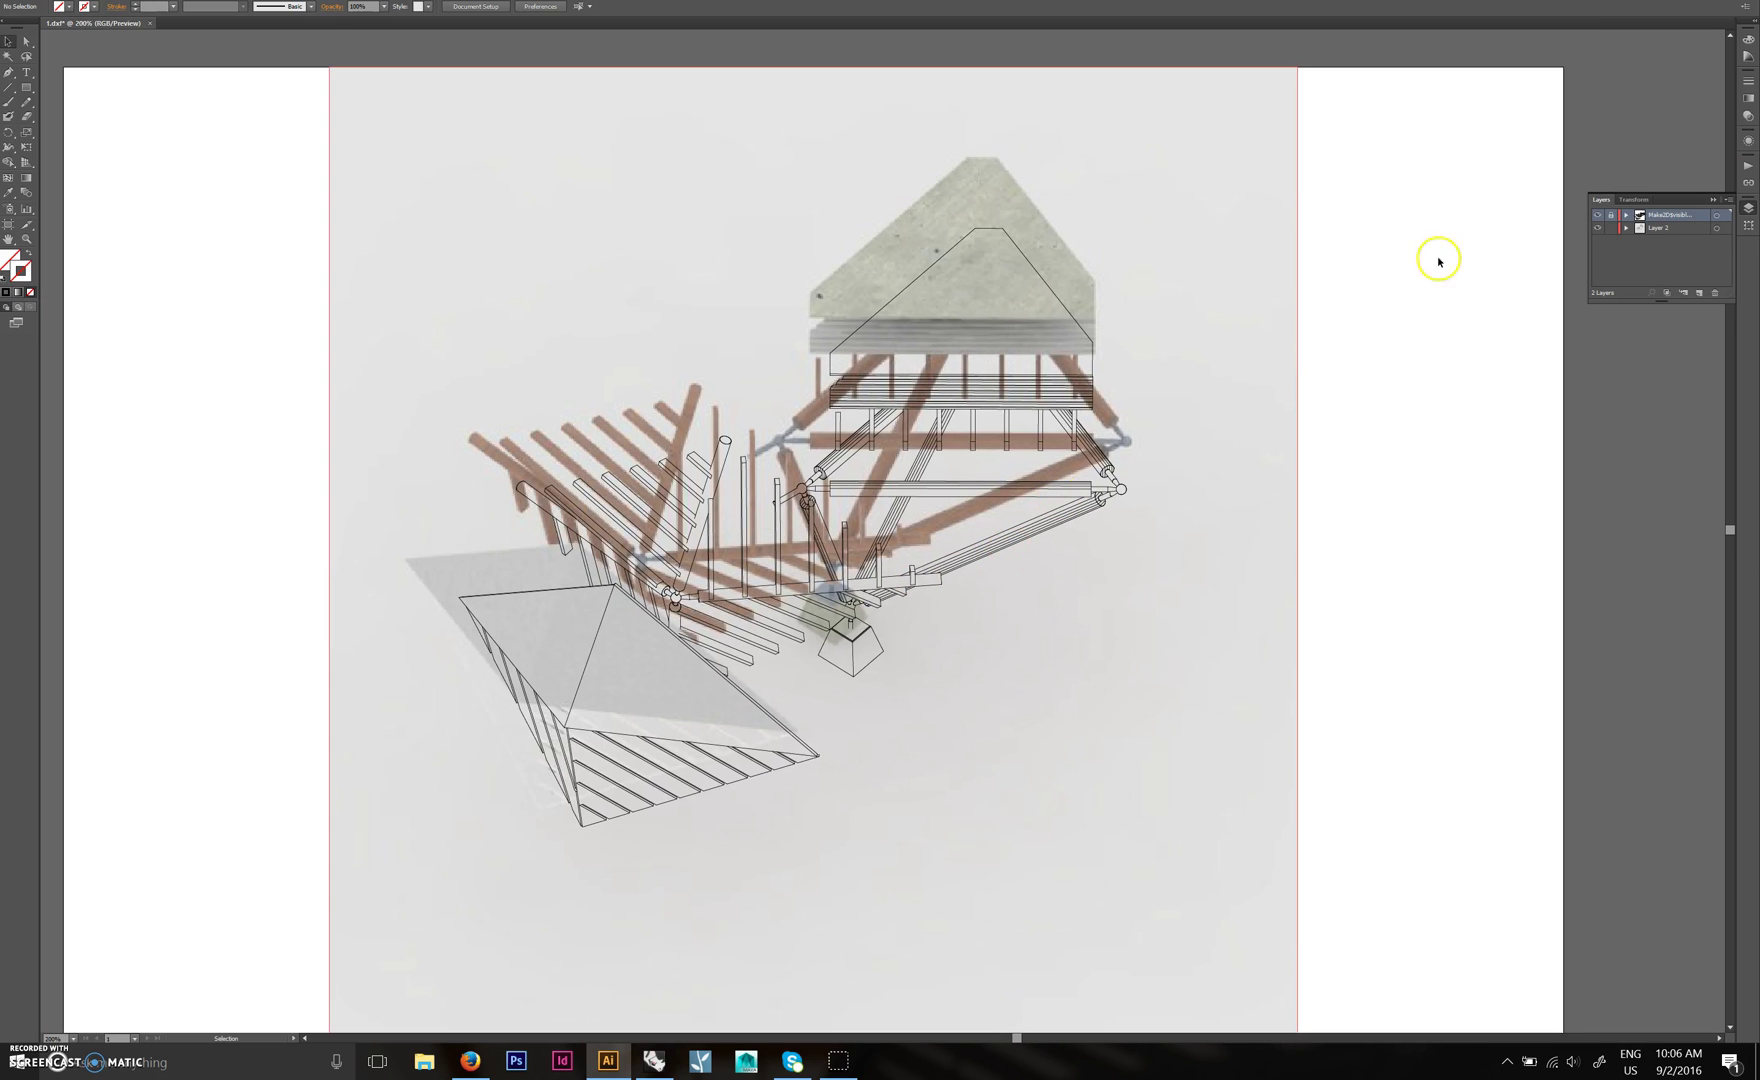
click(1612, 216)
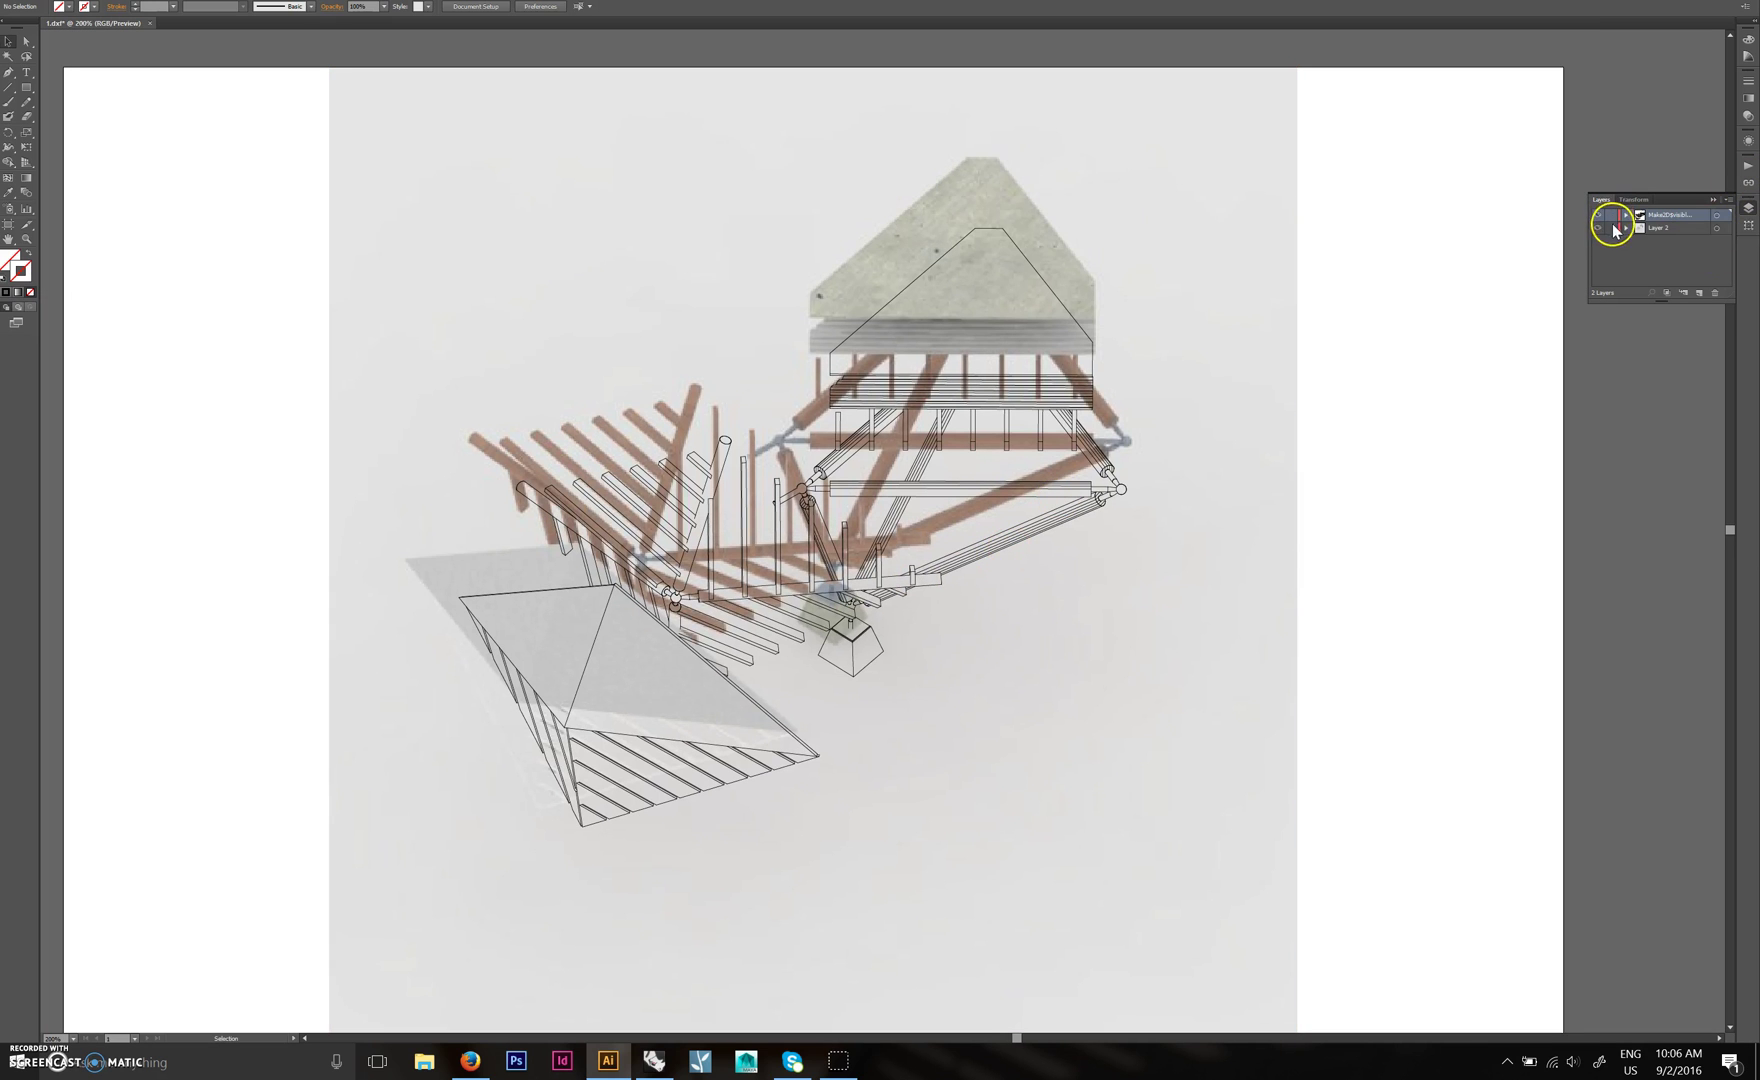
click(1725, 216)
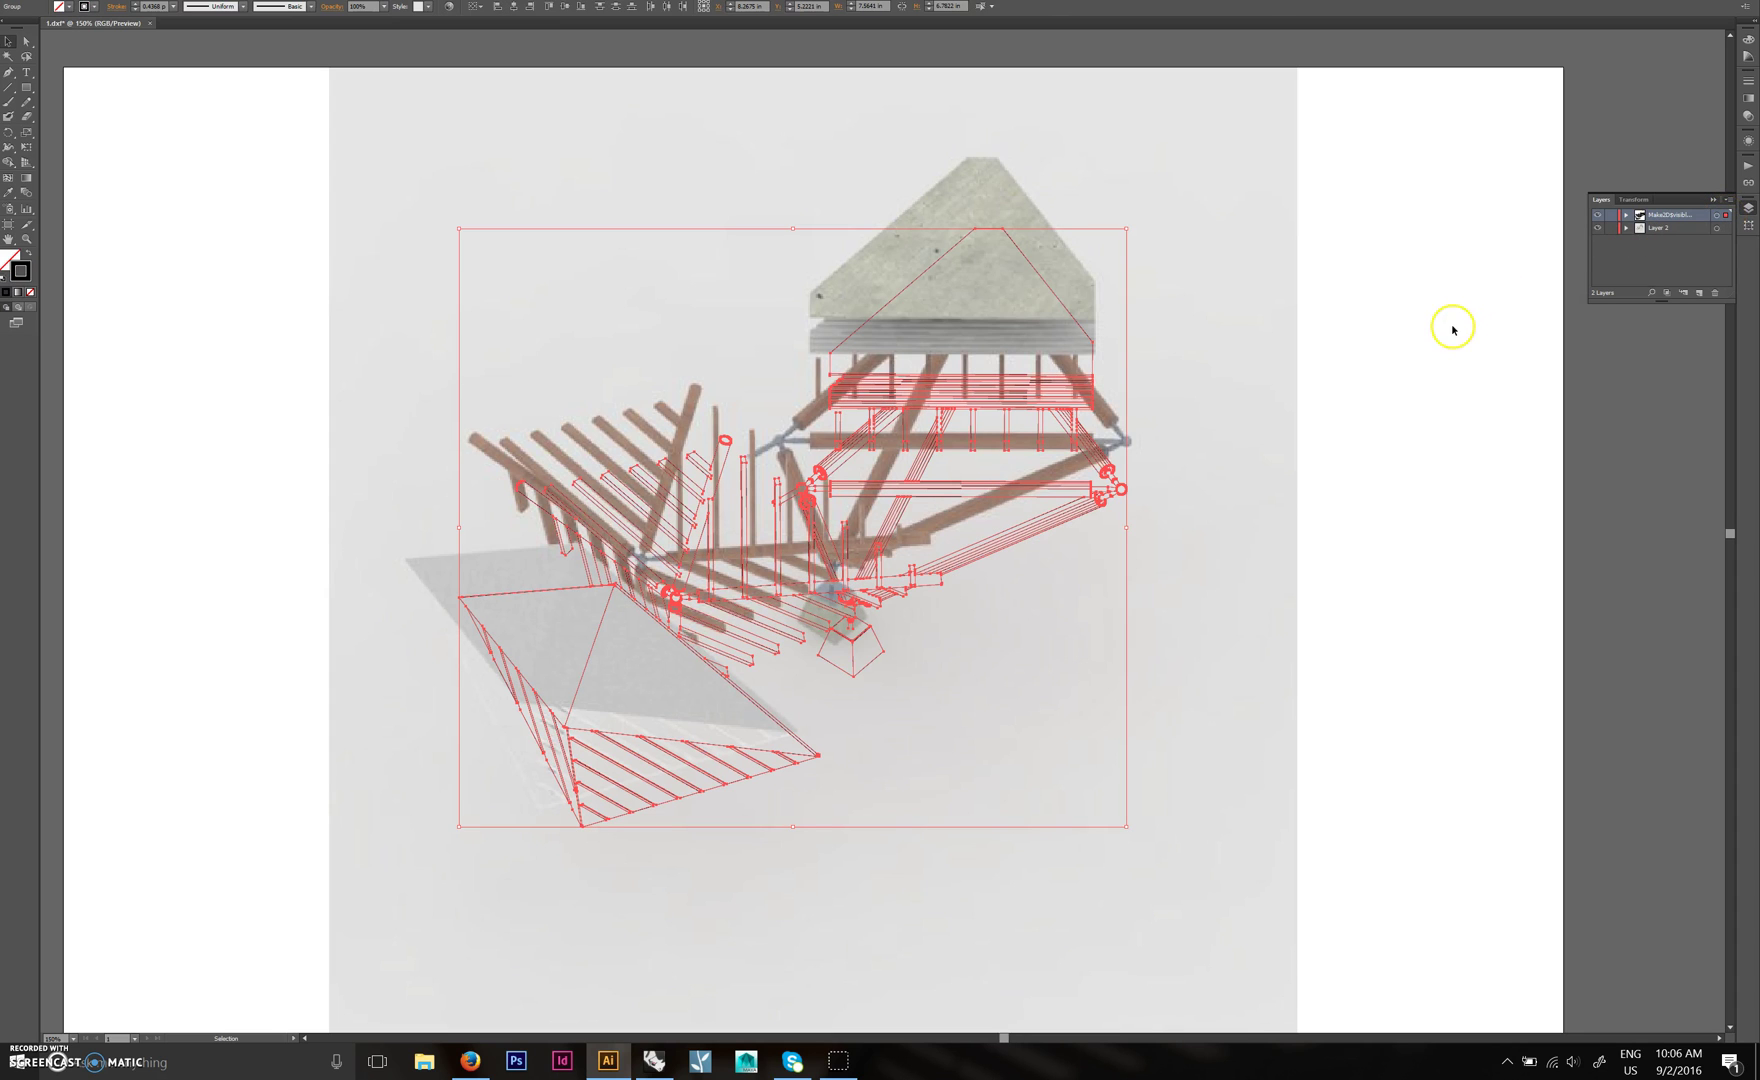
alt+scroll(1240, 326, down, 1)
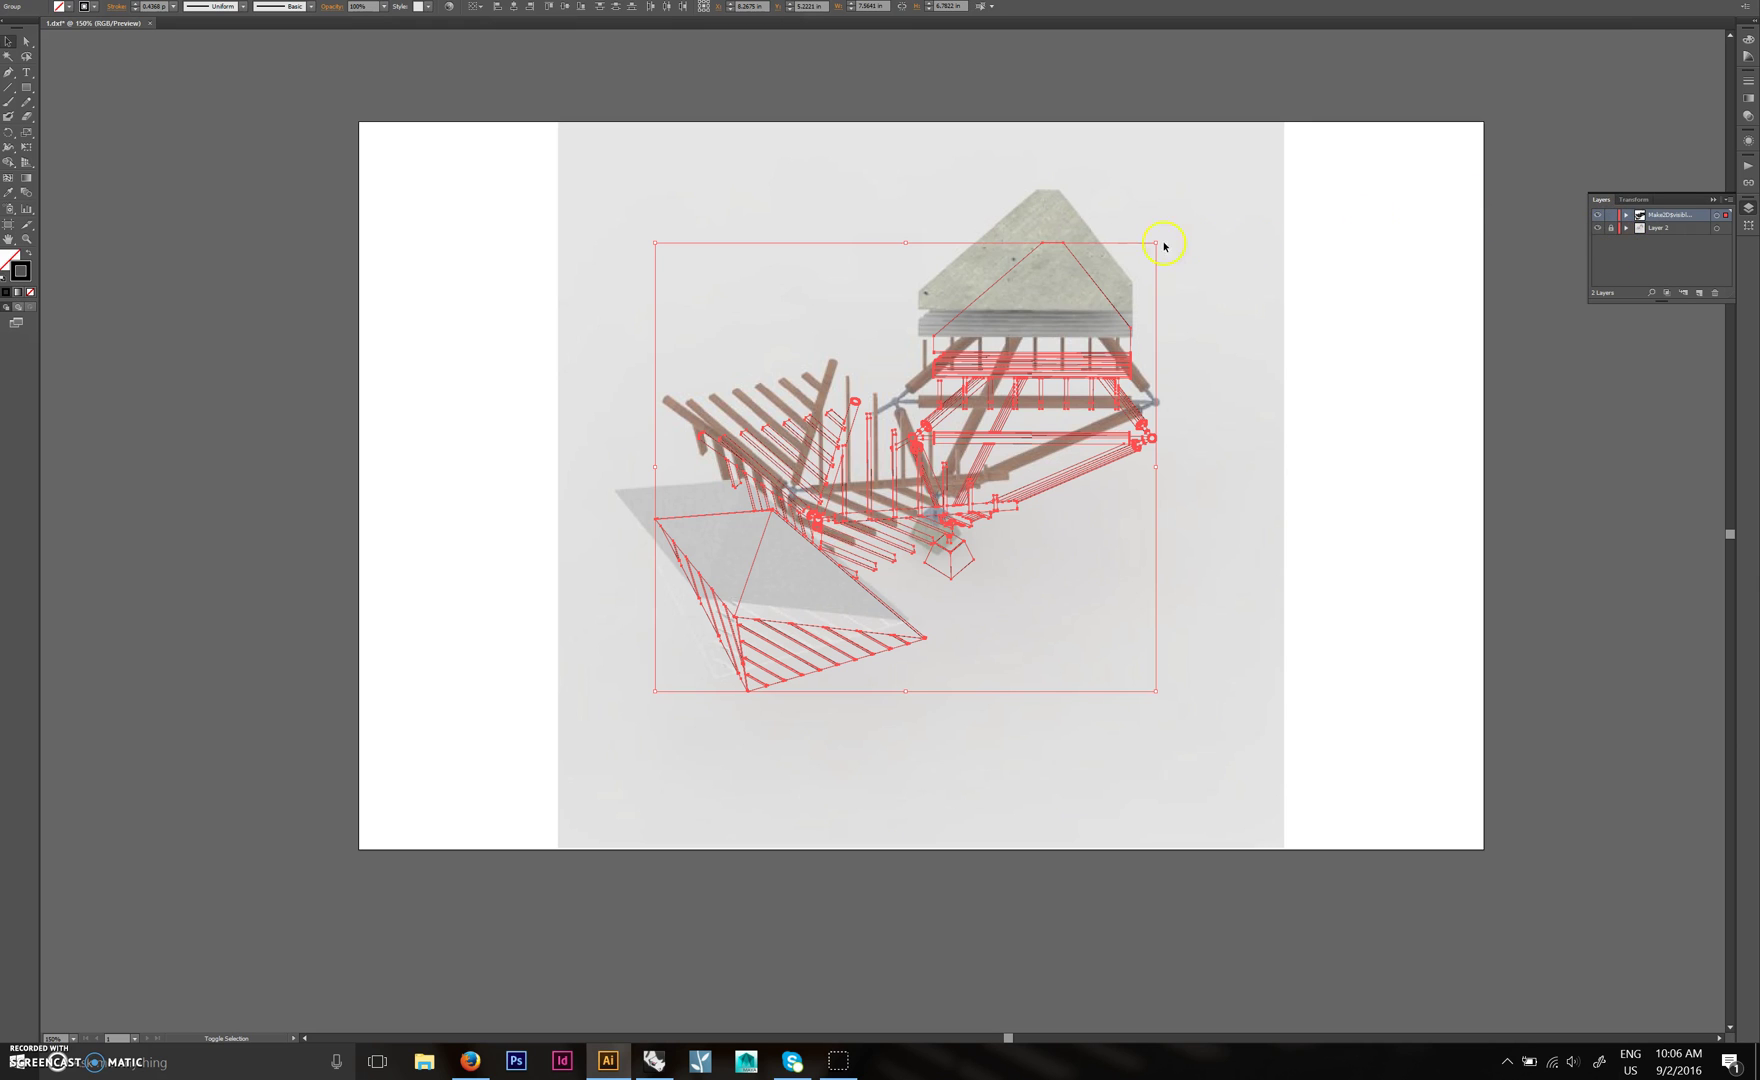
drag(1156, 242, 1217, 206)
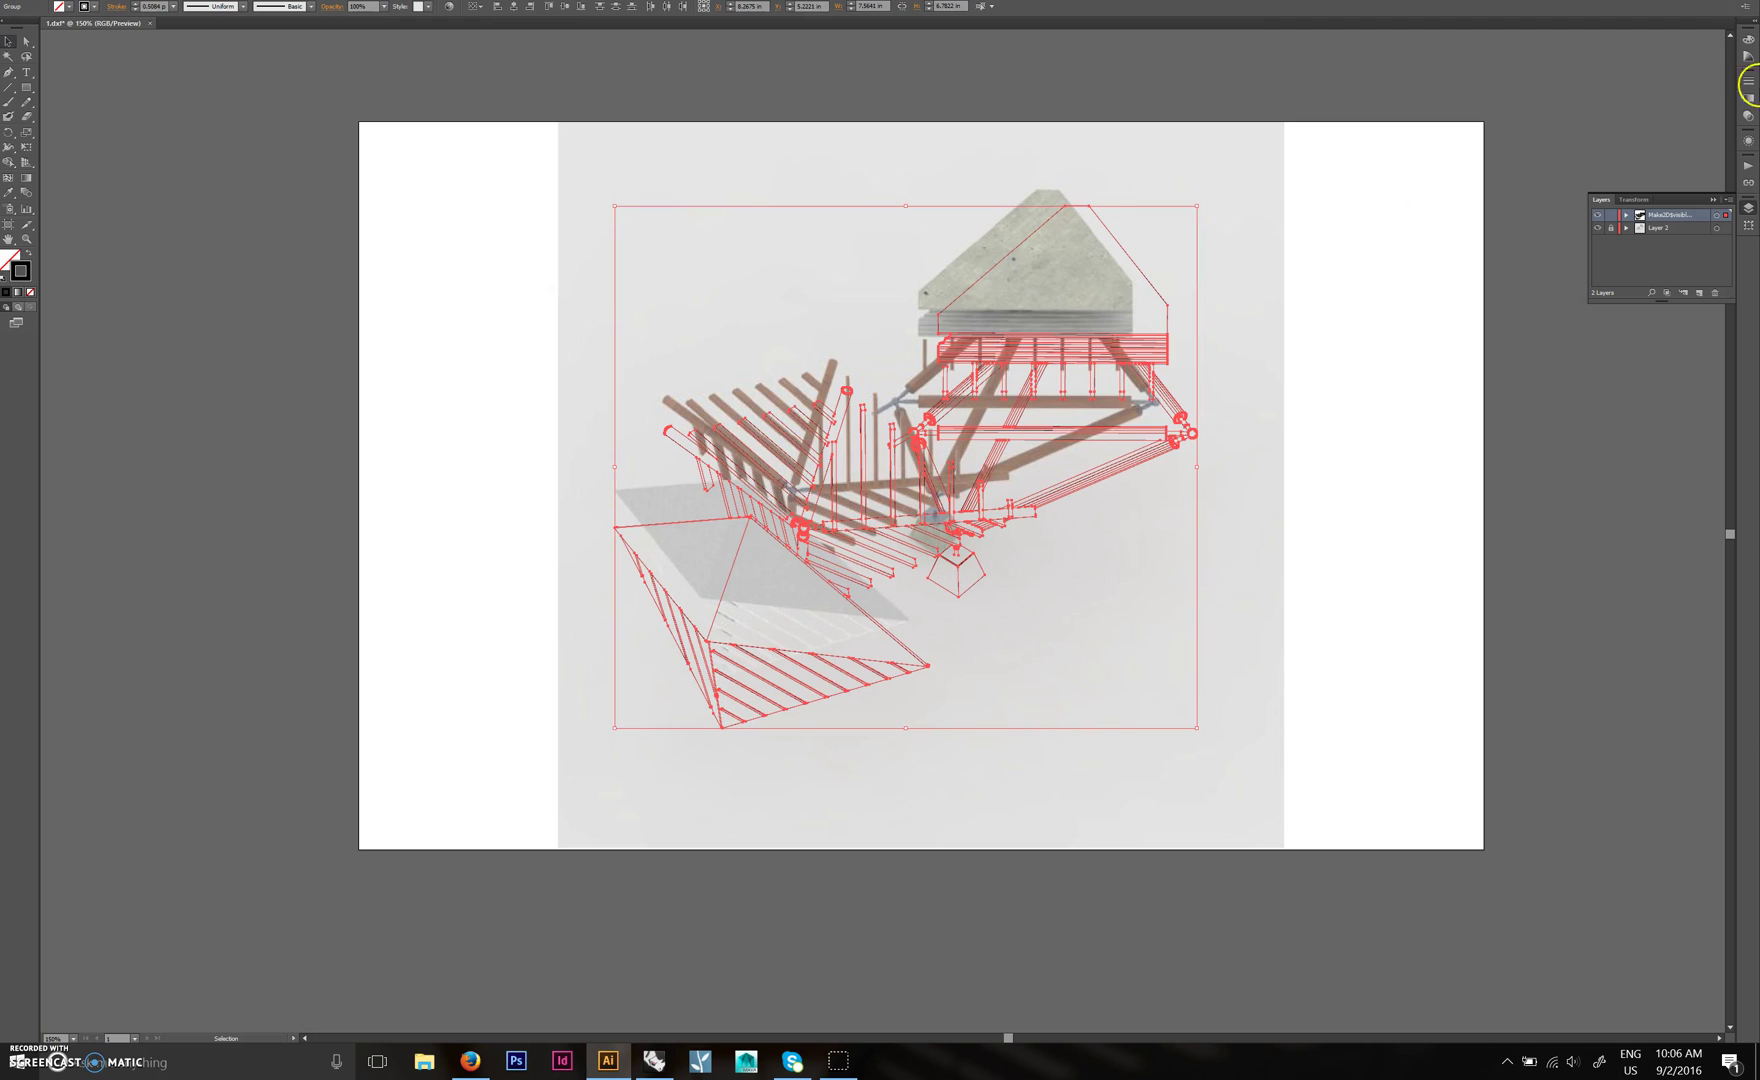
Narrow the linework to 8.24 in wide and nudge it up and right to align with the render.
alt+scroll(615, 491, up, 4)
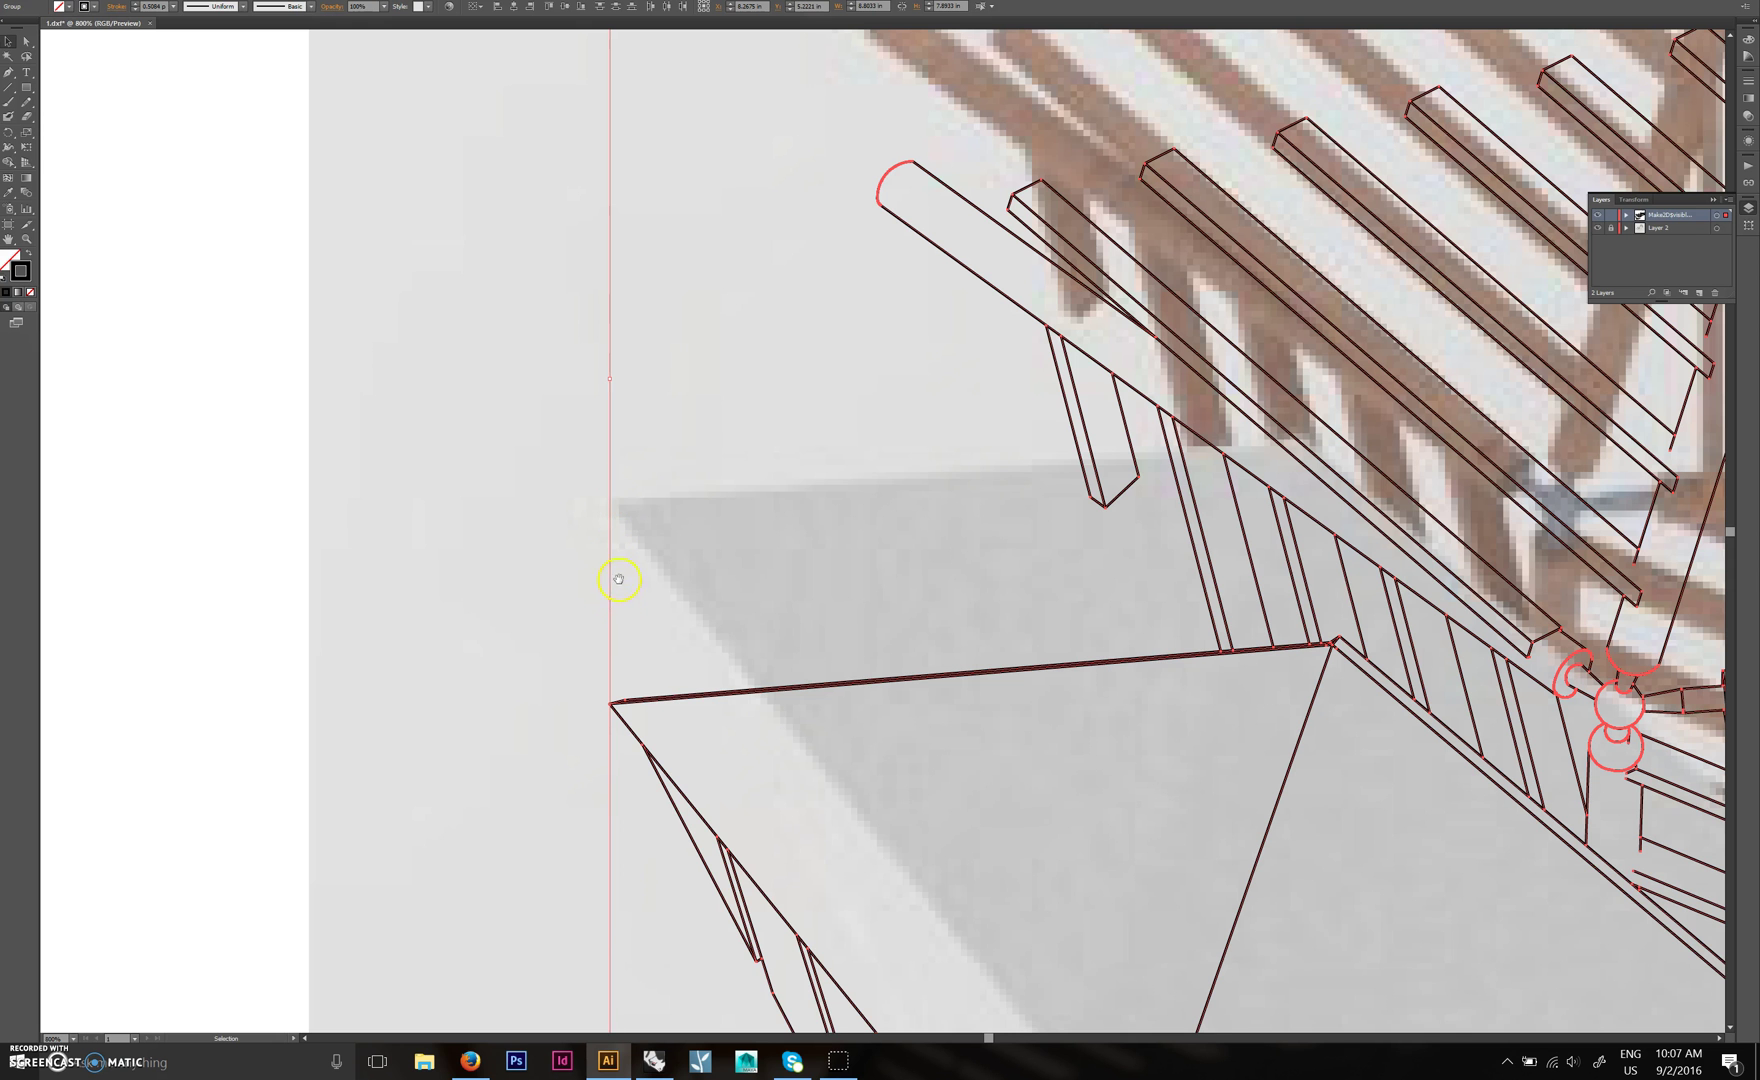
drag(618, 579, 640, 464)
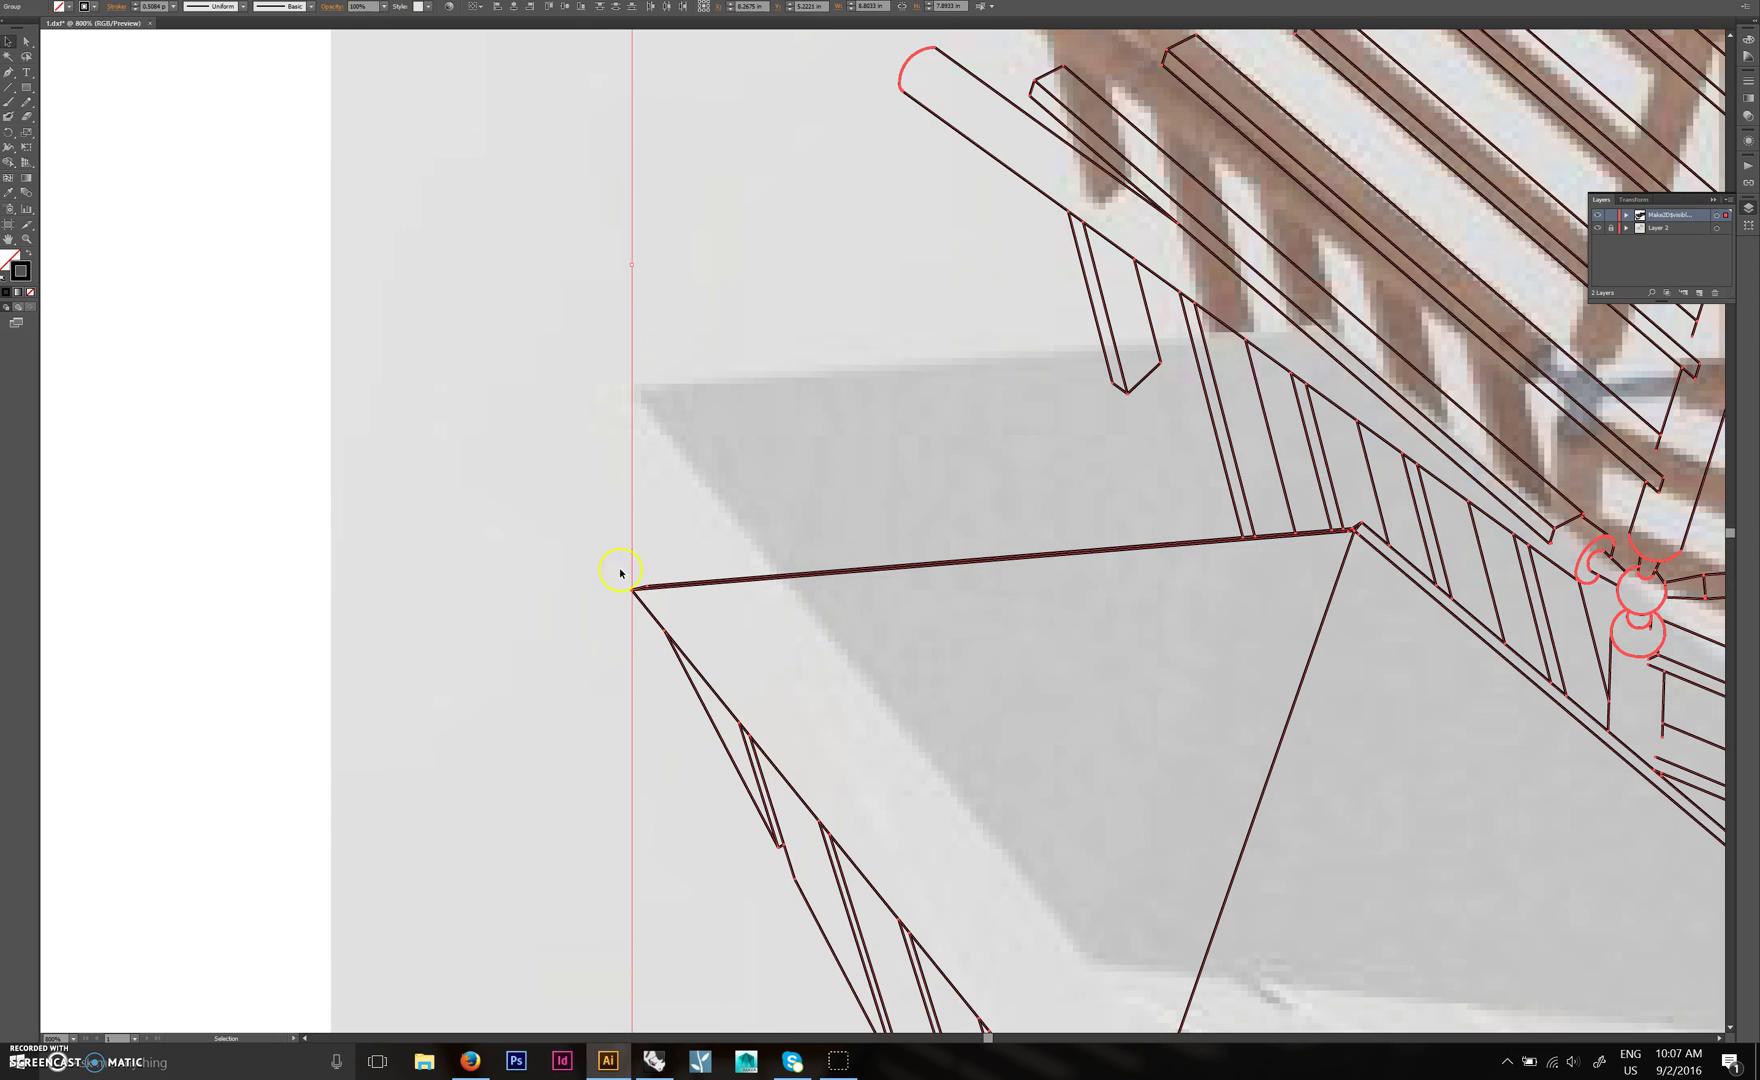
click(633, 422)
alt+scroll(652, 582, down, 6)
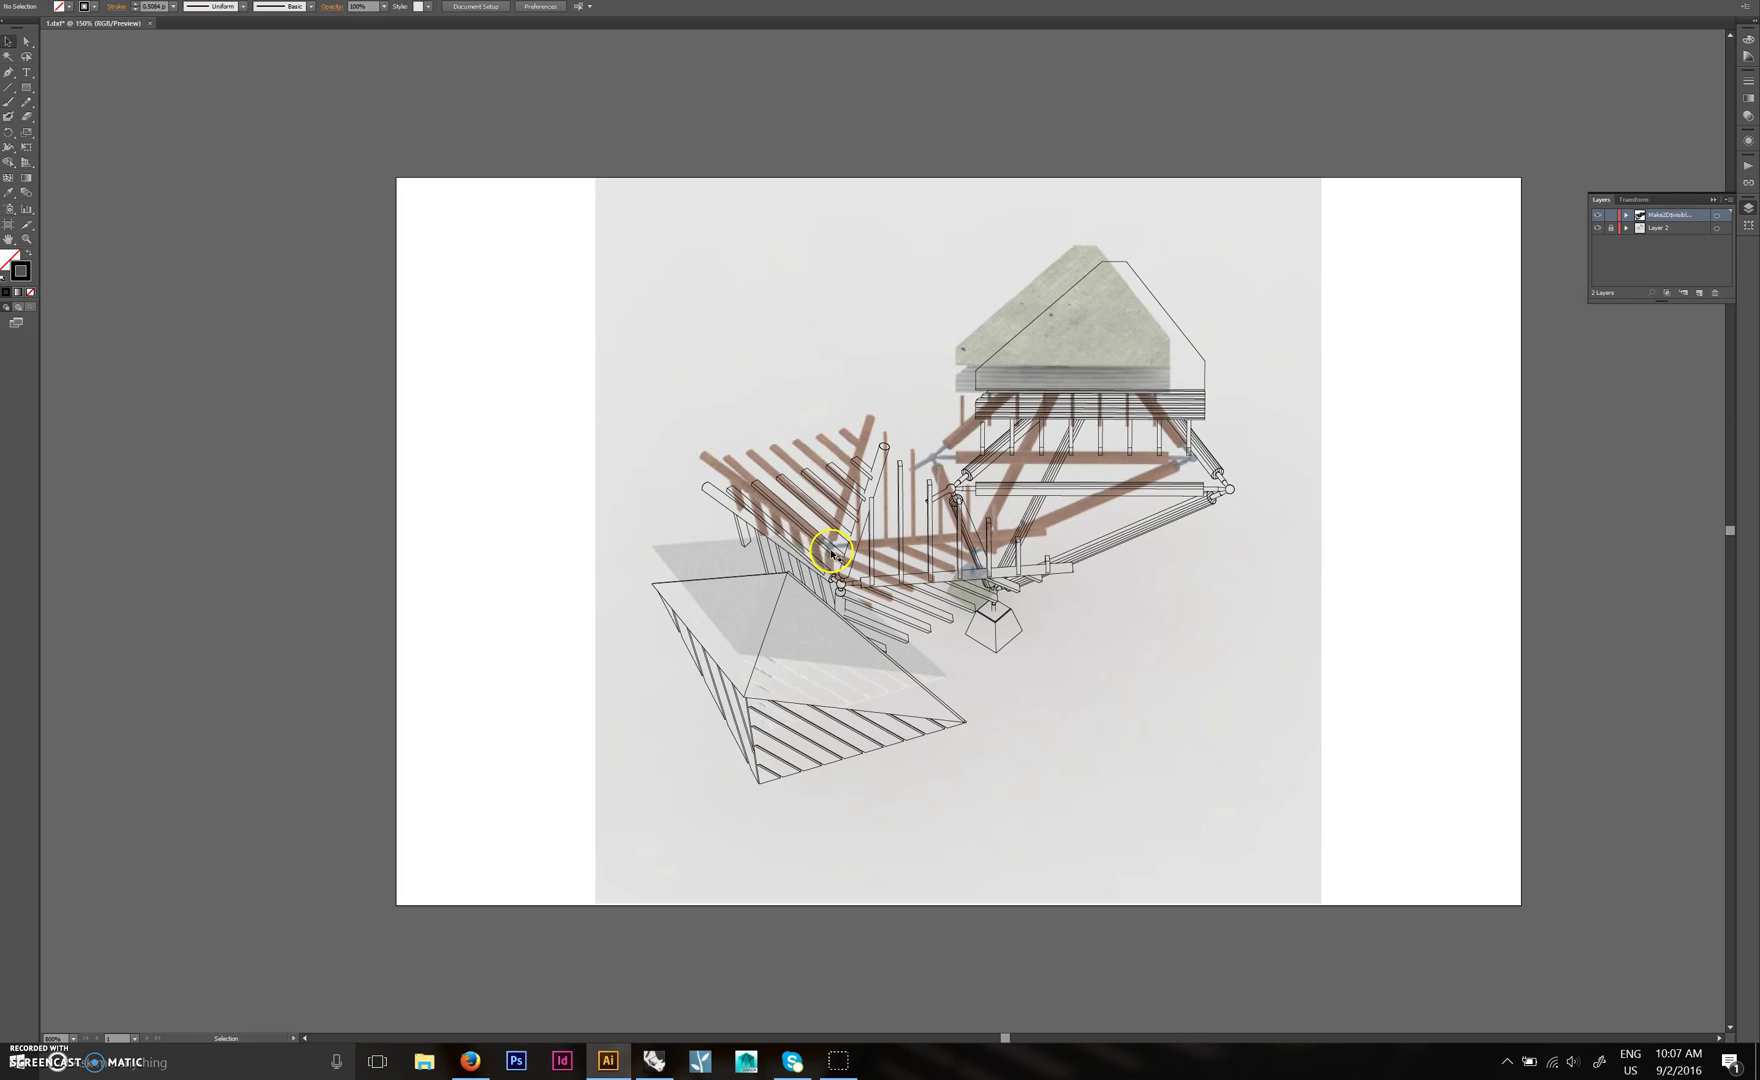
drag(523, 161, 1020, 850)
scroll(982, 550, down, 1)
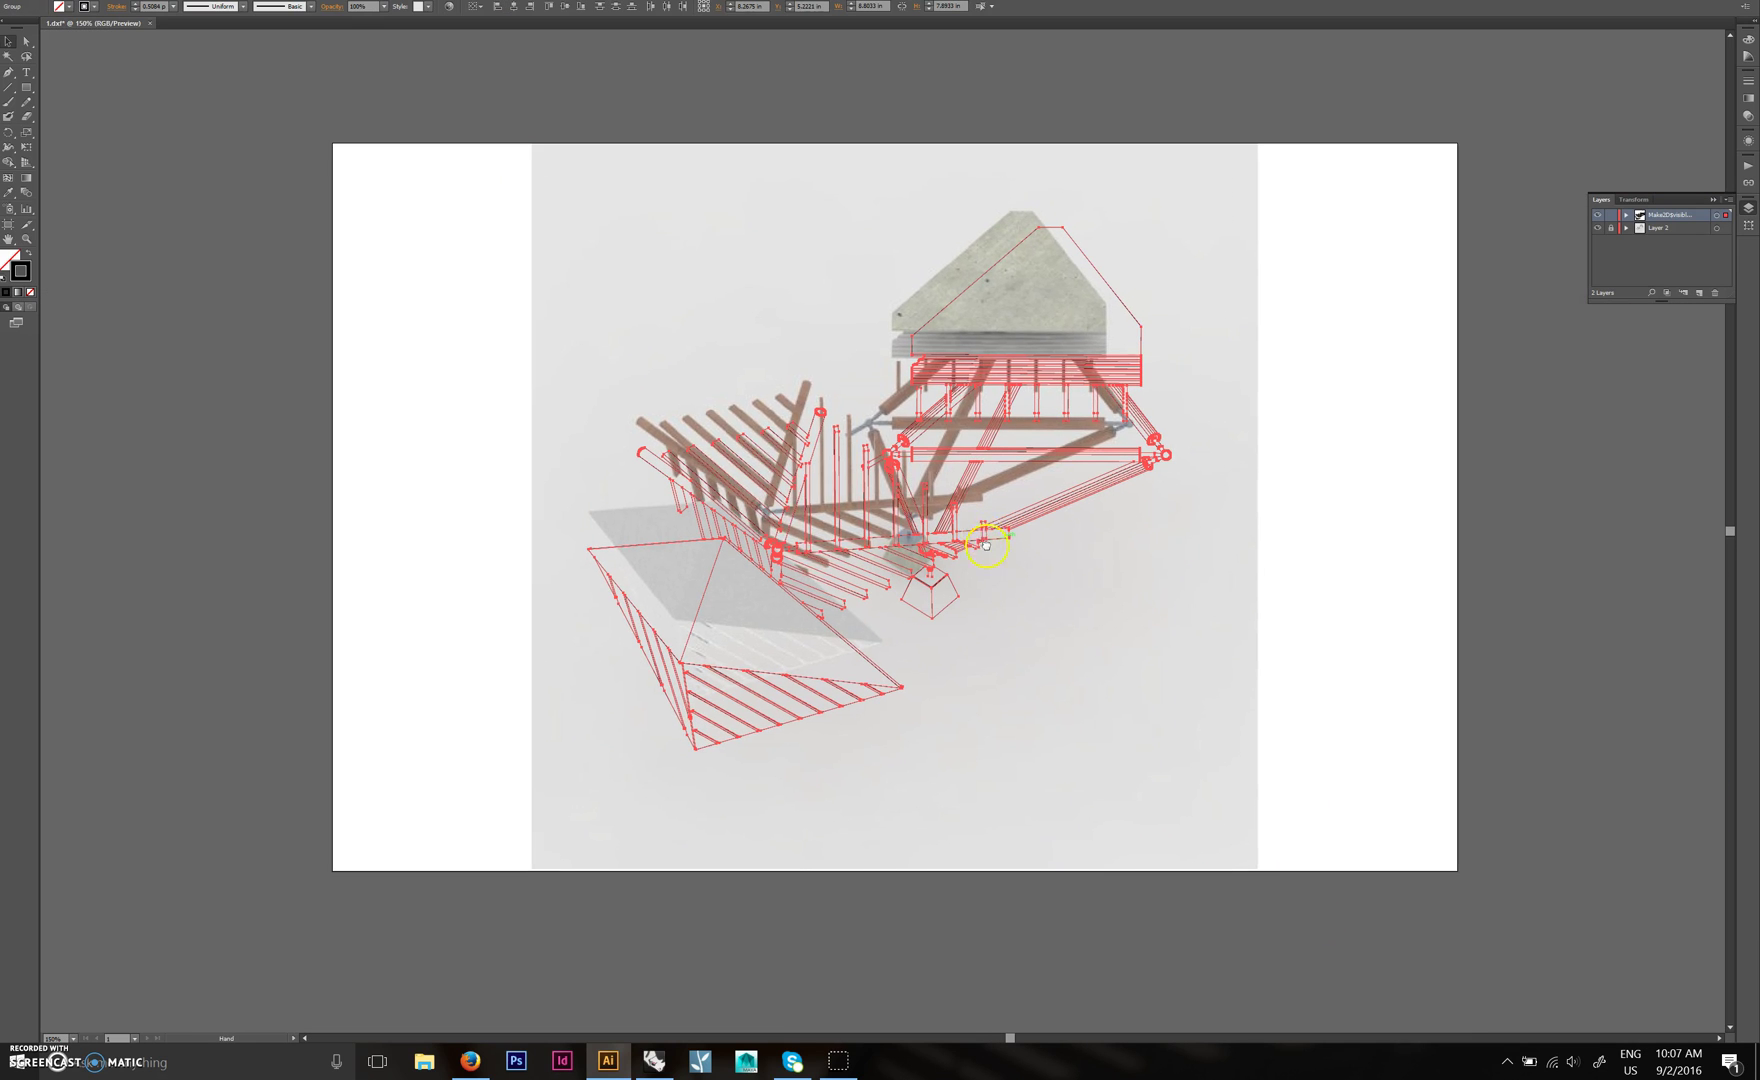
alt+scroll(645, 511, up, 4)
alt+scroll(872, 467, down, 1)
drag(872, 467, 528, 503)
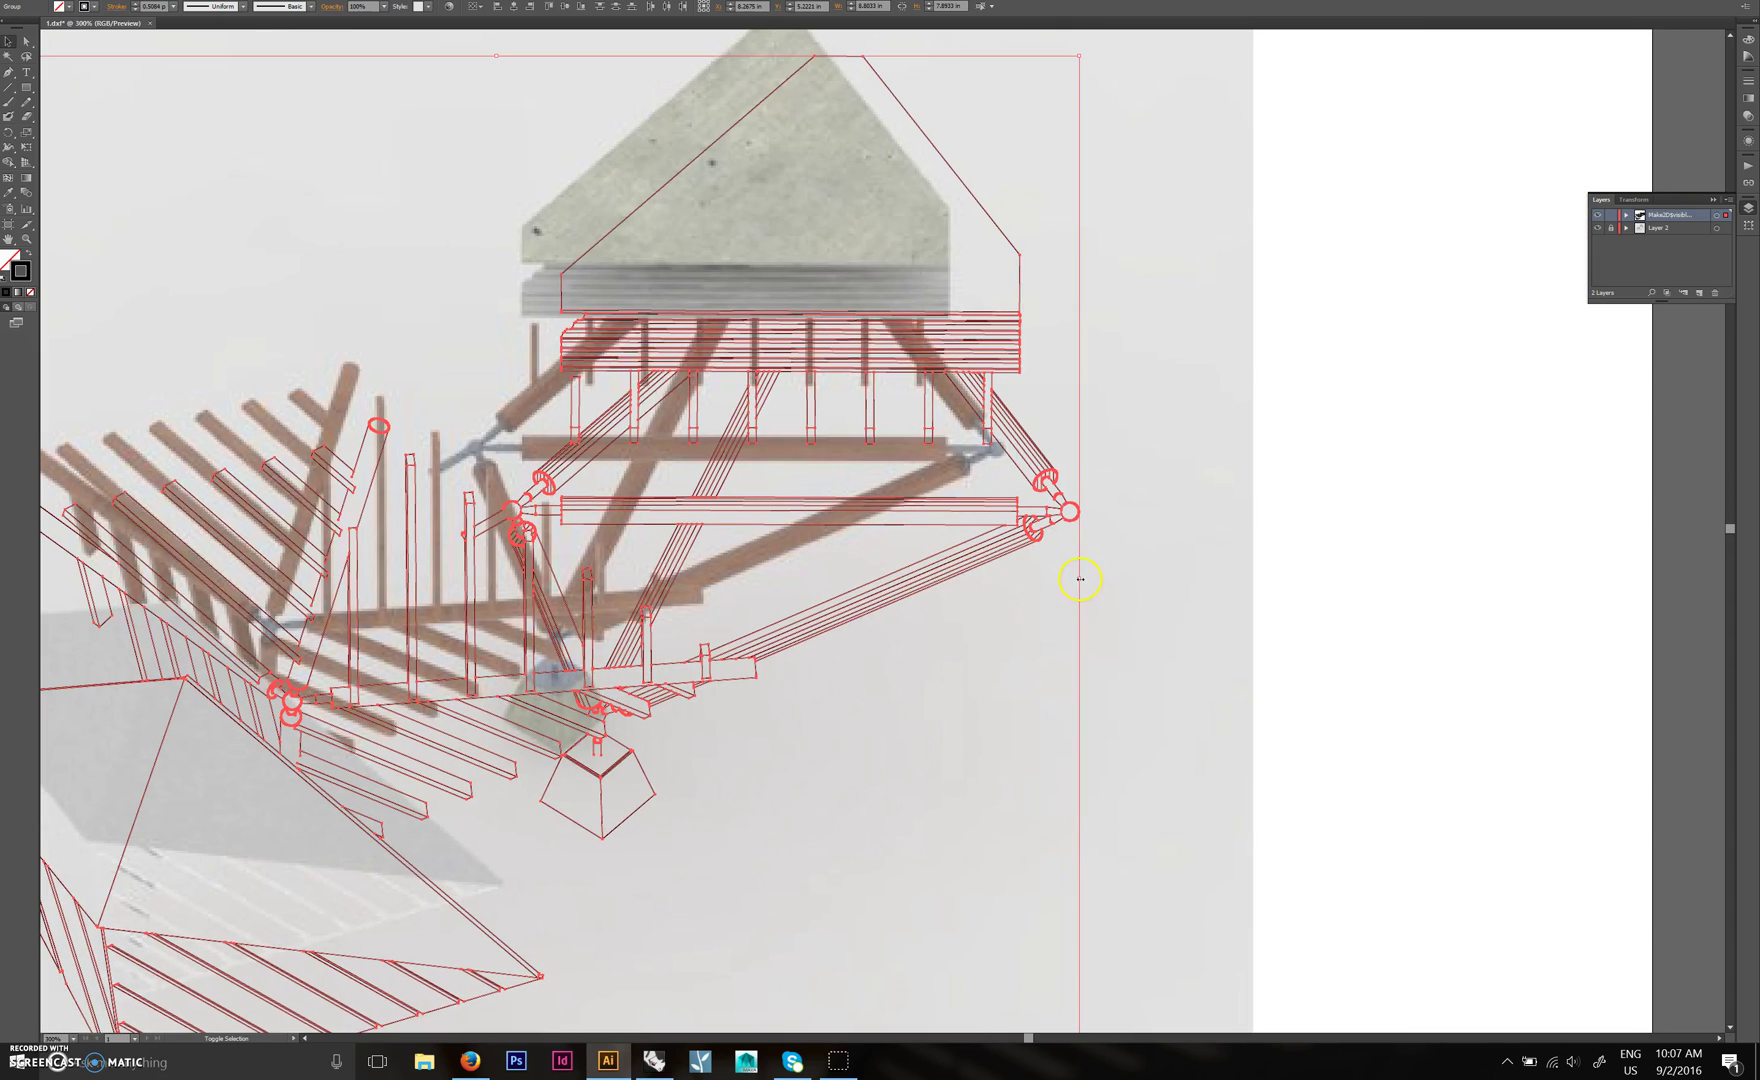
drag(1080, 578, 1004, 576)
alt+scroll(1003, 456, up, 6)
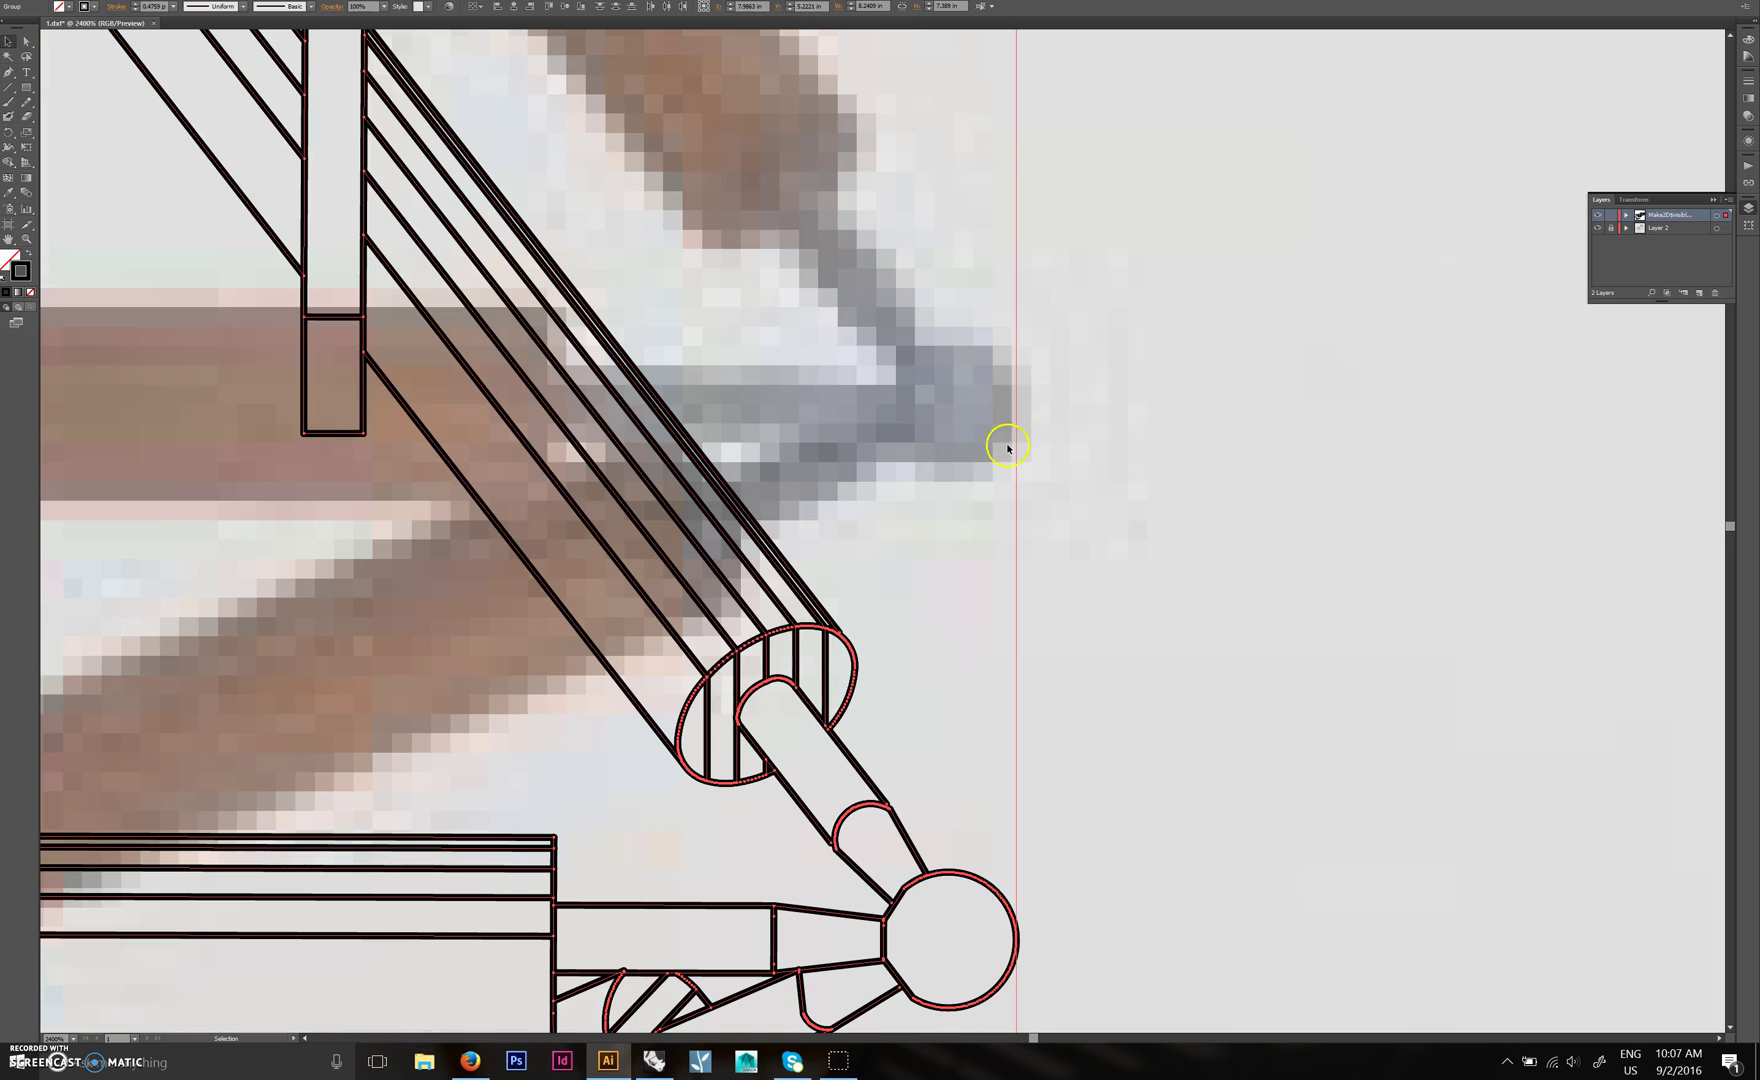
alt+scroll(1004, 420, down, 2)
scroll(1012, 640, down, 1)
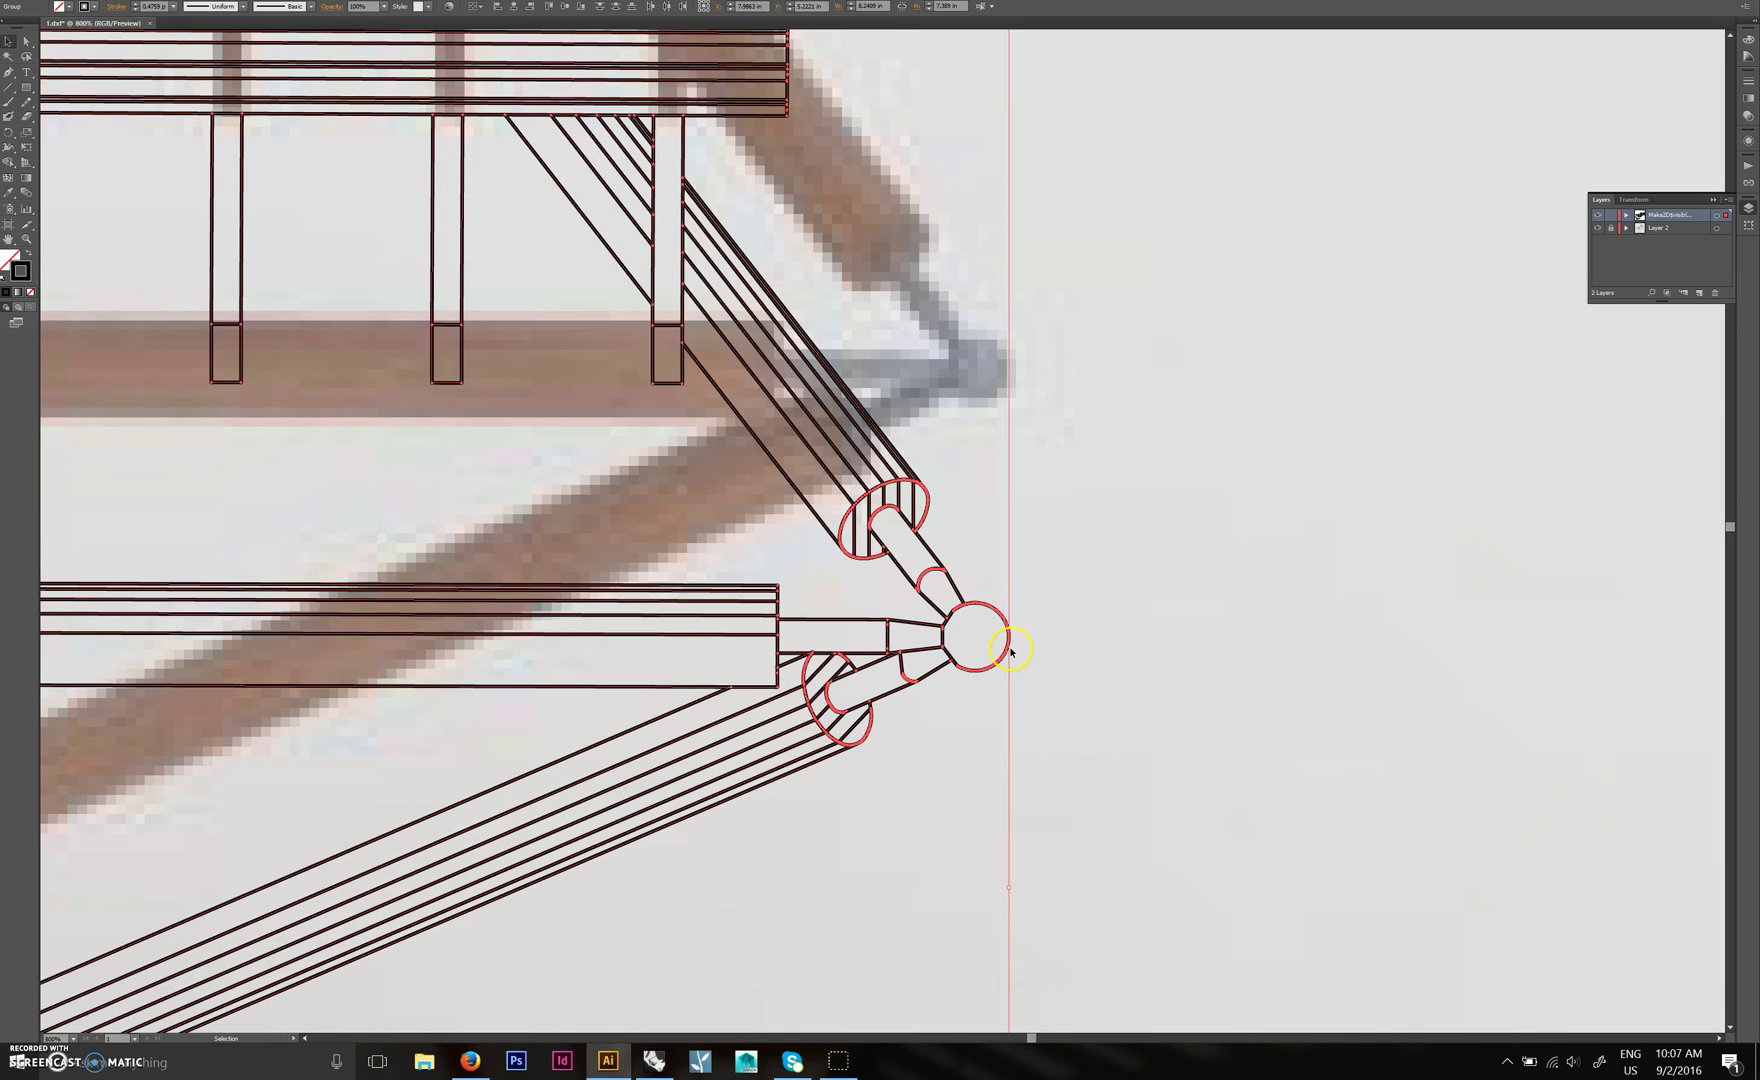
alt+scroll(1011, 652, down, 5)
alt+scroll(1006, 601, up, 4)
shift+drag(993, 614, 1004, 478)
alt+scroll(1004, 478, down, 3)
drag(758, 573, 1285, 491)
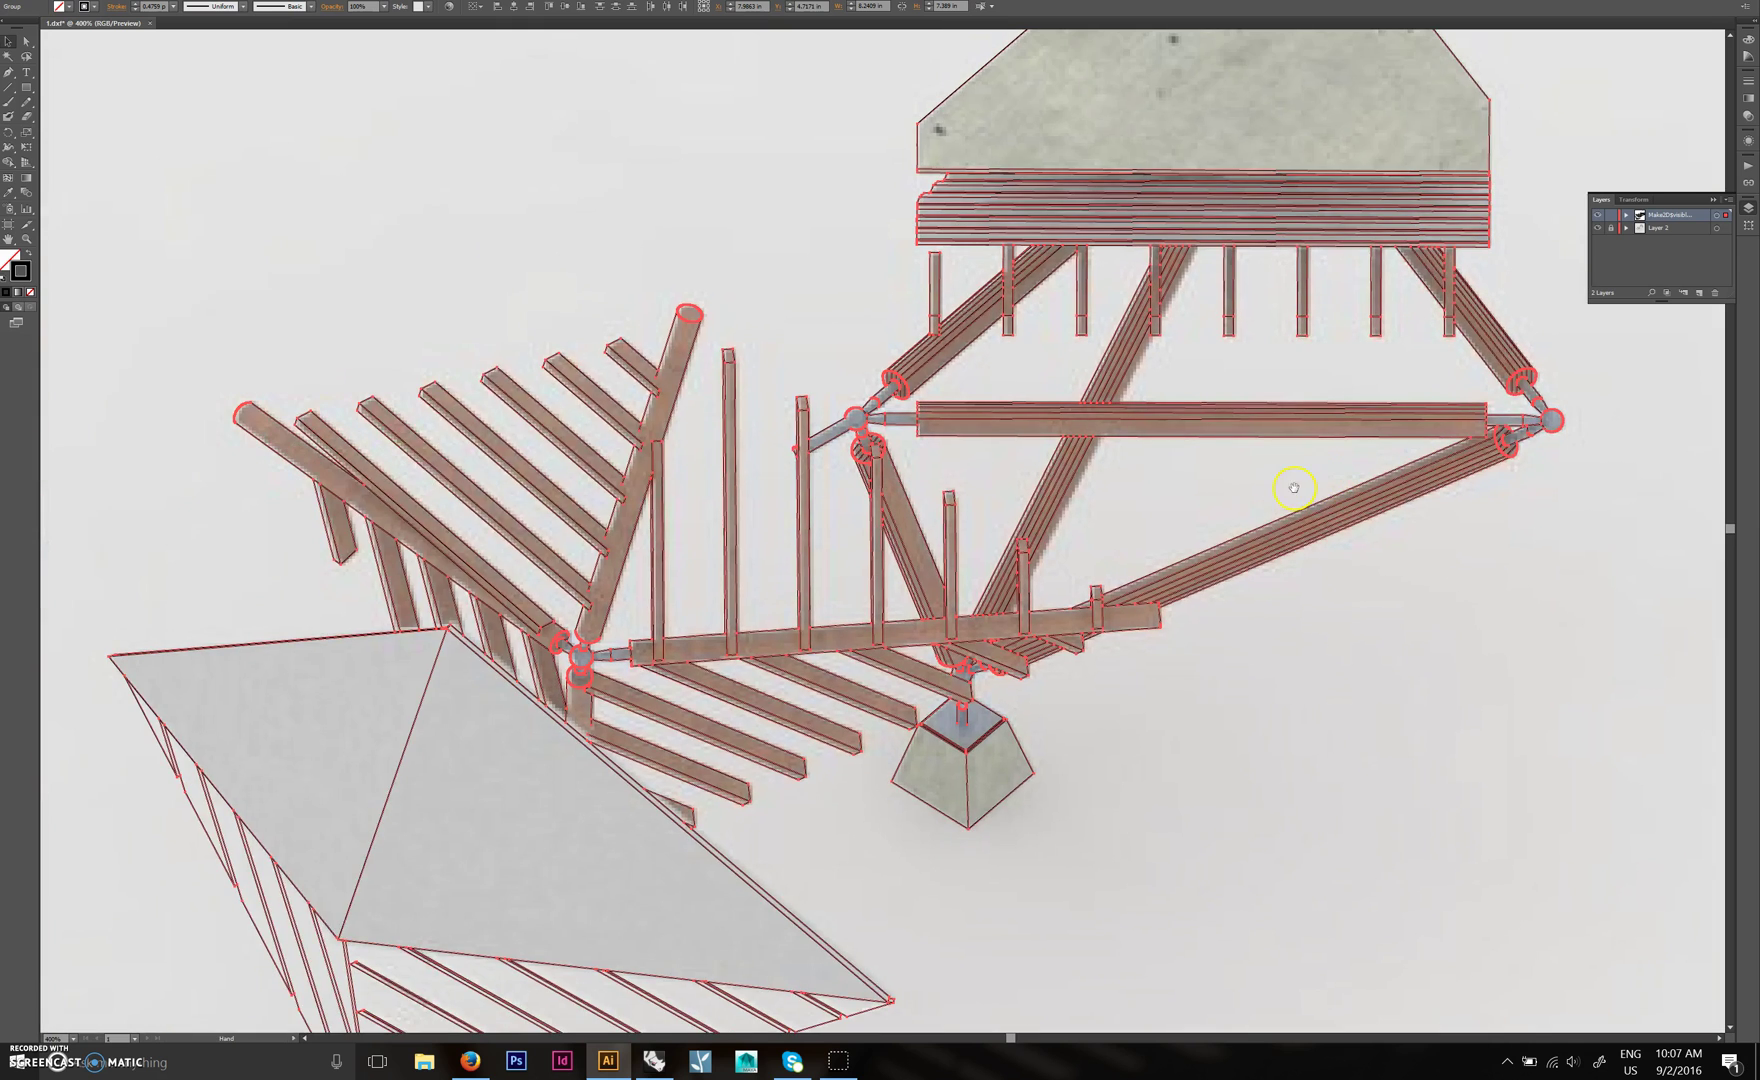
alt+scroll(949, 600, up, 3)
alt+scroll(621, 550, up, 3)
drag(739, 299, 660, 503)
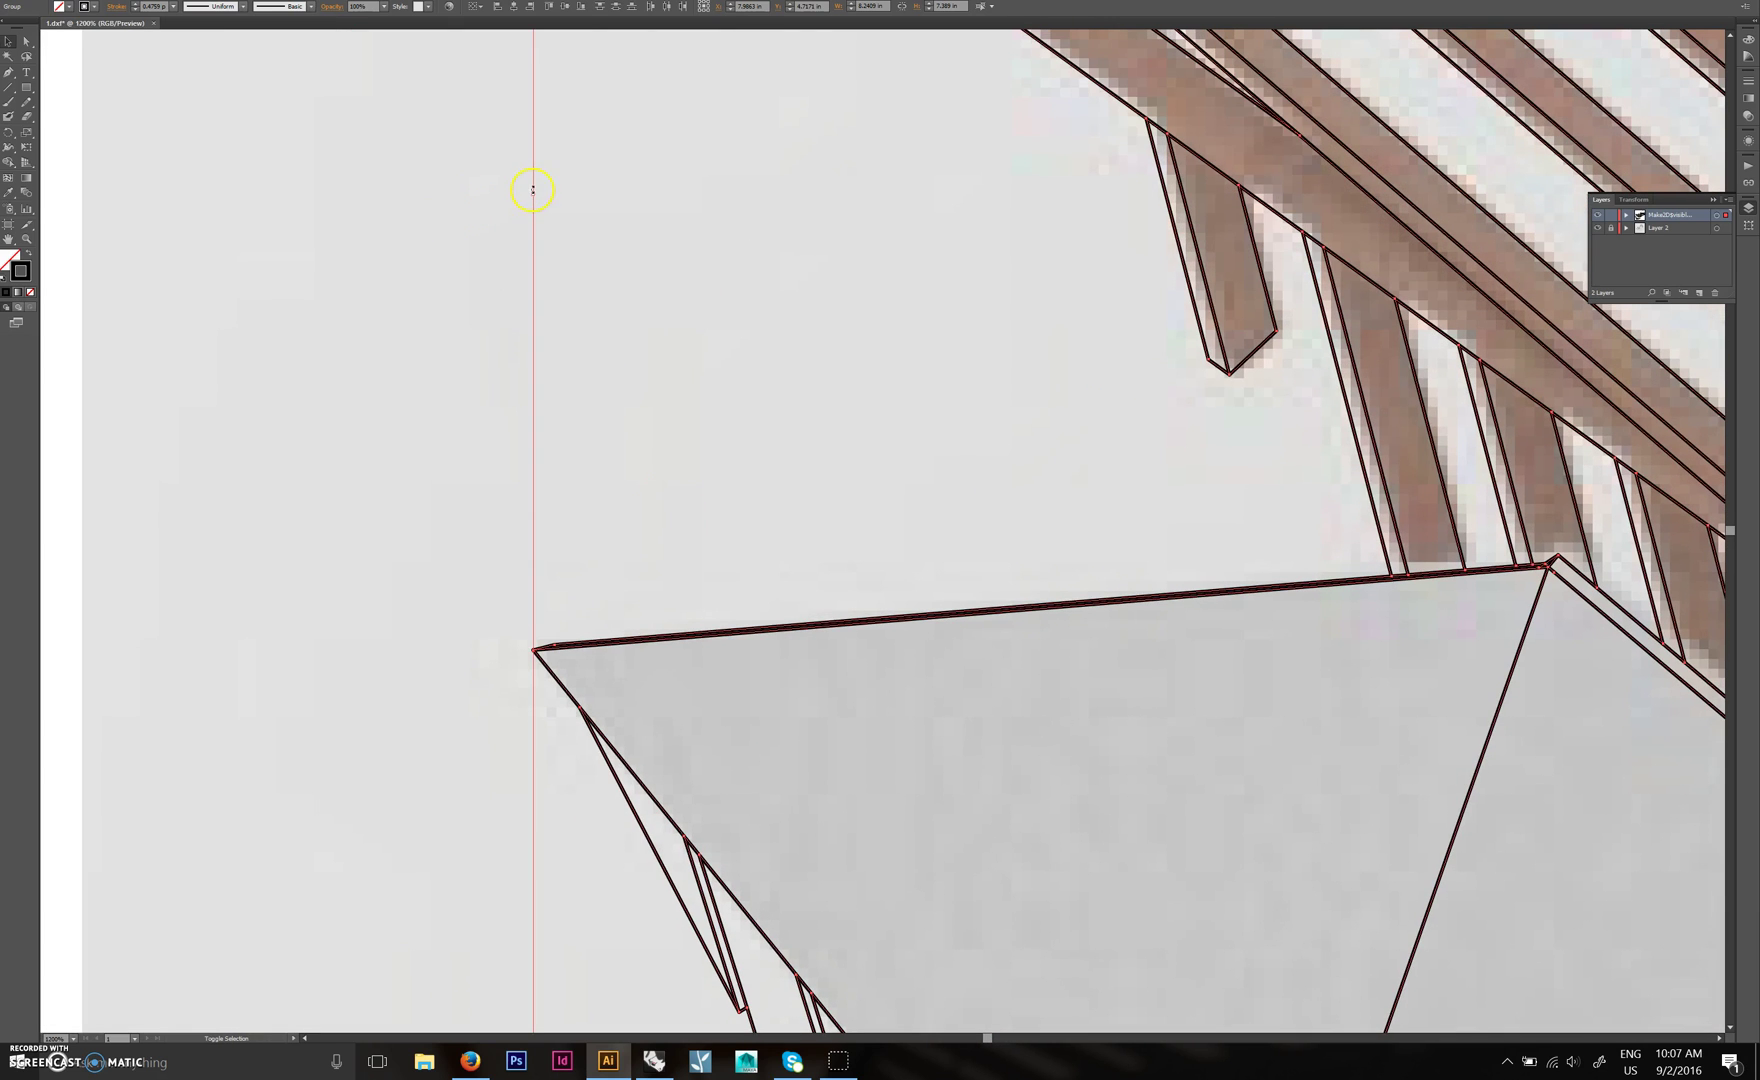
drag(534, 195, 538, 193)
alt+scroll(648, 280, down, 4)
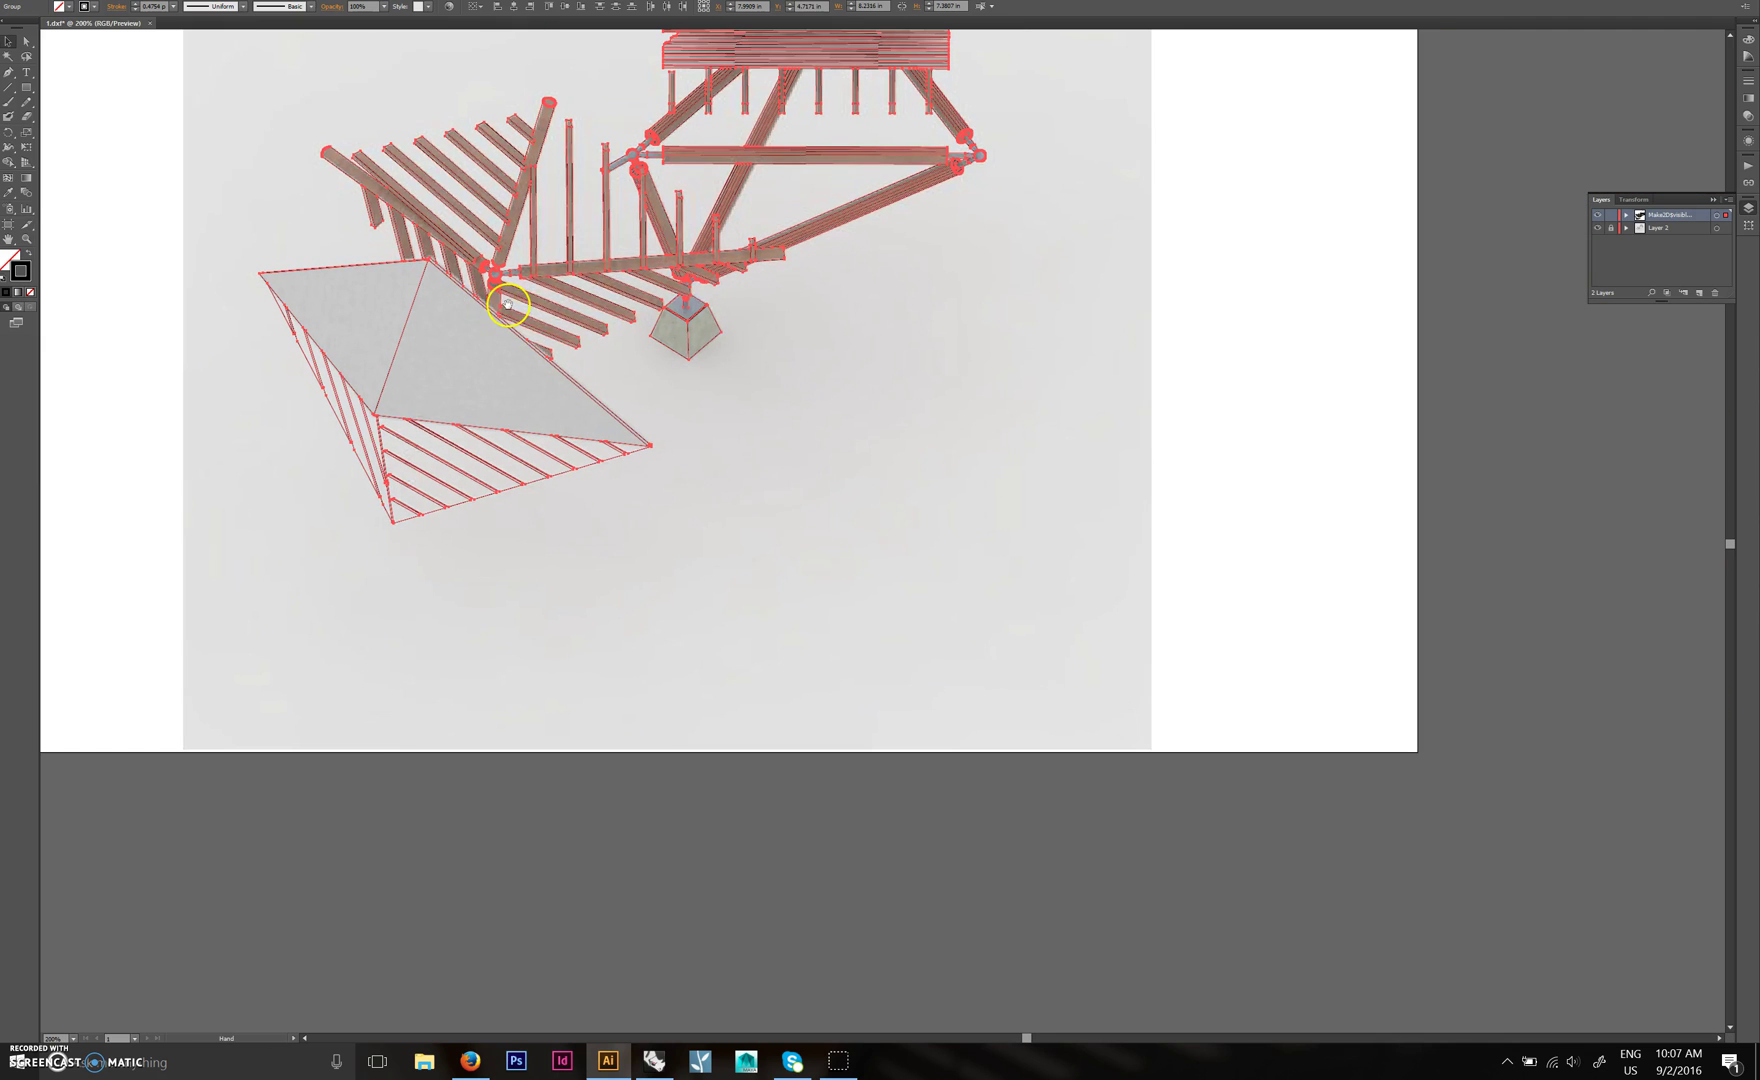
Deselect and zoom out to view the whole composition centred on the artboard.
click(1386, 348)
scroll(1340, 390, up, 3)
scroll(1340, 390, left, 3)
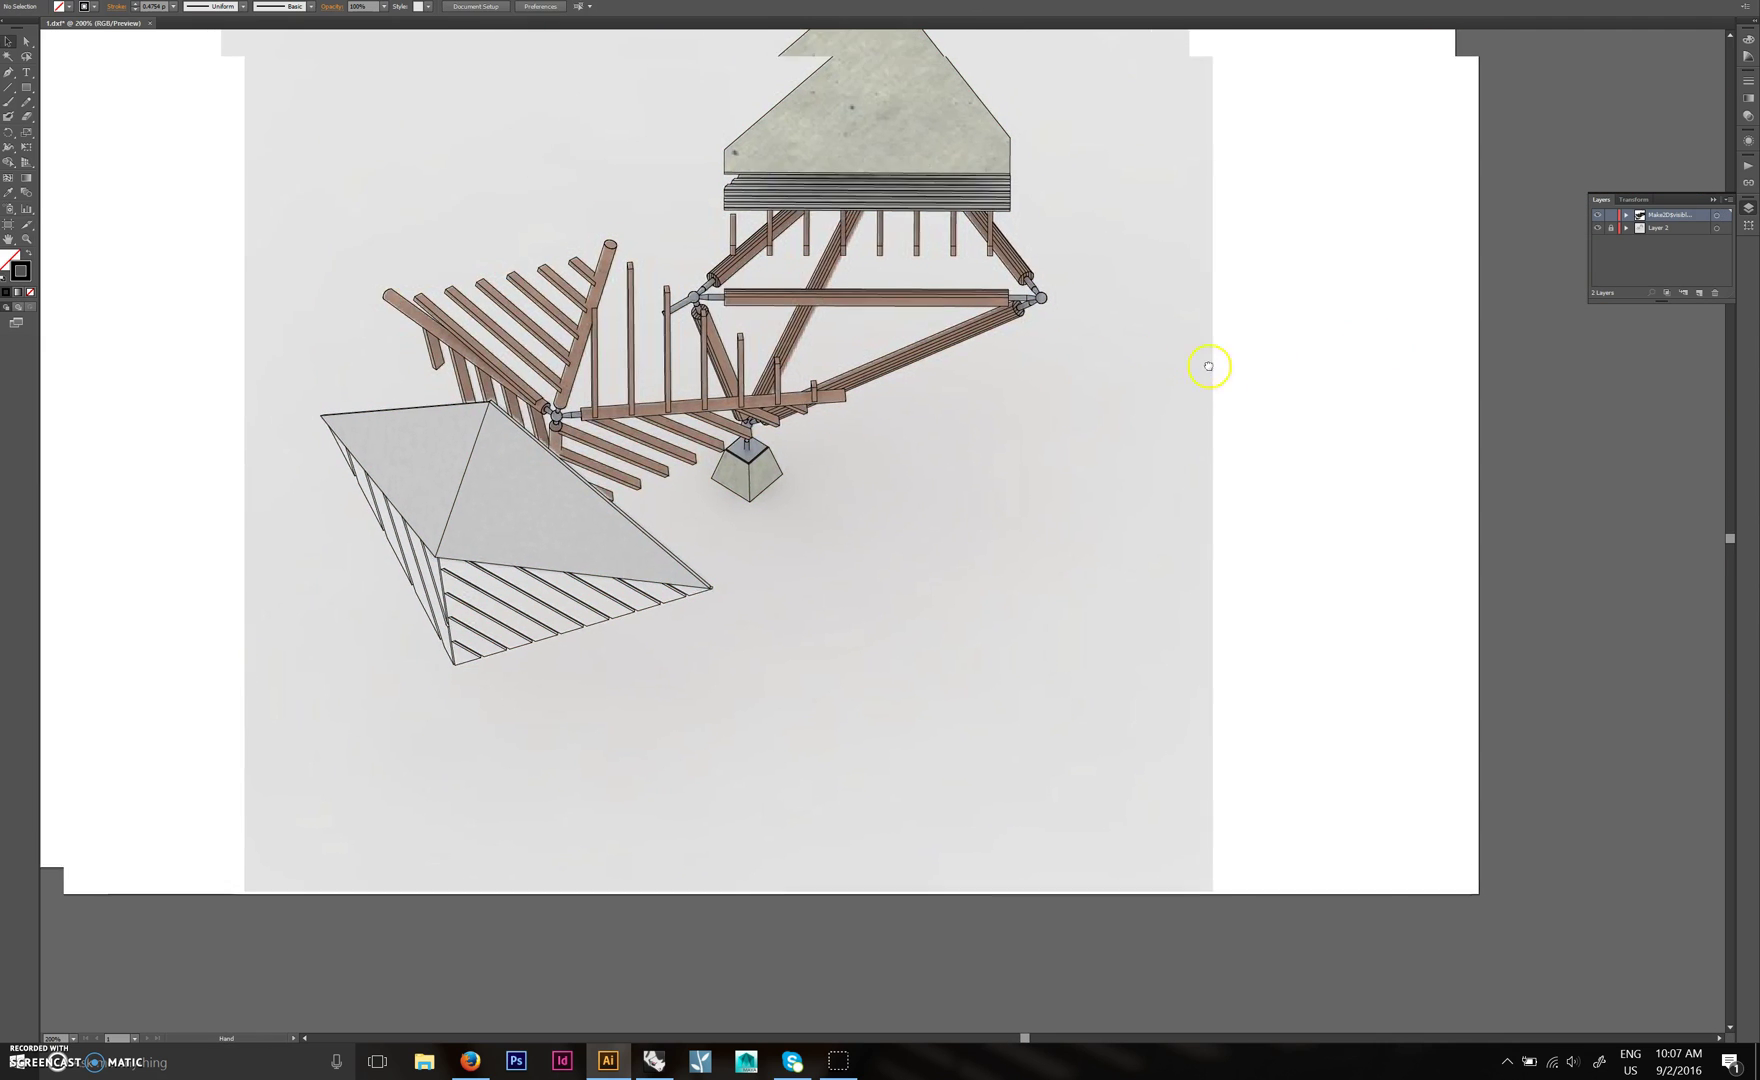
drag(973, 592, 1081, 640)
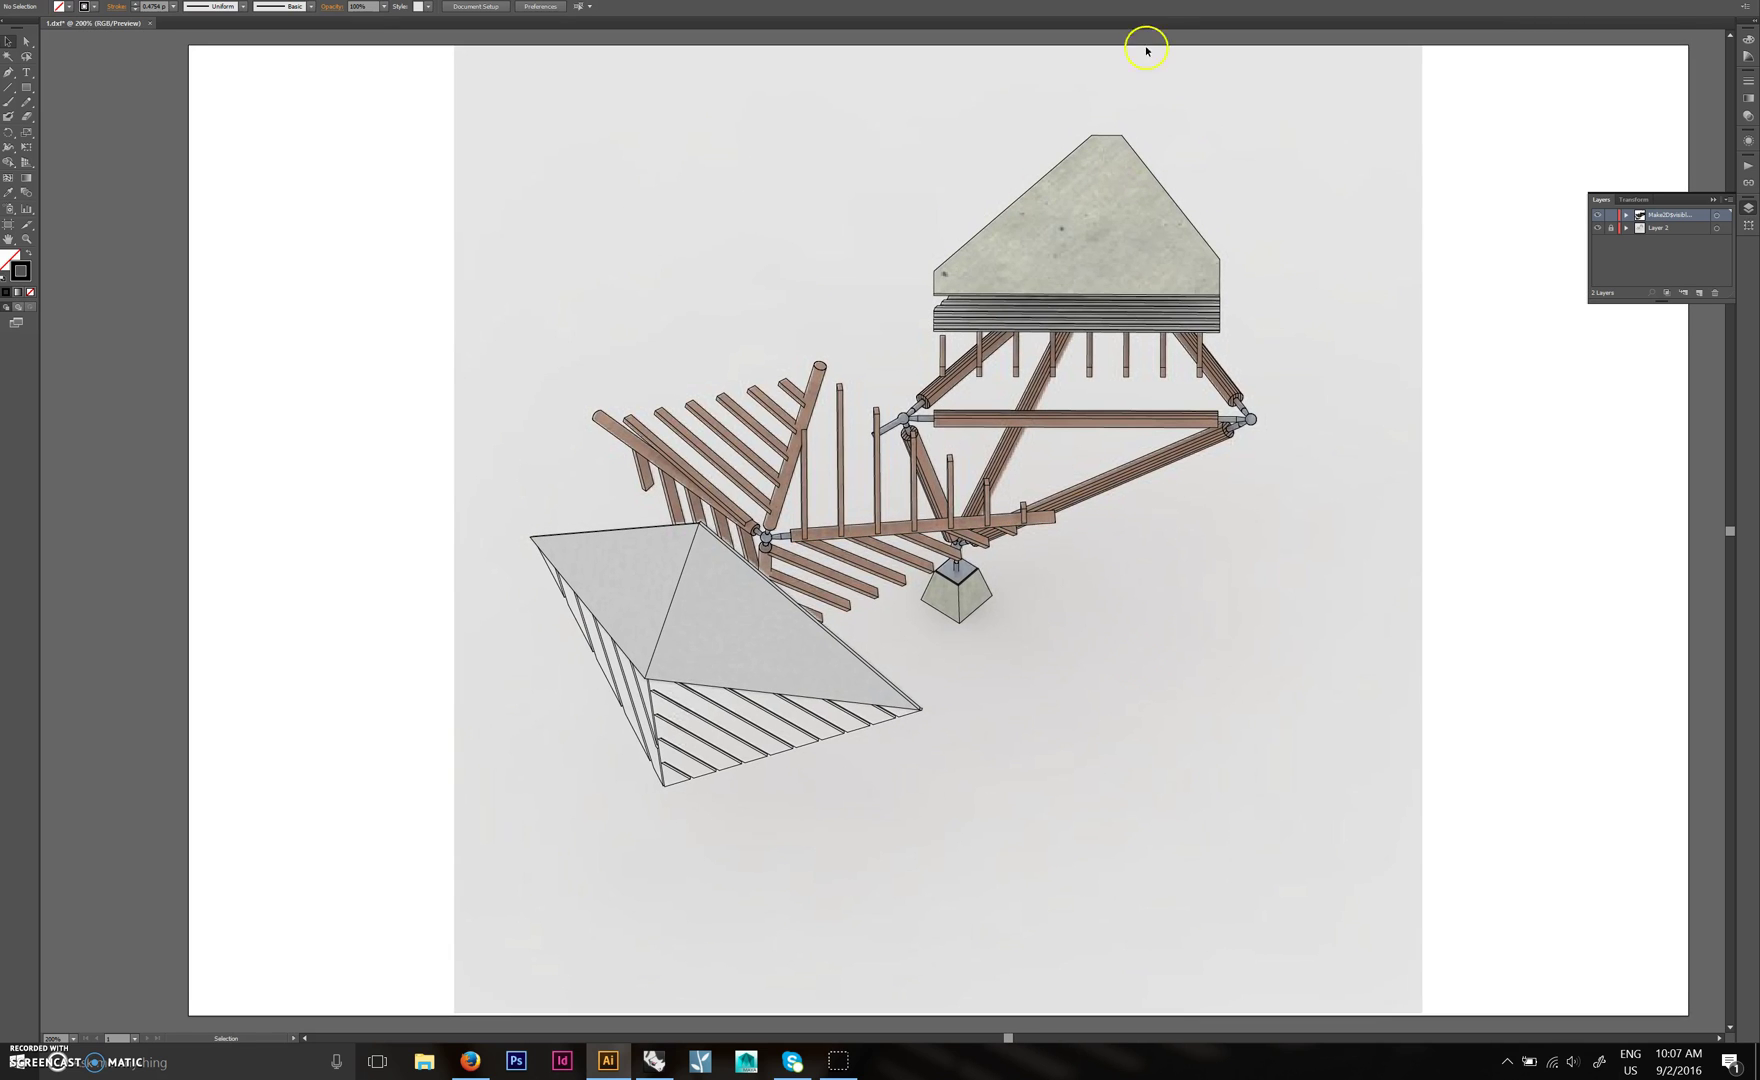
scroll(1395, 330, right, 1)
mouse_move(1101, 549)
mouse_down()
mouse_move(1113, 522)
mouse_move(1081, 520)
mouse_up()
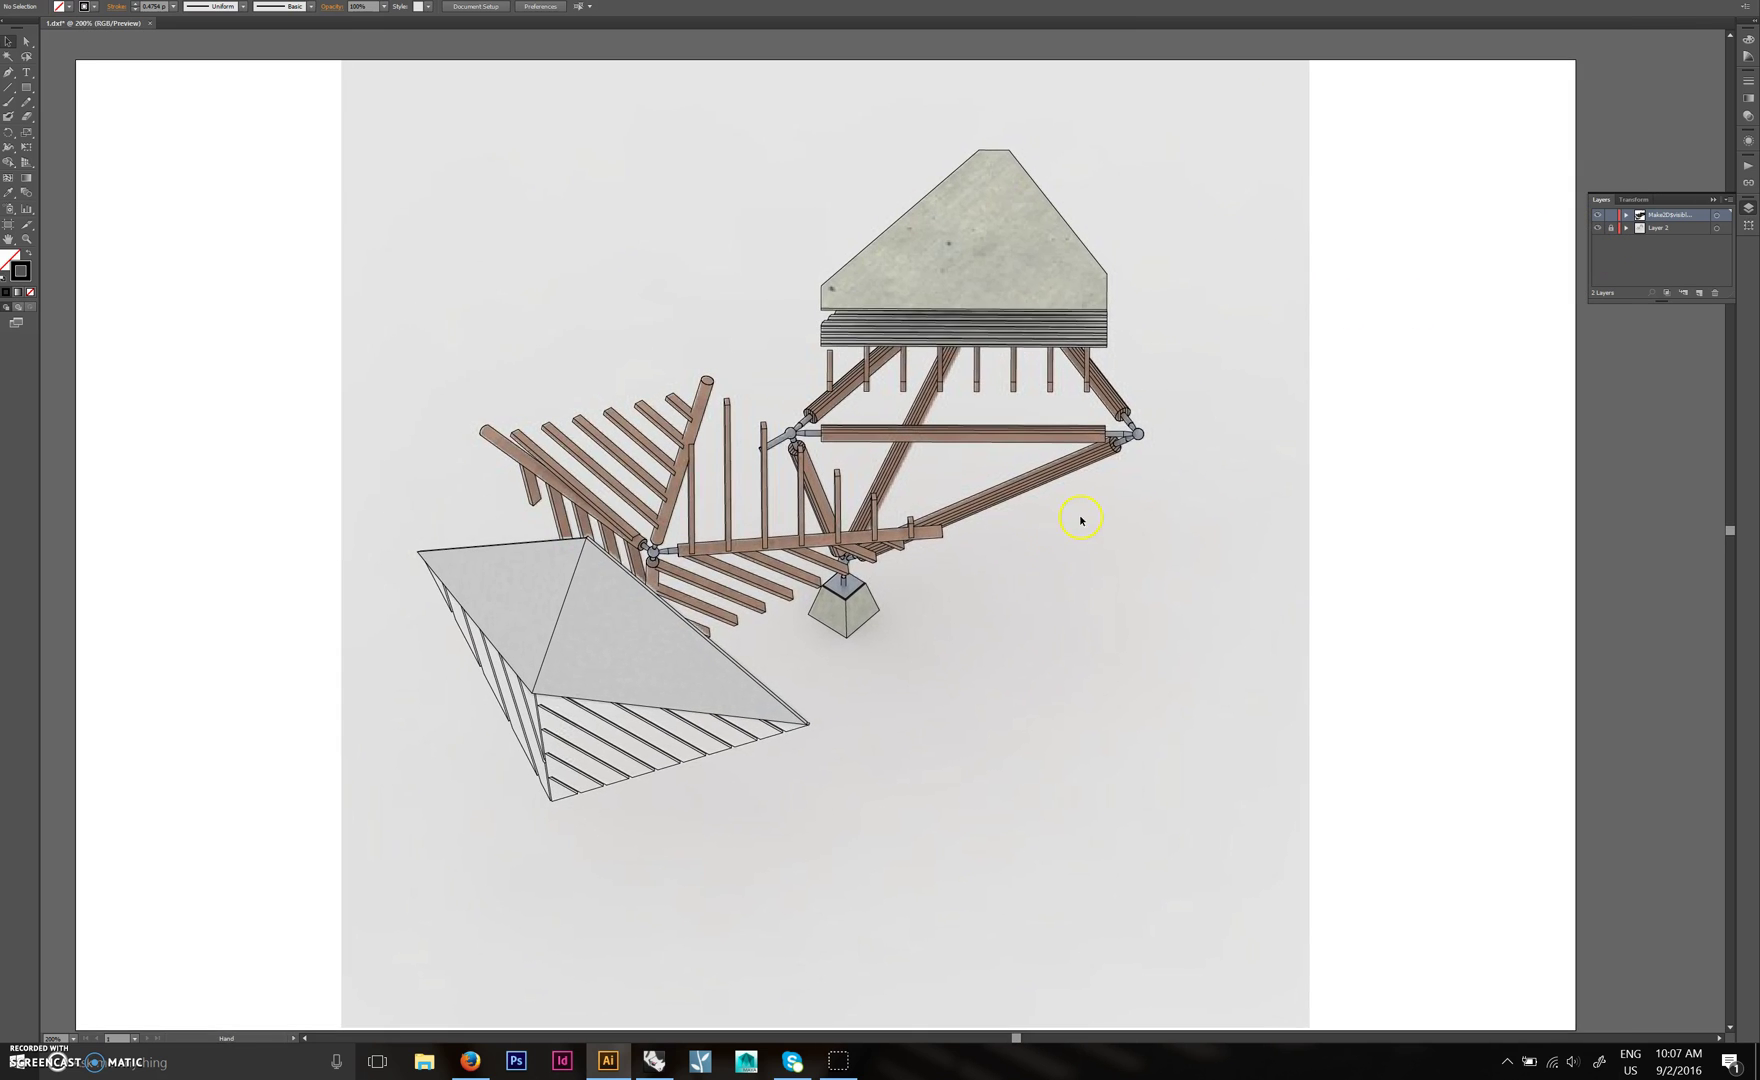
drag(1207, 516, 1211, 508)
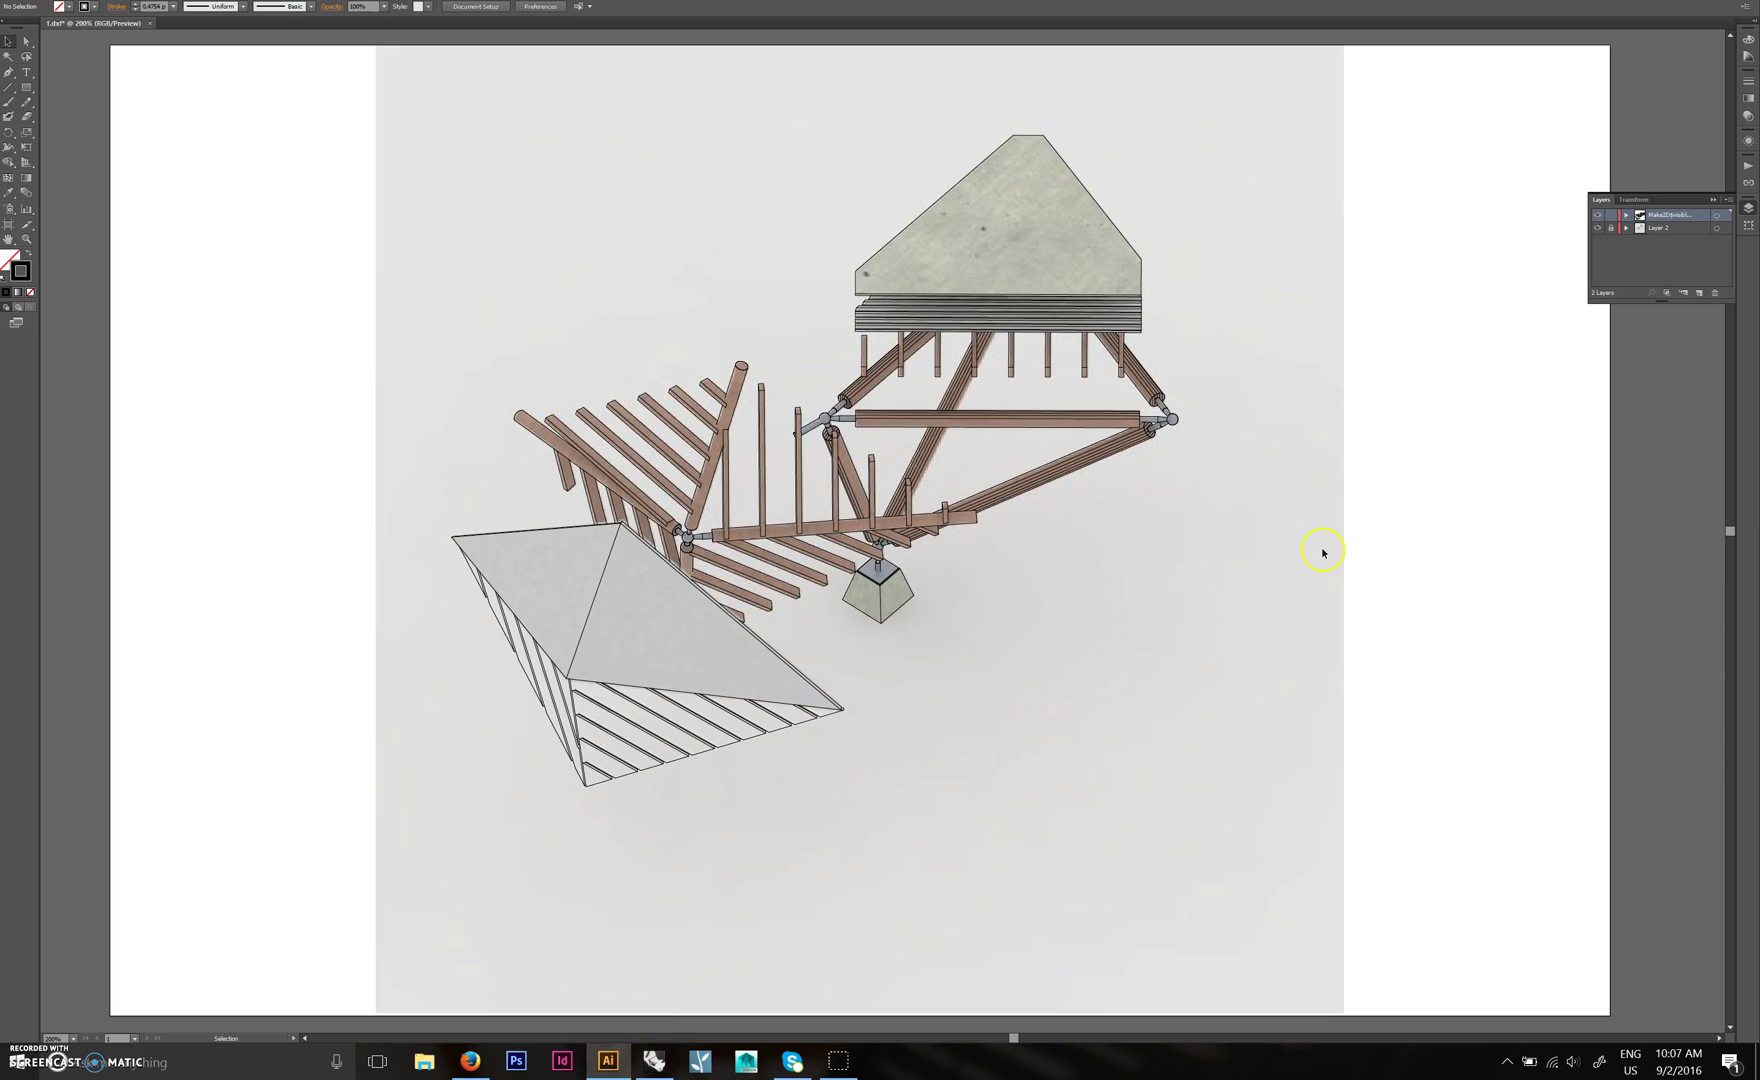
key(ctrl+minus)
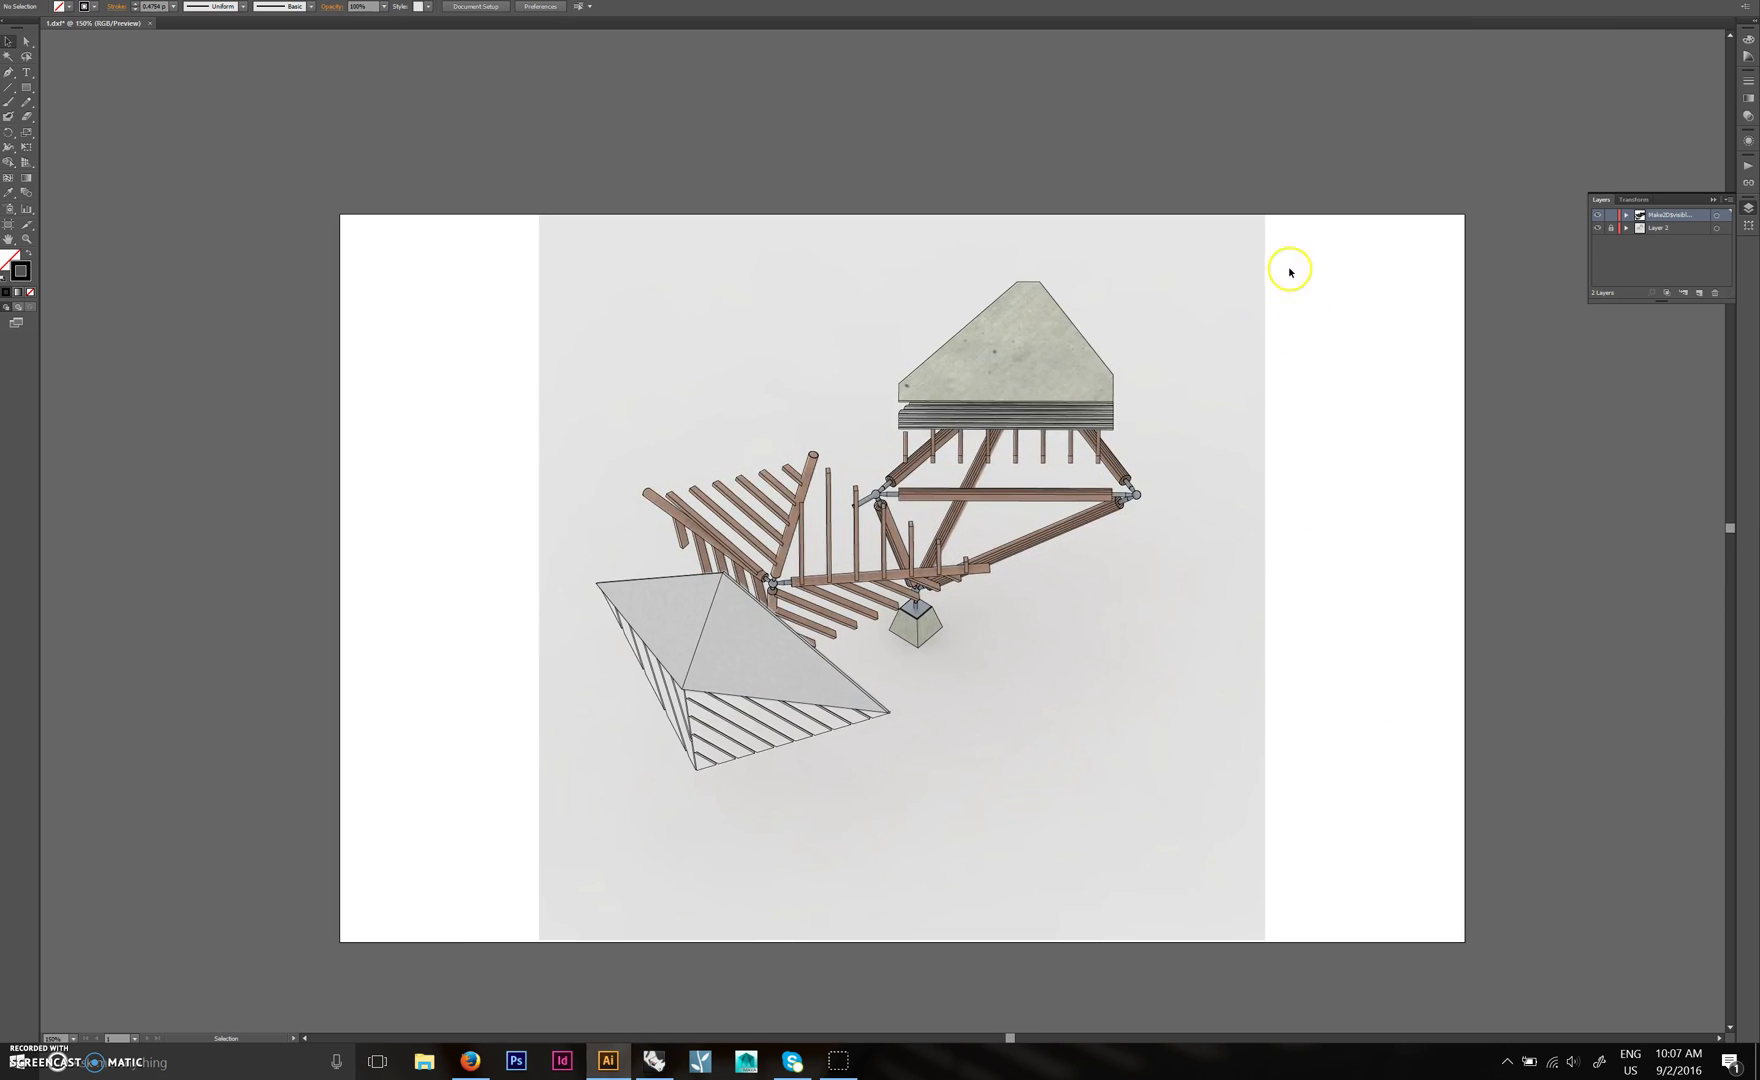
drag(1068, 656, 1093, 638)
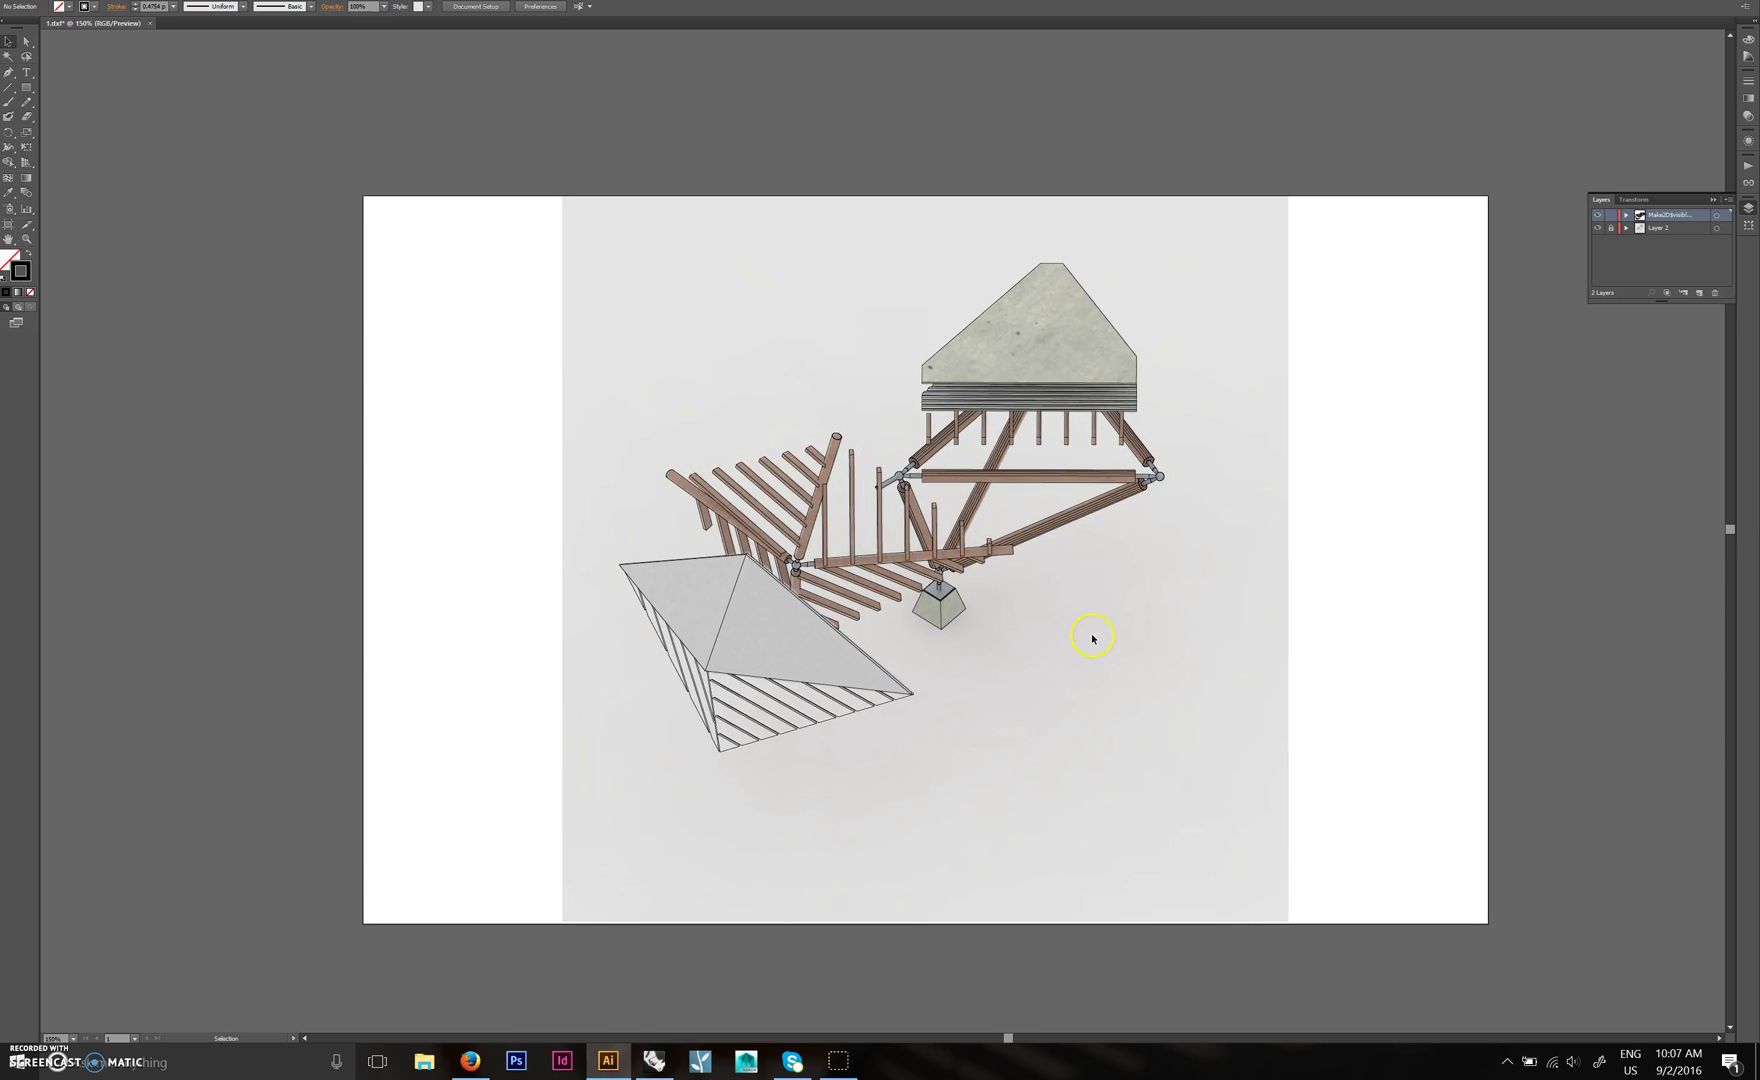
Switch to Firefox, exit full screen, and scroll through the truss-tessellation project's drawings.
click(472, 1068)
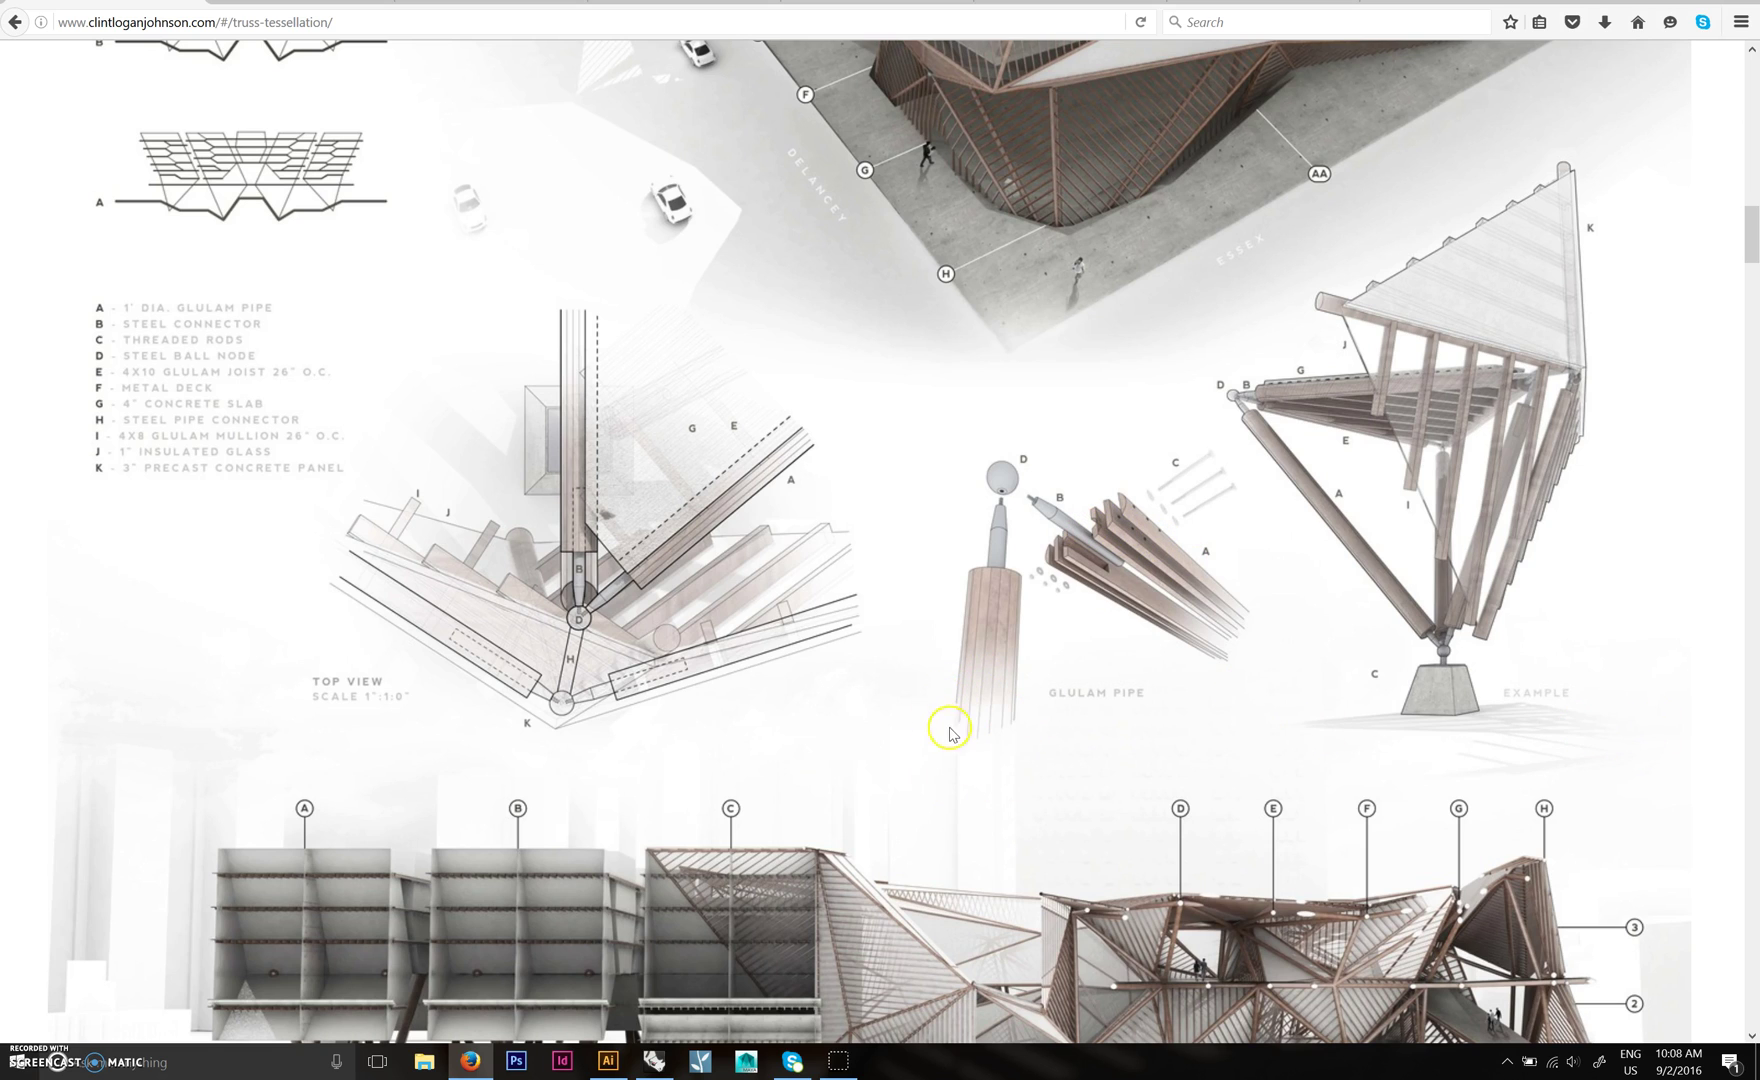
key(F11)
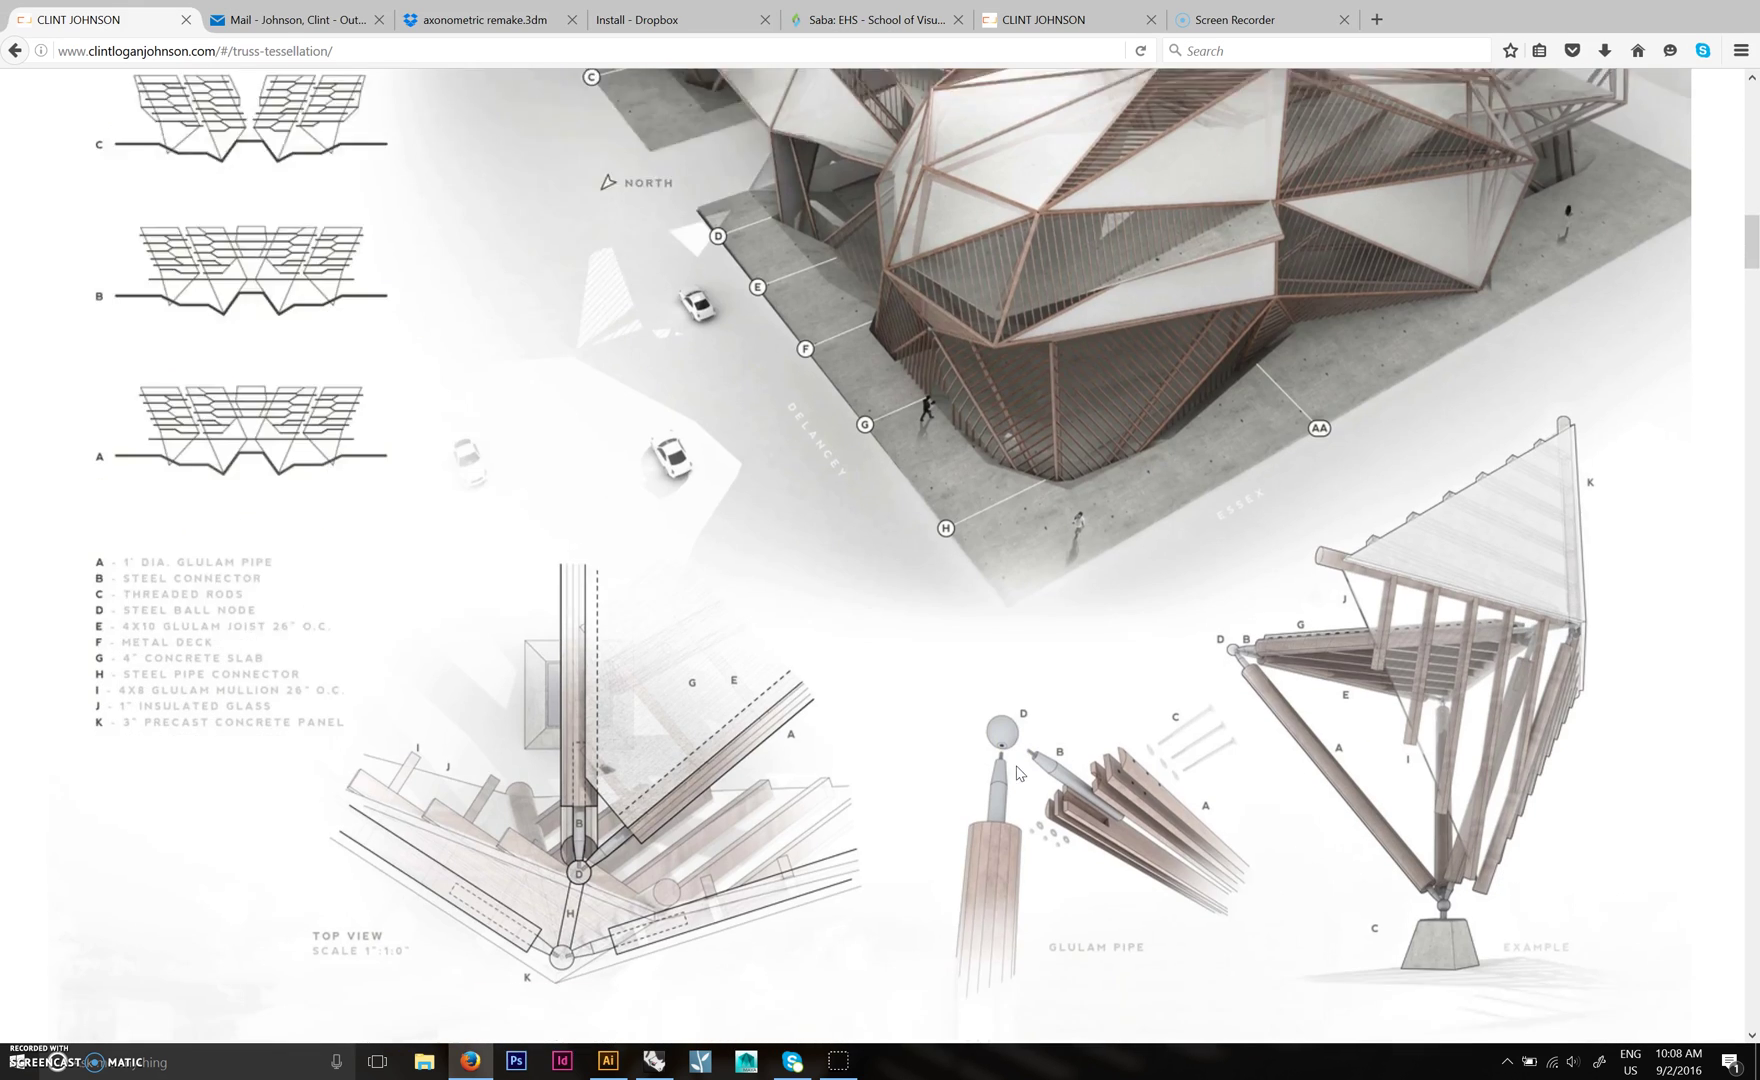
scroll(557, 388, down, 1)
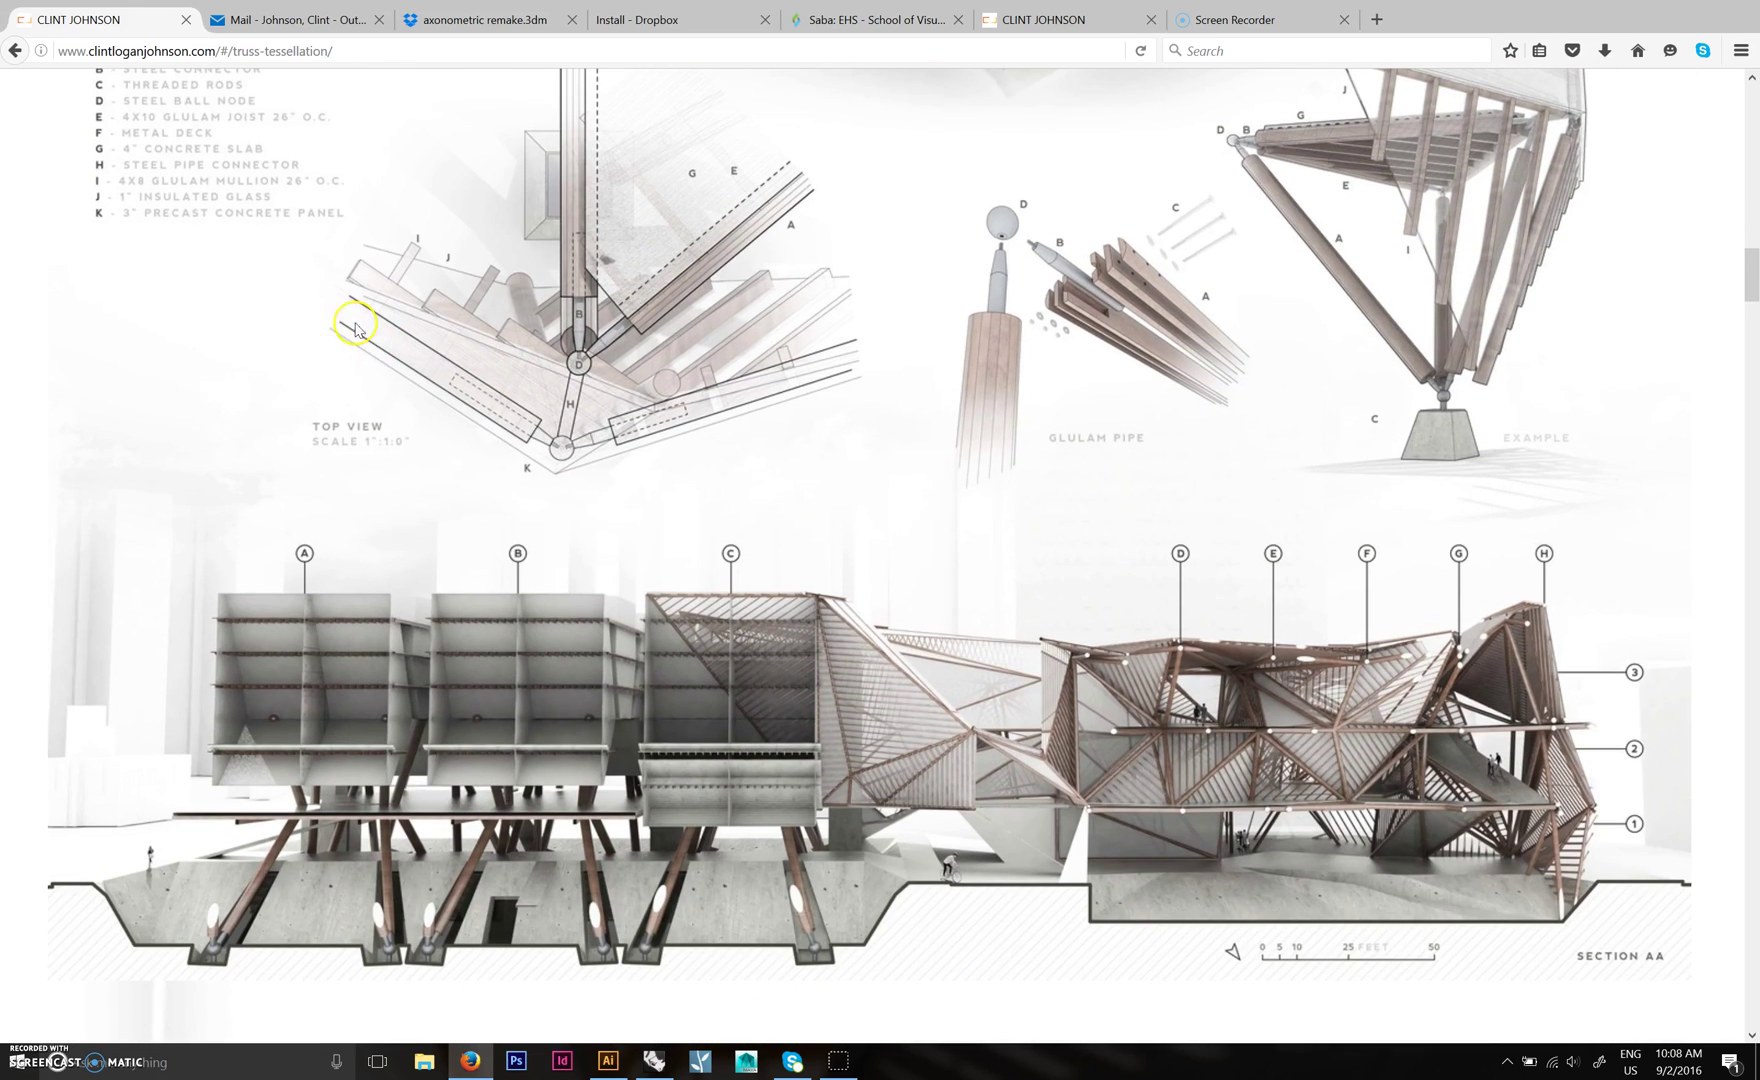
scroll(1005, 465, down, 8)
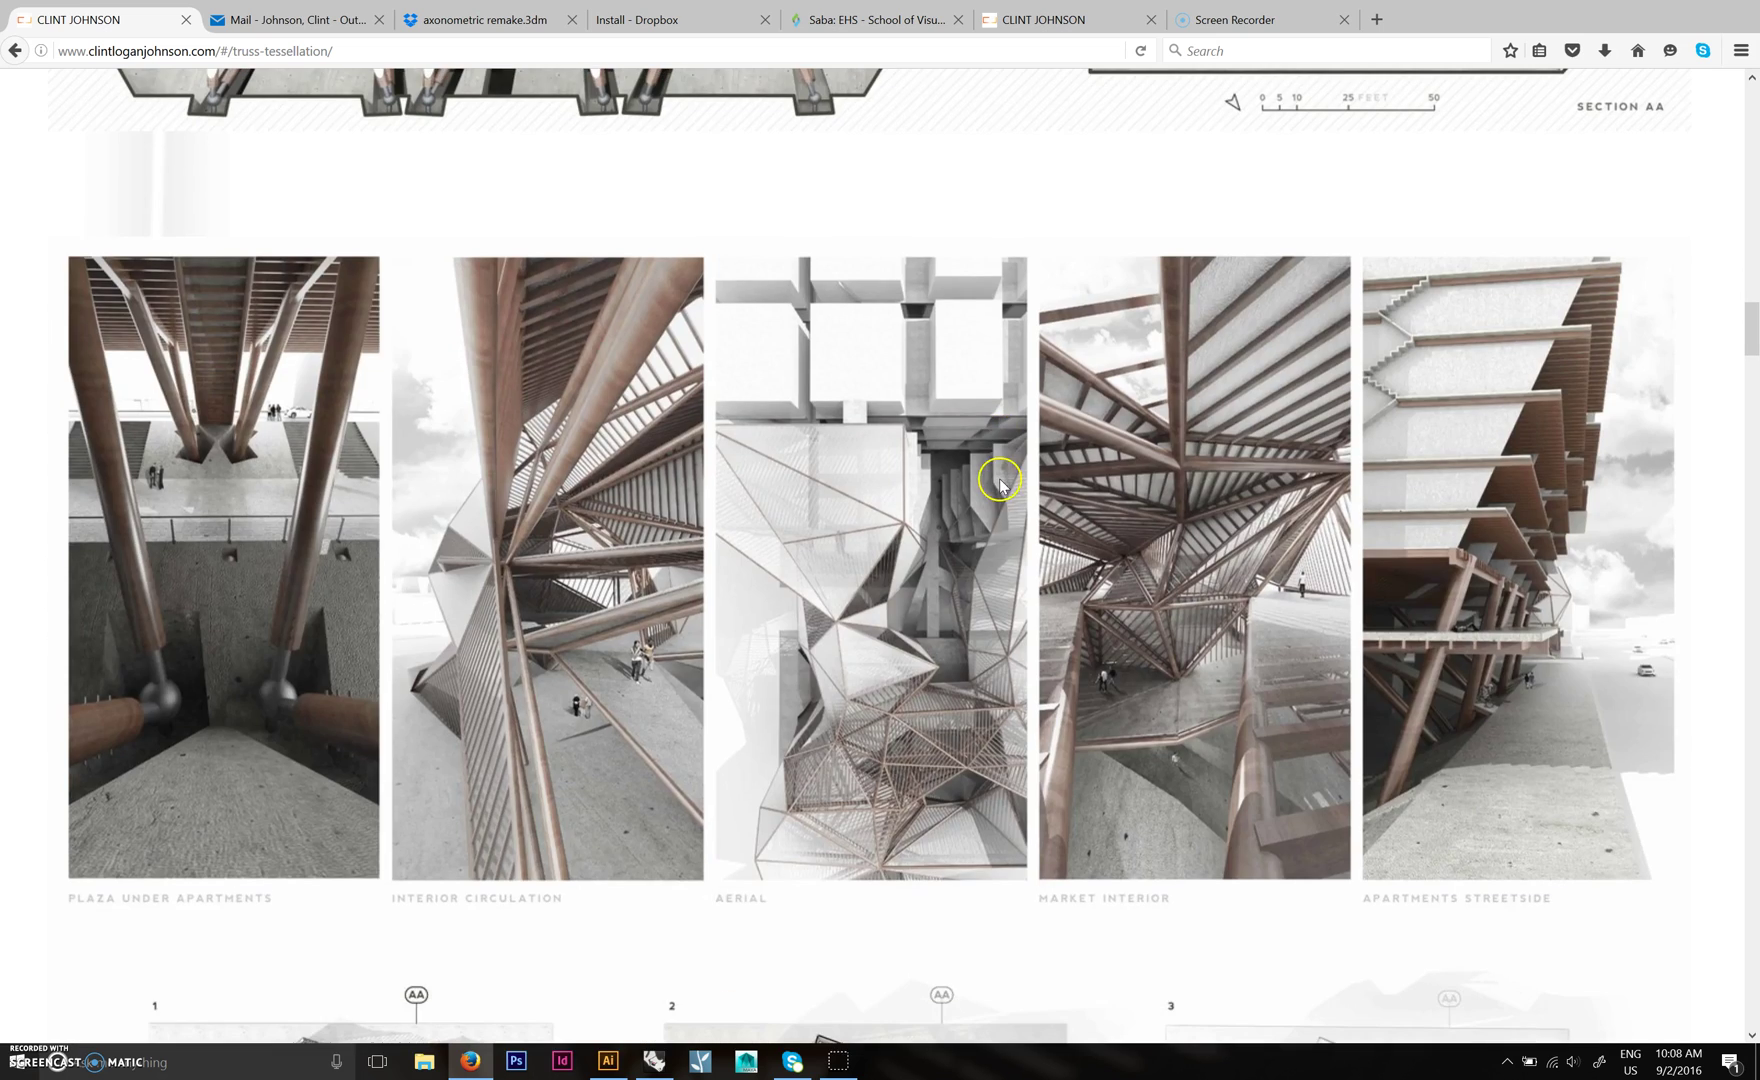
scroll(997, 583, up, 10)
scroll(990, 636, down, 4)
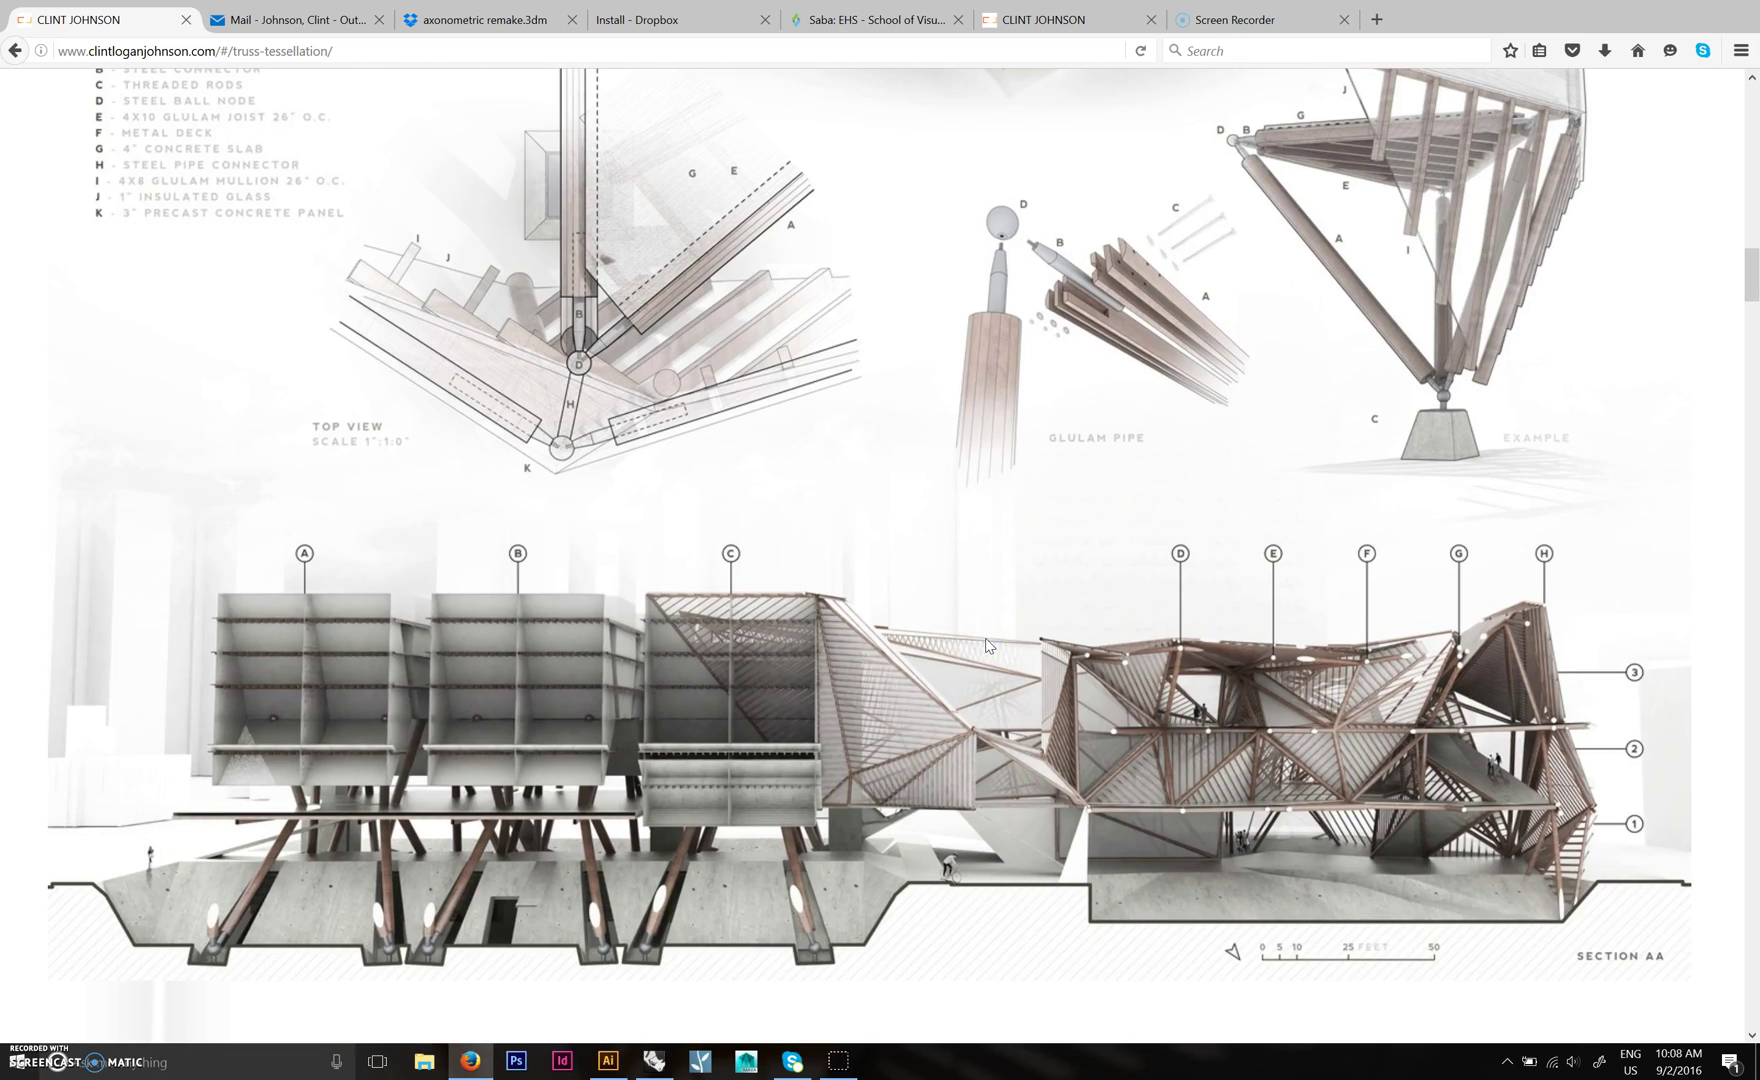
scroll(1006, 408, up, 1)
scroll(1006, 408, up, 2)
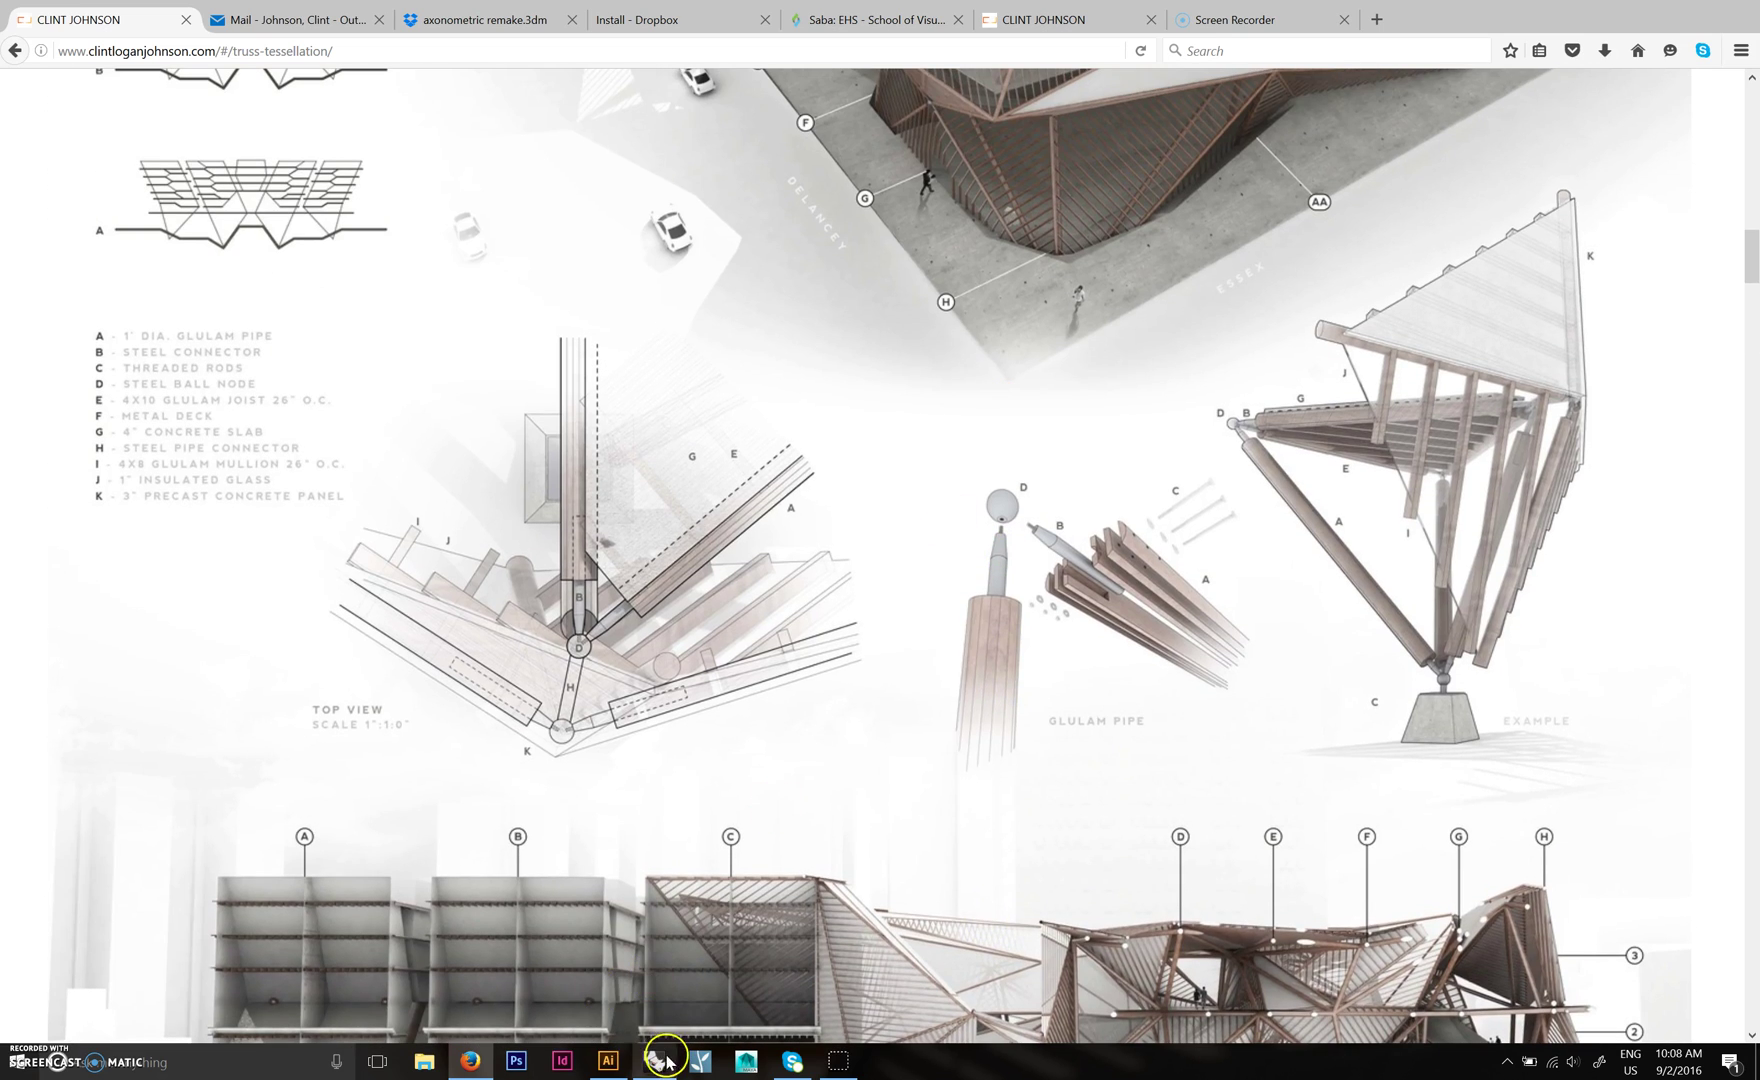
Back in Illustrator, give the selected deck slat lines a 0.2 pt stroke weight.
click(606, 1062)
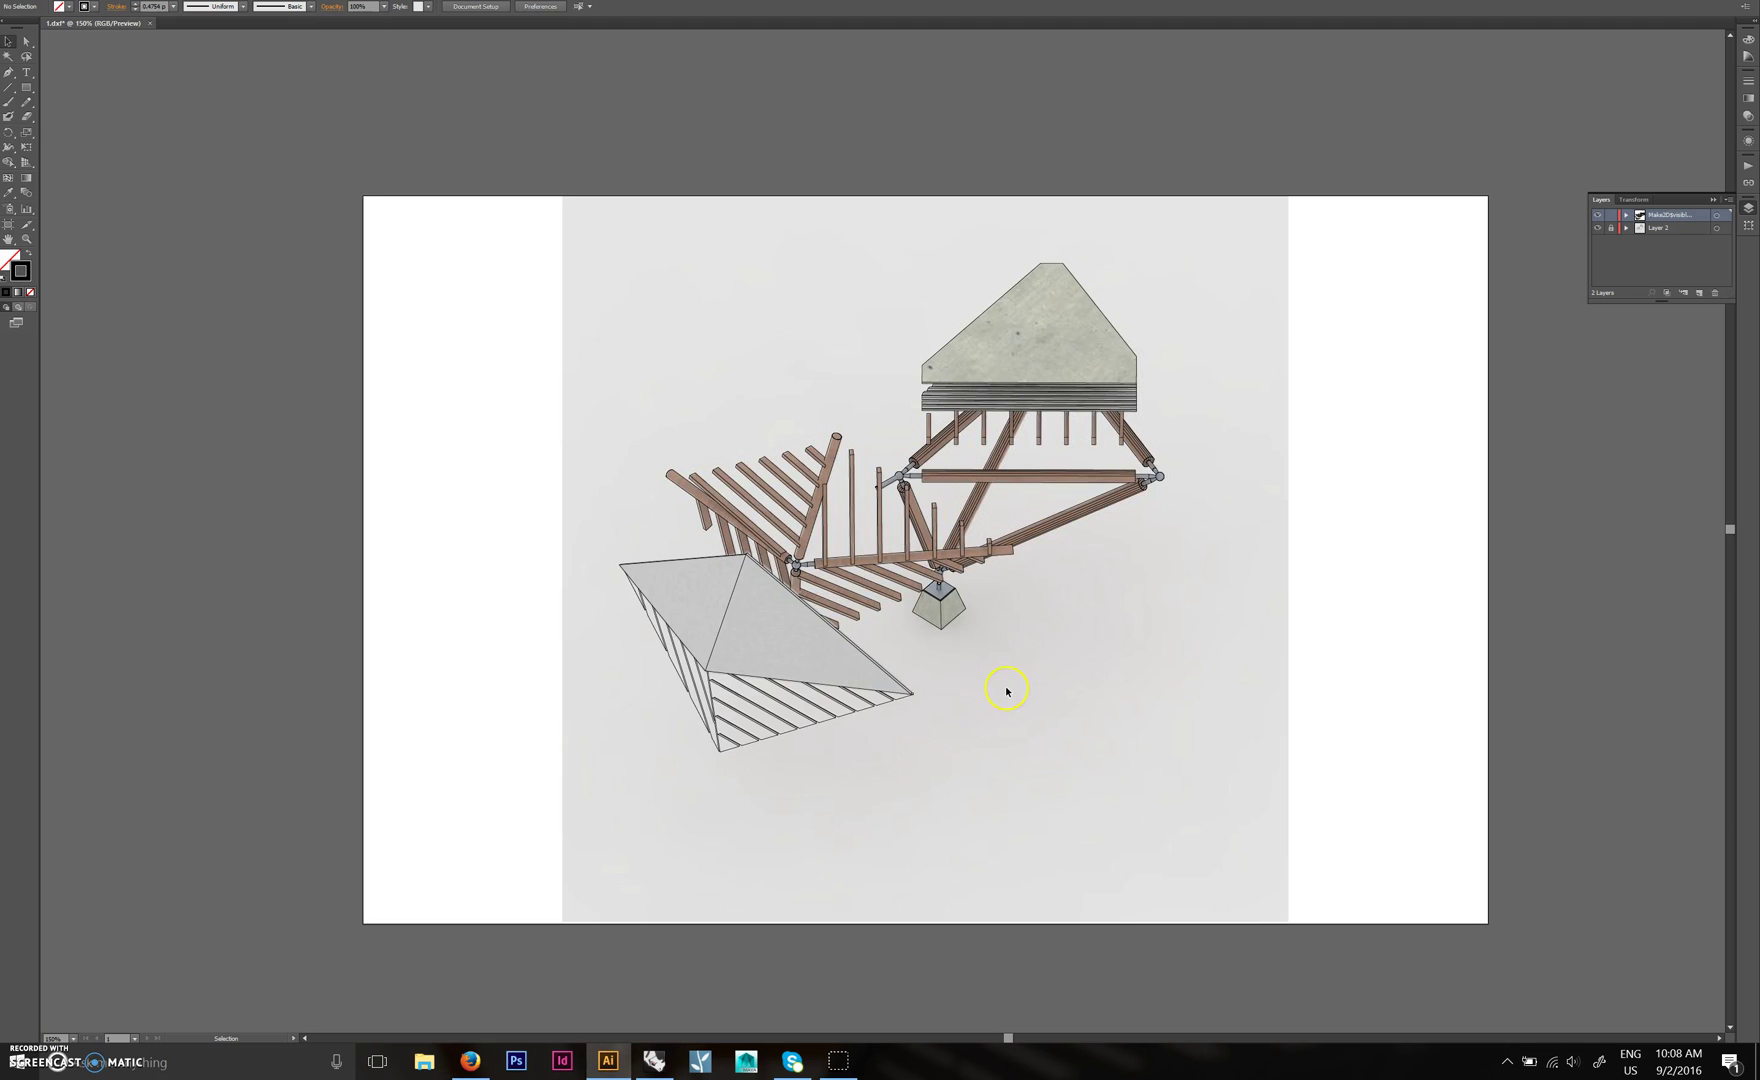
alt+scroll(900, 678, up, 2)
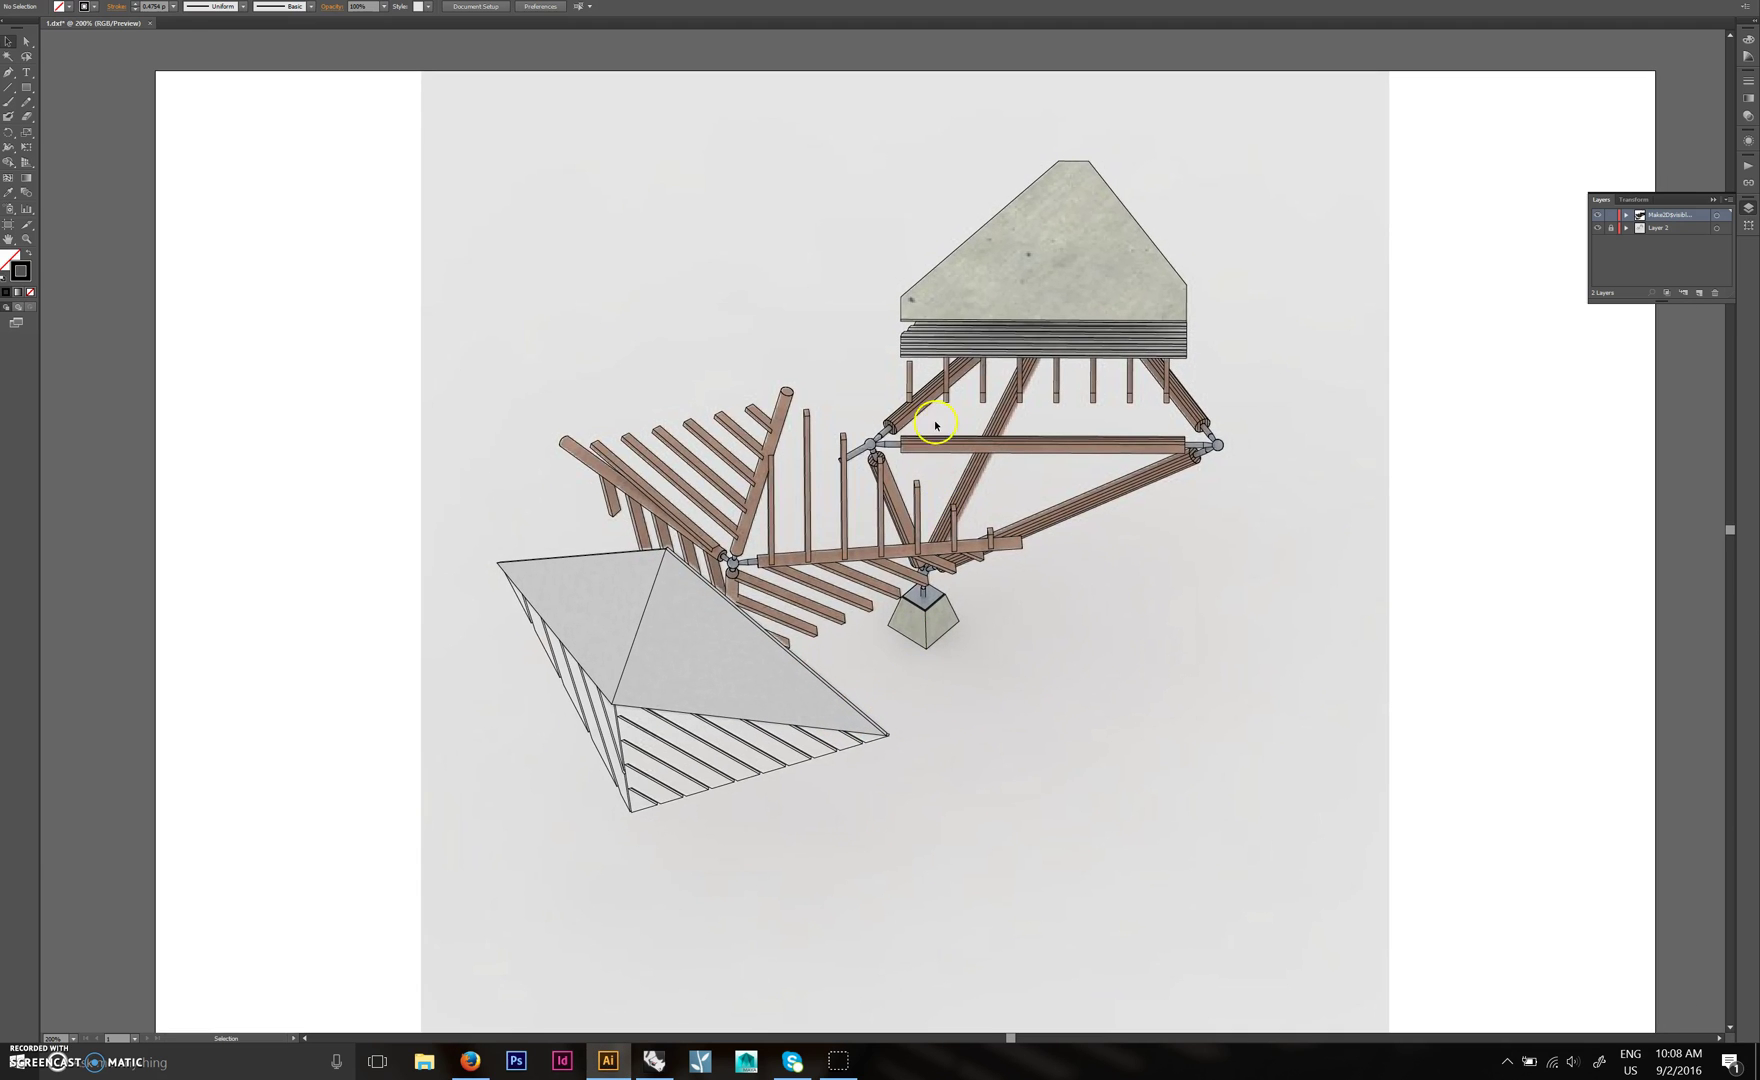
alt+scroll(918, 434, up, 6)
alt+scroll(918, 434, down, 1)
drag(915, 436, 845, 680)
alt+scroll(845, 680, down, 1)
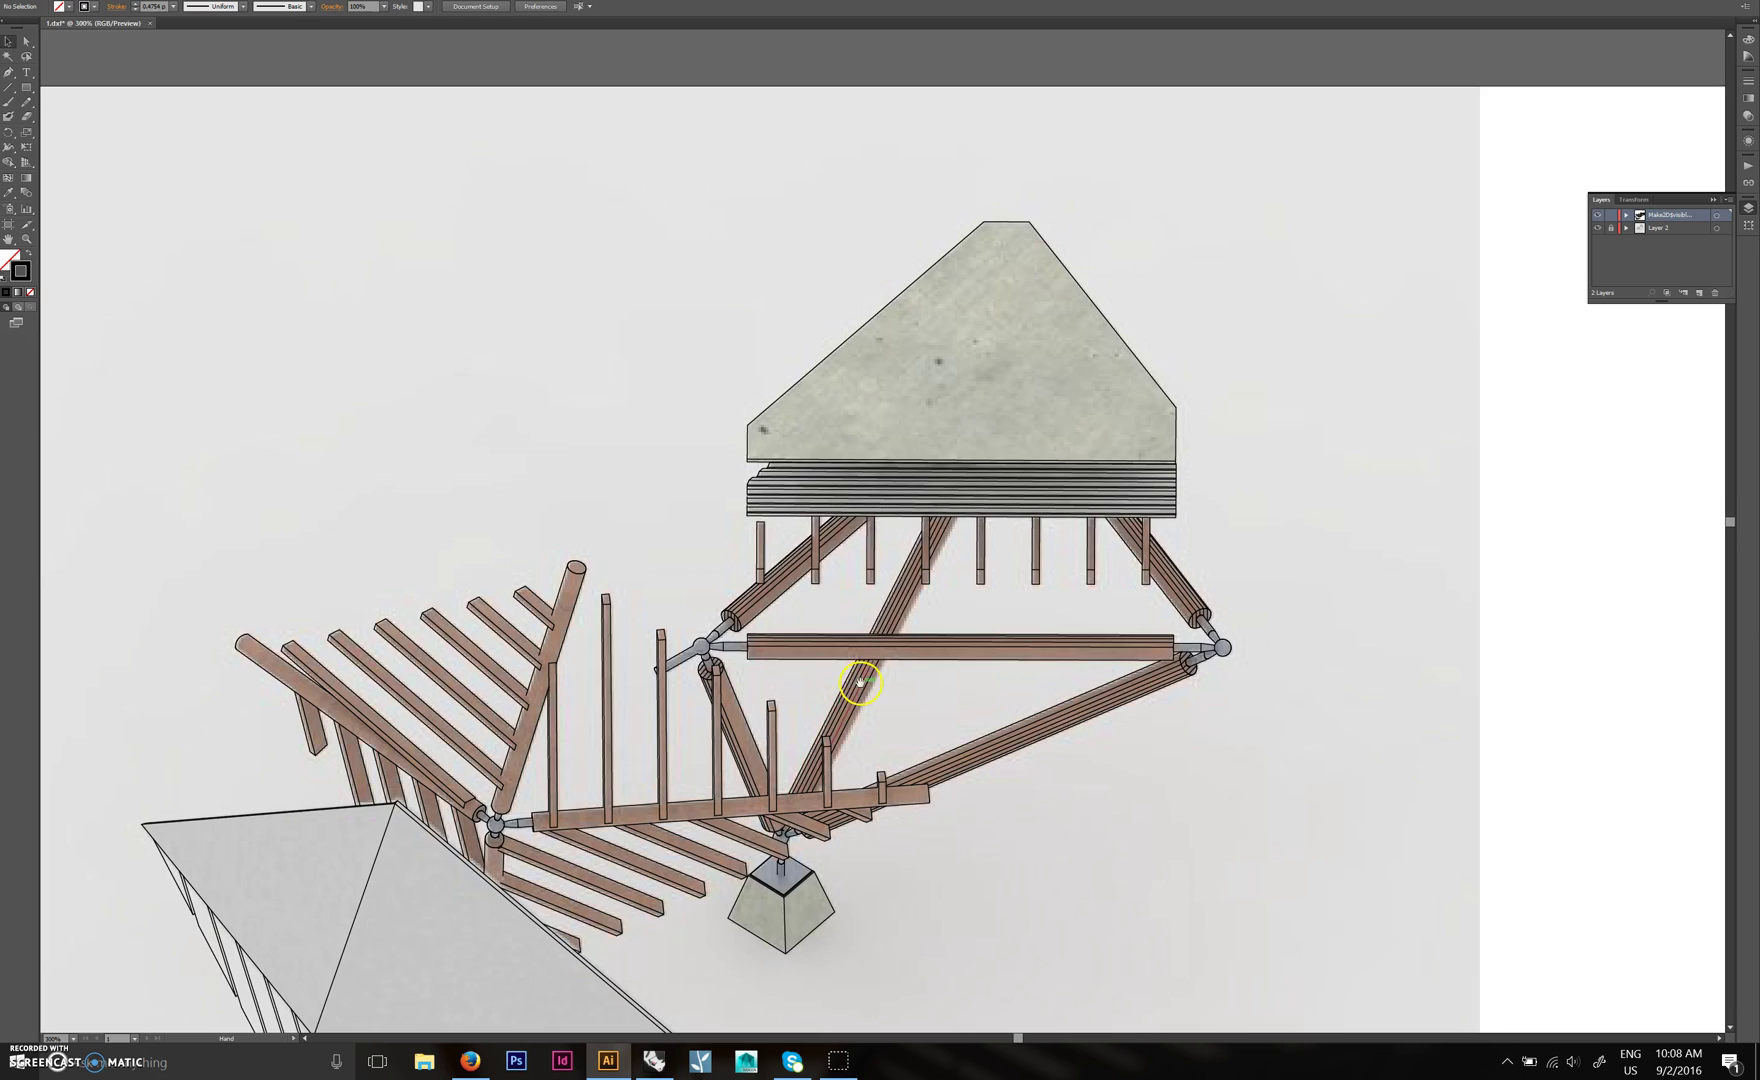
alt+scroll(1029, 283, up, 2)
alt+scroll(760, 402, up, 2)
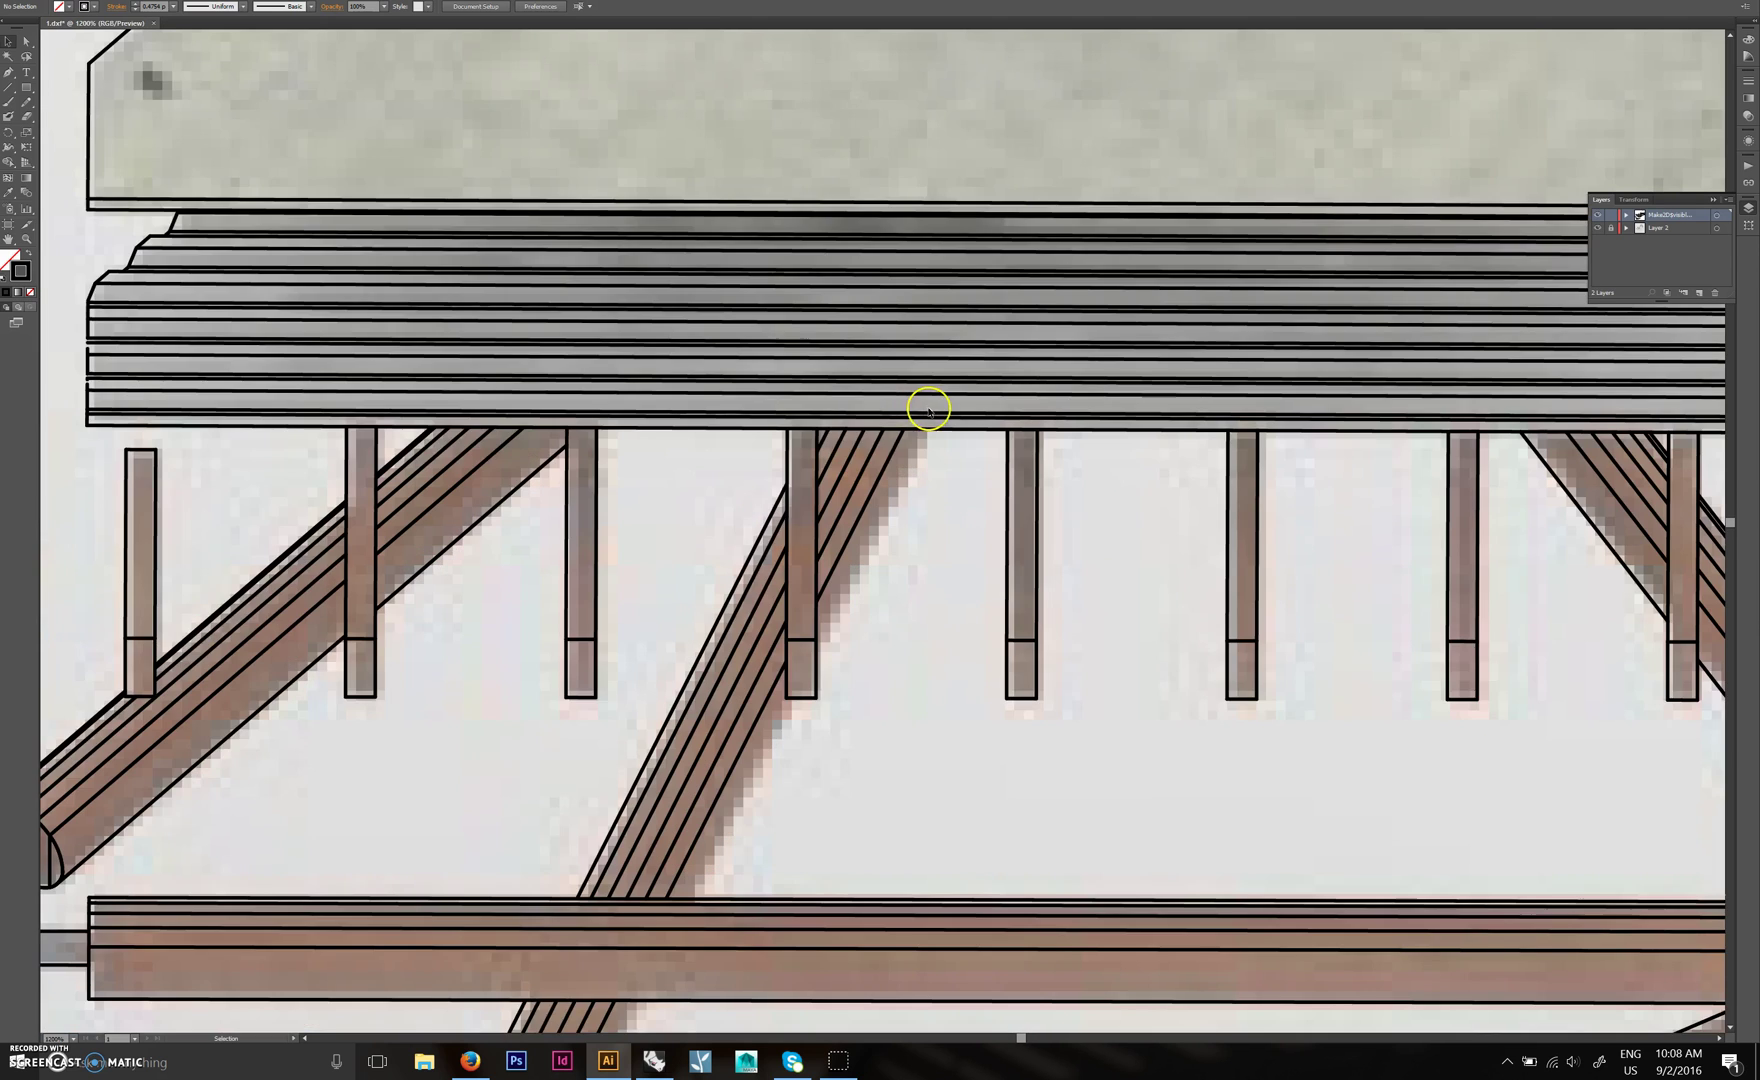
drag(953, 500, 932, 301)
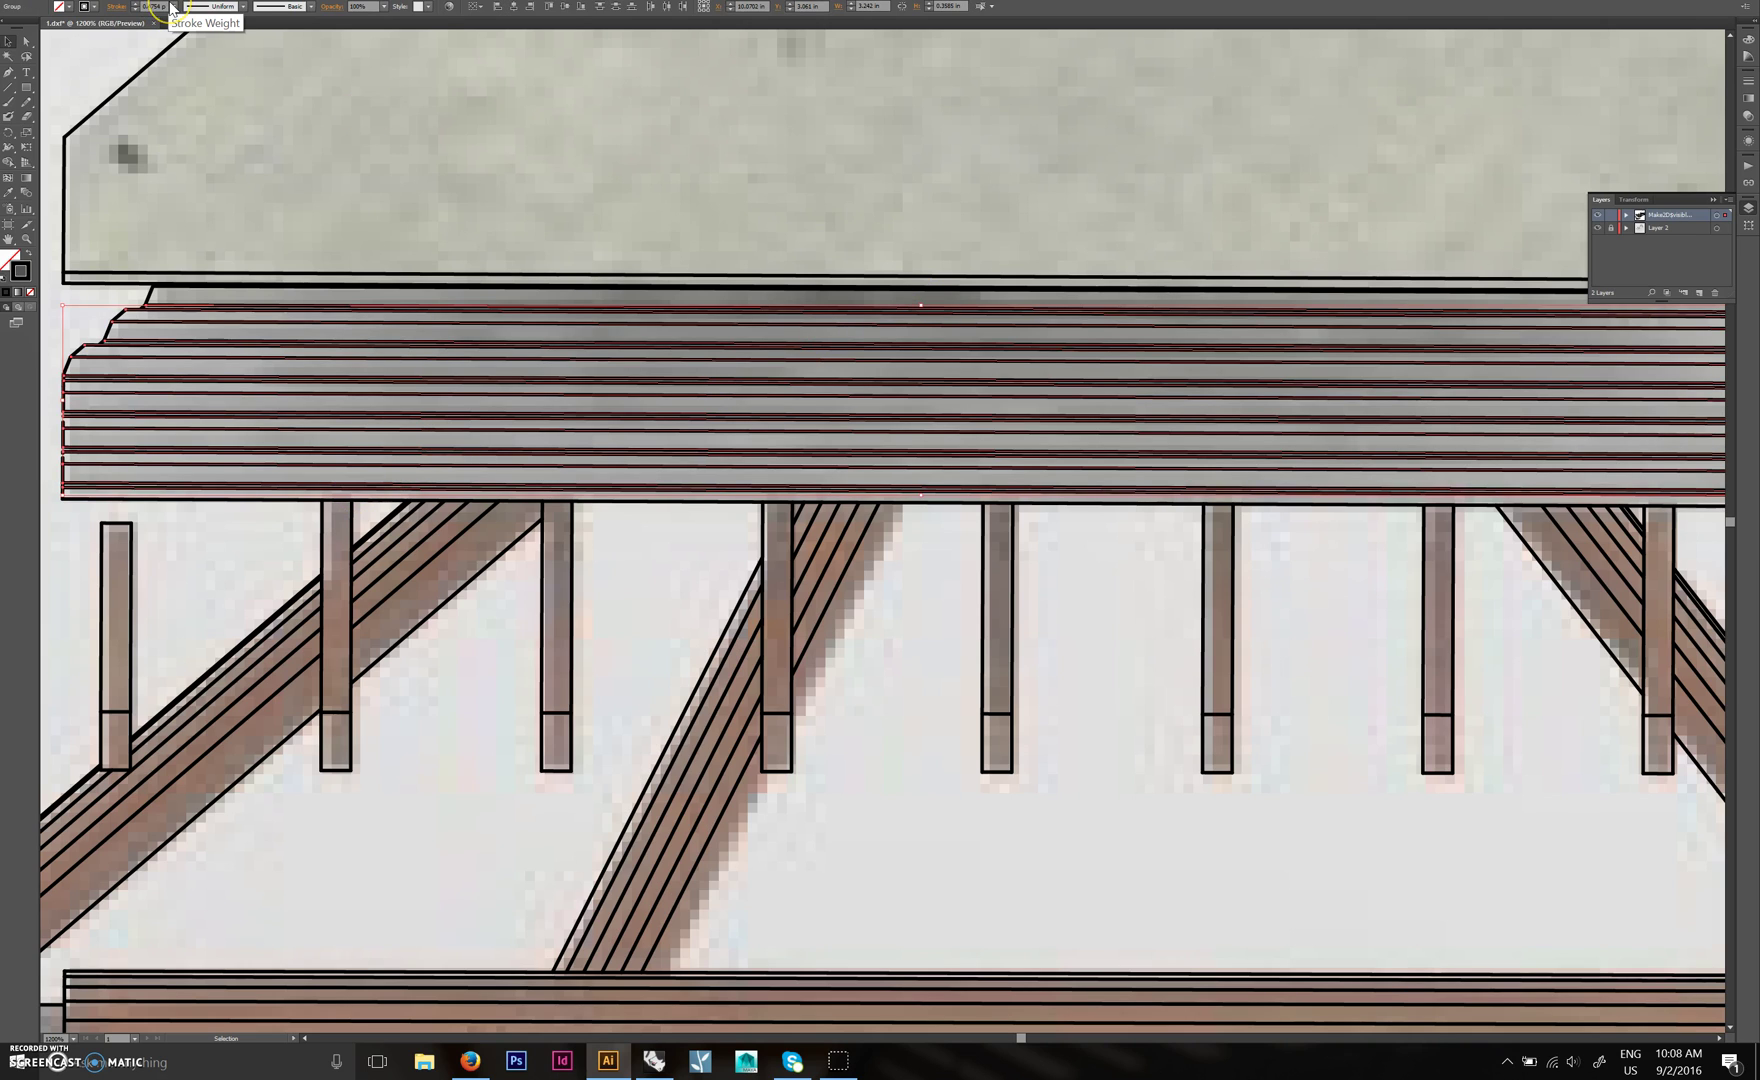
click(138, 10)
click(154, 8)
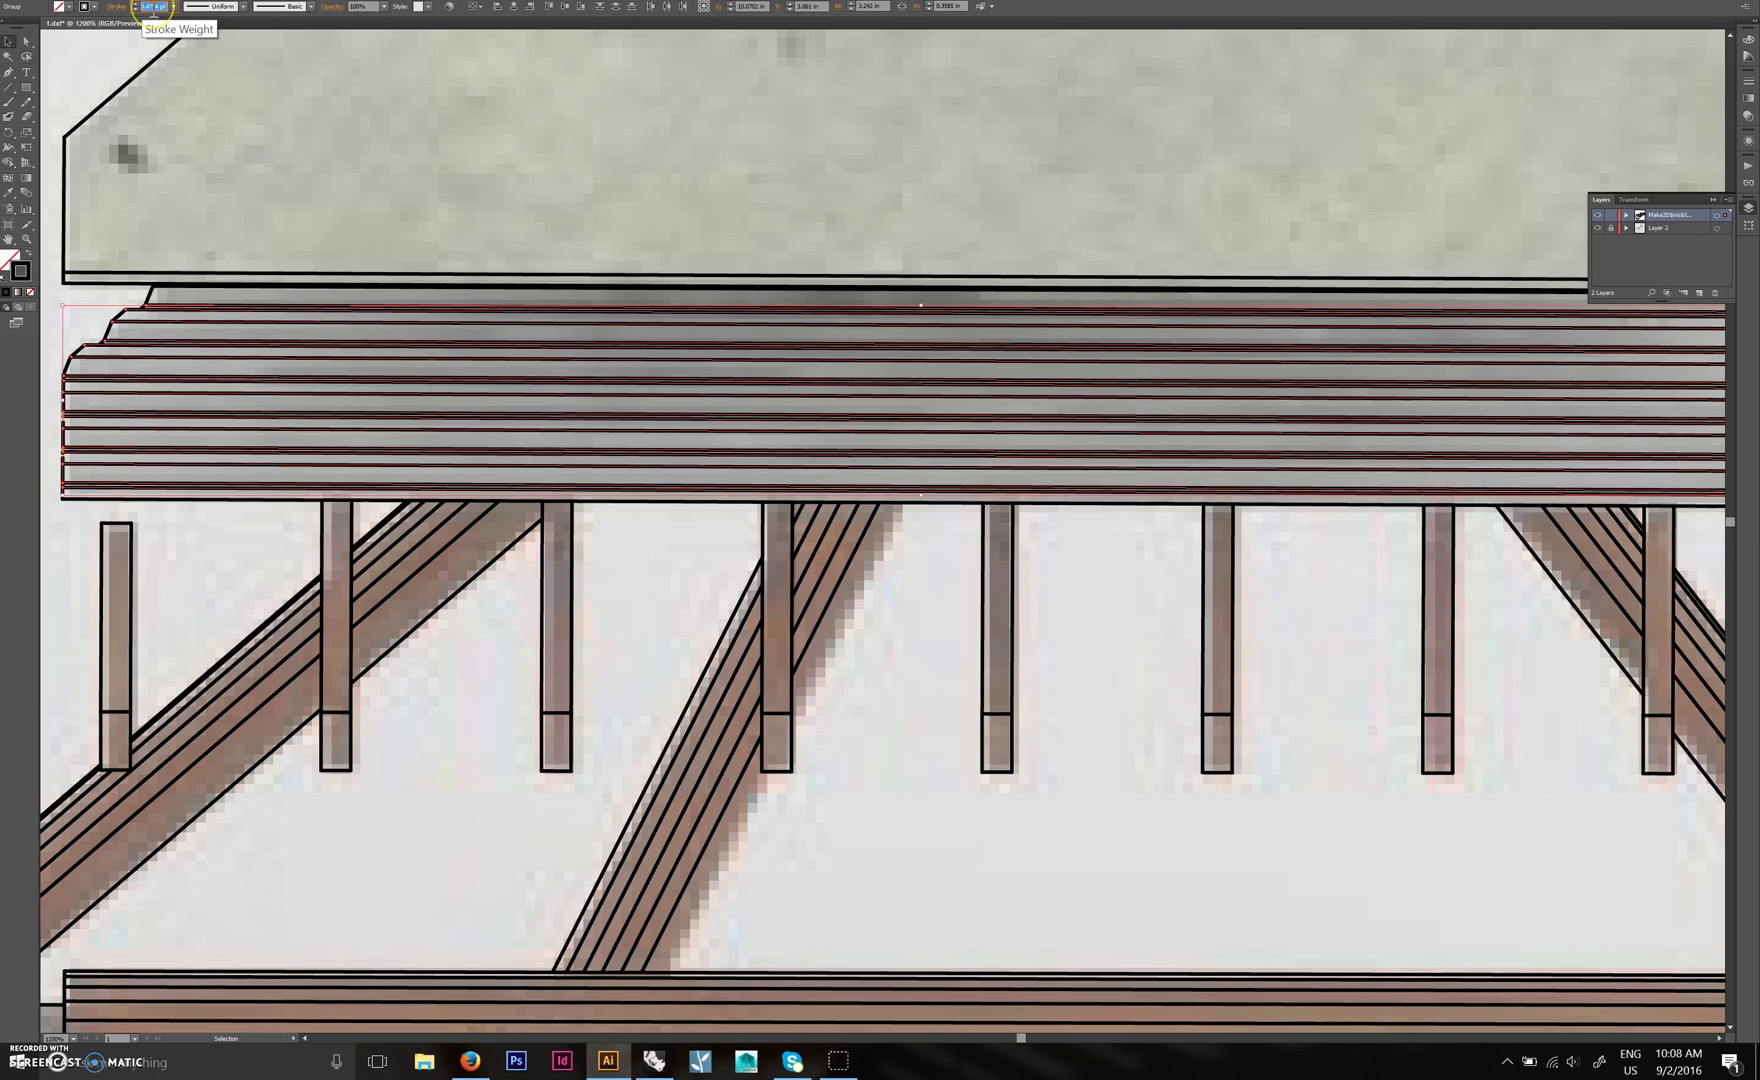
text(.2)
key(Return)
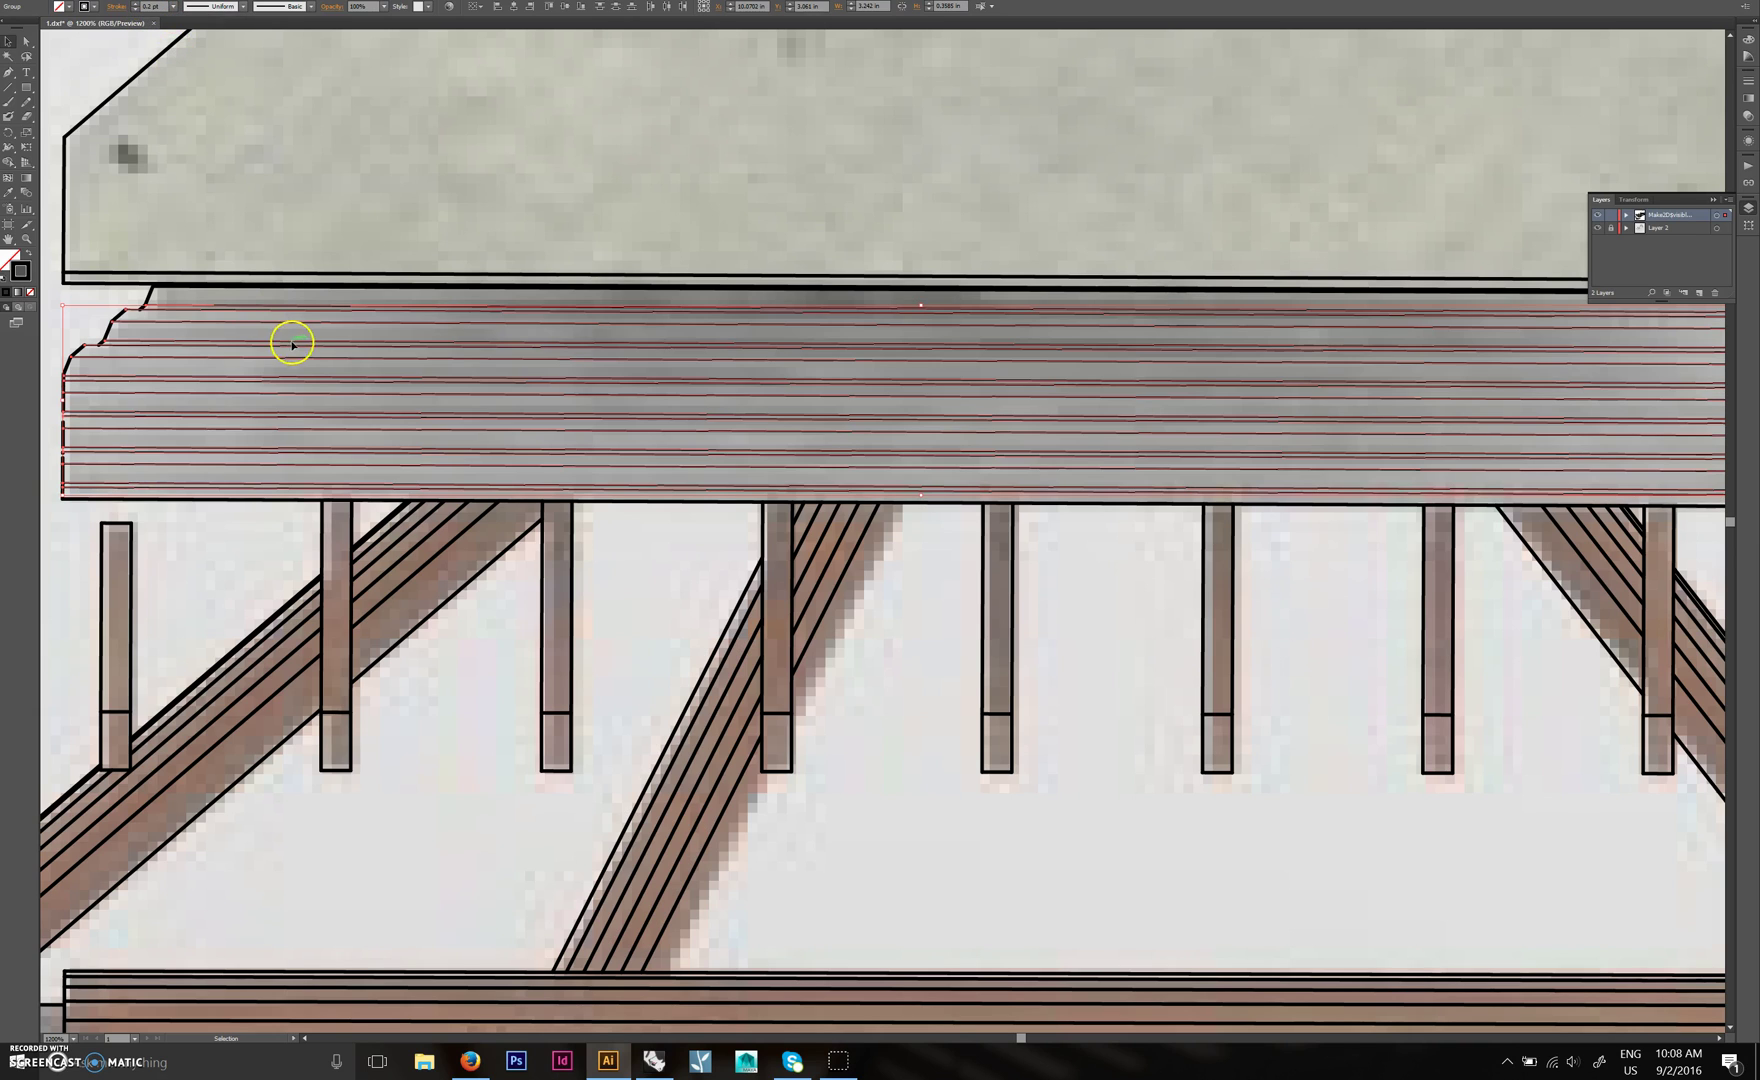
key(ctrl+minus)
click(1300, 470)
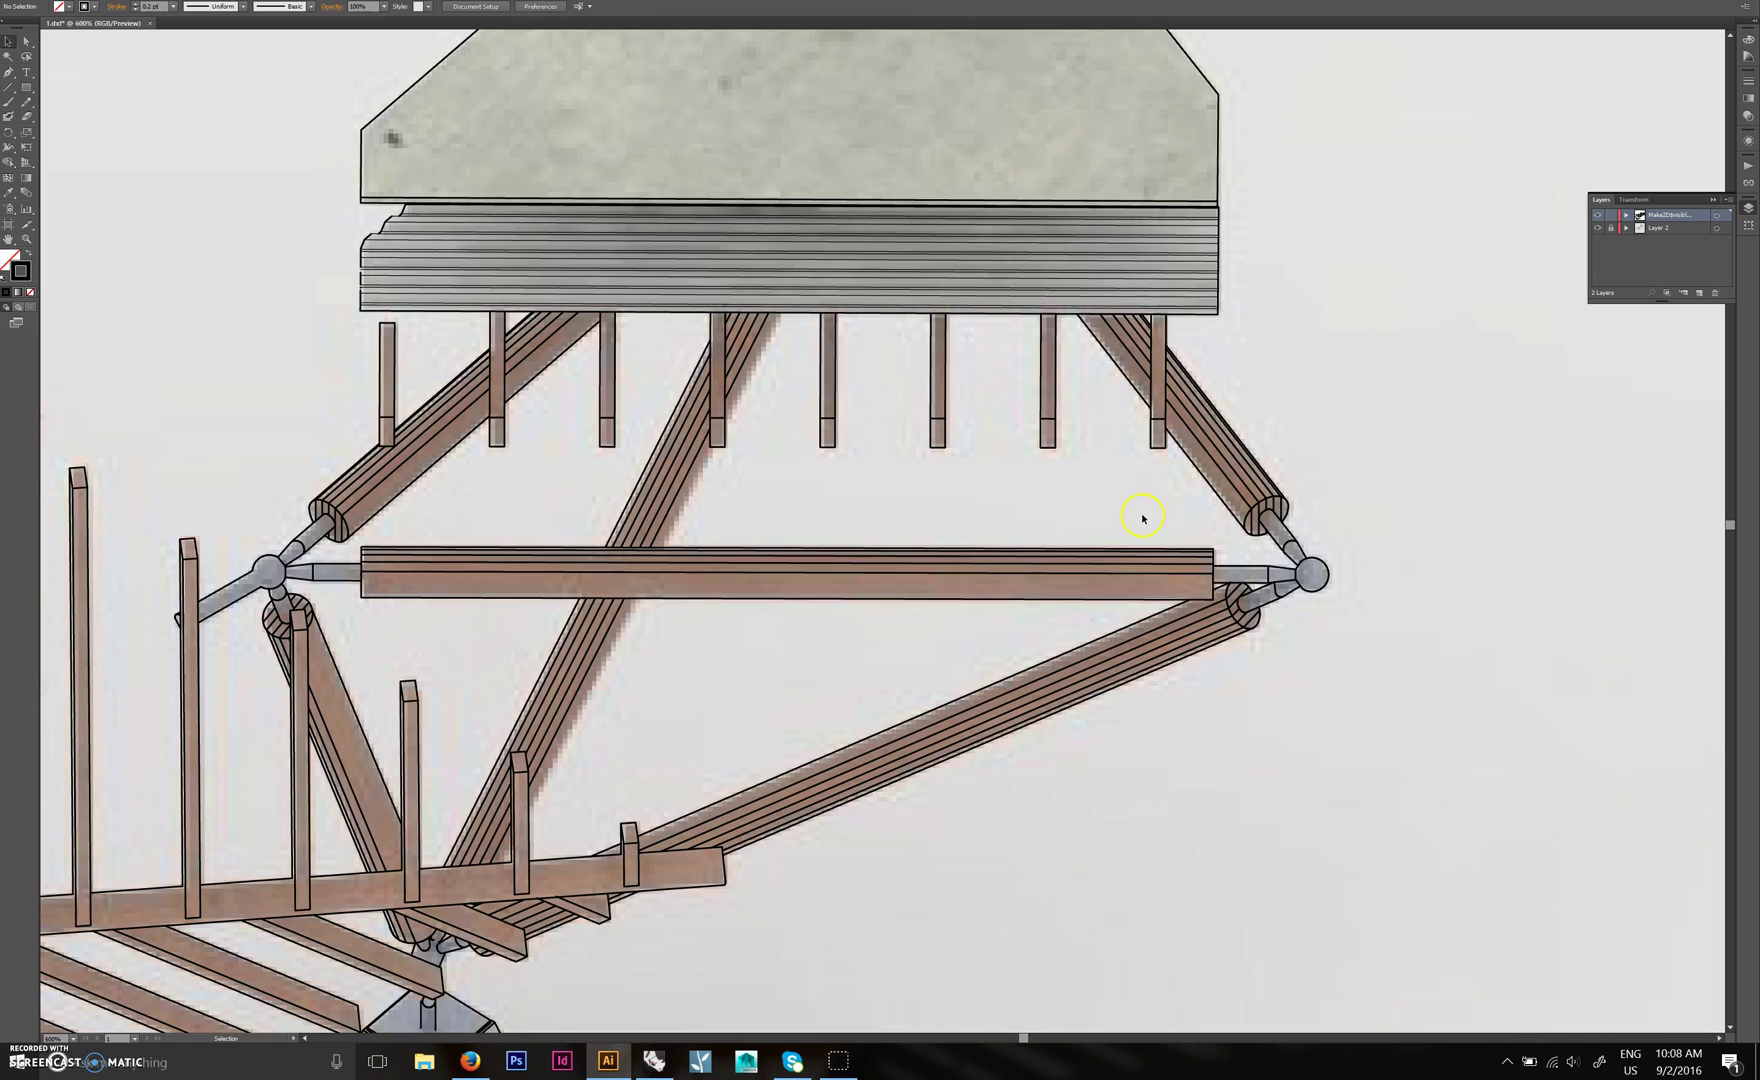
Inspect the diagonal beam group, then add a new Layer 3 for tracing.
scroll(794, 582, left, 3)
key(ctrl+minus)
scroll(849, 440, down, 3)
scroll(849, 440, left, 3)
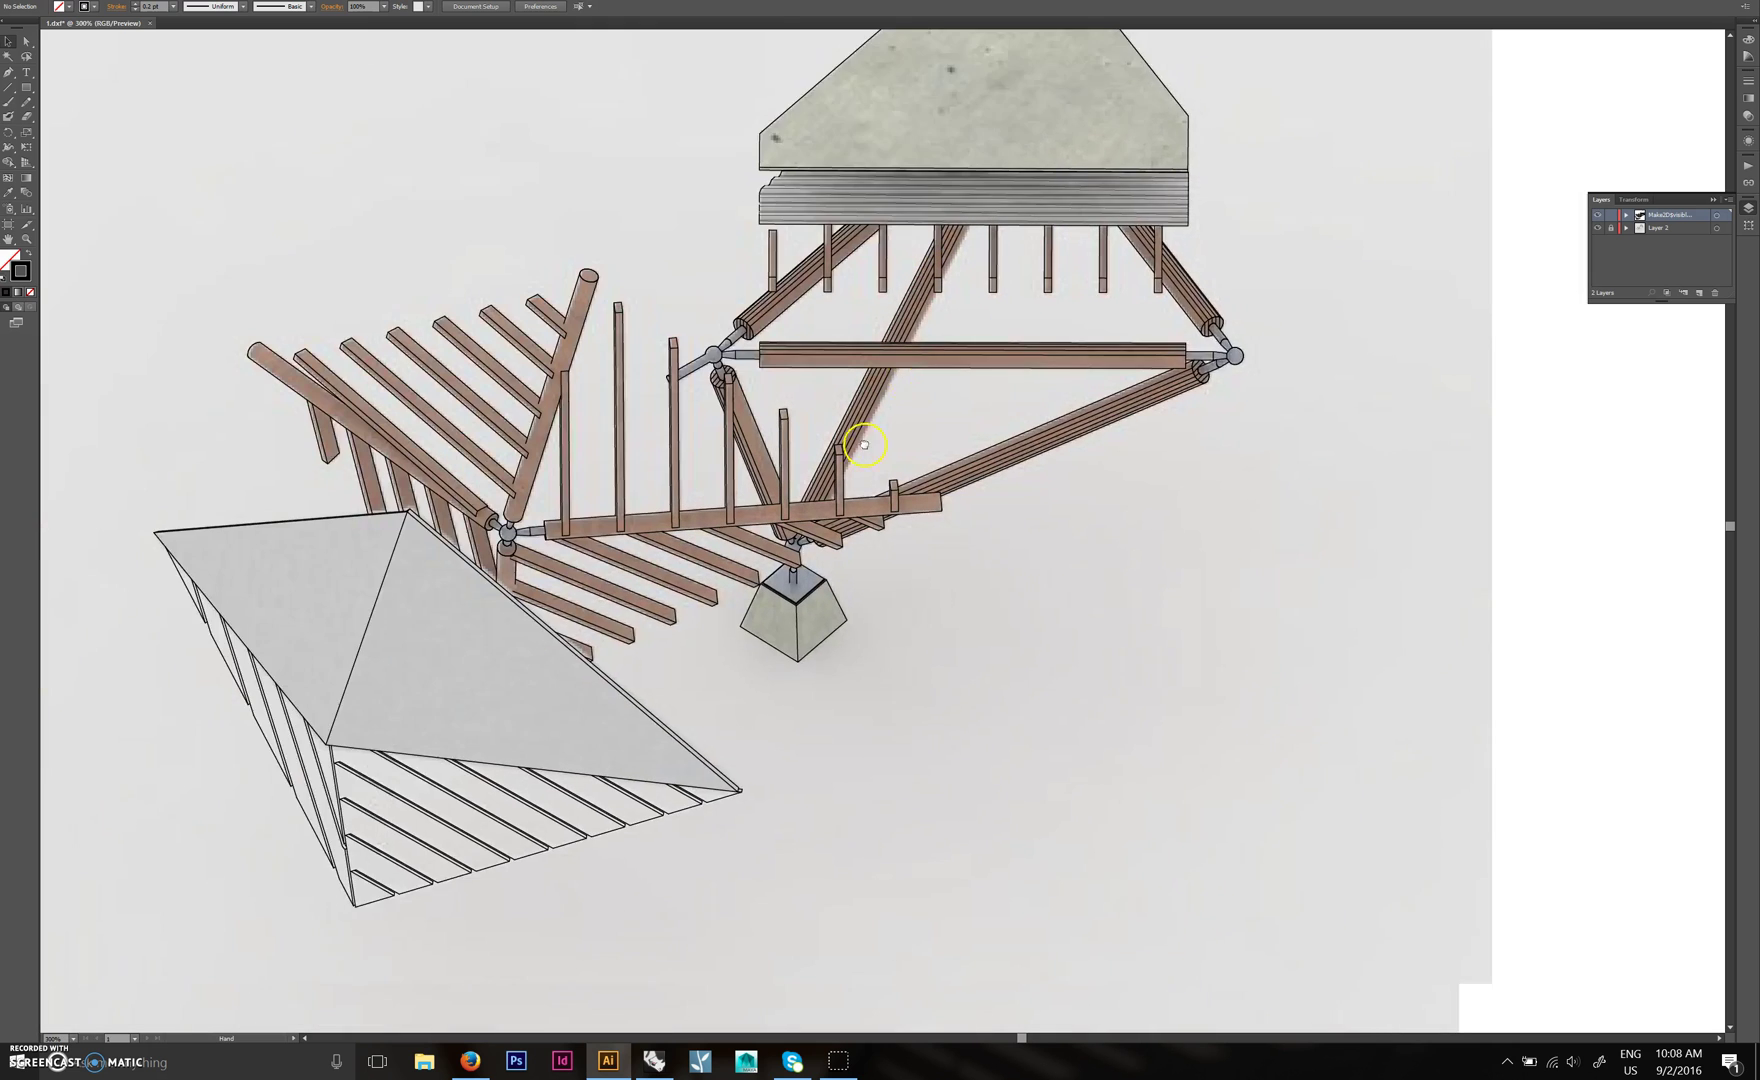
alt+scroll(1227, 340, up, 1)
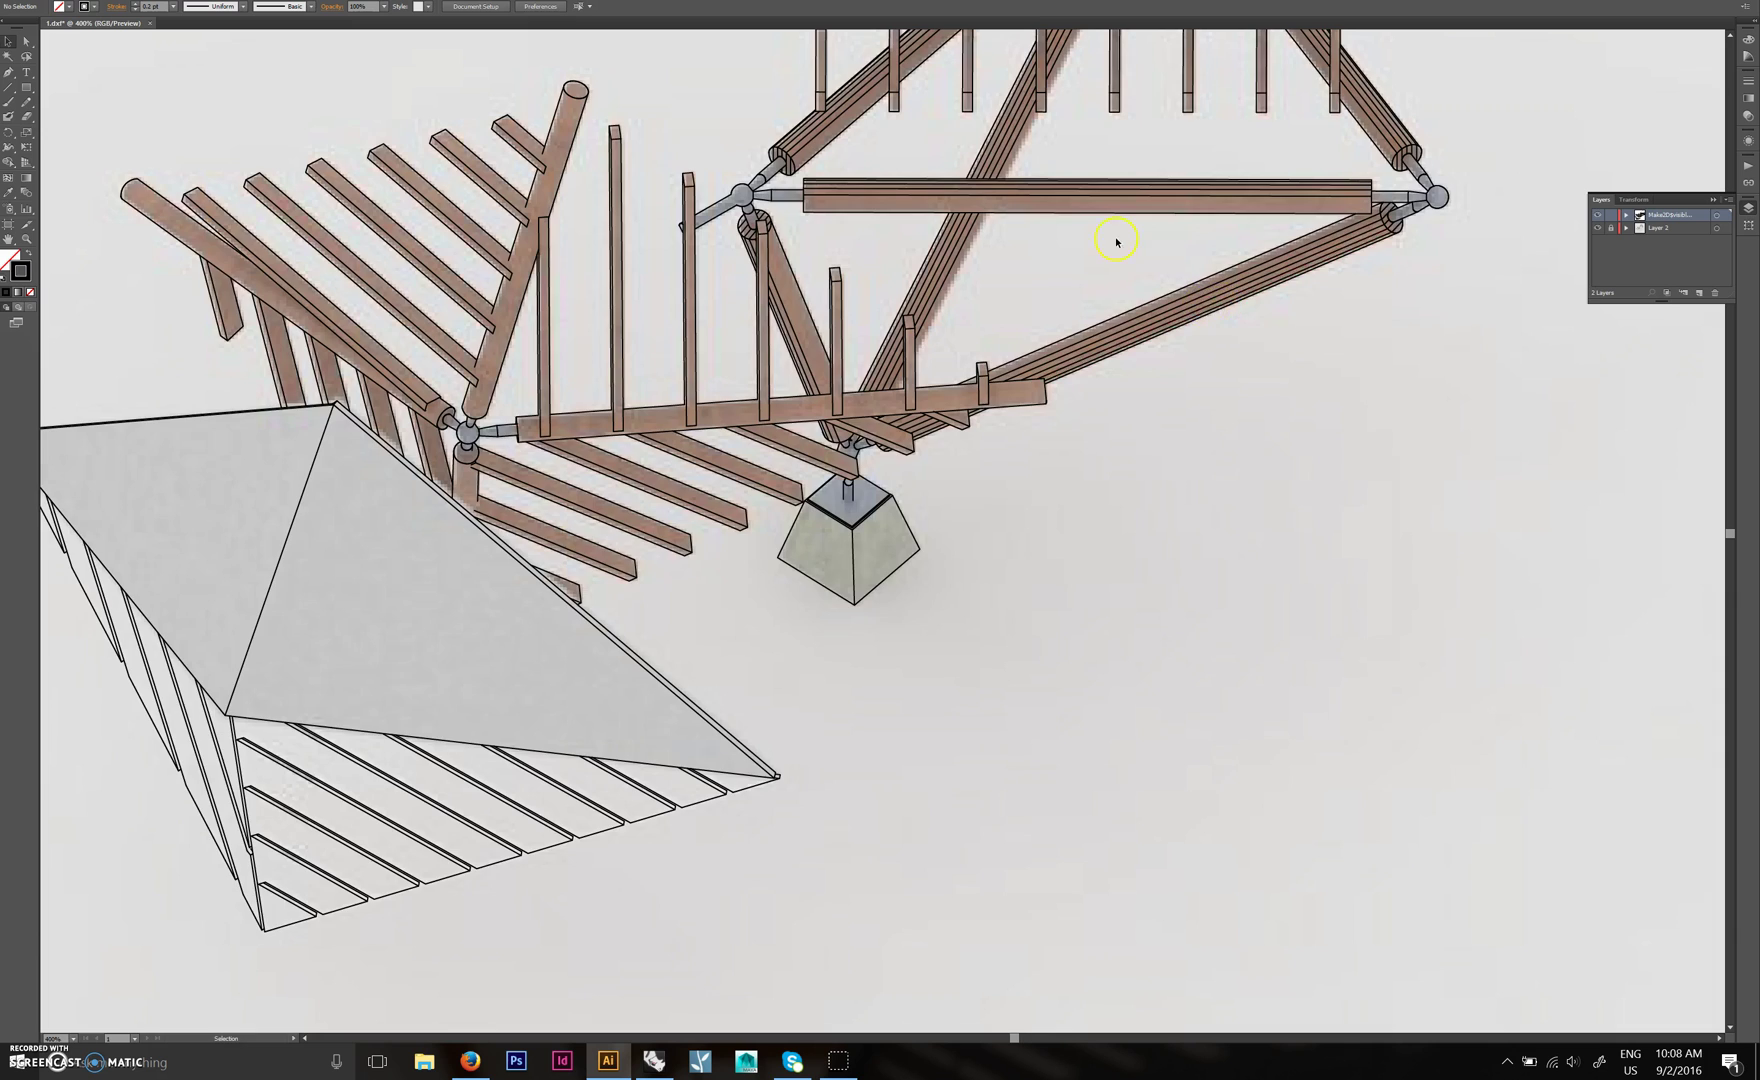
drag(1120, 244, 872, 538)
alt+scroll(888, 680, up, 2)
drag(831, 790, 868, 699)
click(868, 699)
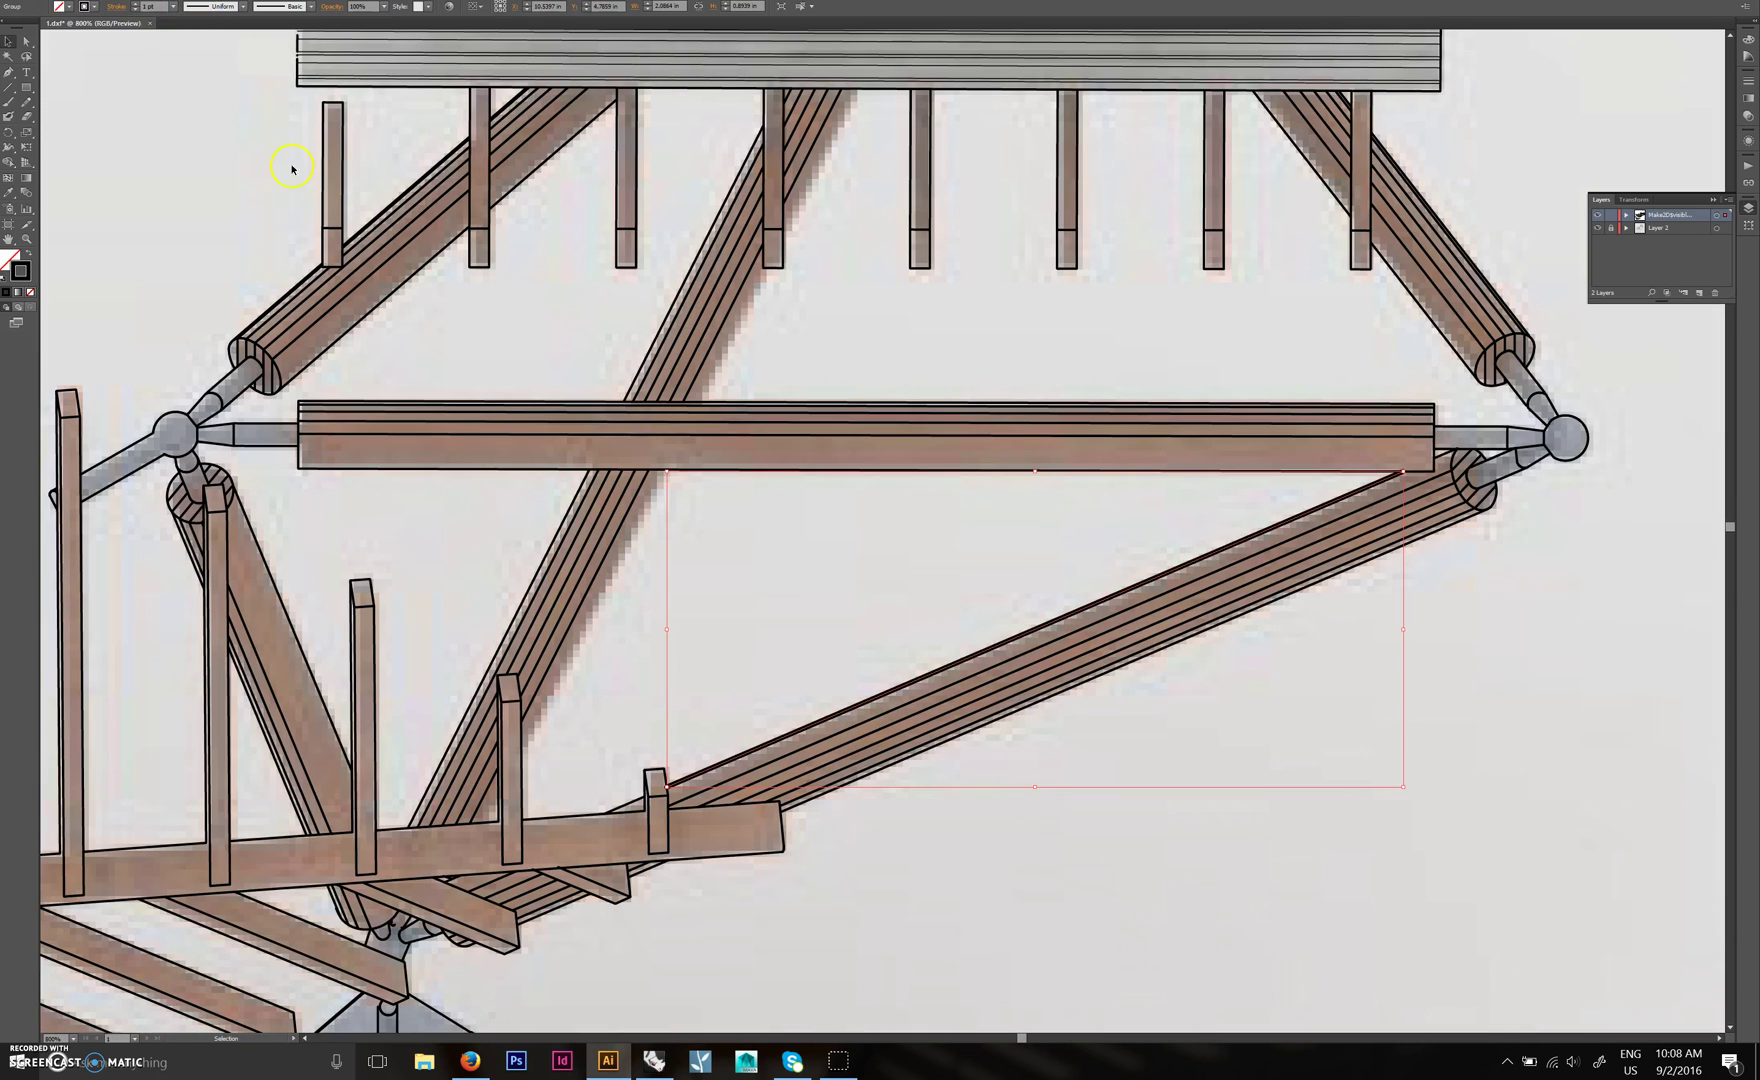
click(1336, 699)
drag(1234, 571, 1063, 793)
scroll(1069, 668, down, 2)
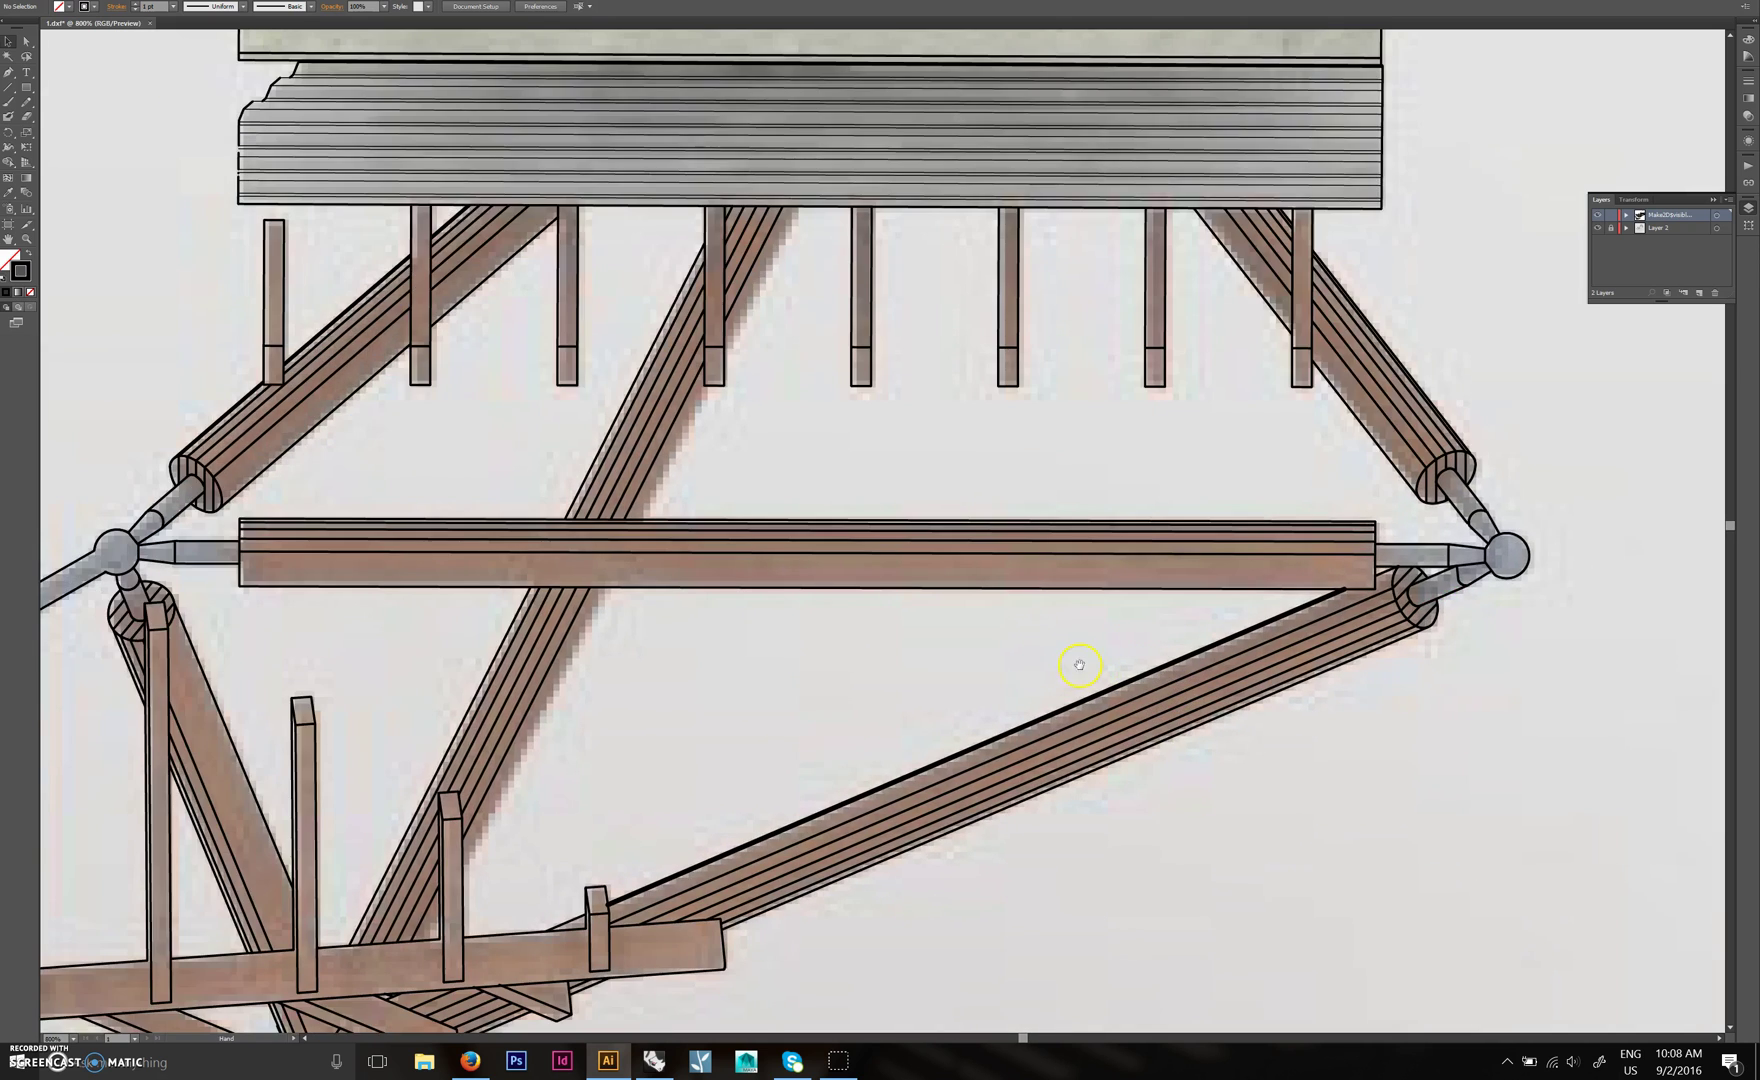
alt+scroll(1070, 668, down, 1)
scroll(1081, 668, left, 2)
scroll(1091, 664, left, 1)
alt+scroll(1091, 664, down, 1)
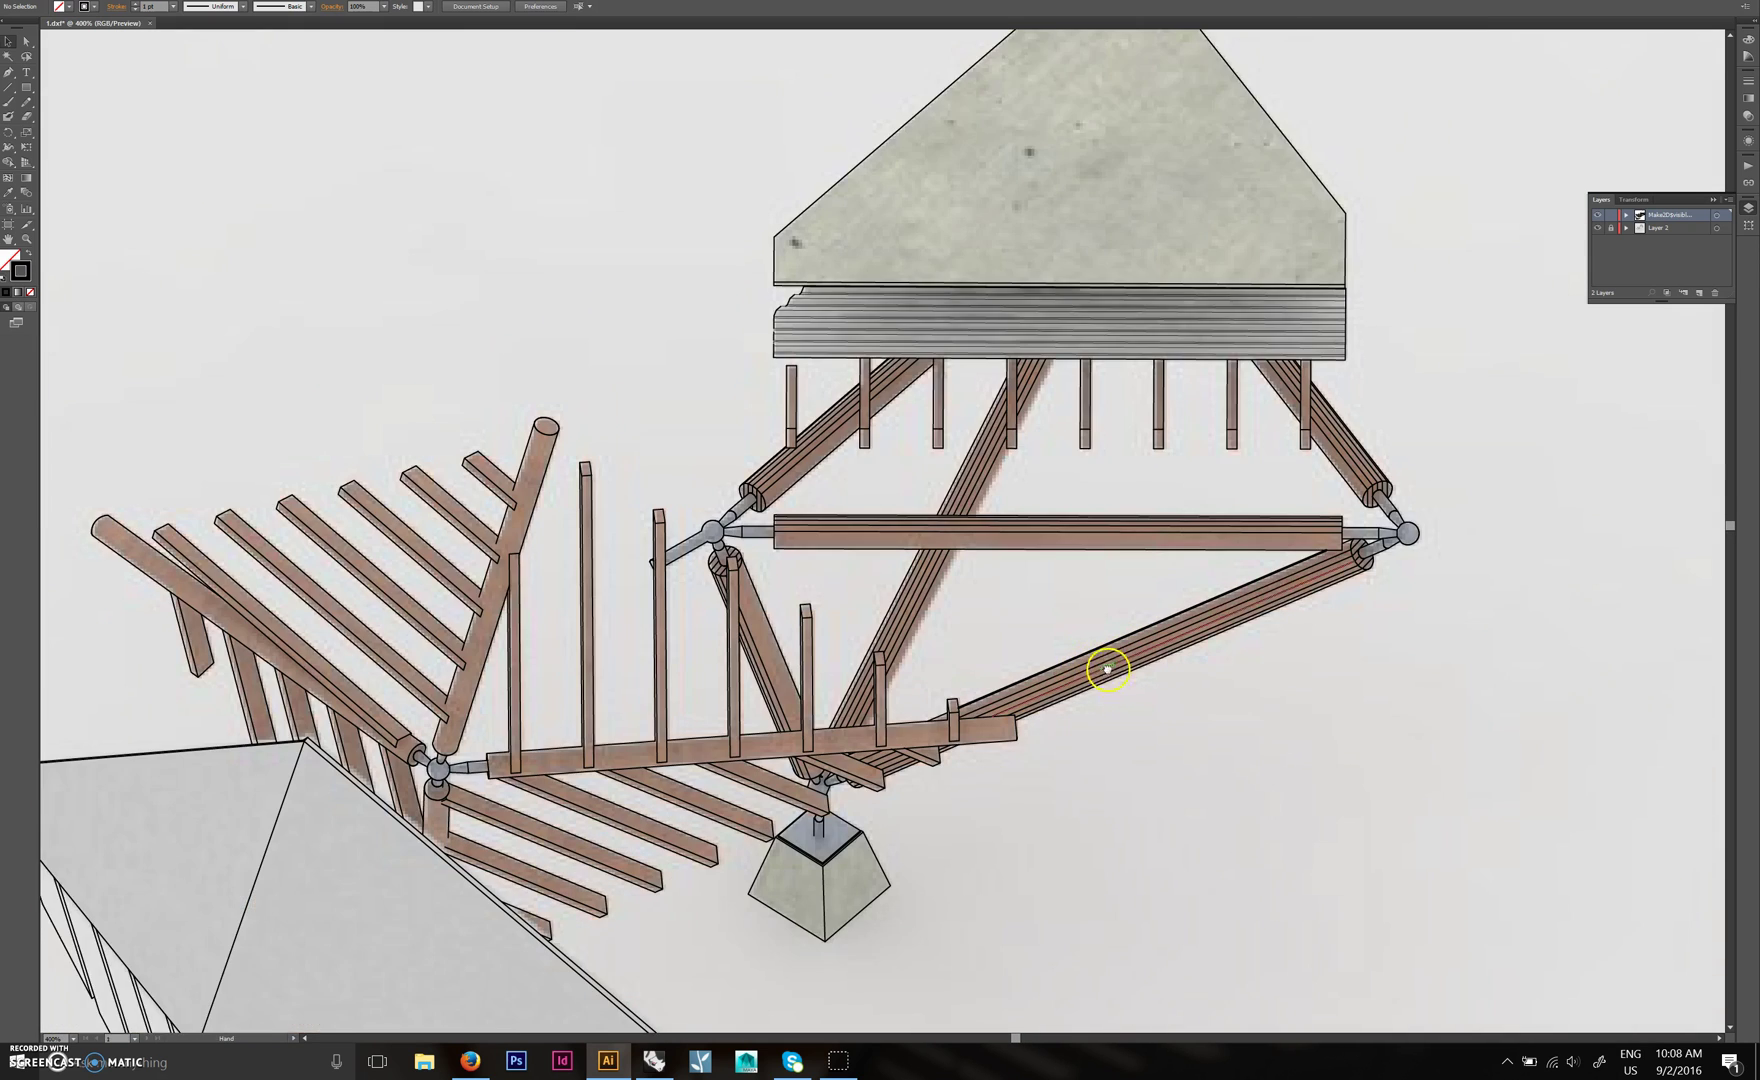
scroll(1105, 600, down, 1)
click(1699, 293)
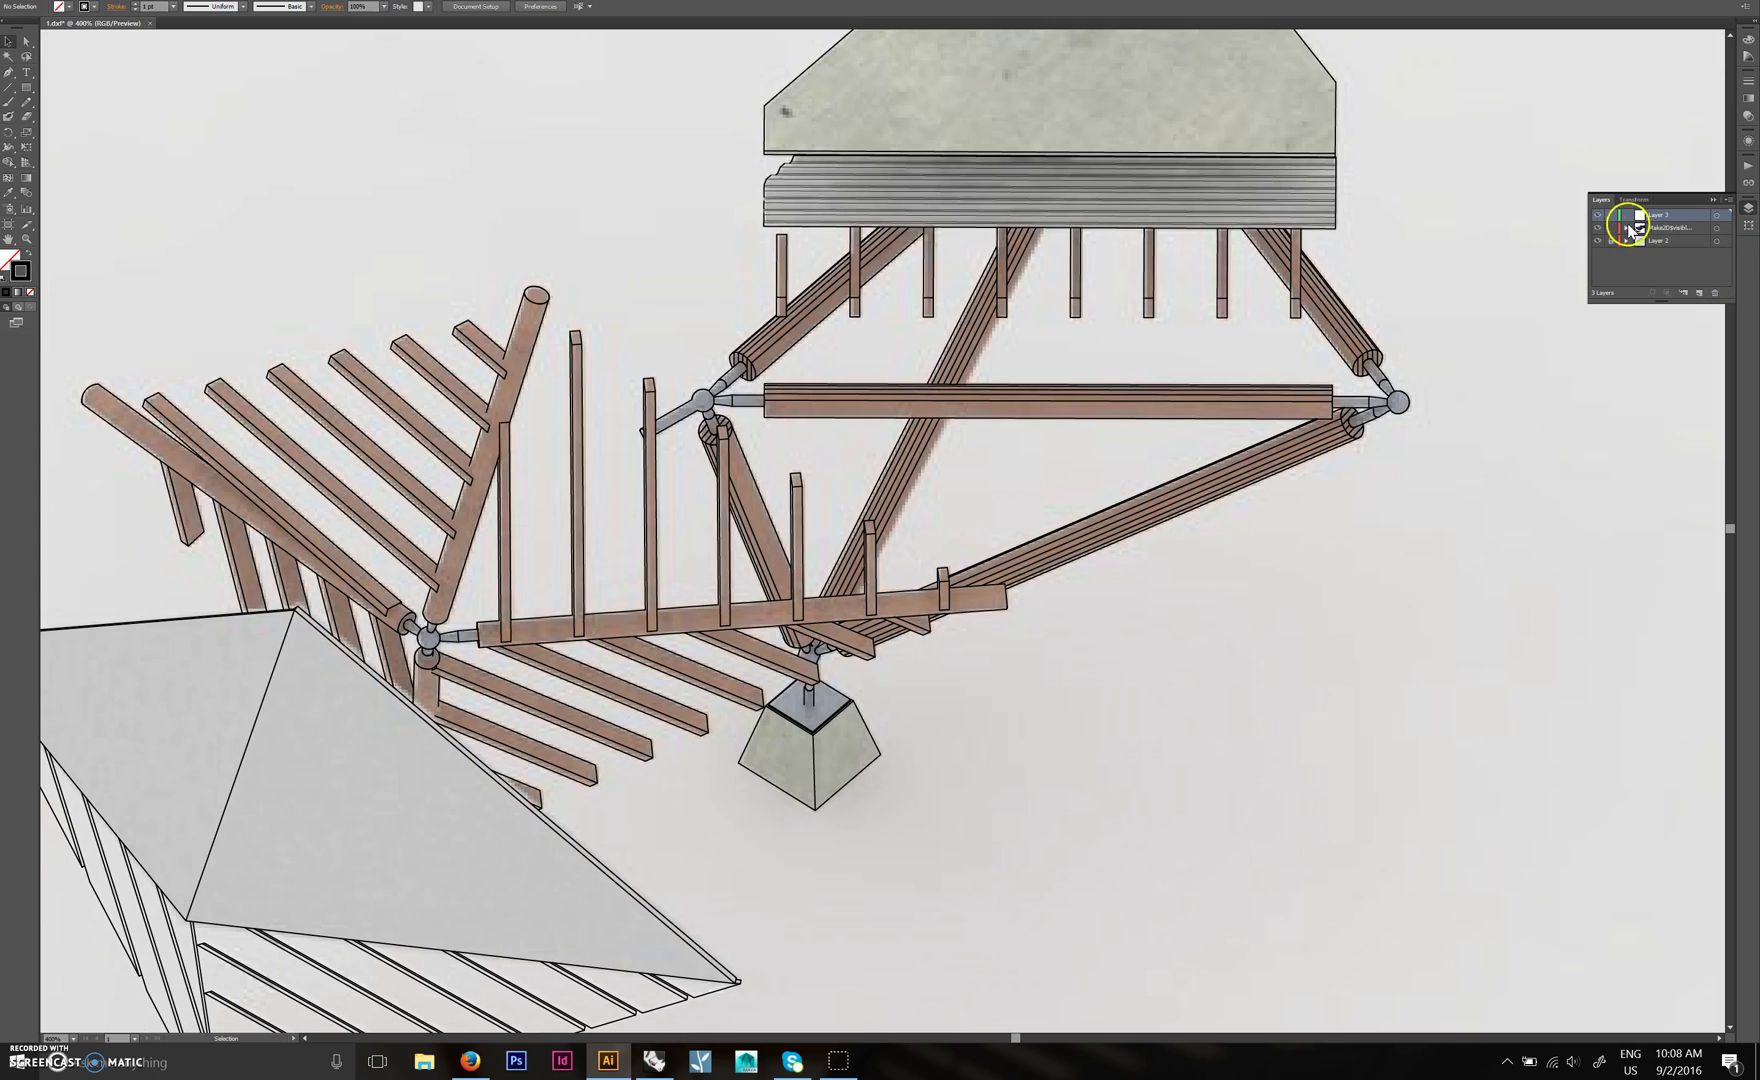
Pen-trace the slab's lower-left corner, upper-left corner, left diagonal and flat top edge on Layer 3.
drag(1325, 354, 1290, 329)
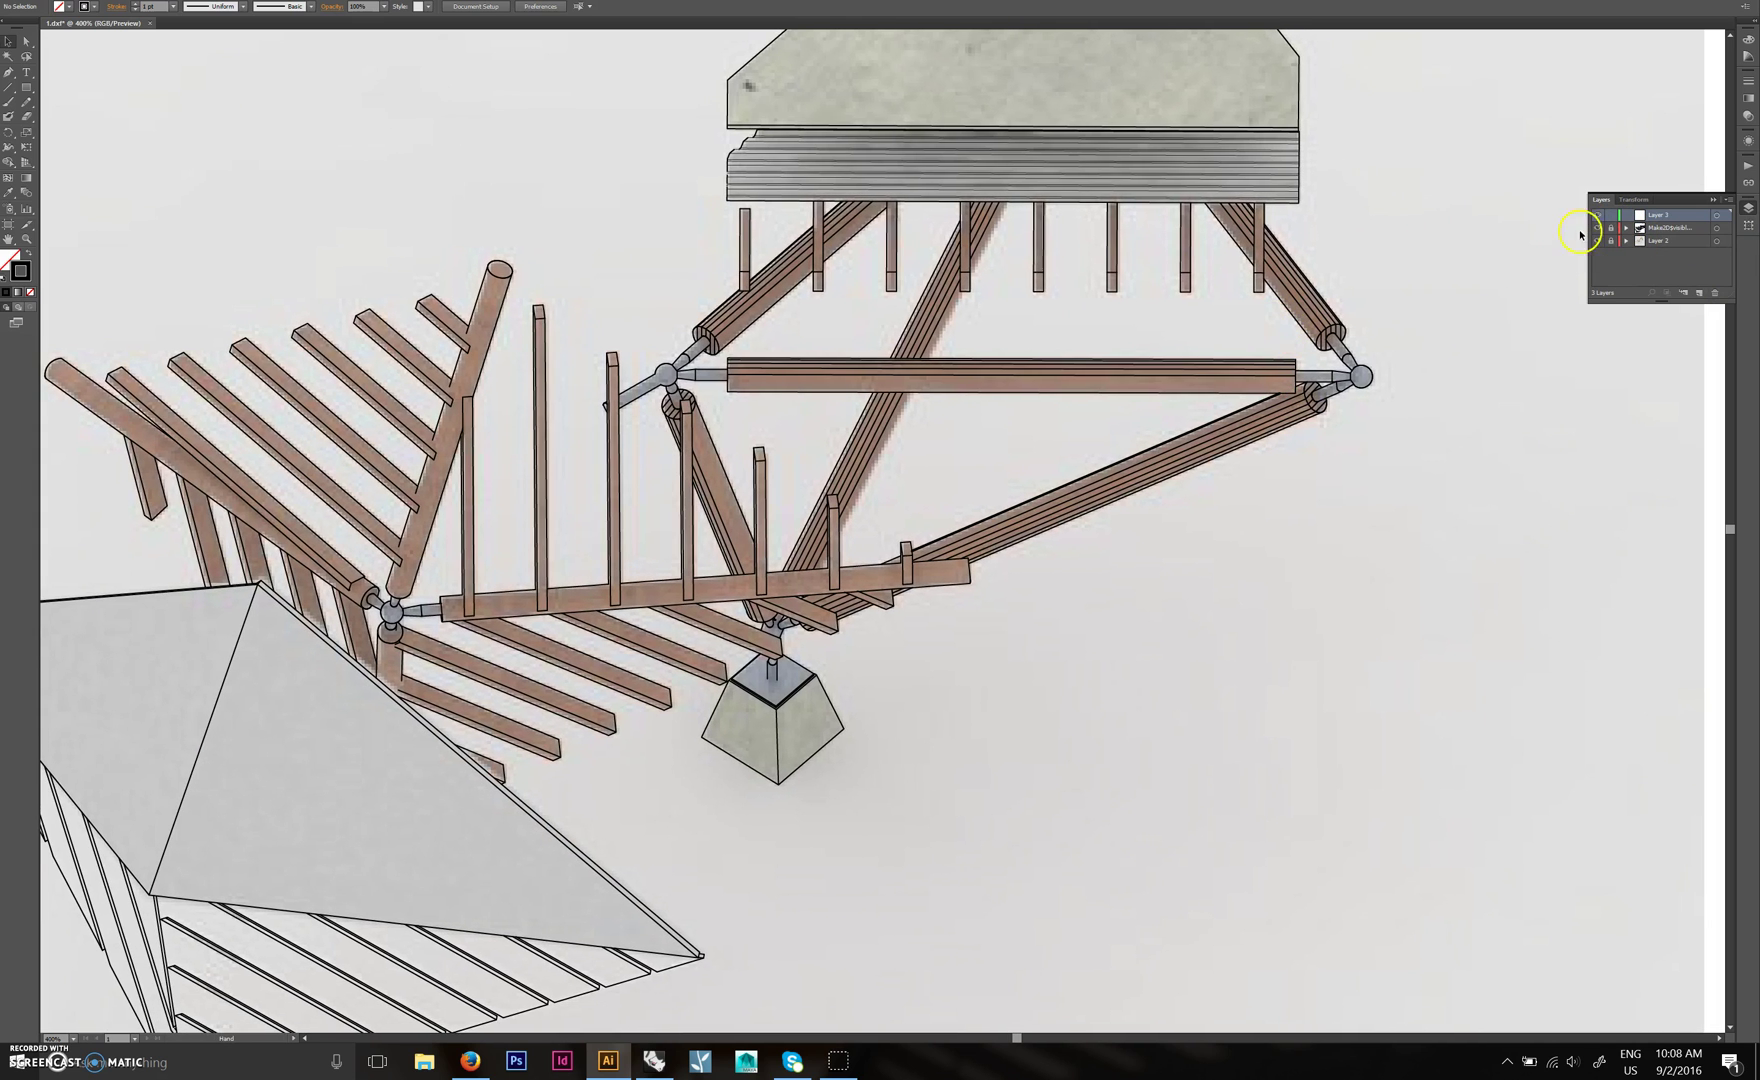
drag(1092, 314, 1058, 378)
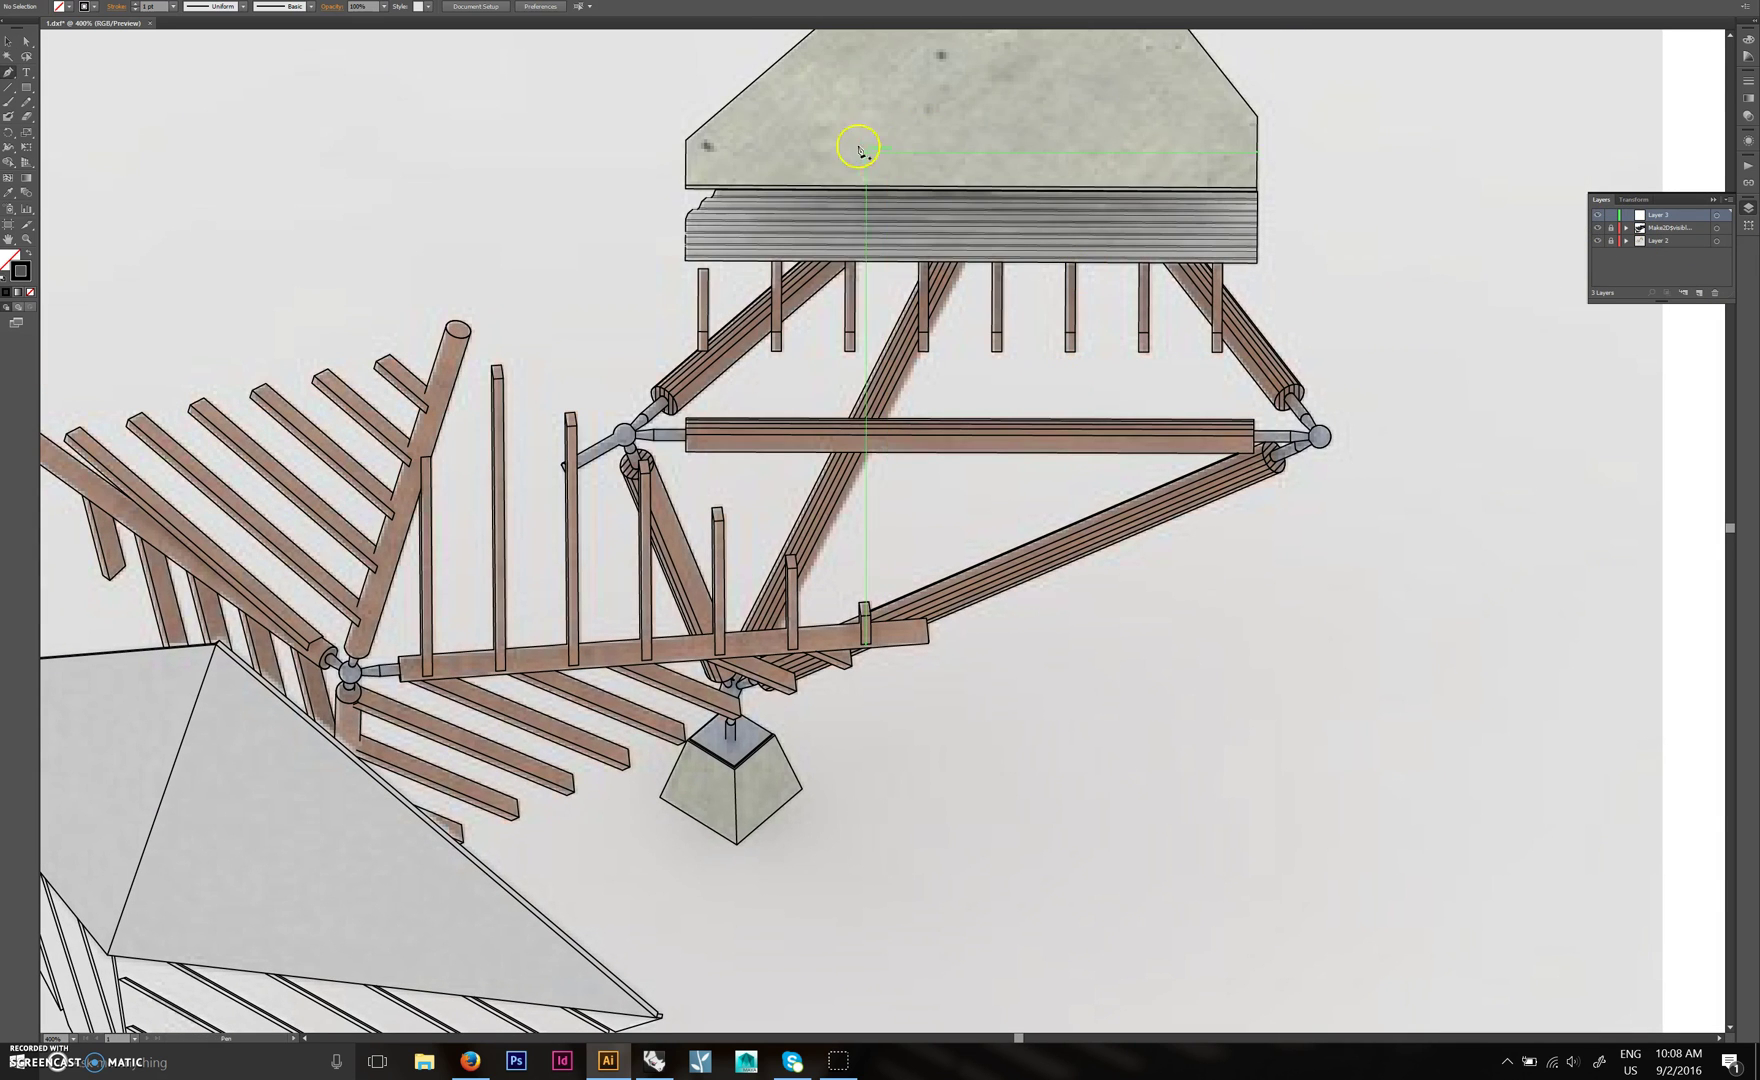
alt+scroll(864, 145, up, 2)
alt+scroll(620, 510, down, 2)
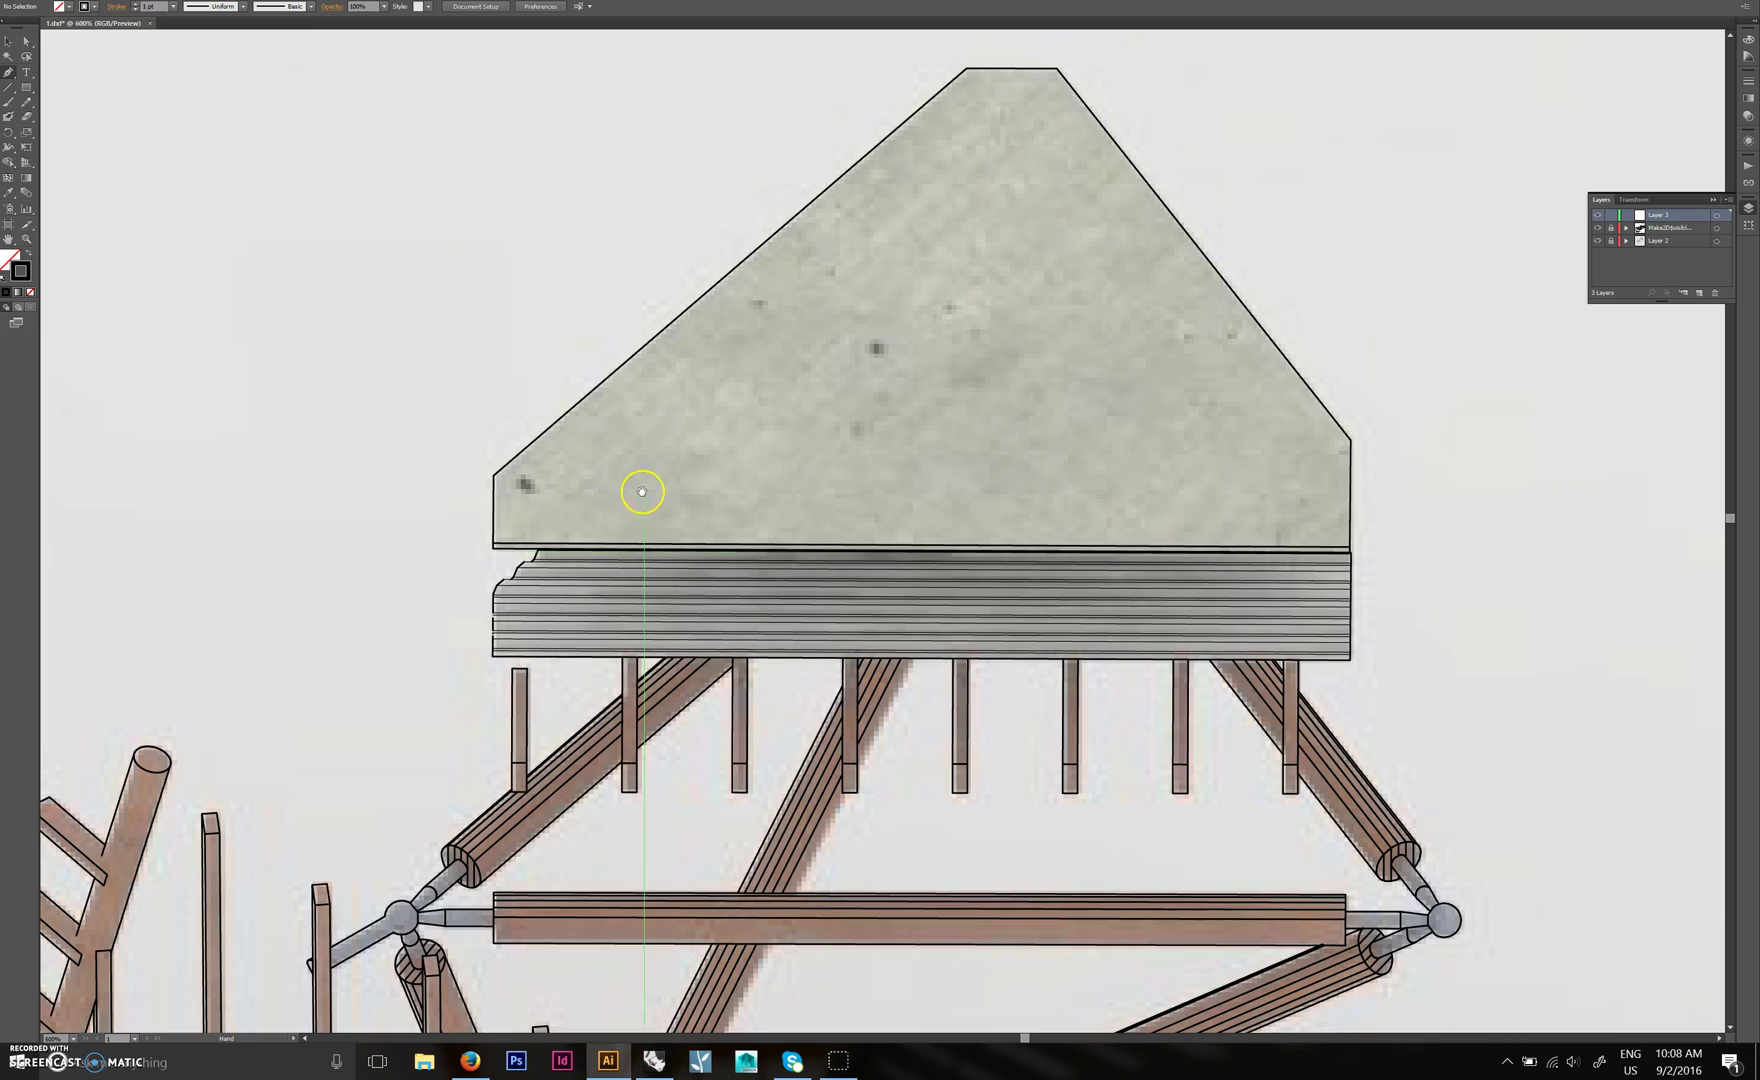
alt+scroll(560, 562, up, 3)
click(431, 548)
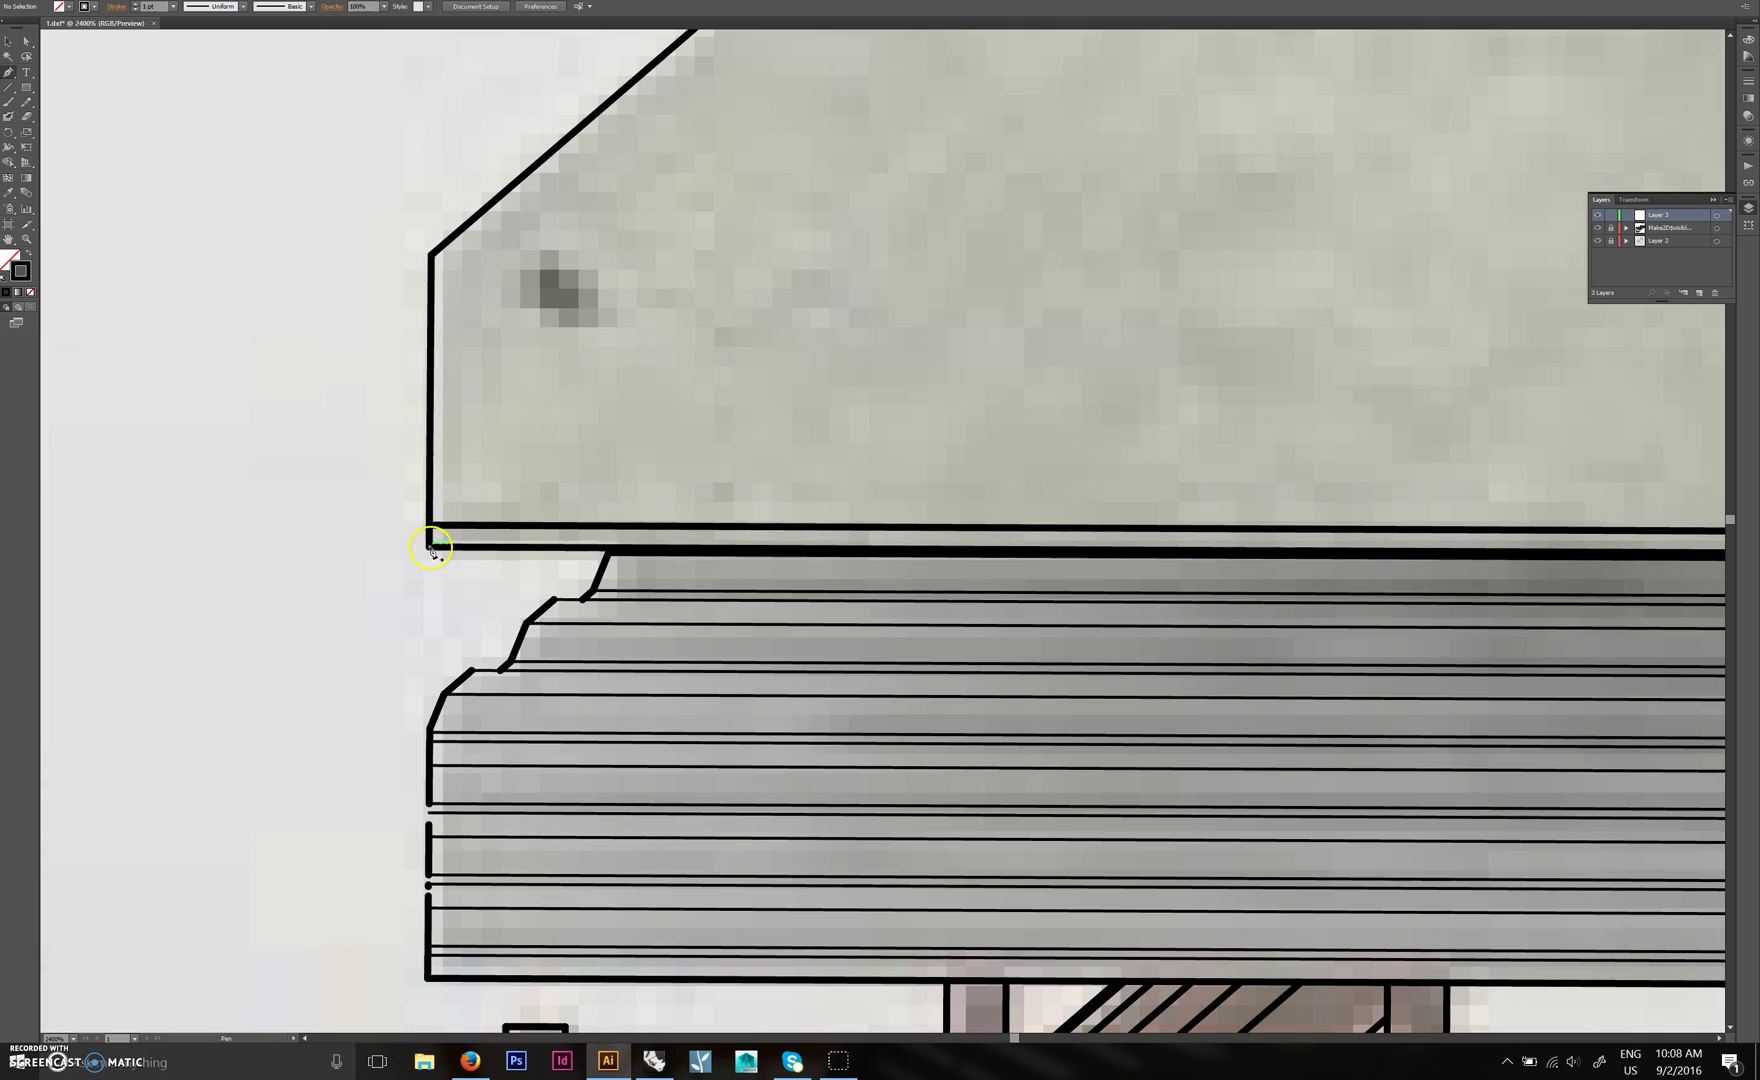
click(432, 249)
alt+scroll(432, 249, down, 1)
drag(683, 240, 314, 794)
drag(907, 380, 672, 640)
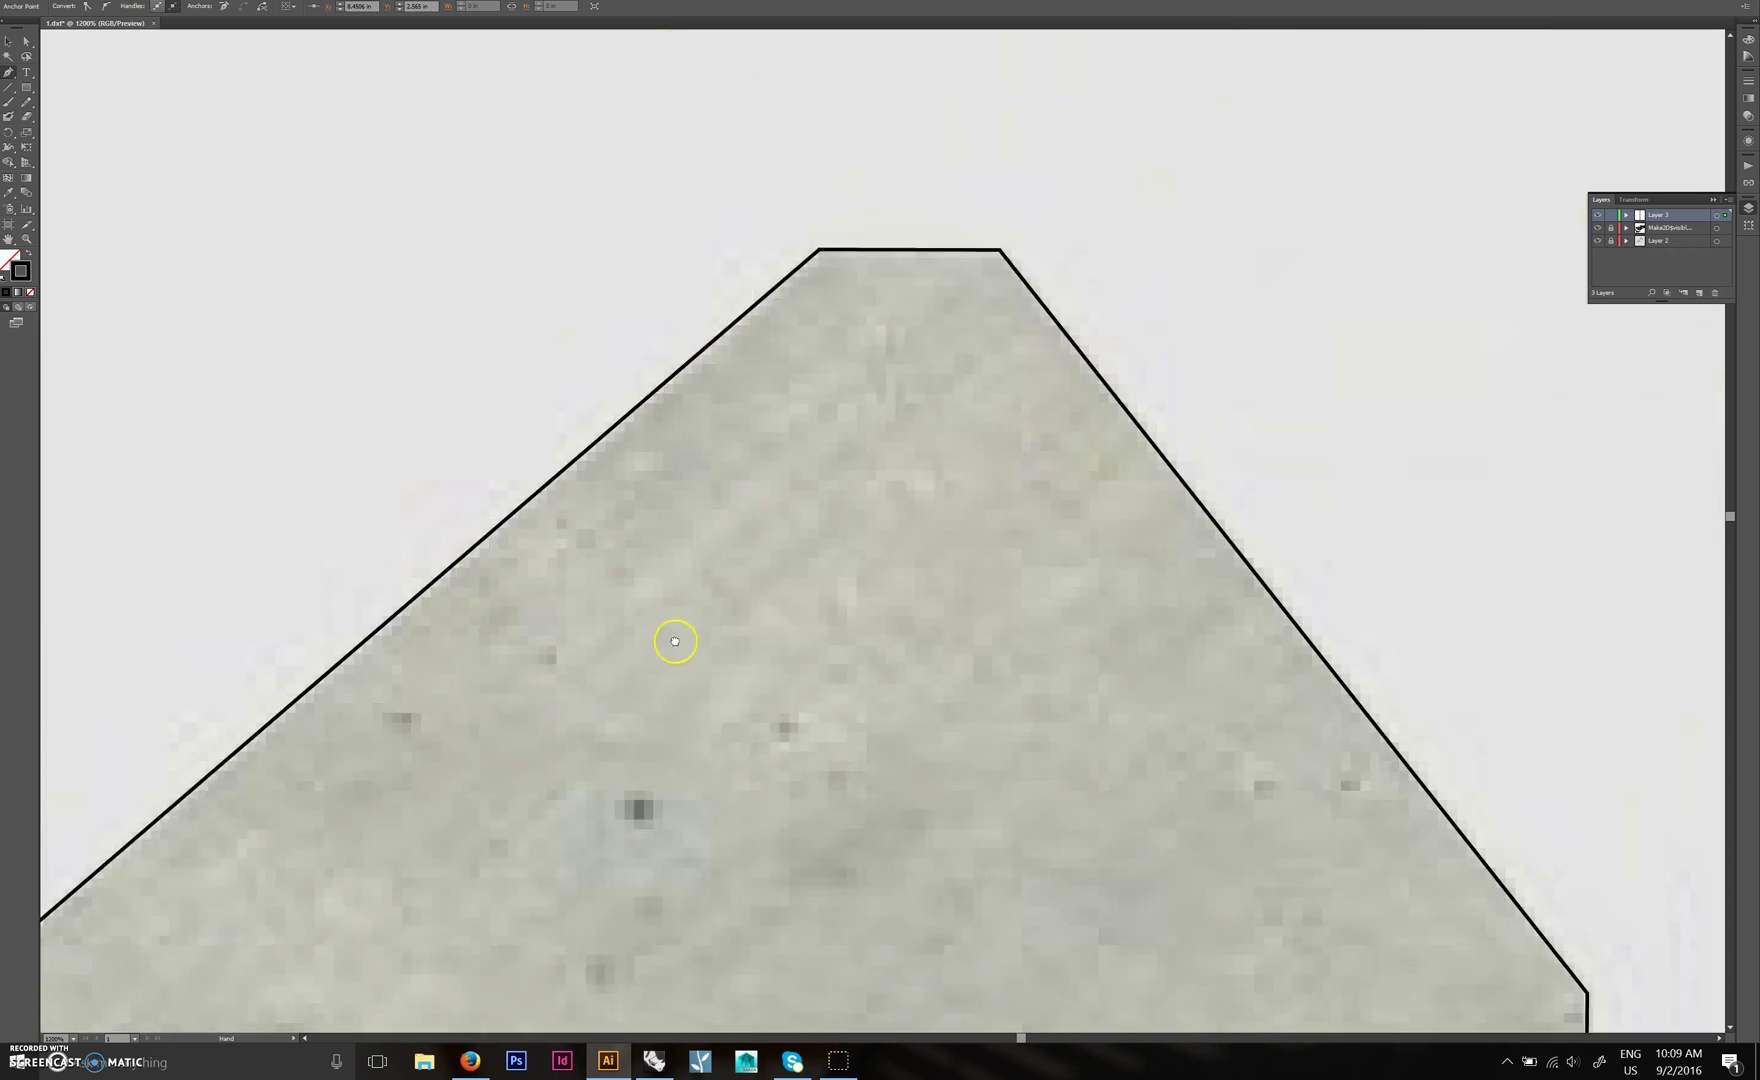
drag(845, 231, 700, 365)
click(672, 386)
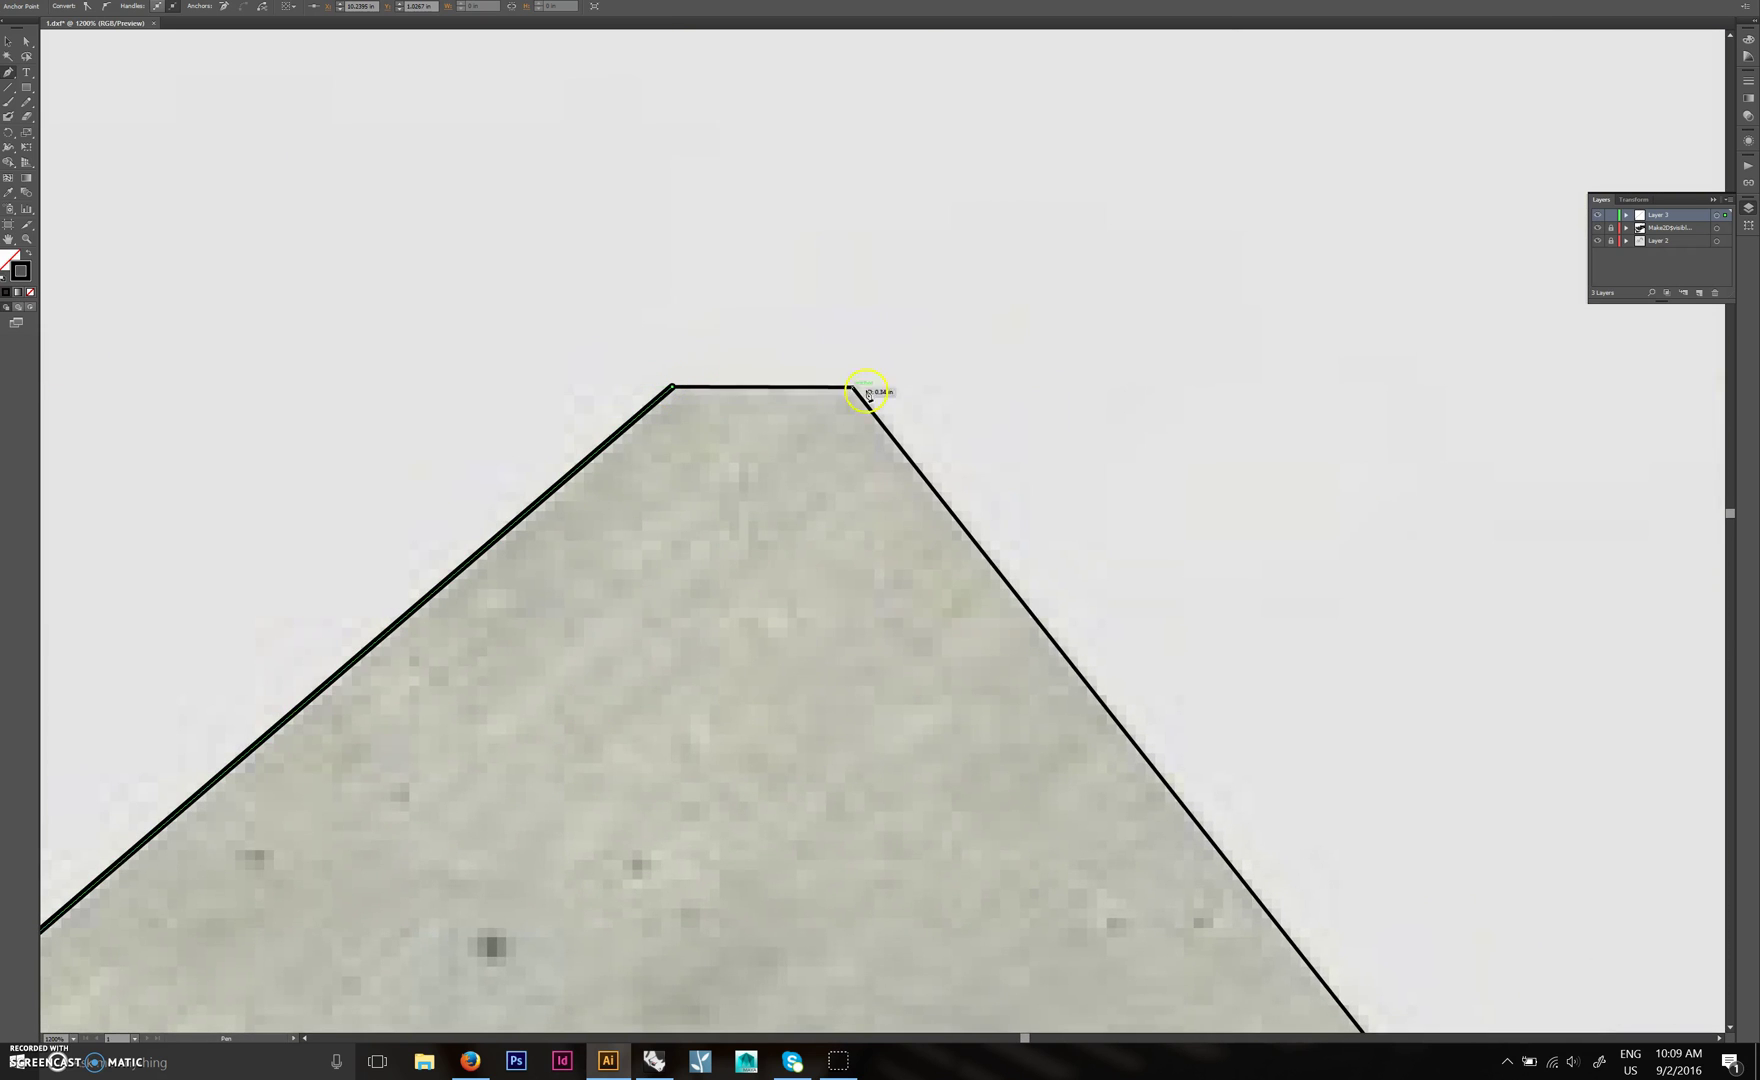
click(851, 388)
Trace the slab's right diagonal edge and bottom-right corner, then close the outline at its start.
alt+scroll(853, 393, down, 4)
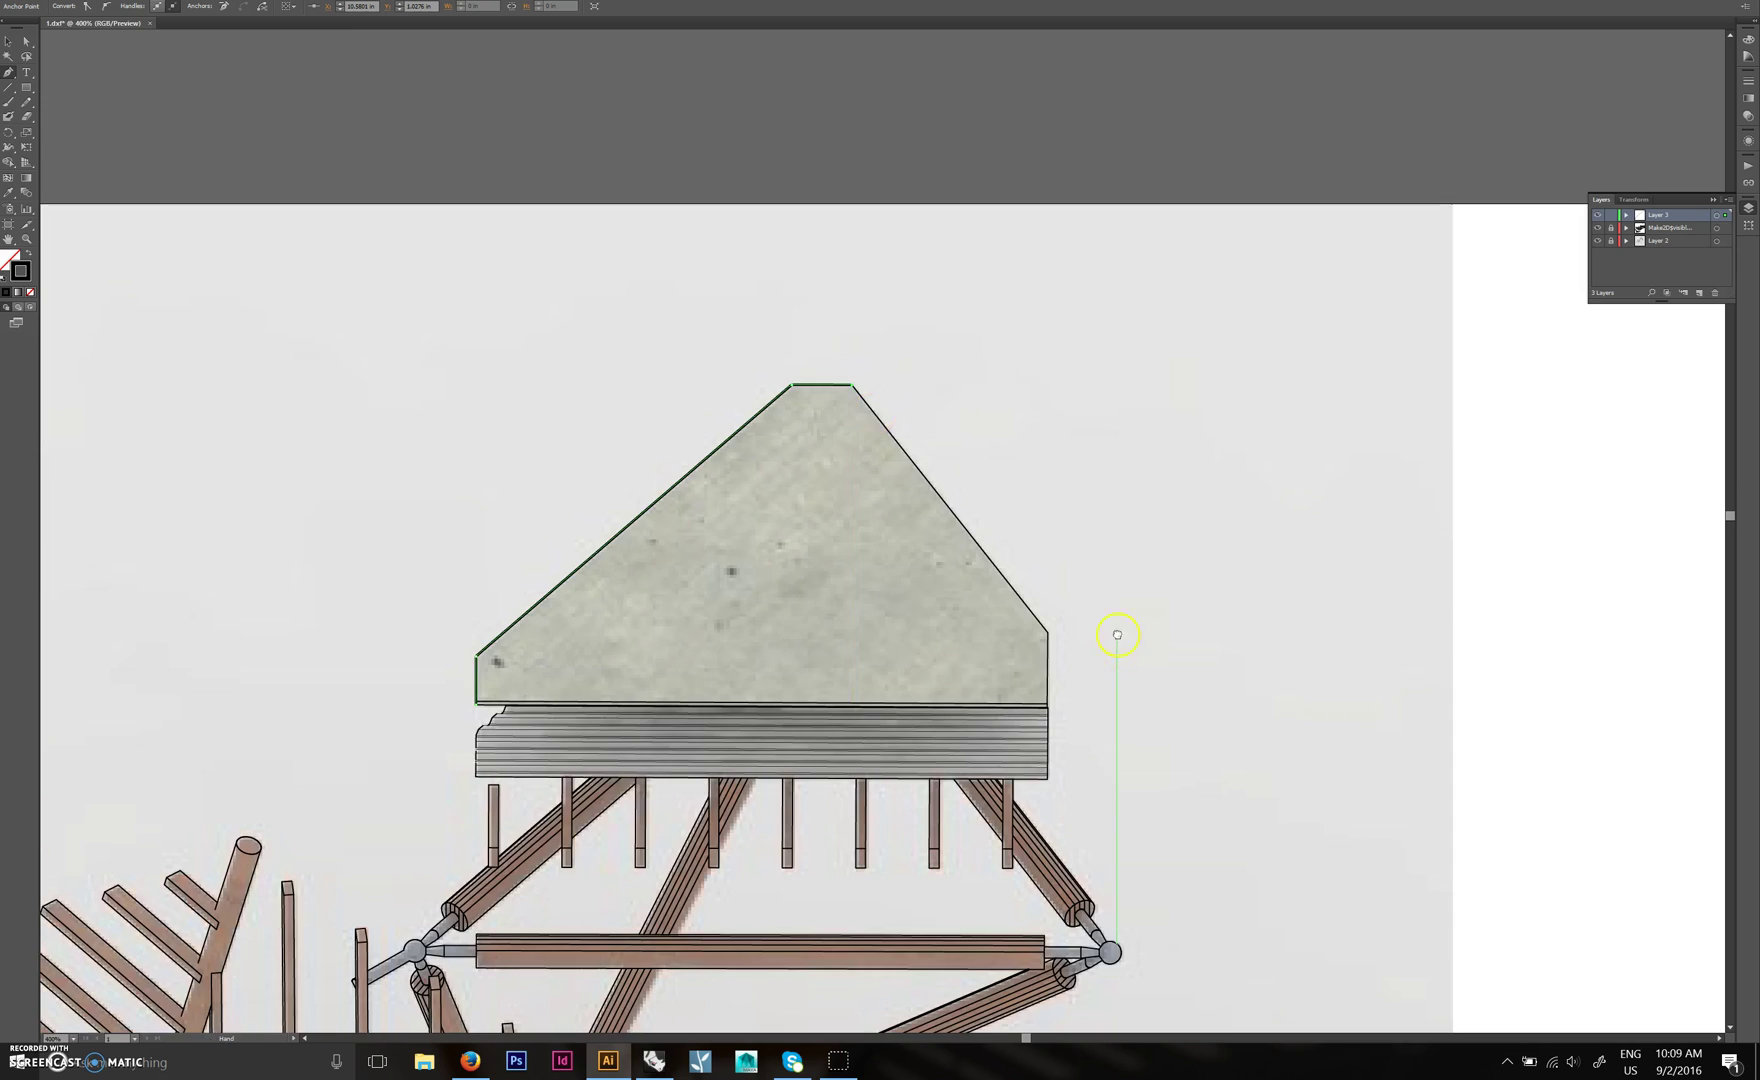
drag(1116, 628, 857, 216)
alt+scroll(868, 219, up, 3)
click(893, 268)
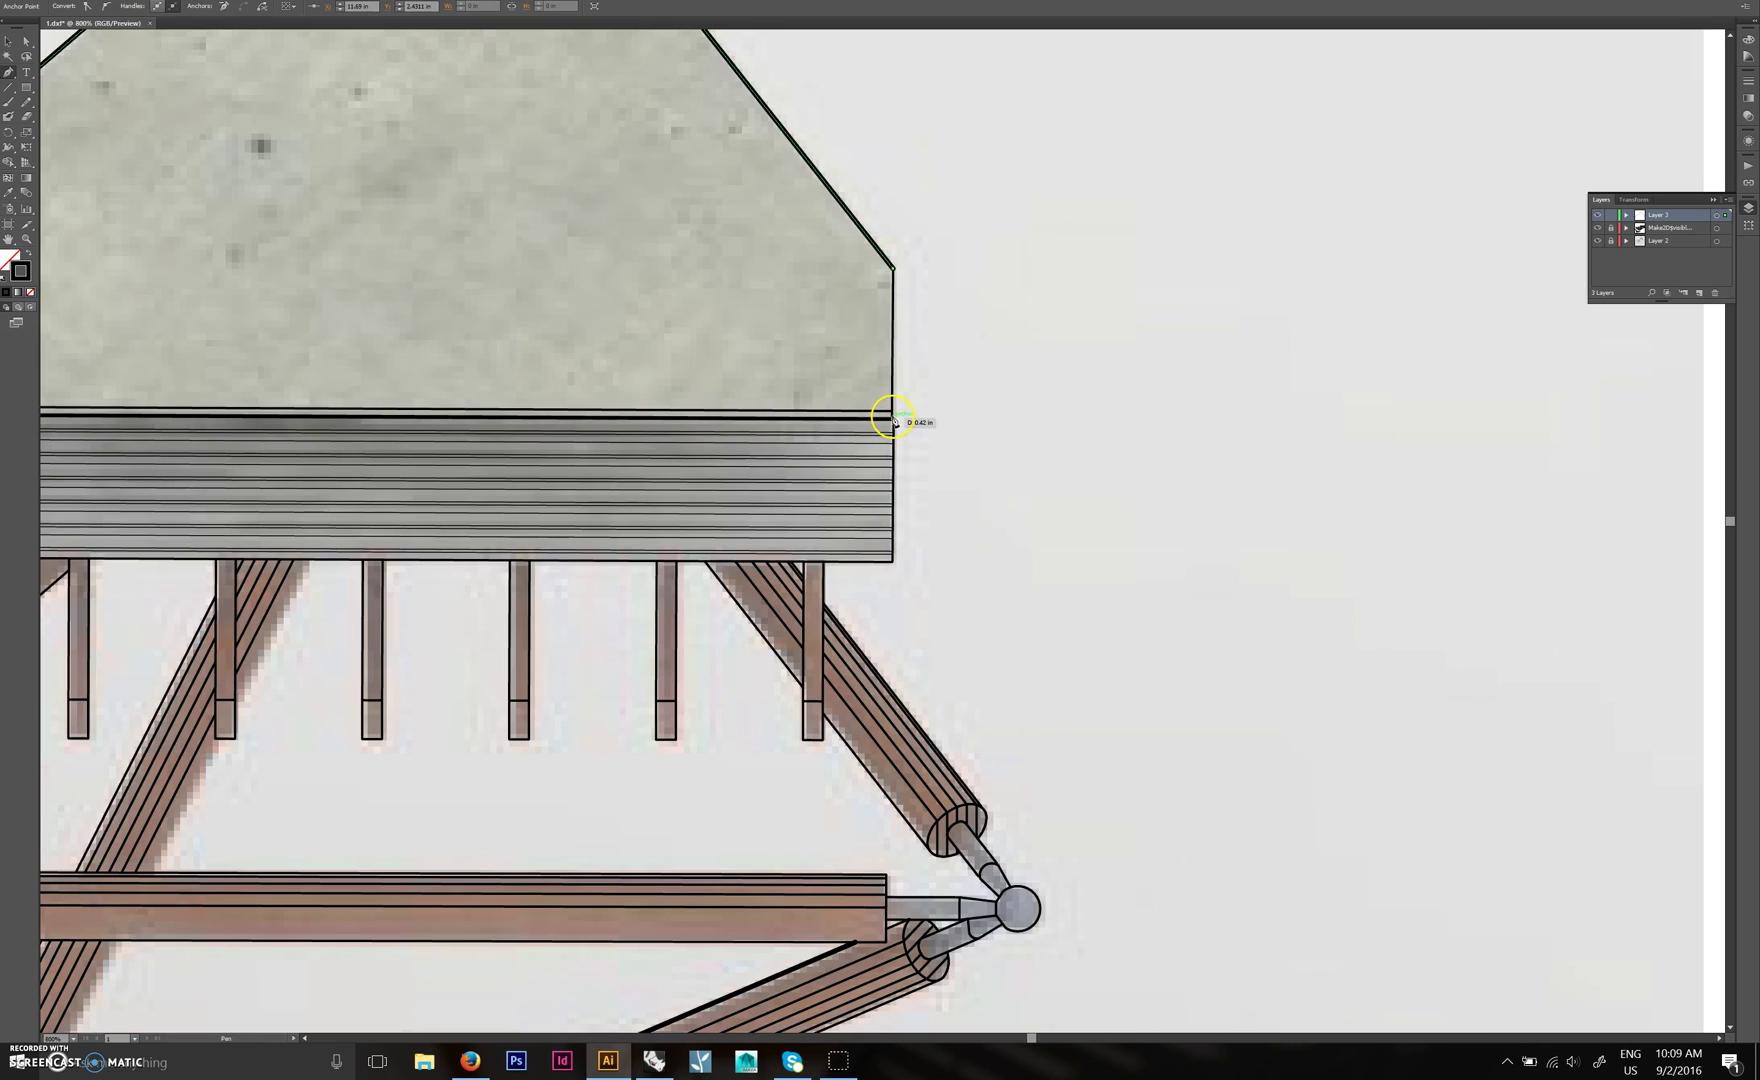
click(893, 420)
ctrl+scroll(805, 415, left, 5)
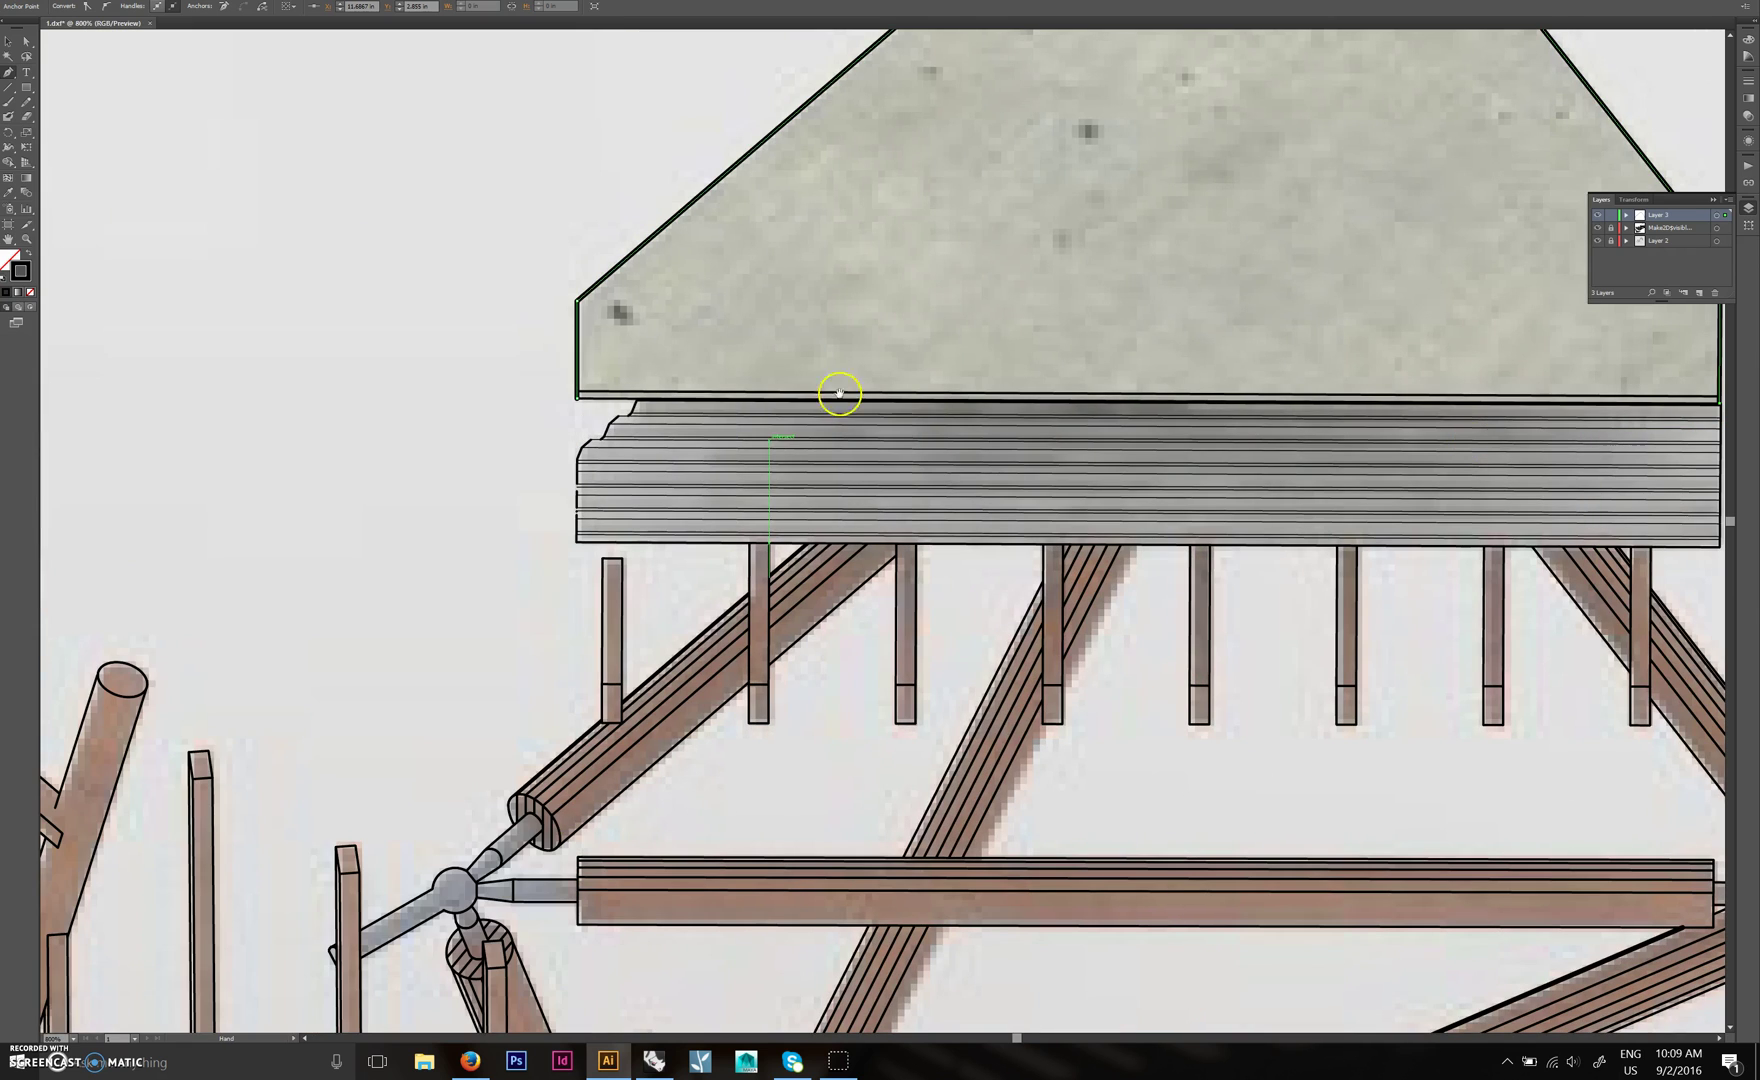
click(578, 400)
key(v)
click(472, 287)
Unlock the Make2D layer, select its linework to edit opacity, then deselect everything.
alt+scroll(523, 322, down, 4)
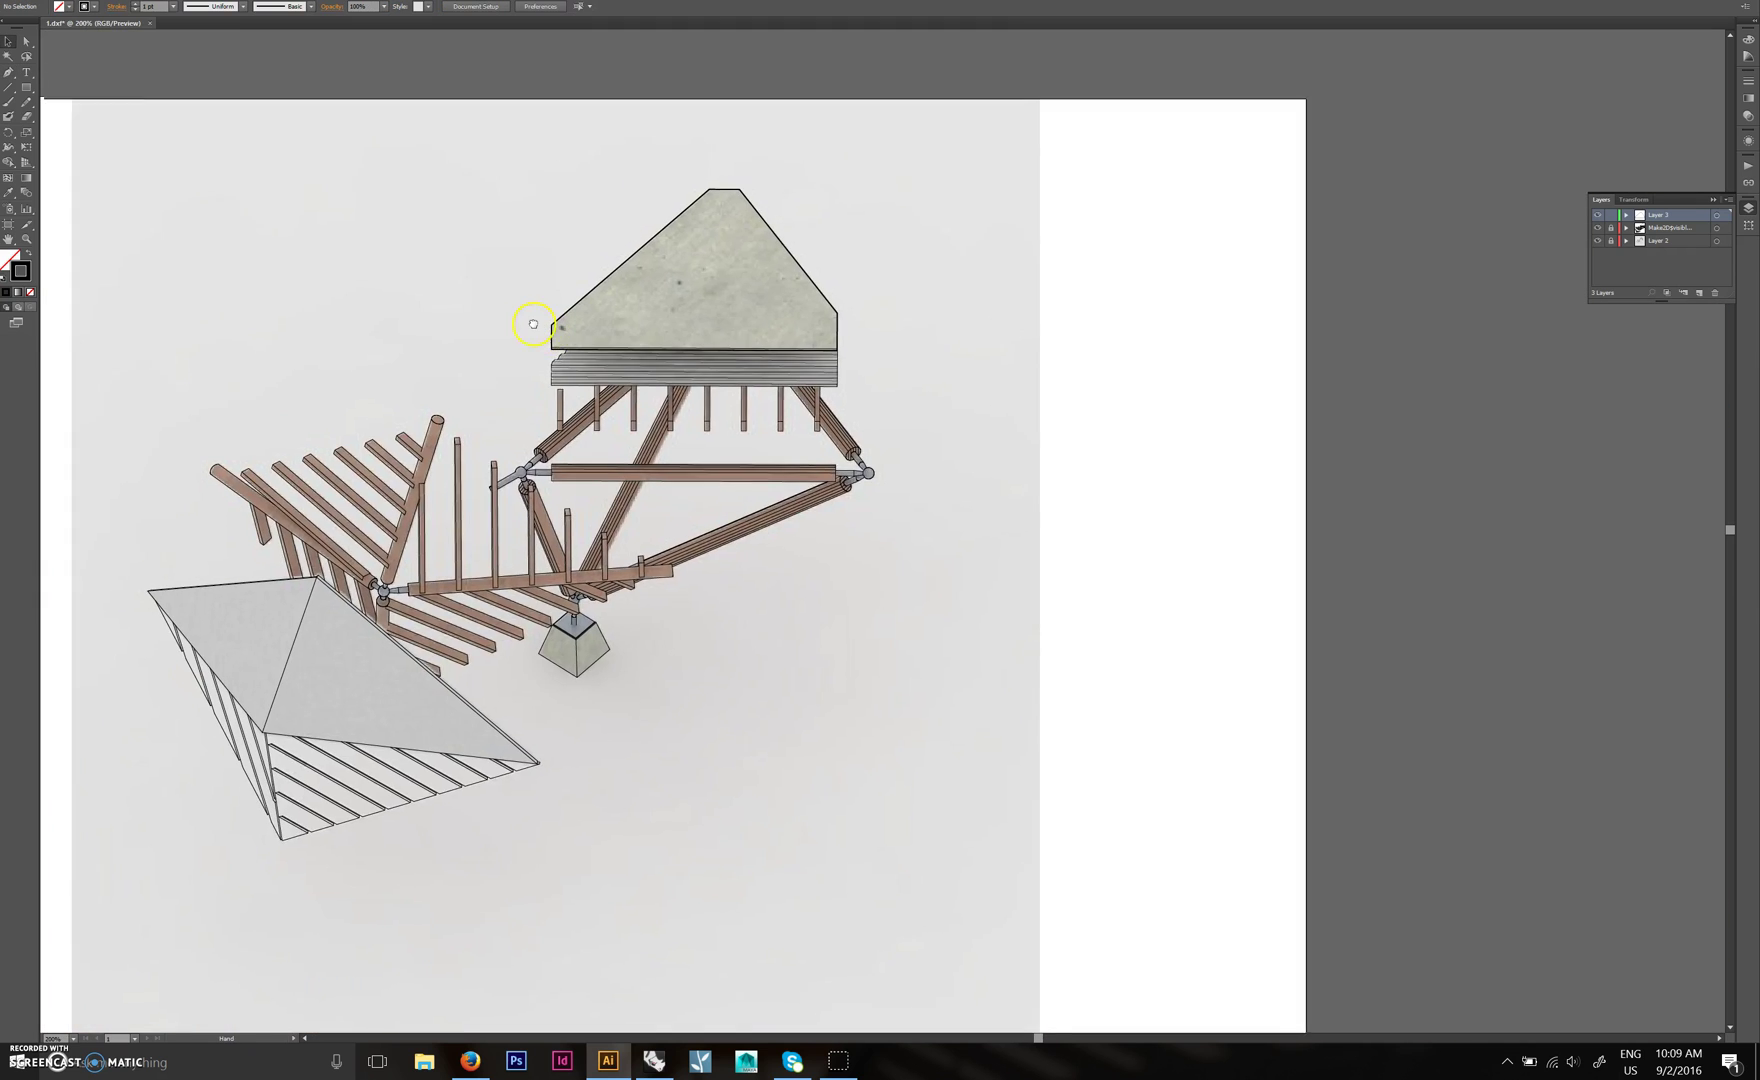
alt+scroll(600, 480, up, 2)
ctrl+scroll(700, 471, left, 2)
alt+scroll(760, 471, down, 2)
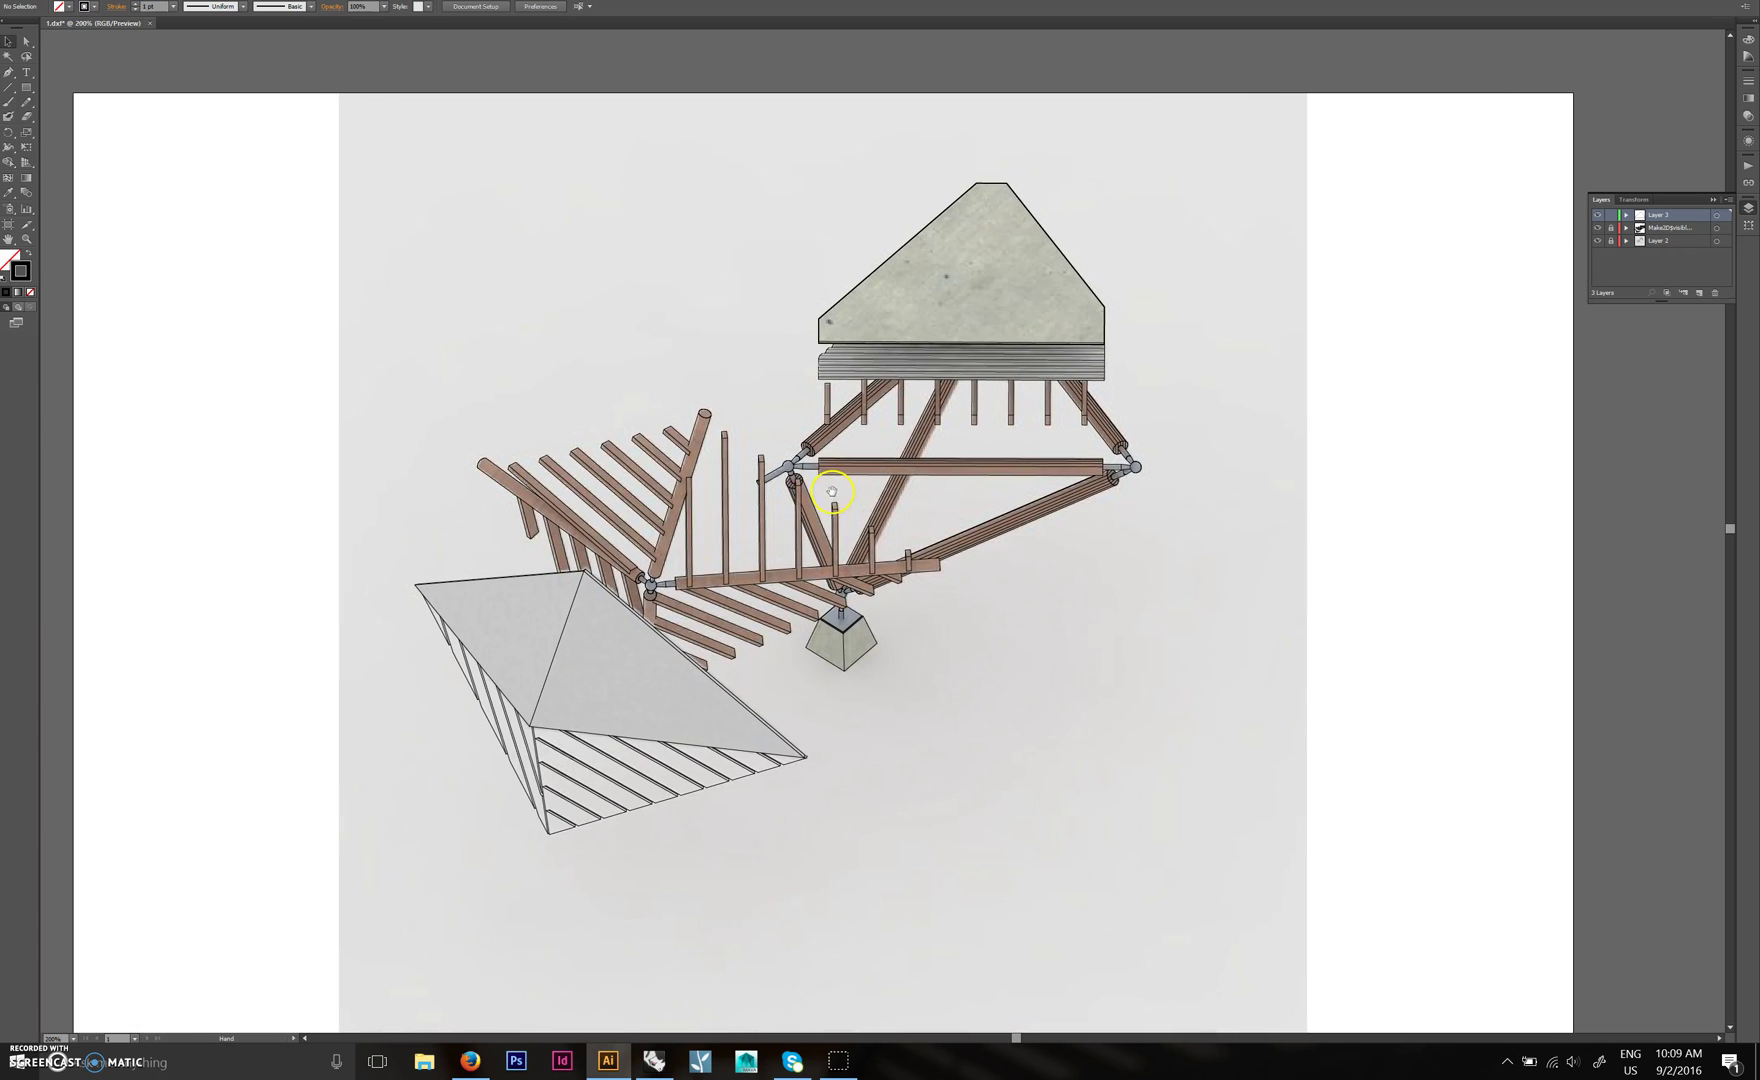
click(1610, 228)
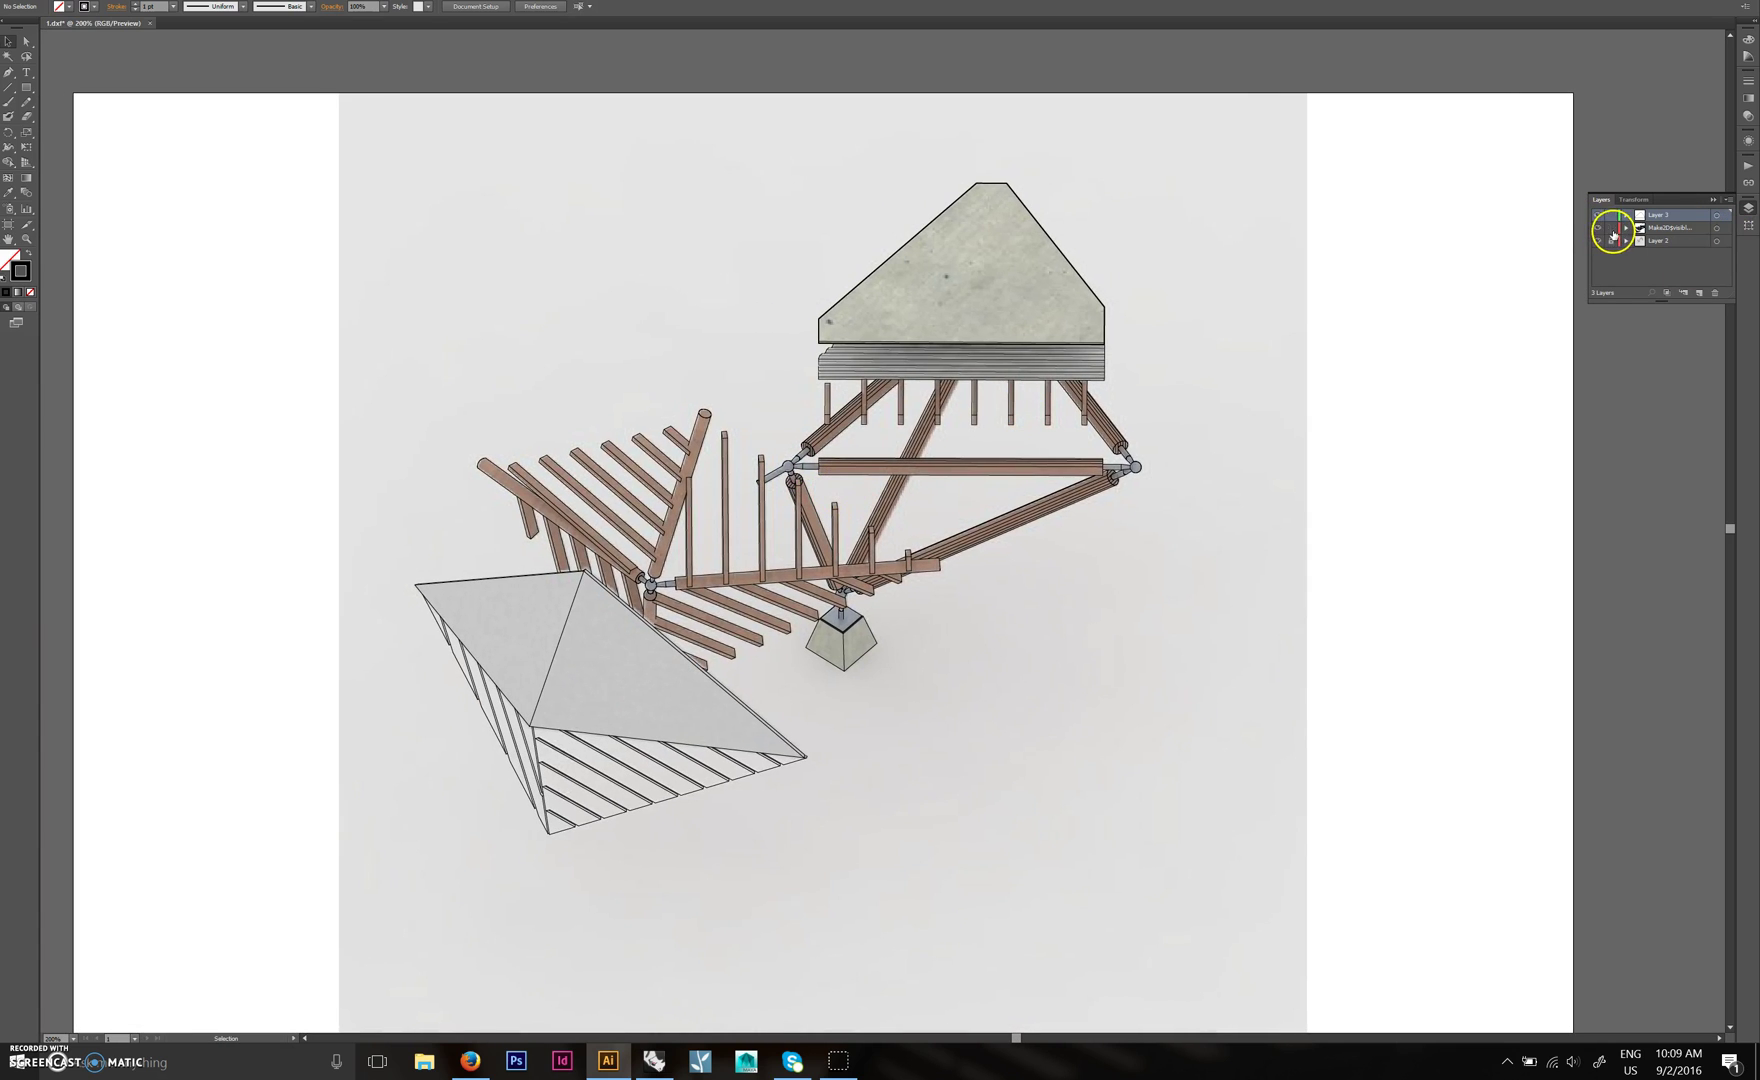
click(1723, 230)
click(373, 10)
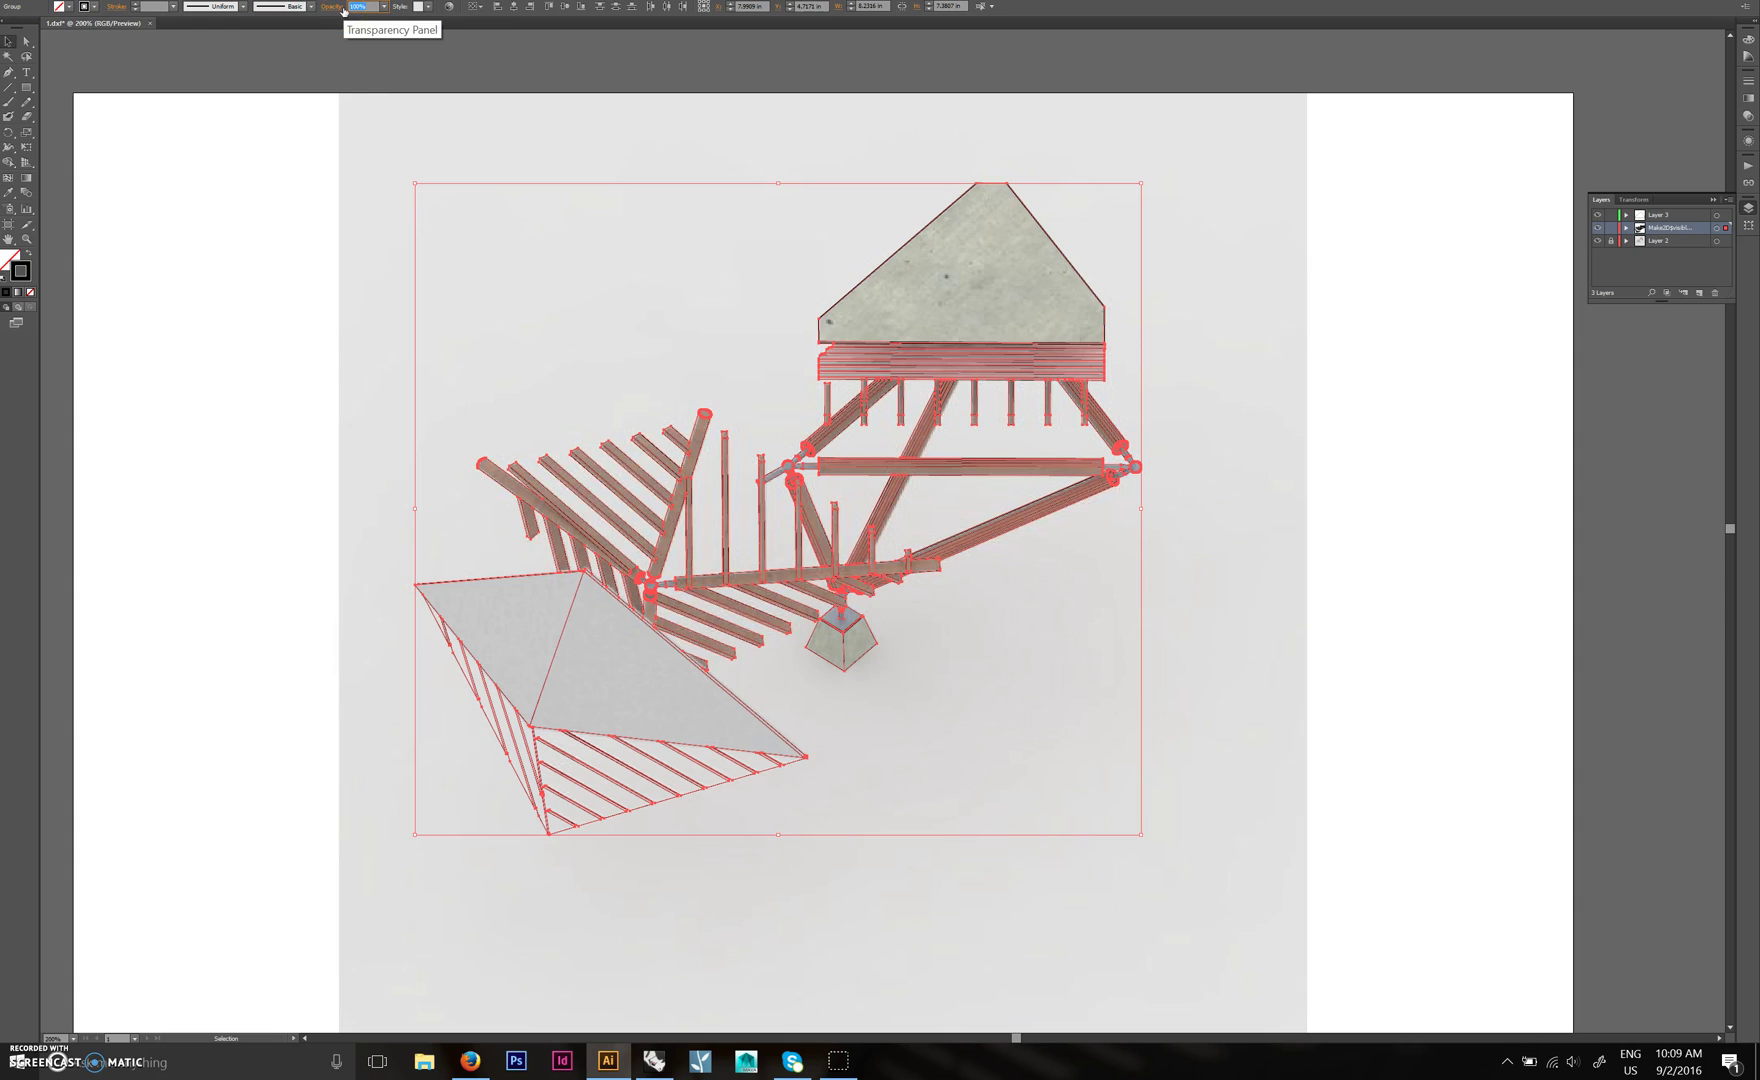
click(957, 275)
click(1345, 492)
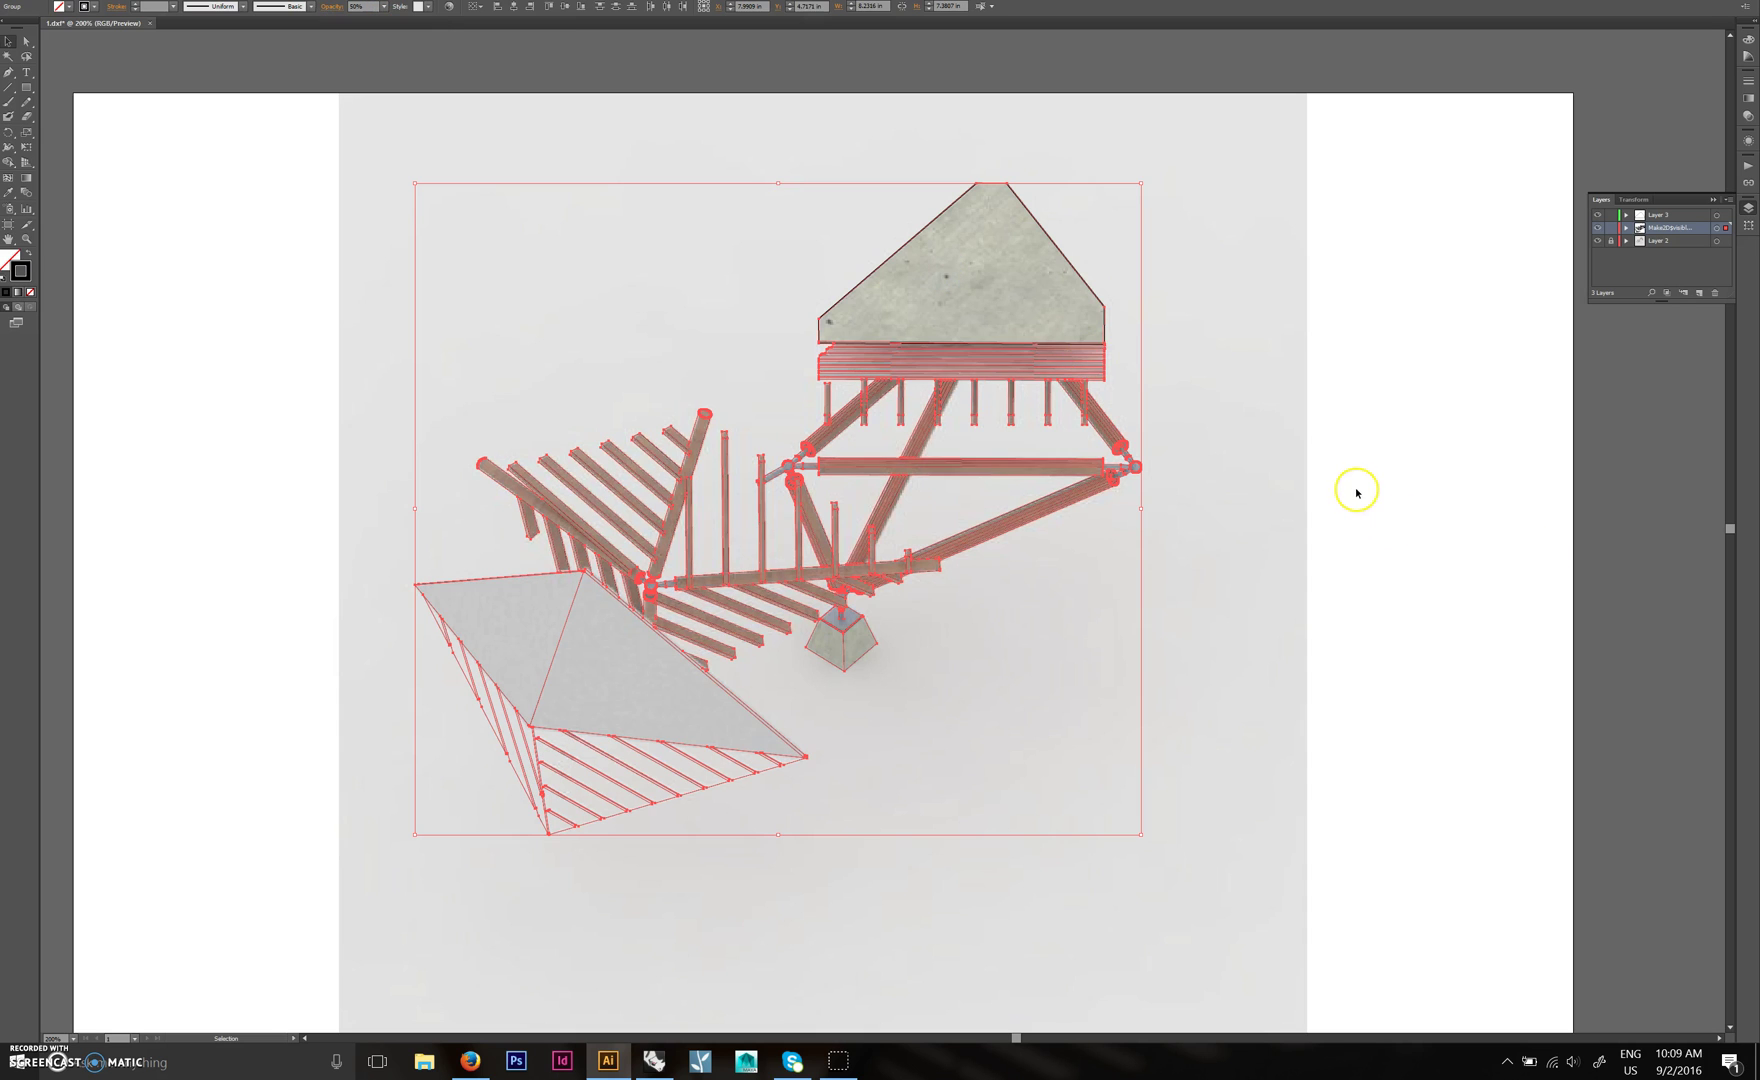
Inspect the truss render up close, then make Layer 3 the active drawing layer.
alt+scroll(607, 648, up, 2)
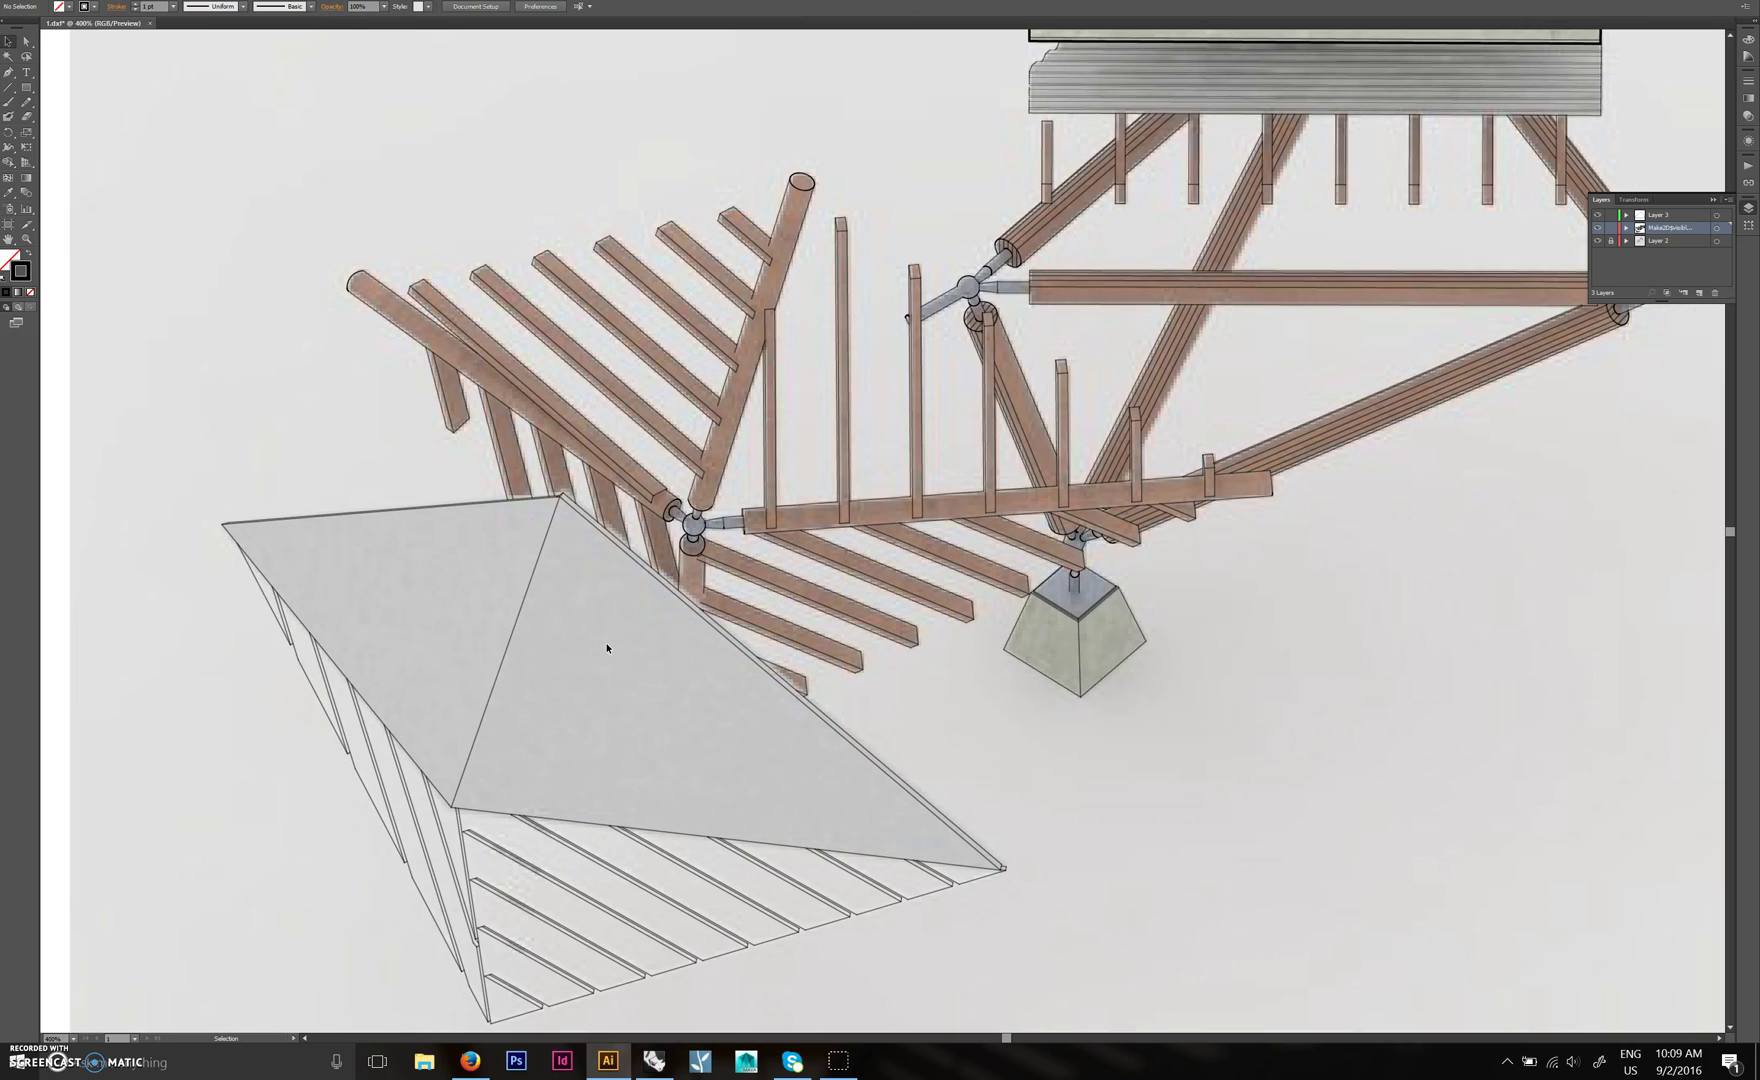
alt+scroll(990, 470, down, 1)
drag(1002, 420, 891, 503)
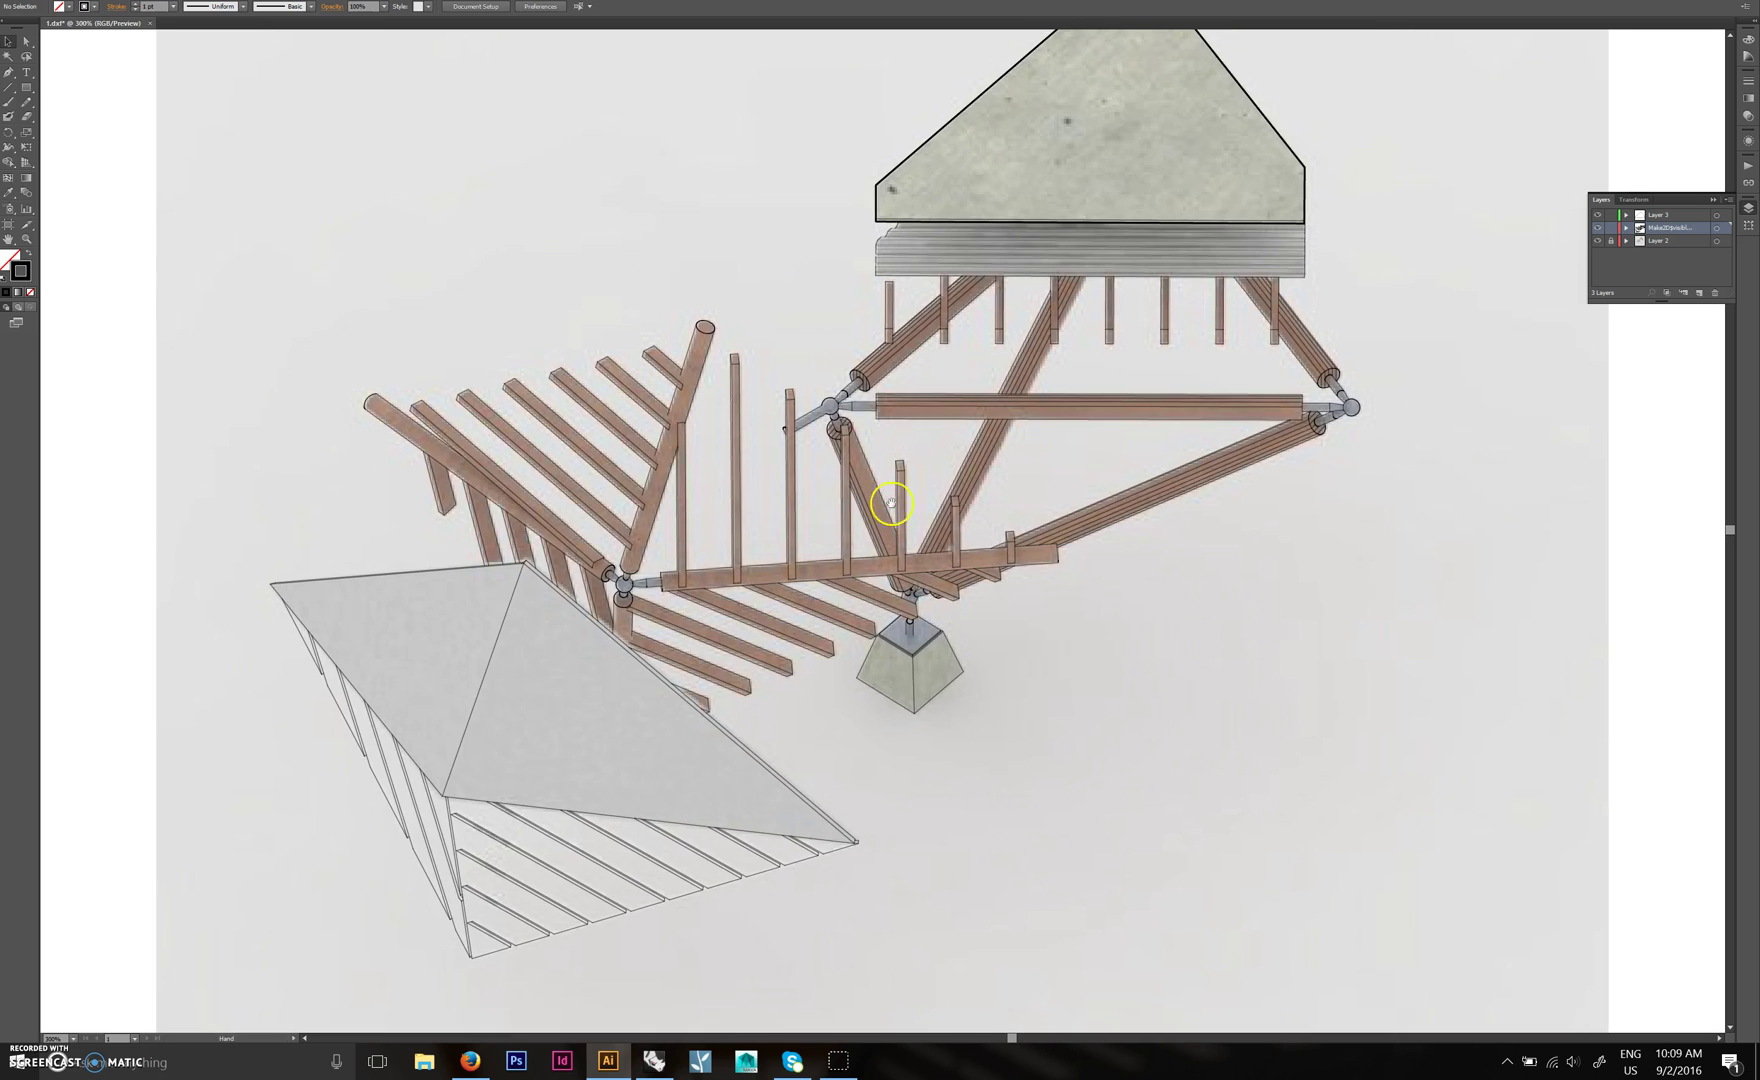
drag(1165, 512, 1115, 534)
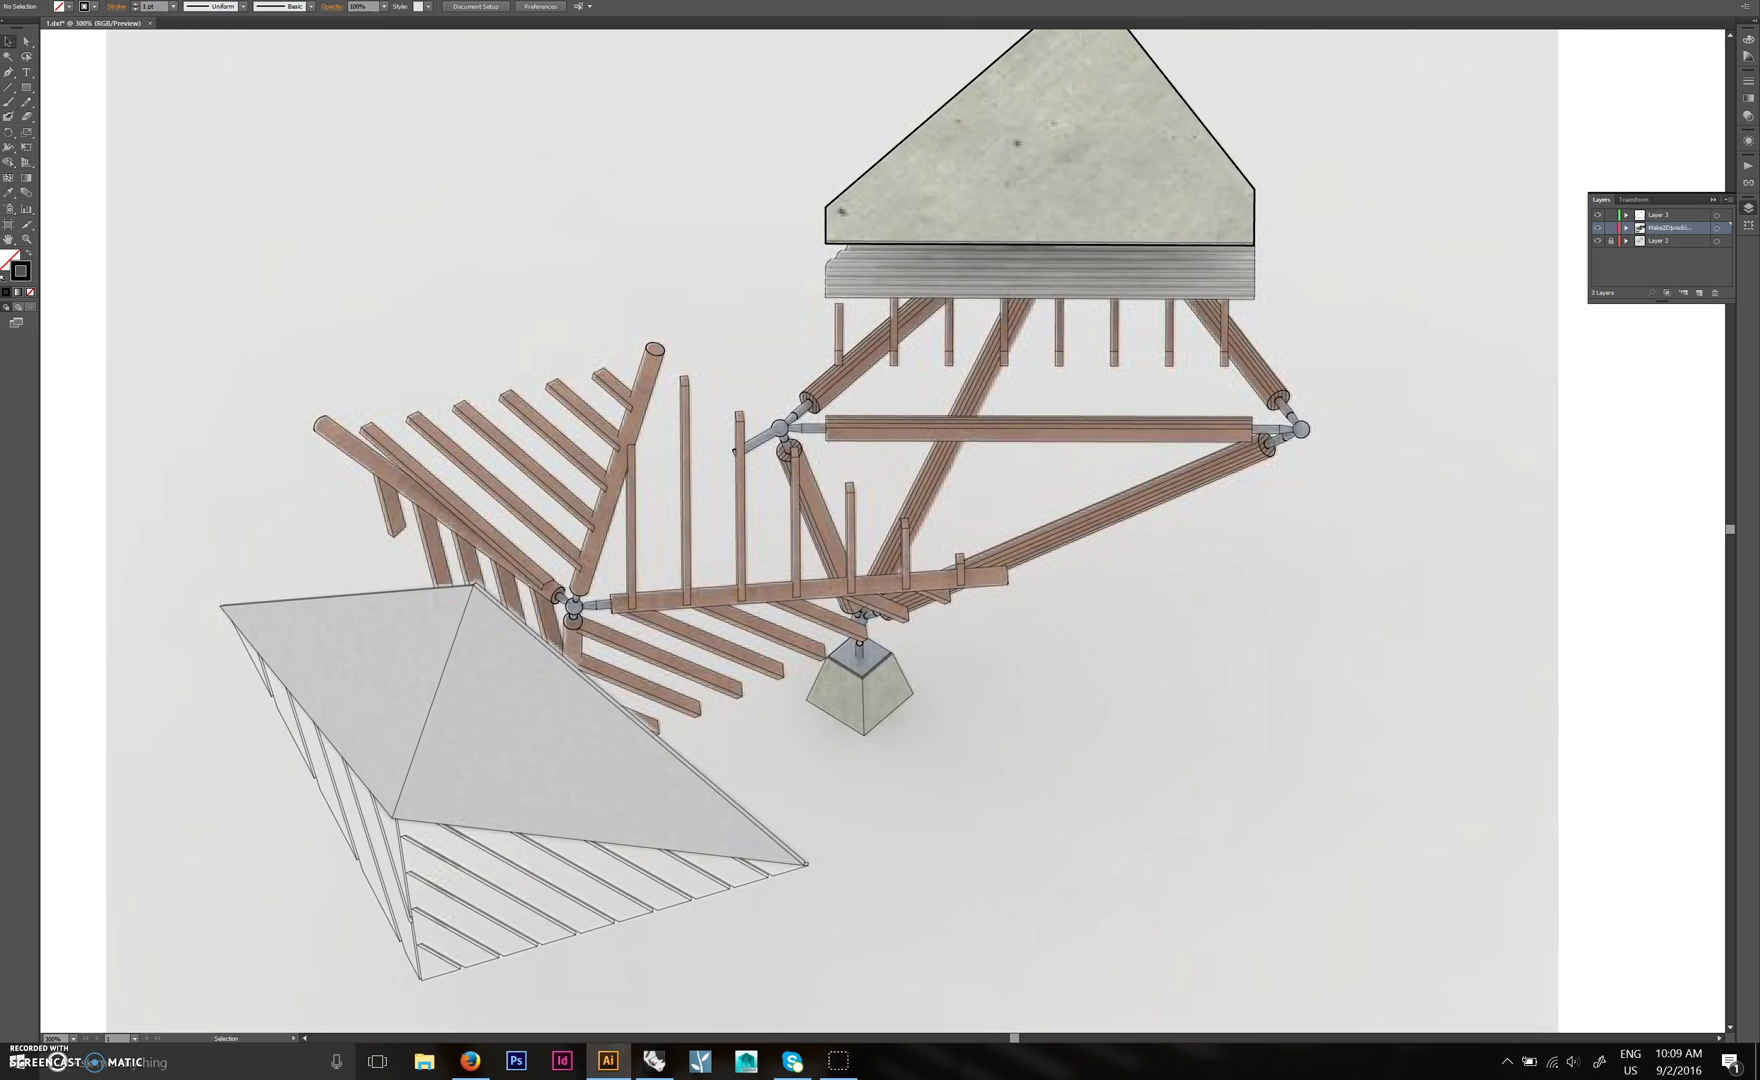
alt+scroll(910, 475, down, 1)
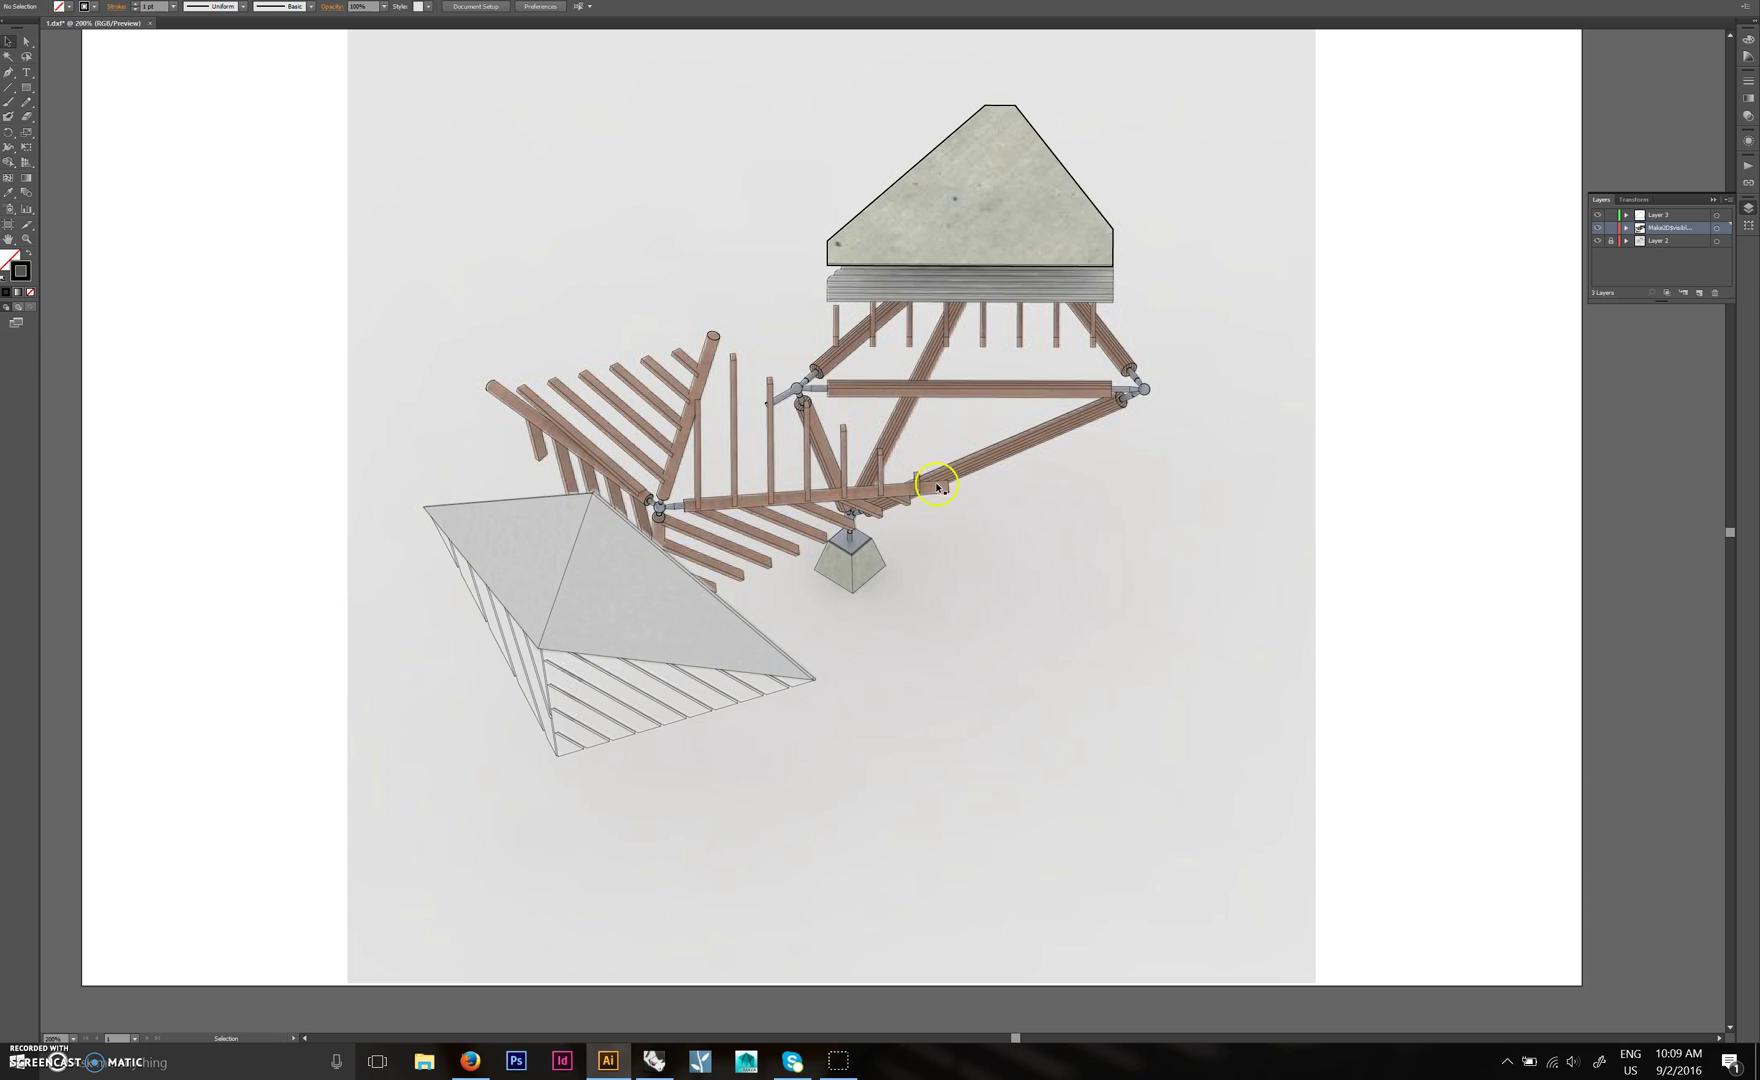
click(1660, 215)
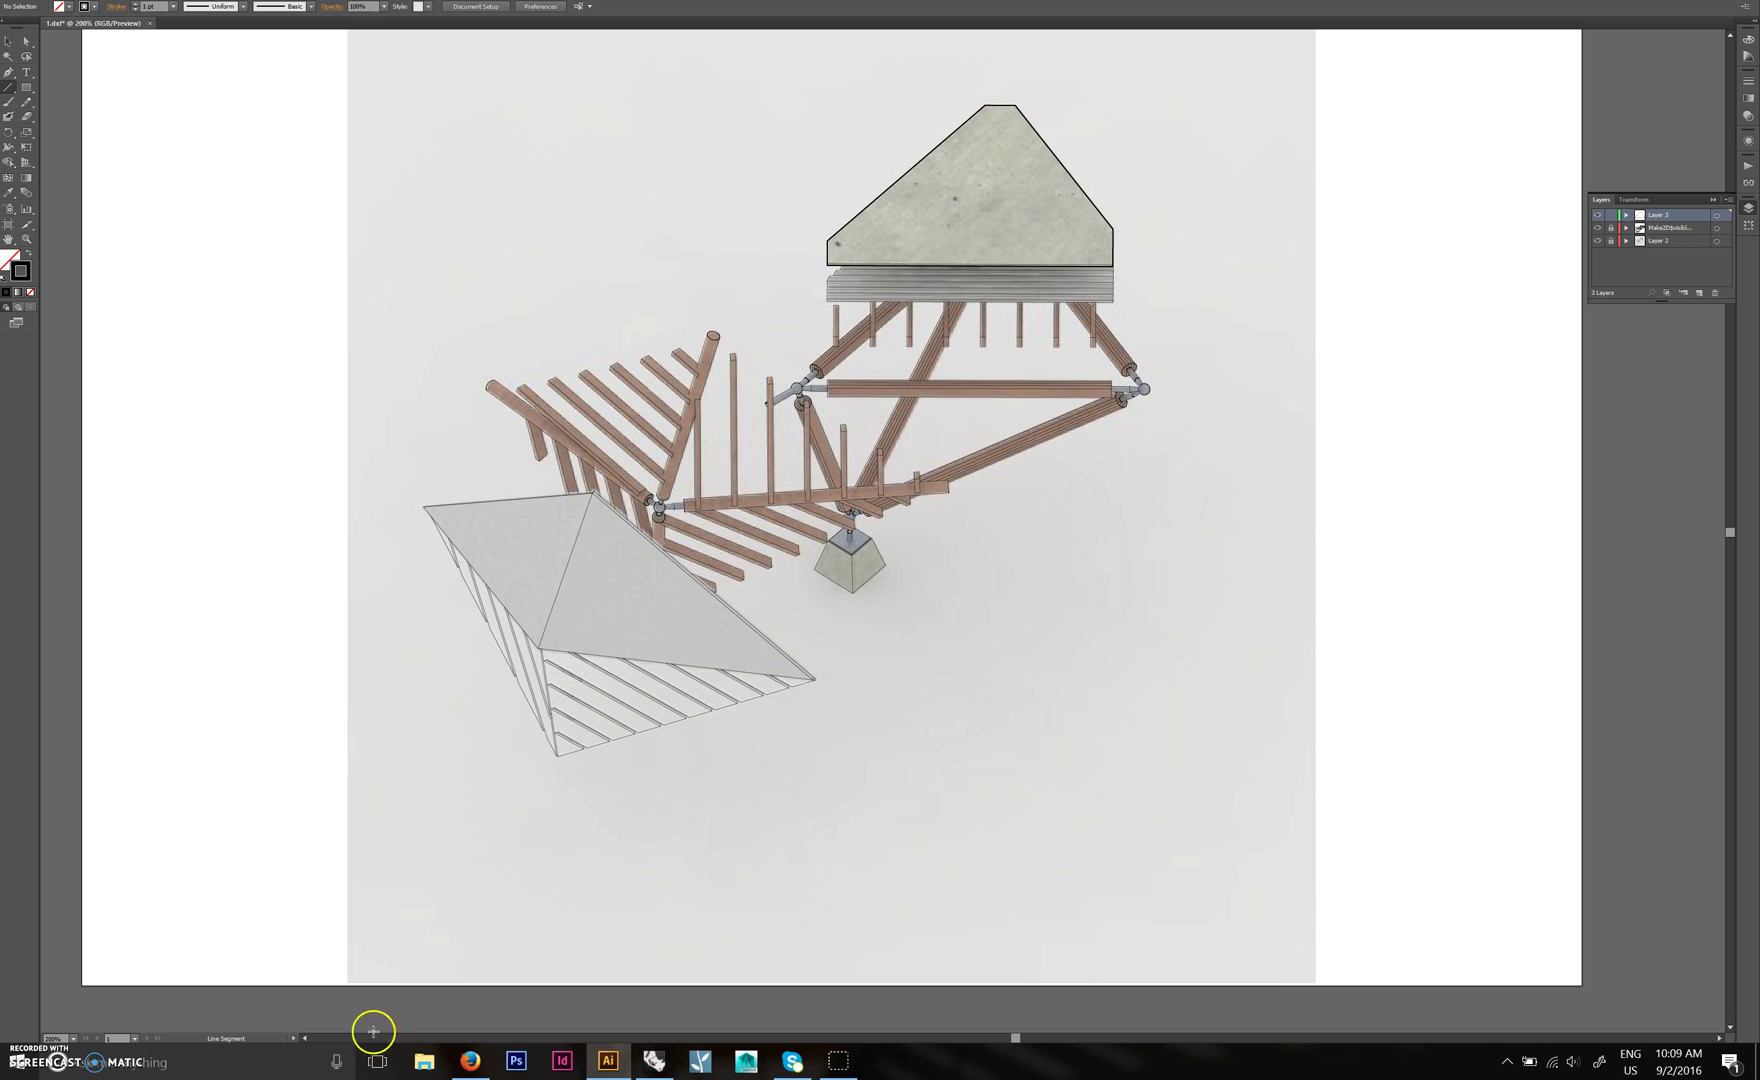
click(470, 1061)
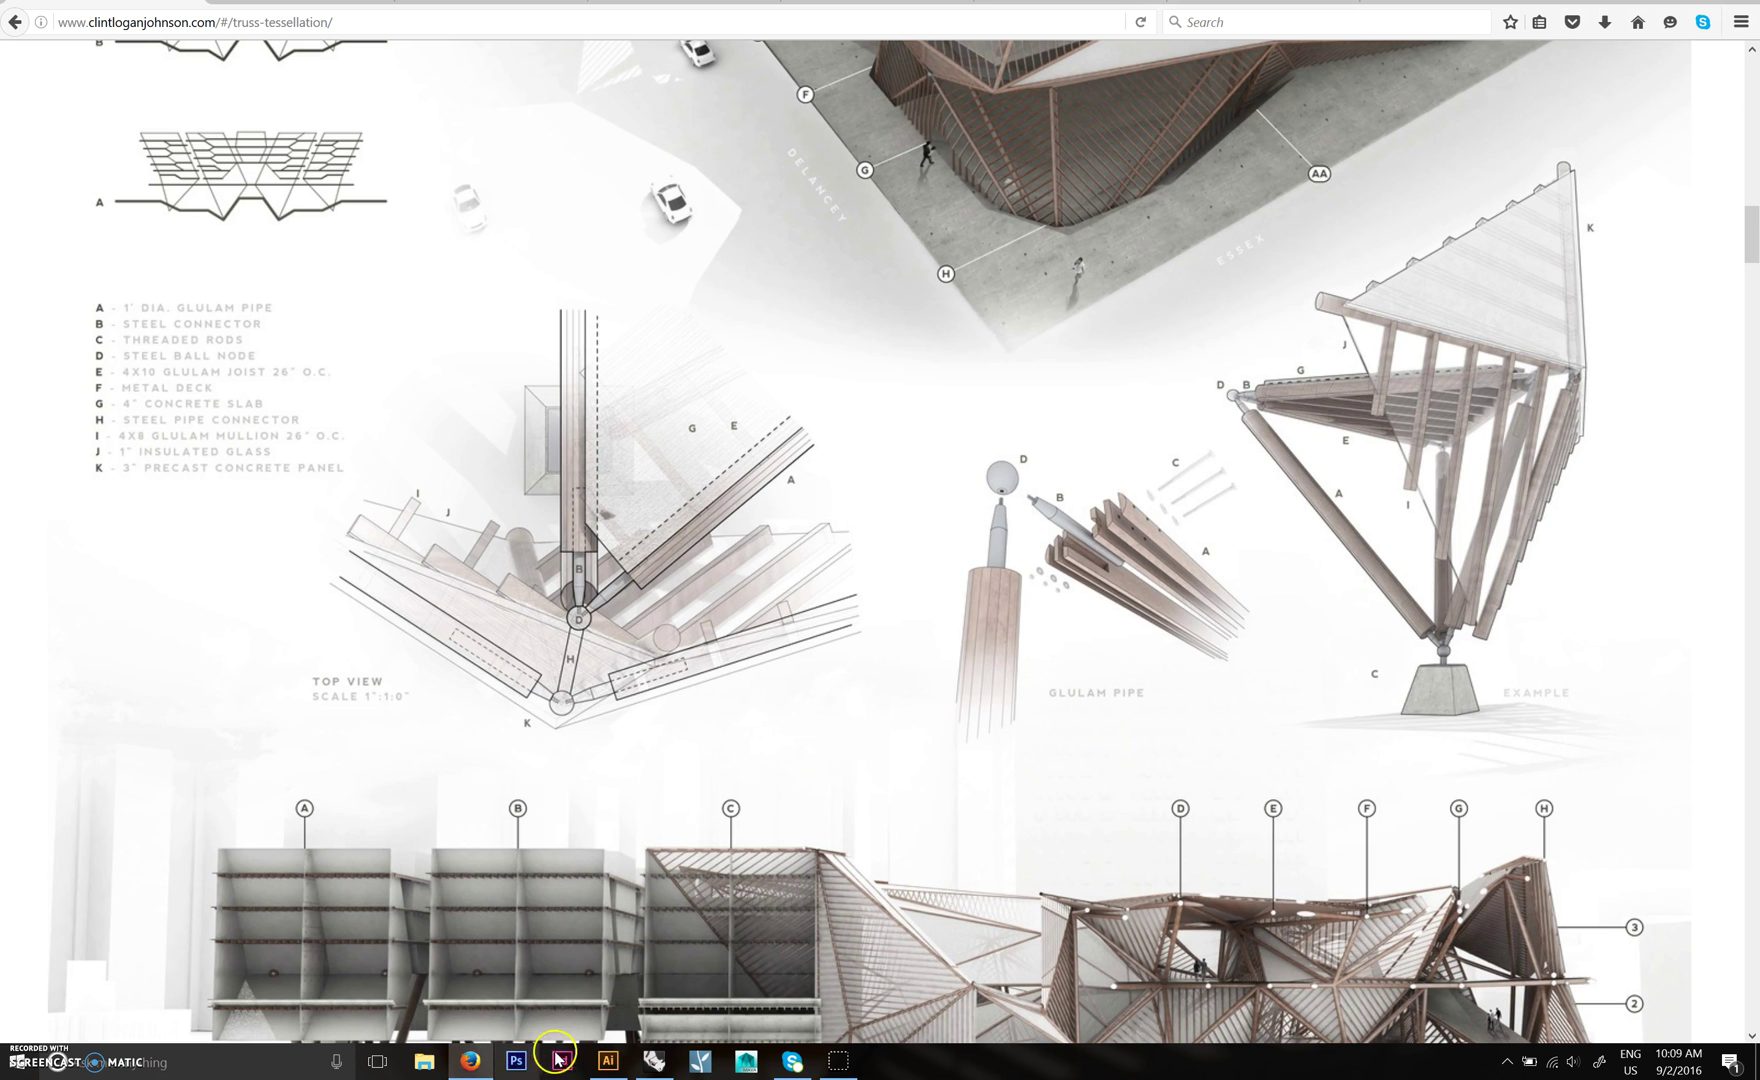
scroll(487, 676, down, 3)
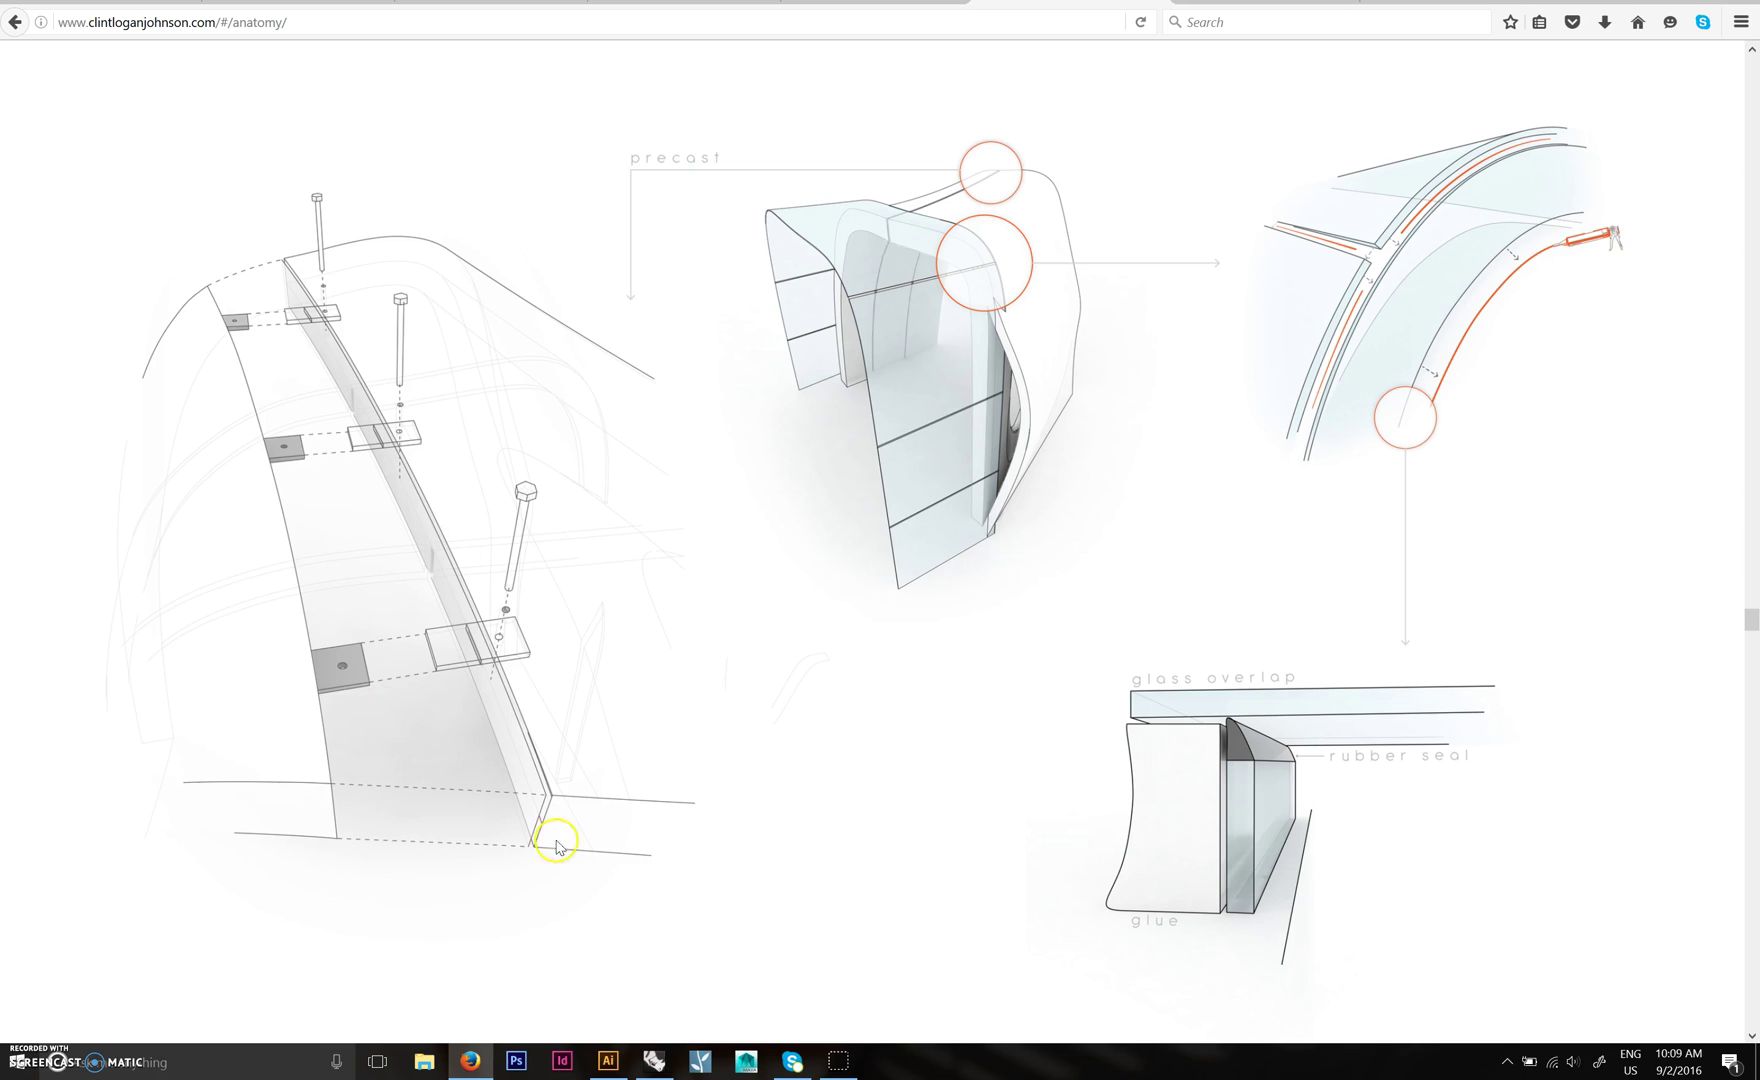
click(607, 1061)
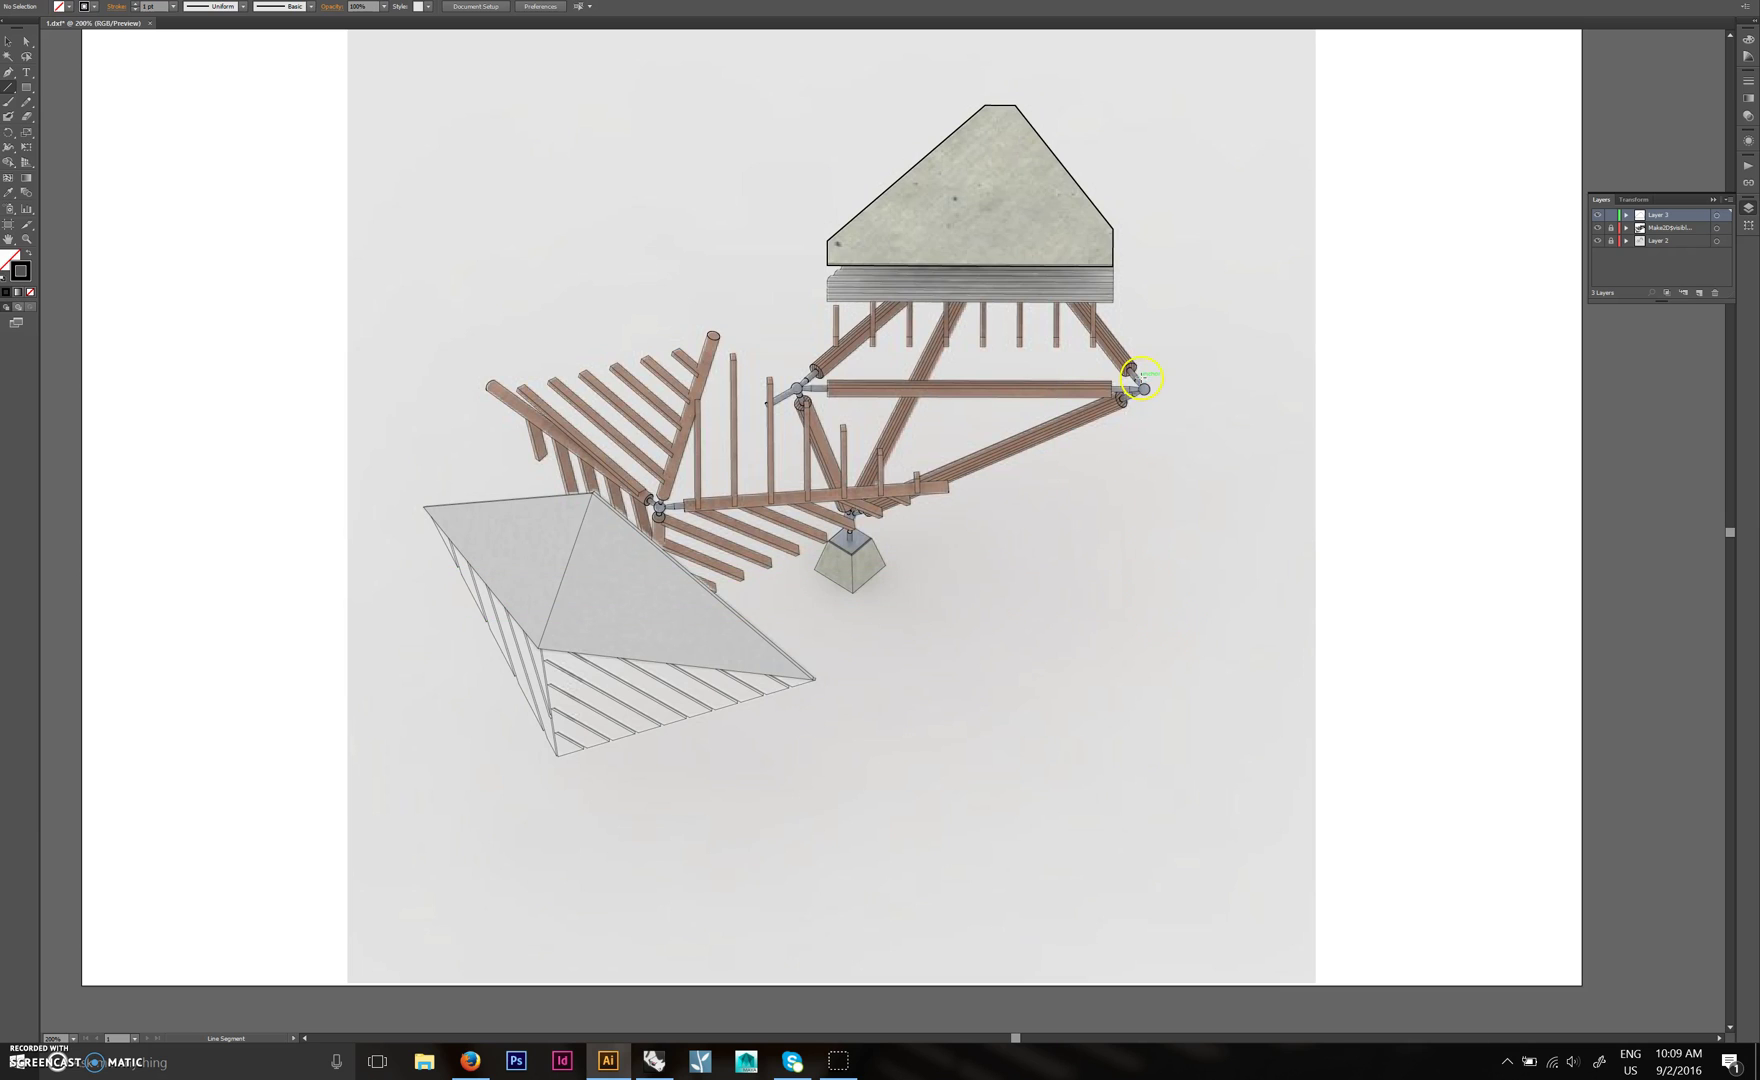
Draw a diagonal line from the roof corner up past the beam's end joint, snapping its endpoints.
drag(1145, 388, 973, 498)
drag(948, 492, 788, 670)
drag(789, 668, 789, 668)
key(a)
drag(951, 498, 1140, 288)
key(v)
click(1234, 277)
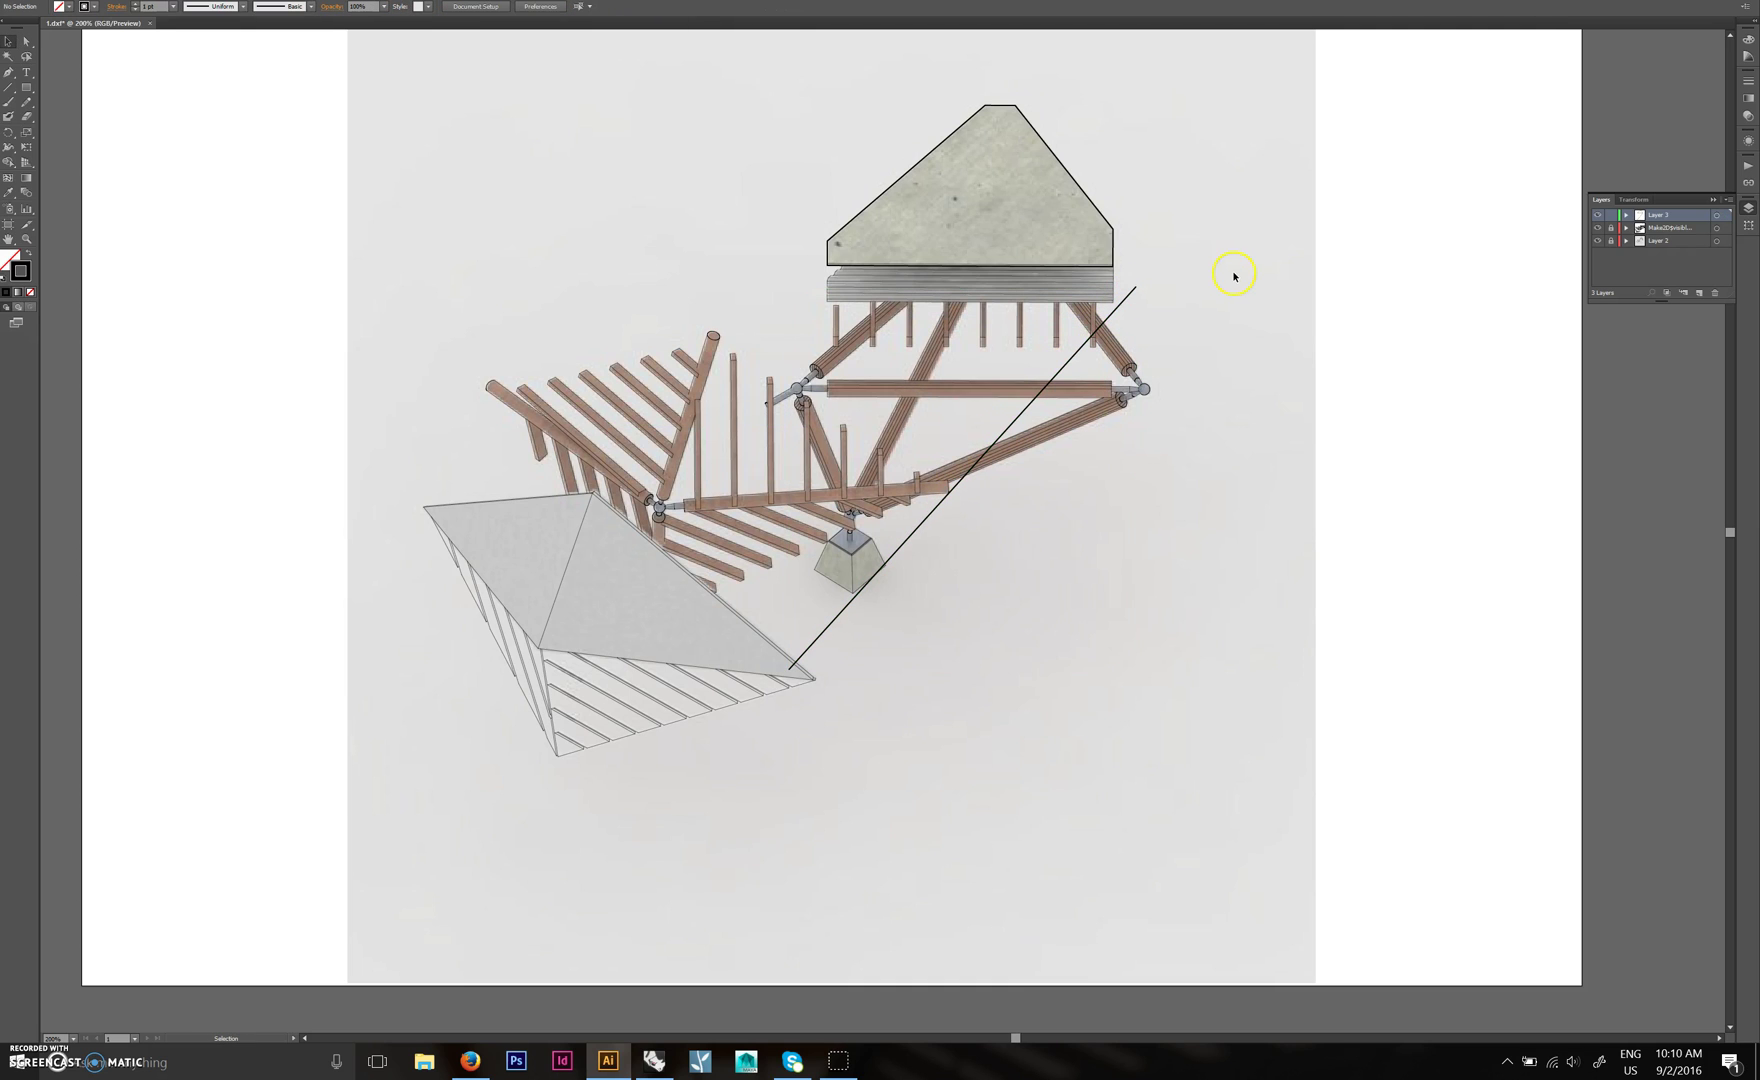
key(a)
drag(794, 663, 788, 672)
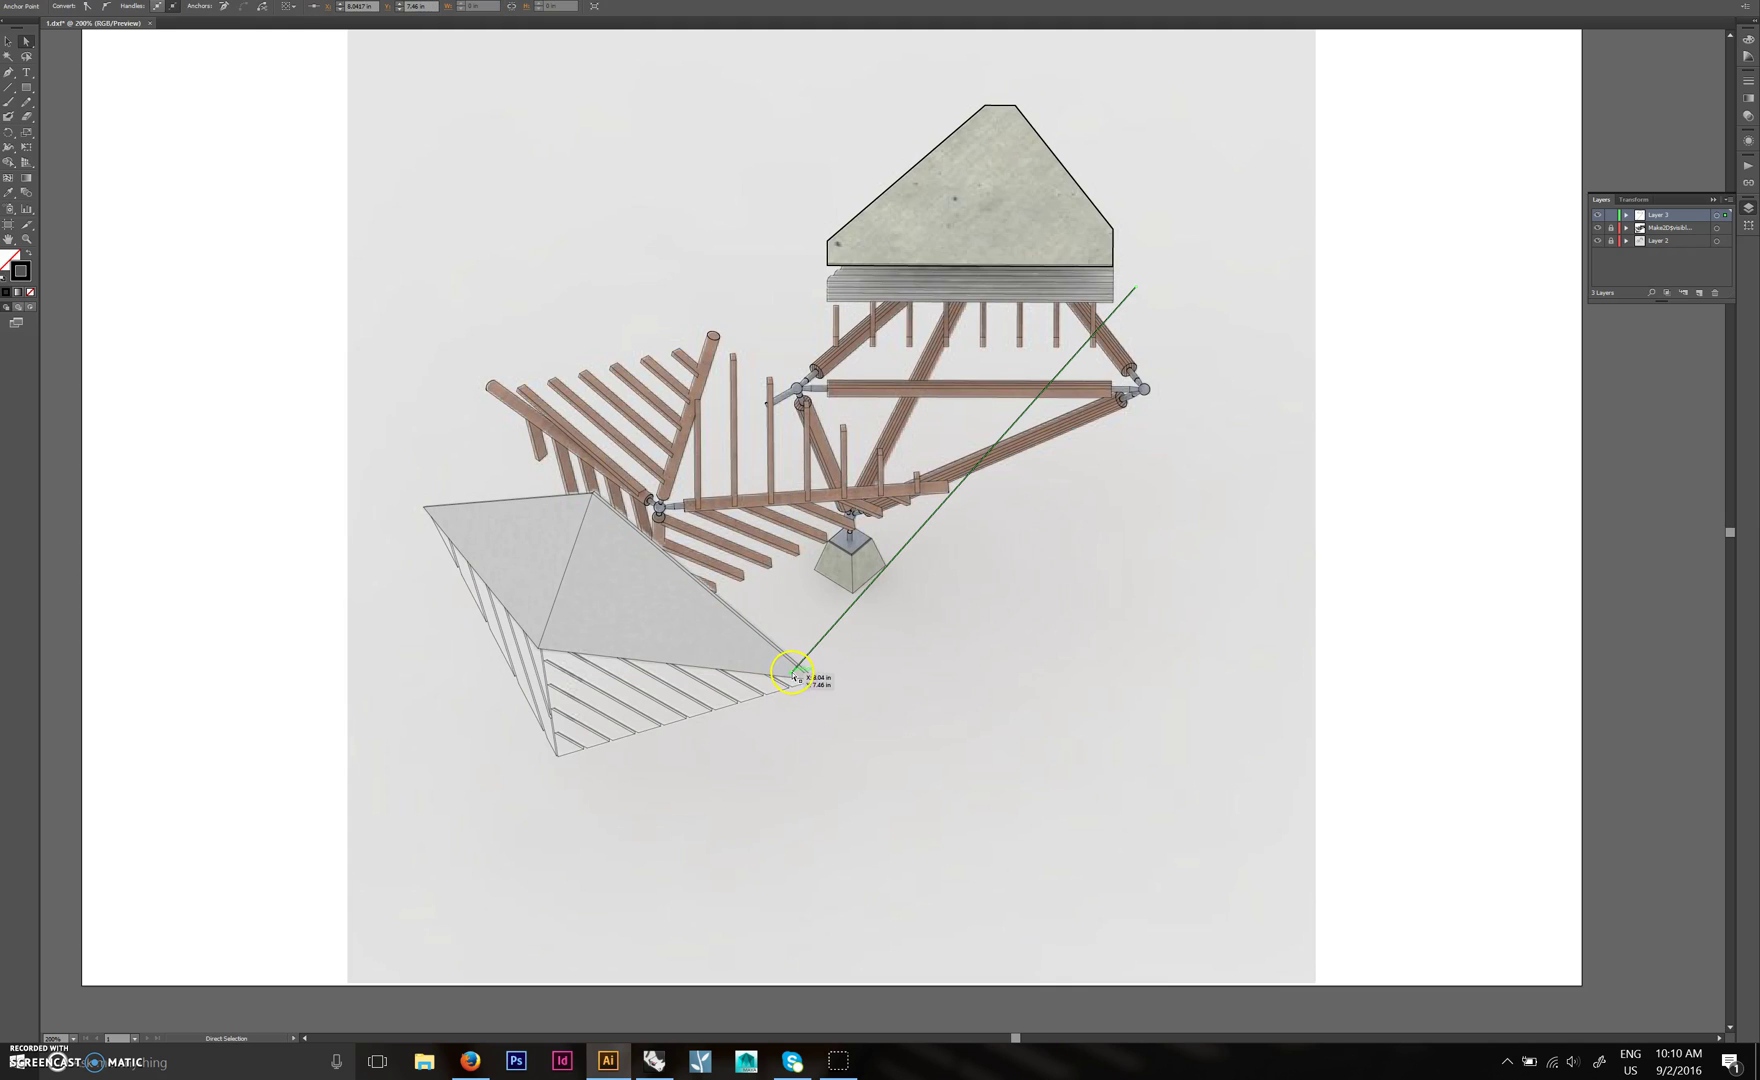
key(v)
click(990, 573)
Give the diagonal line a 0.3 pt dashed stroke.
click(912, 545)
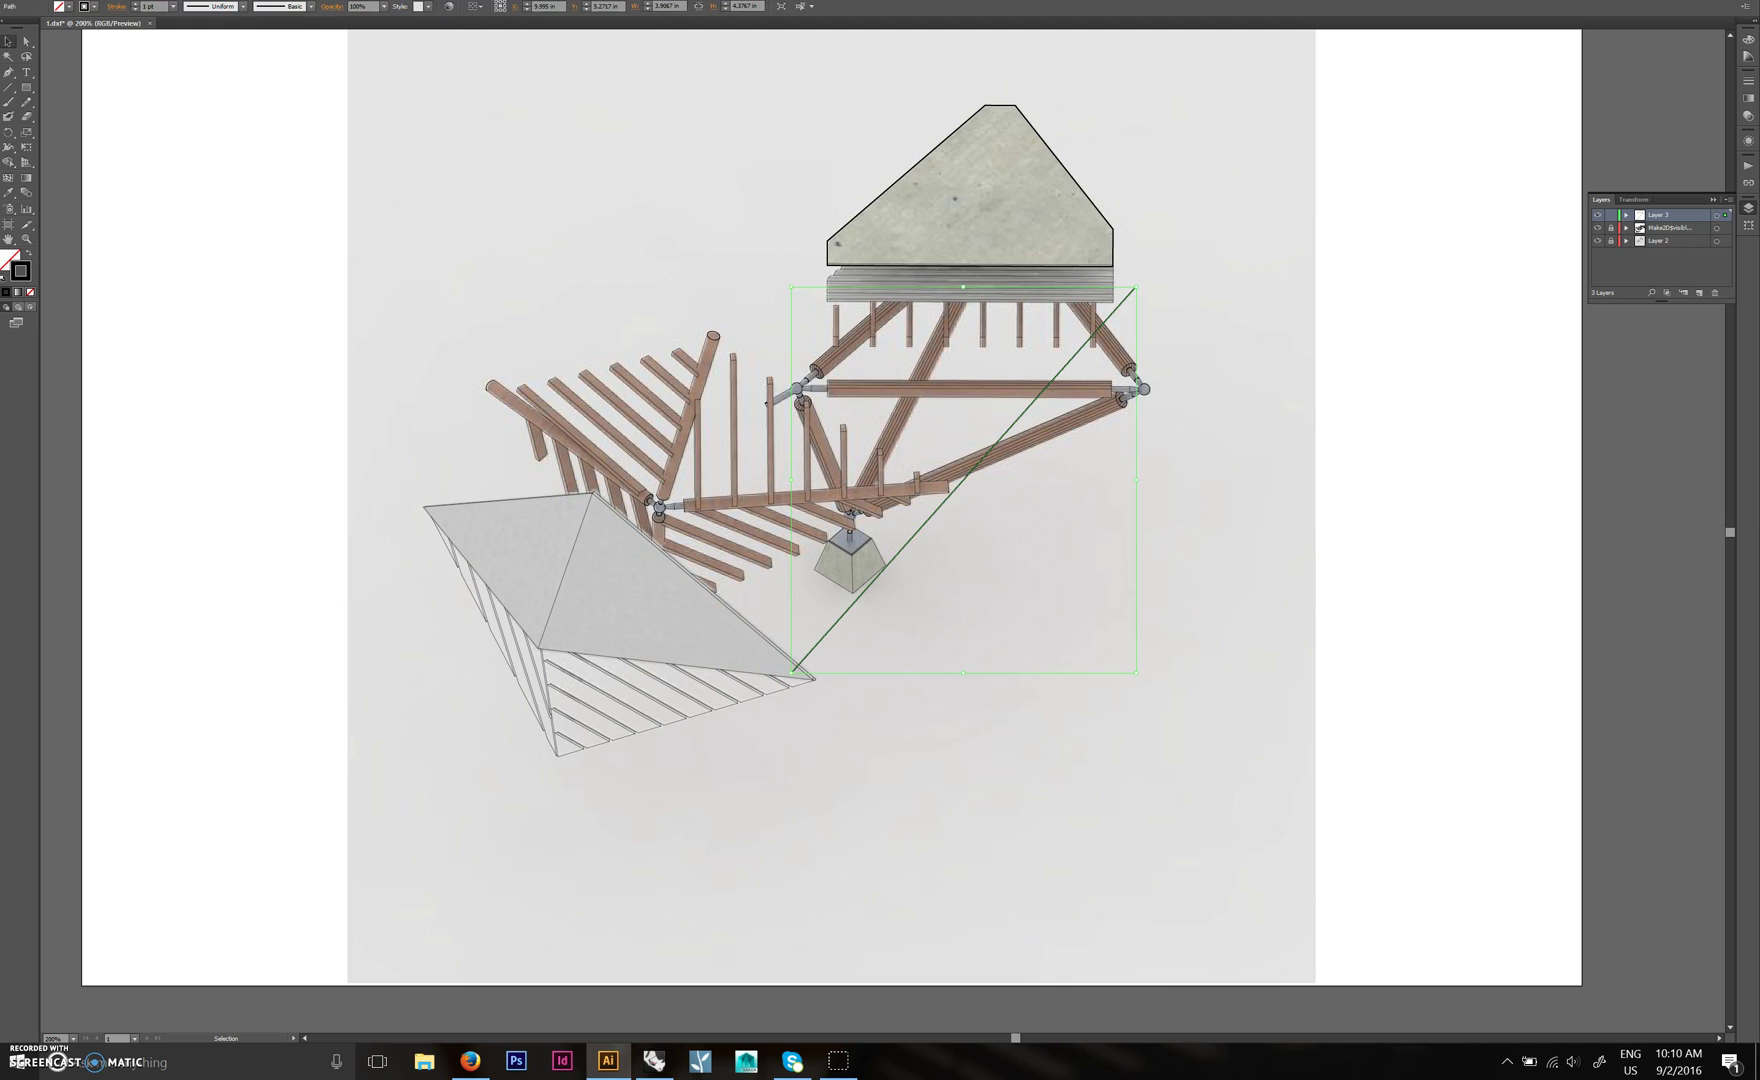
click(150, 6)
text(0.3)
key(Return)
click(113, 6)
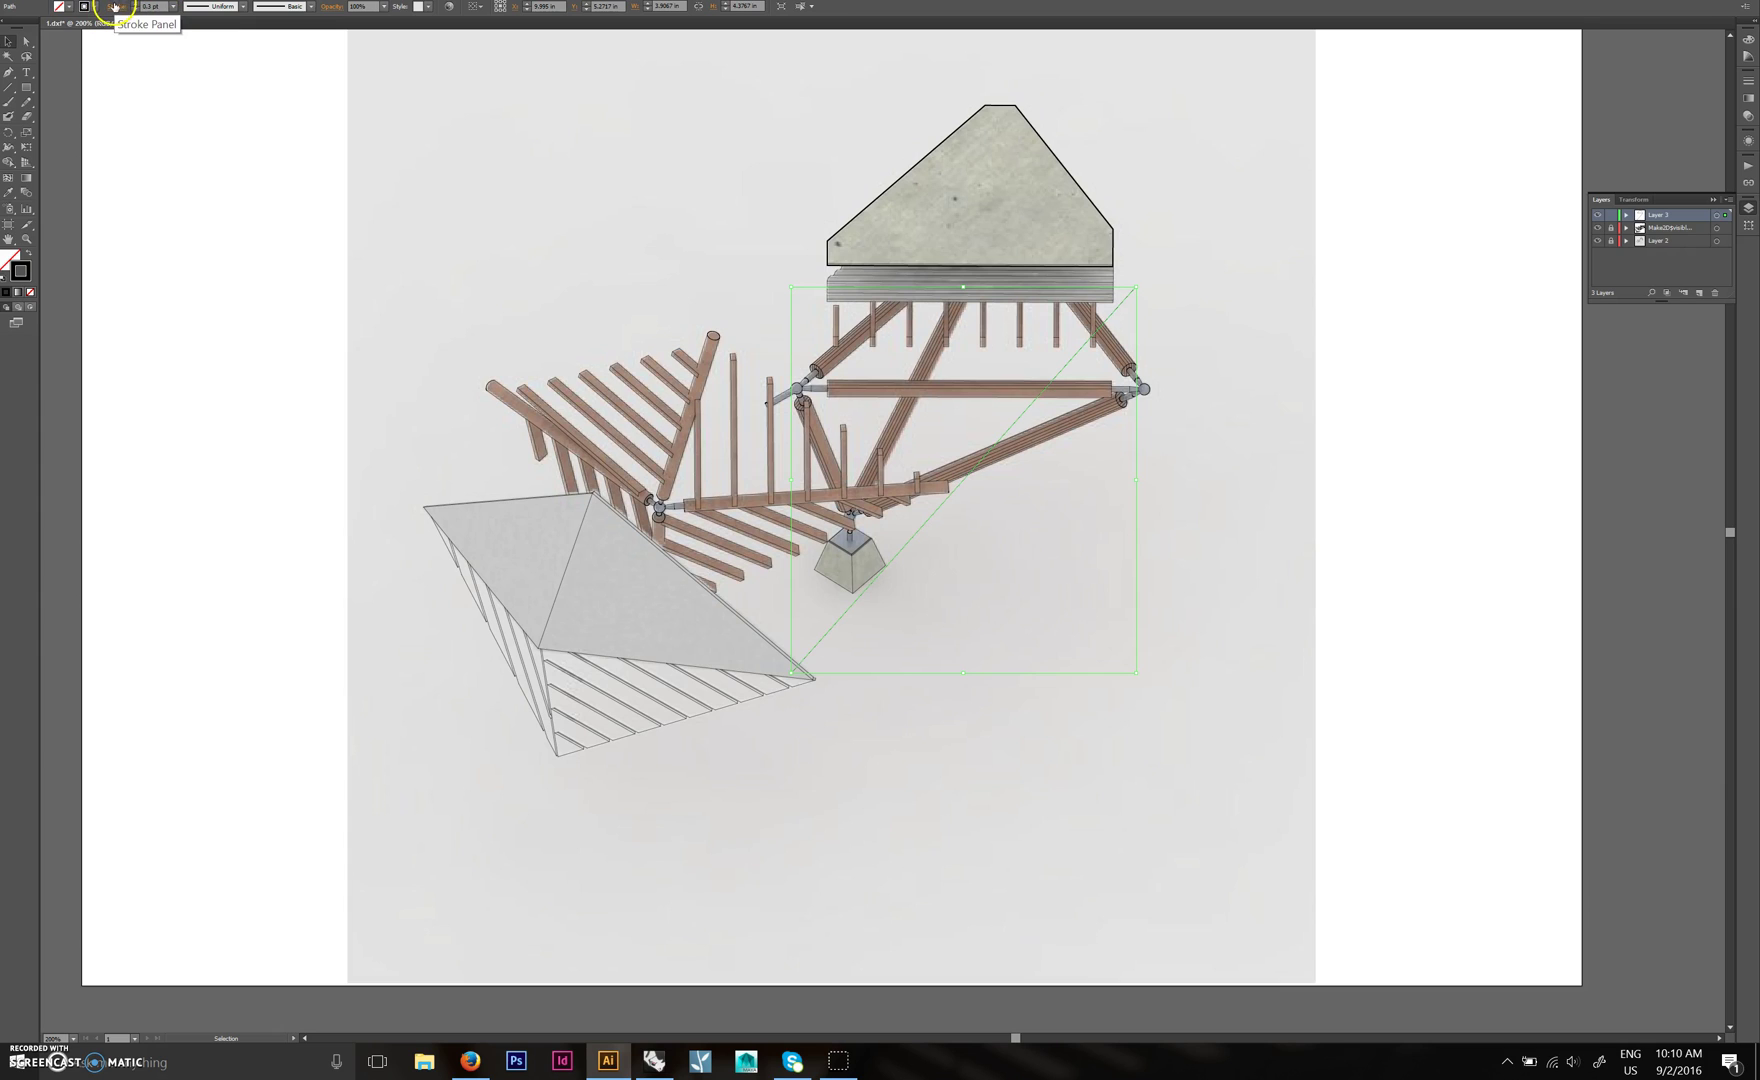
click(5, 88)
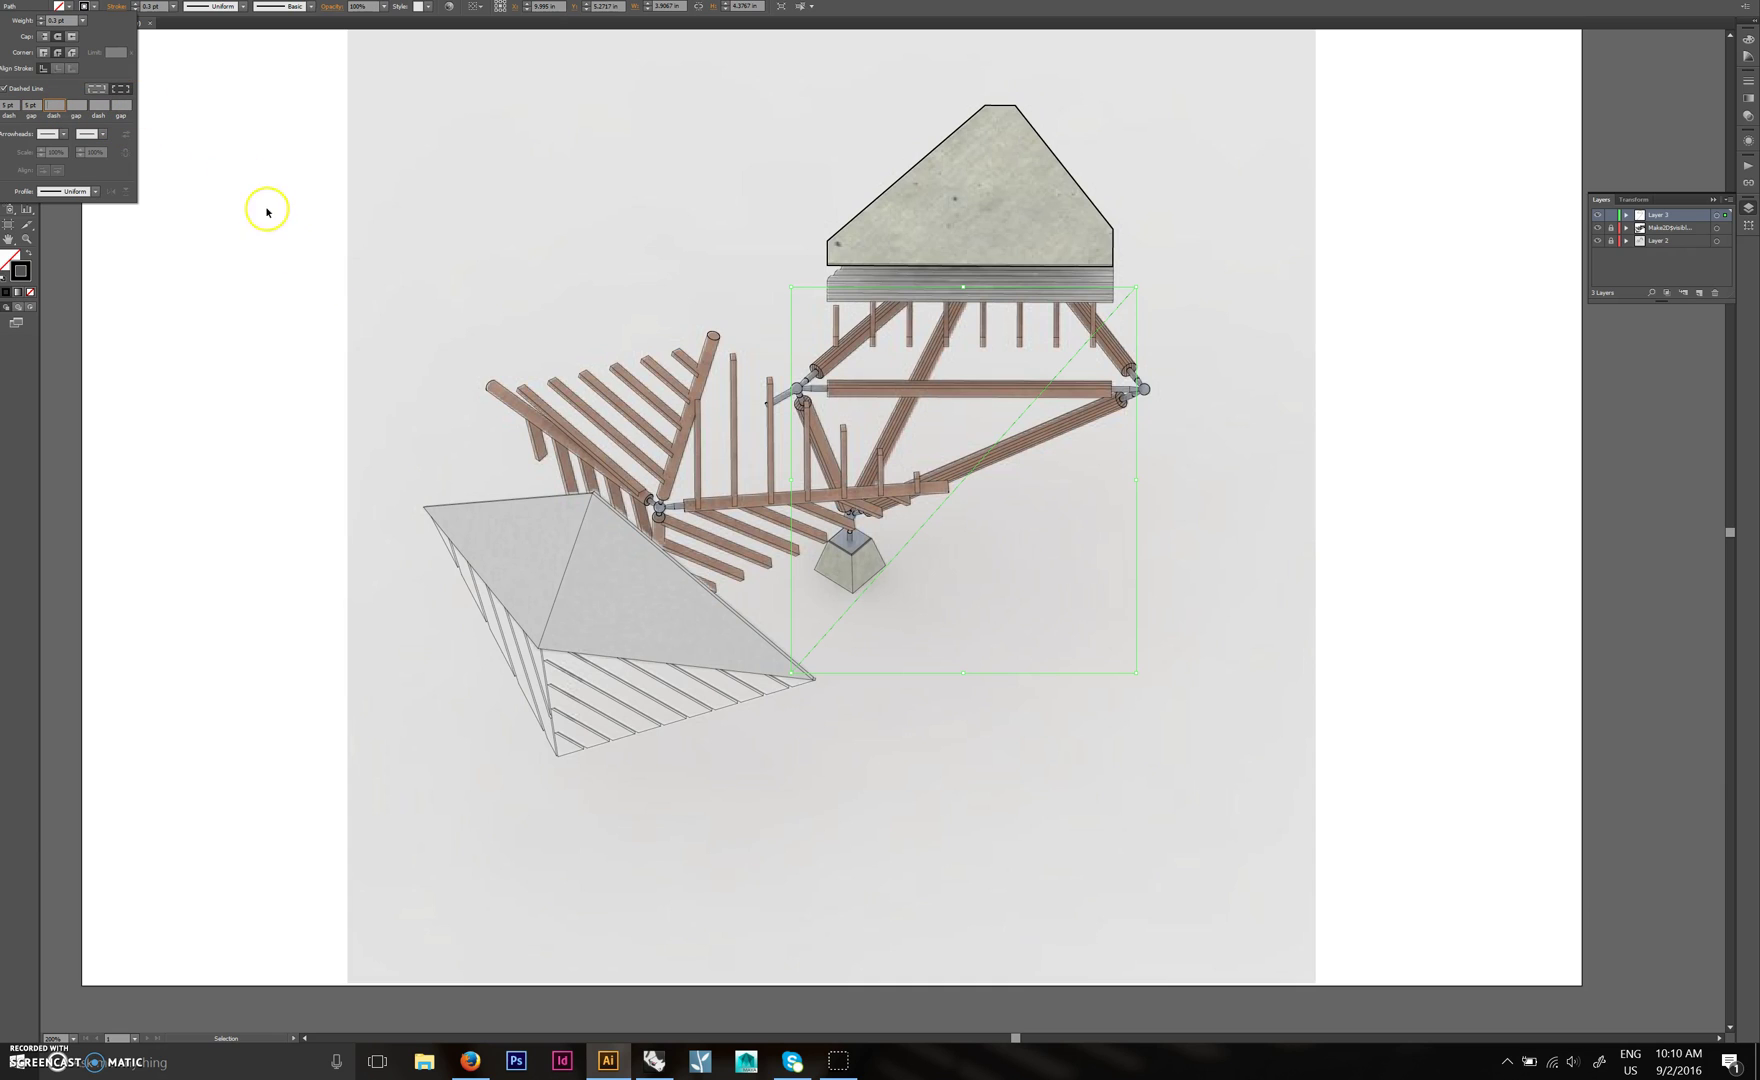
click(231, 212)
click(231, 212)
alt+scroll(880, 615, up, 1)
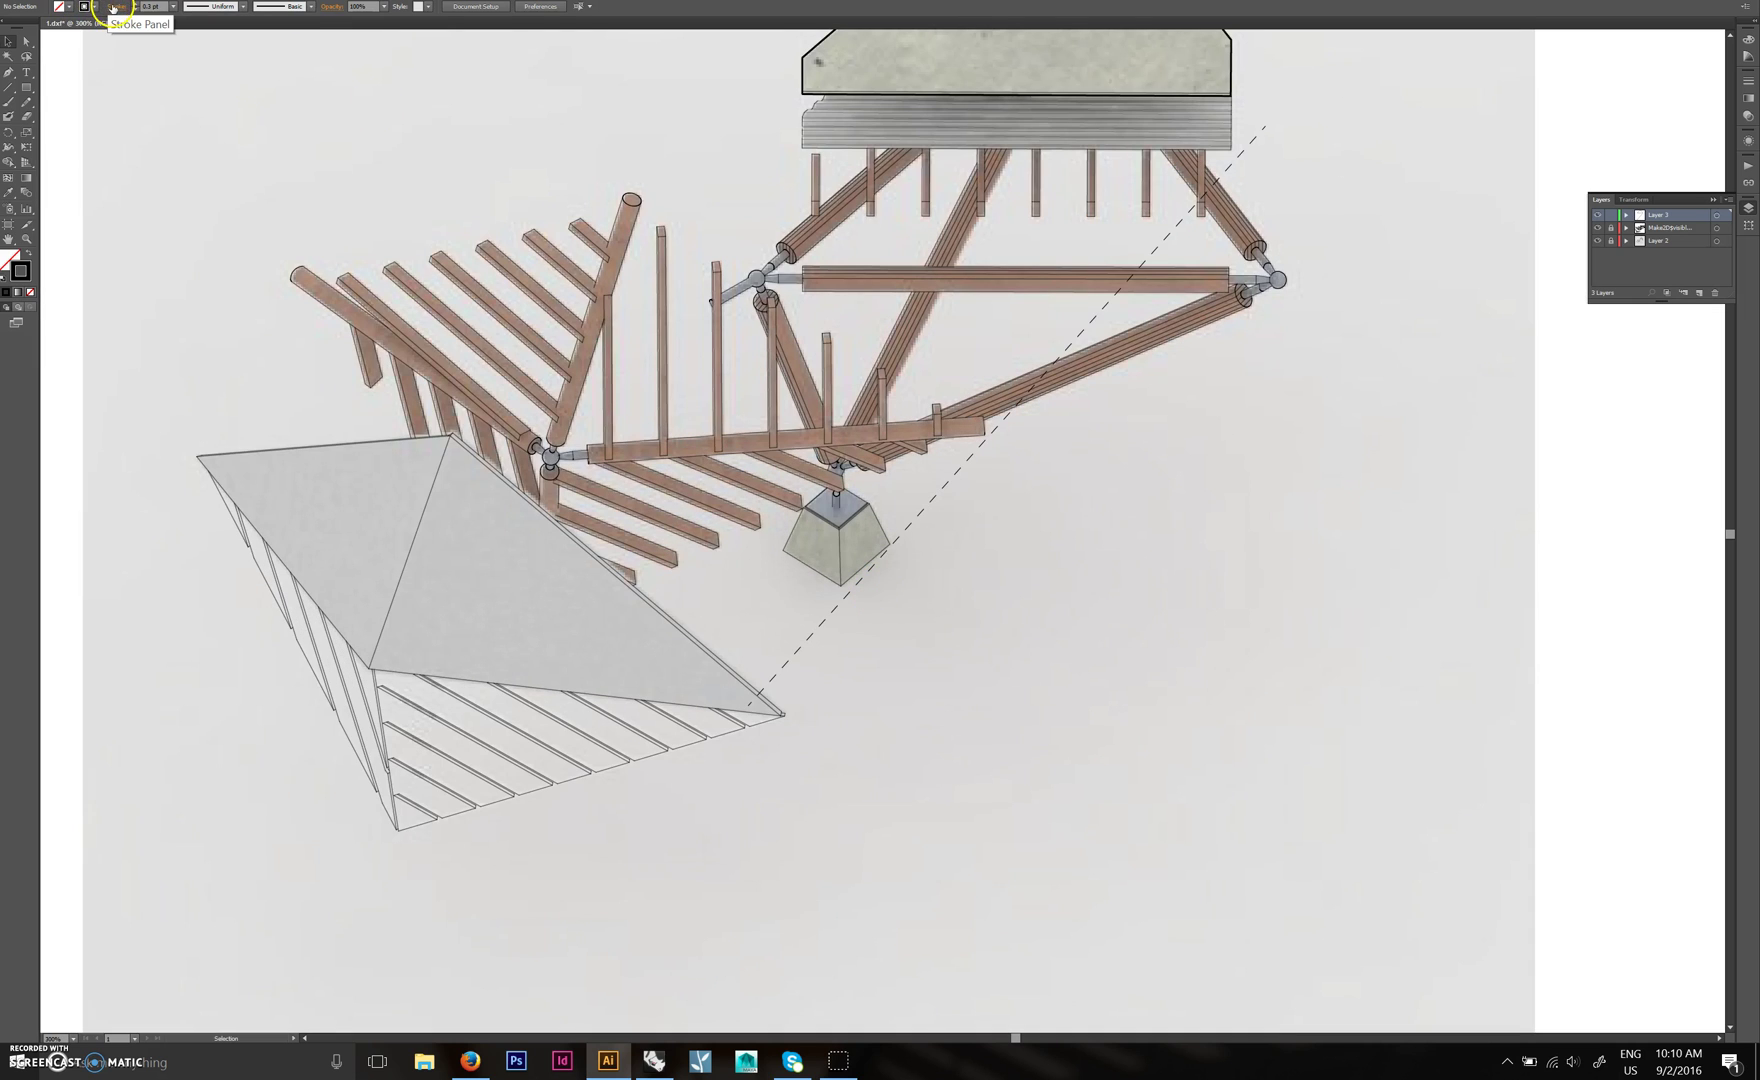
Draw a dashed line from the glazed roof's left corner up to the slab's upper-left corner.
scroll(892, 400, up, 2)
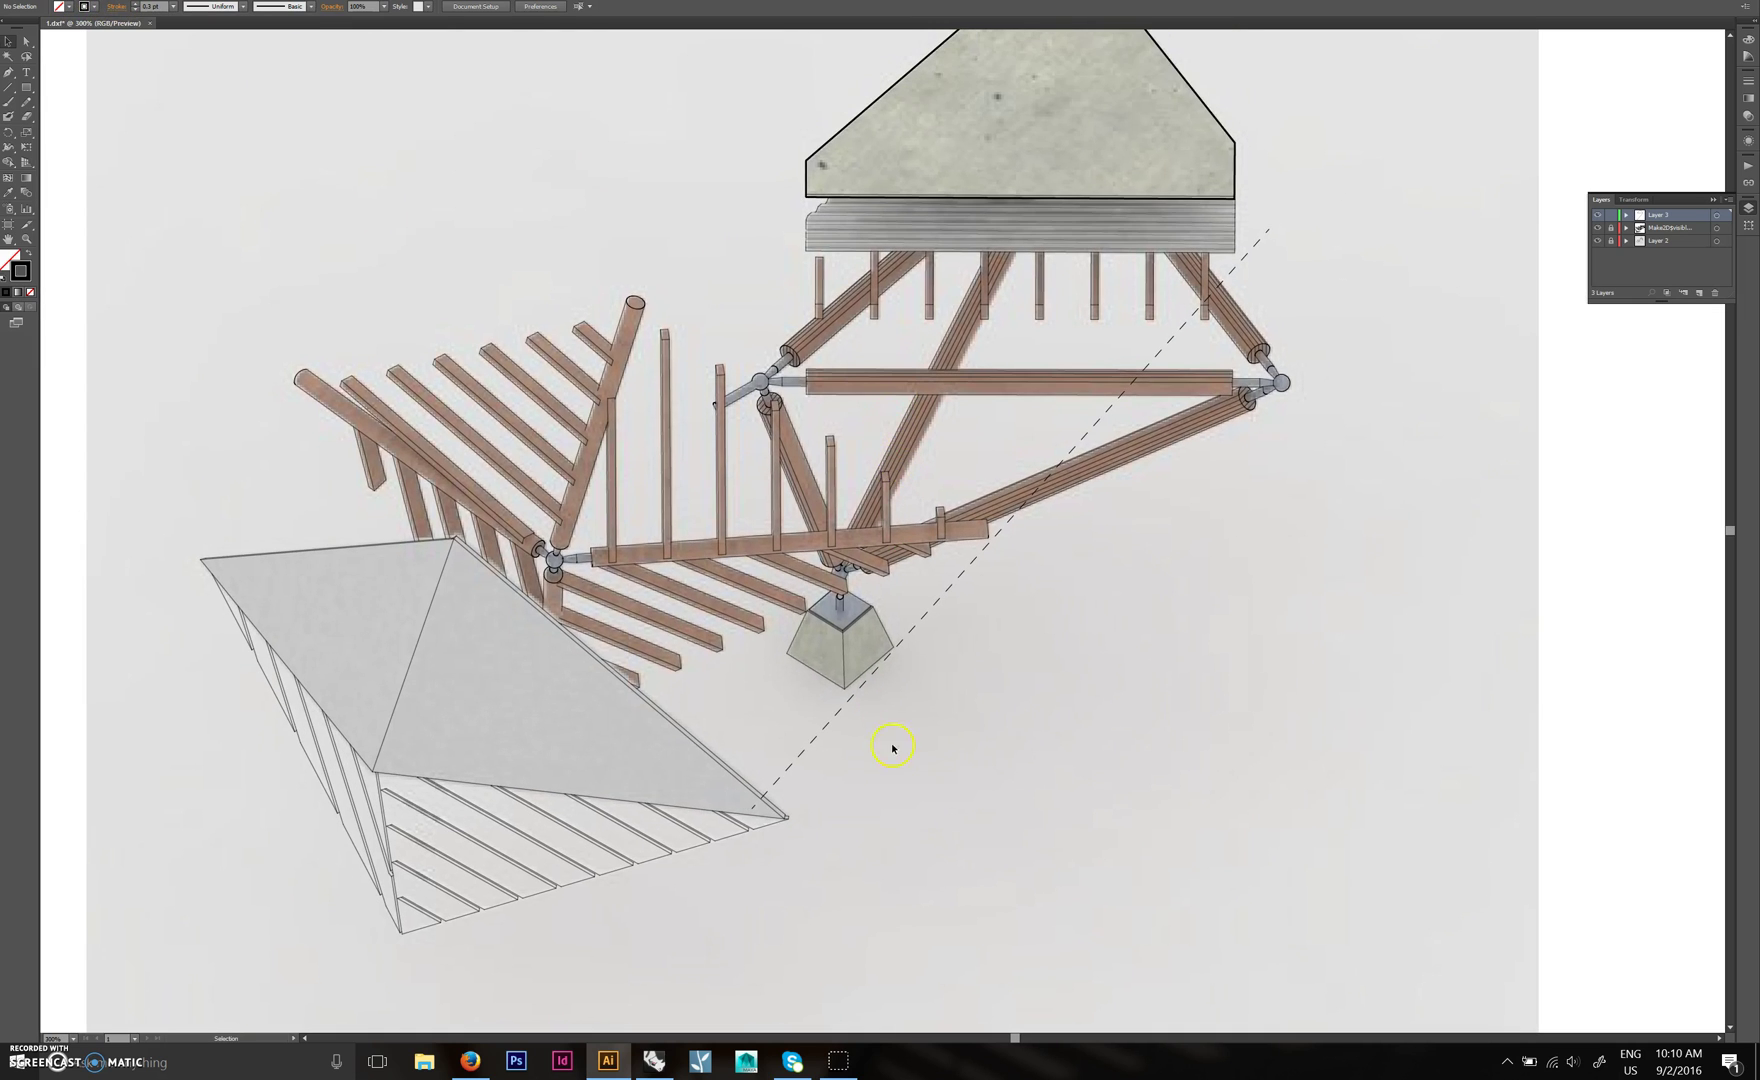
alt+scroll(824, 740, up, 4)
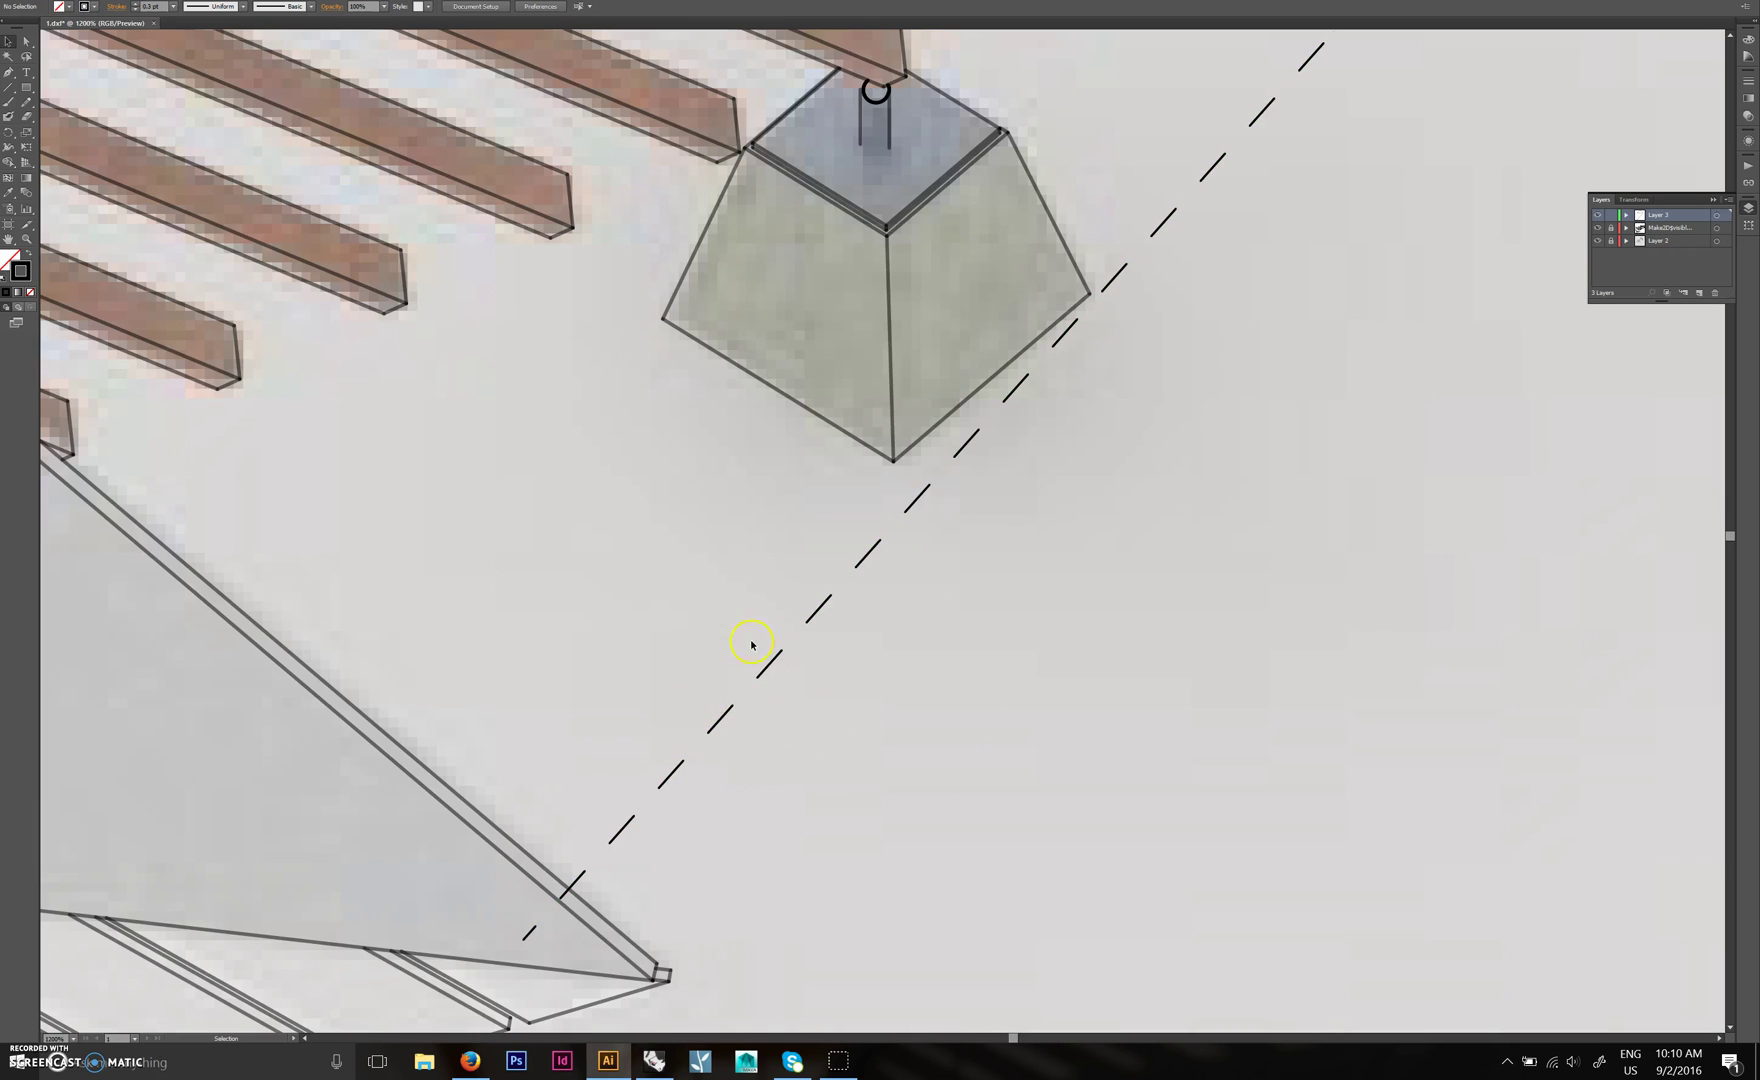
alt+scroll(824, 700, down, 3)
drag(822, 699, 1035, 790)
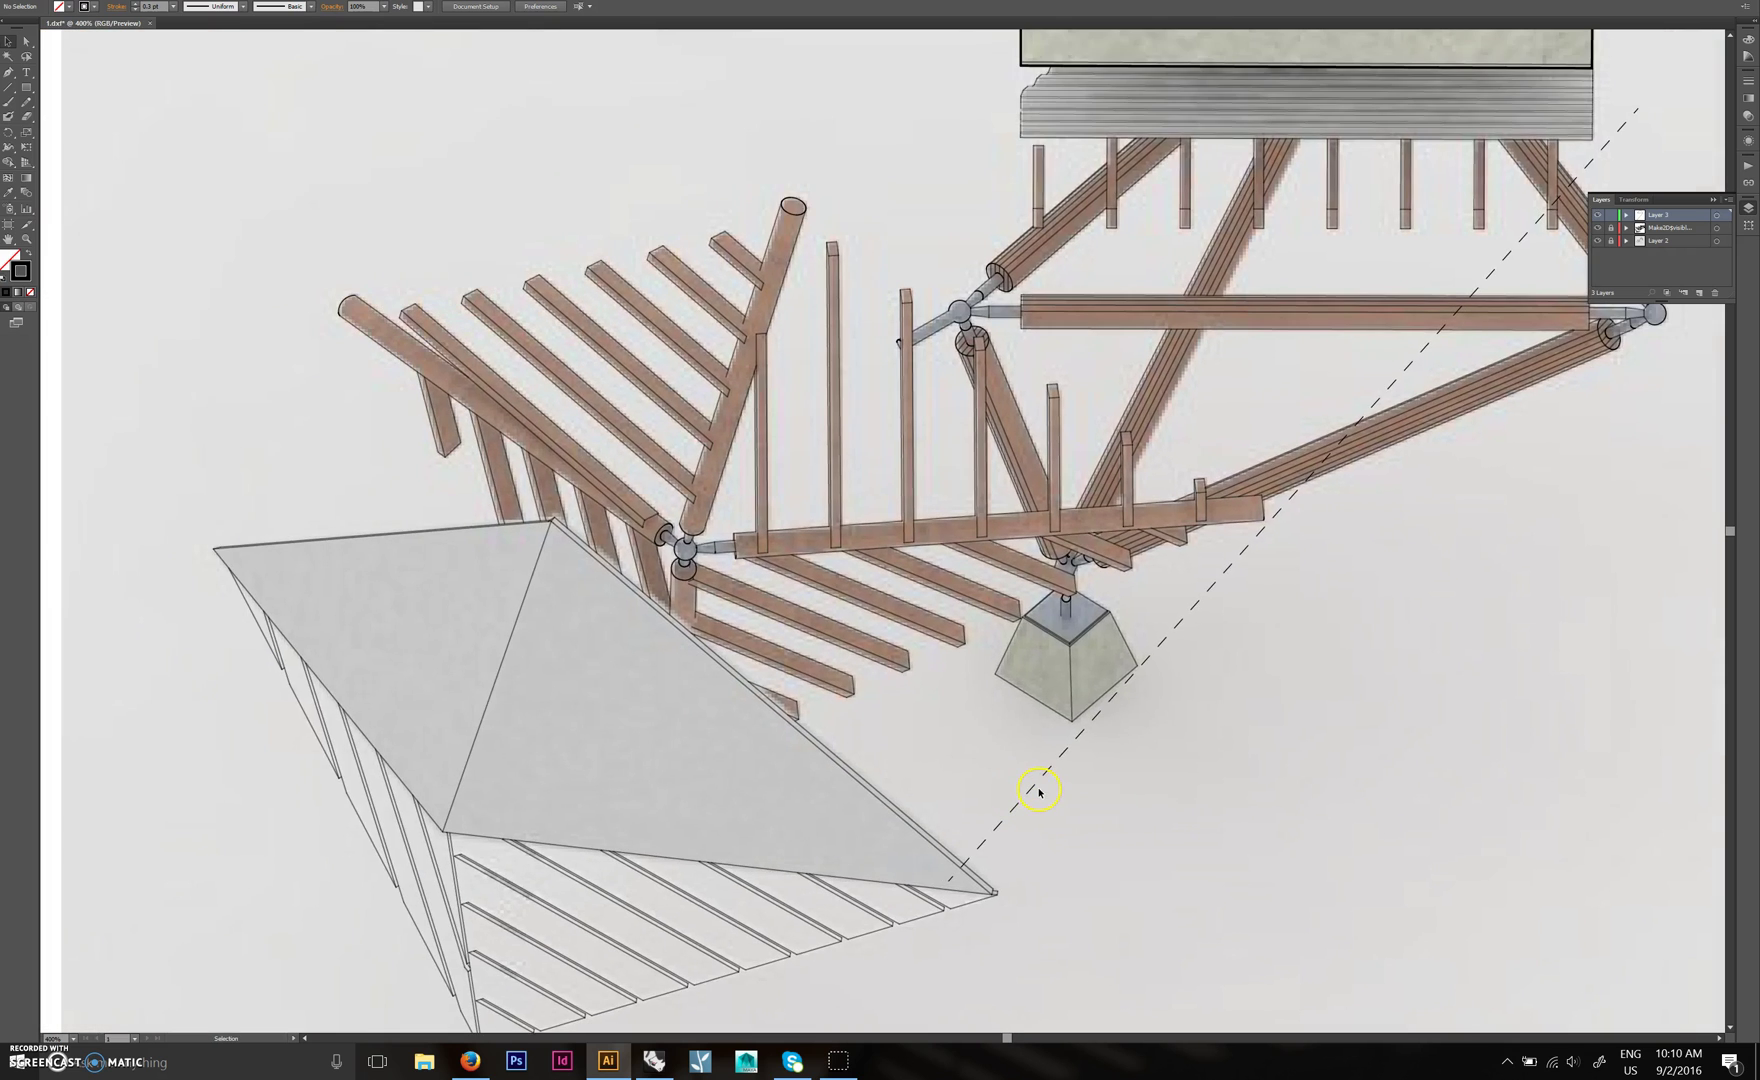
alt+scroll(1039, 792, down, 1)
click(1031, 793)
key(\)
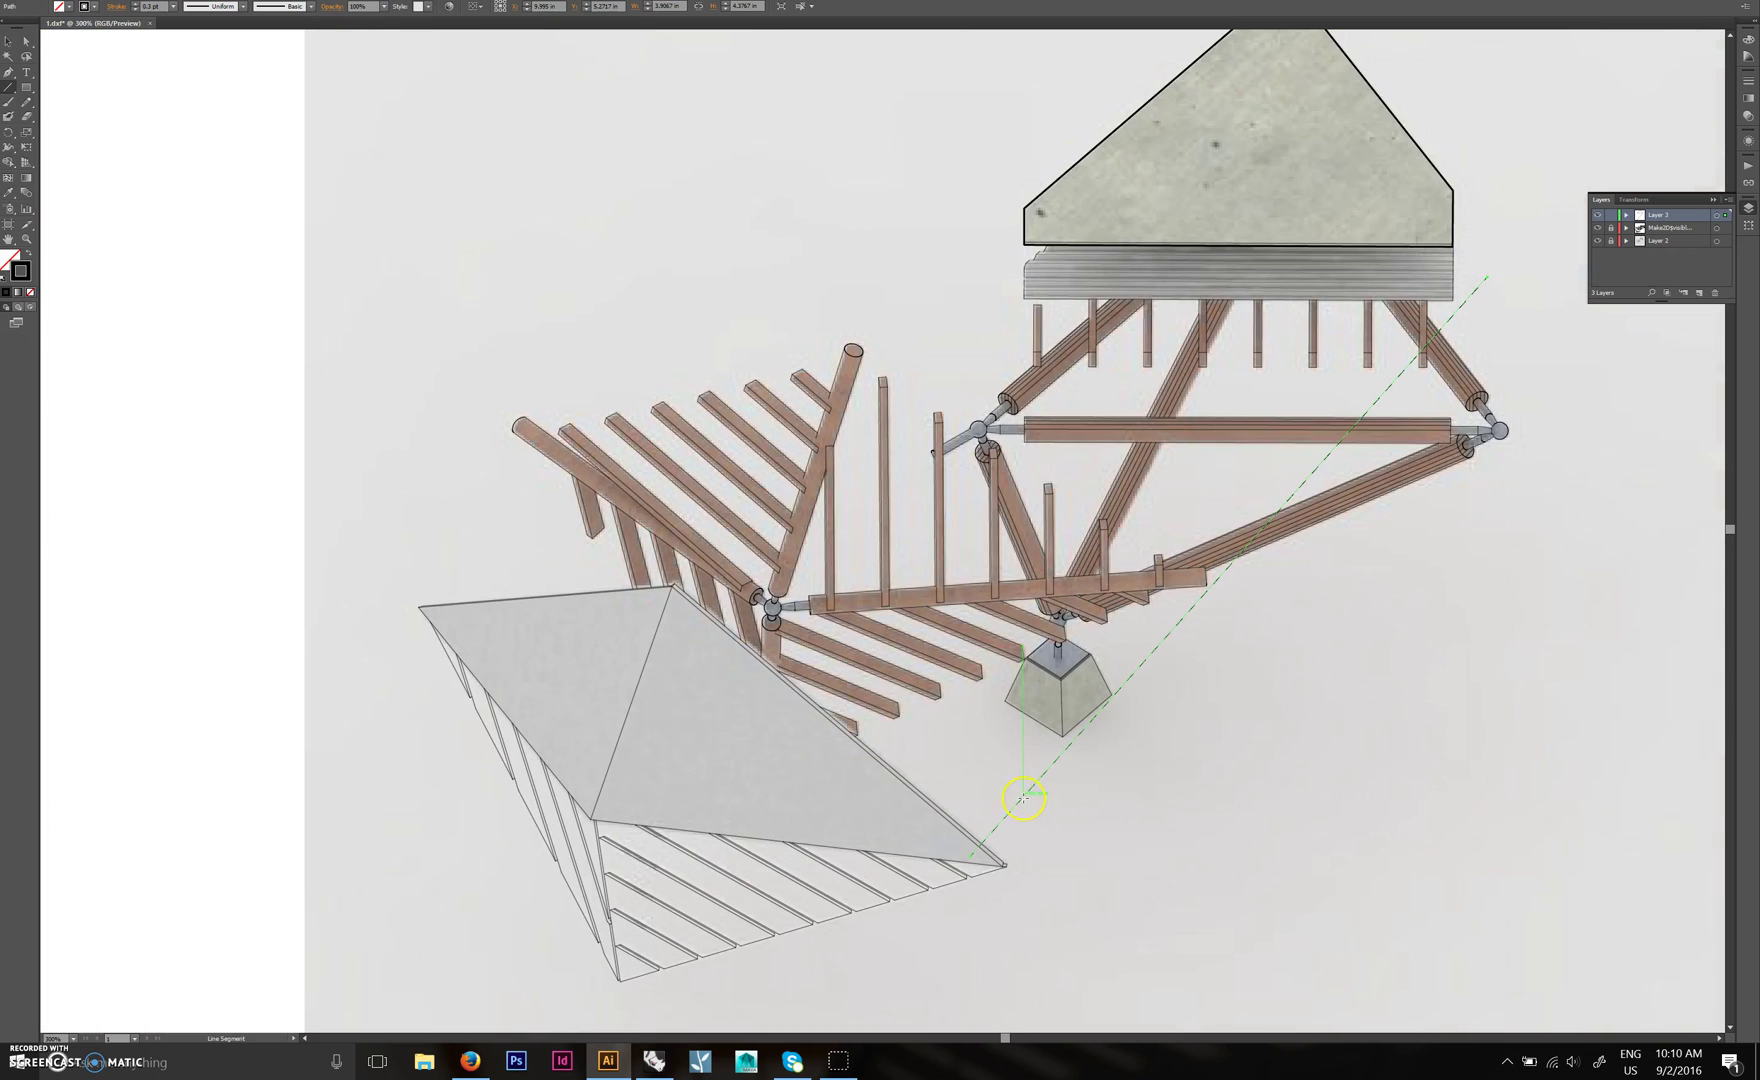
scroll(366, 670, up, 2)
scroll(366, 670, right, 2)
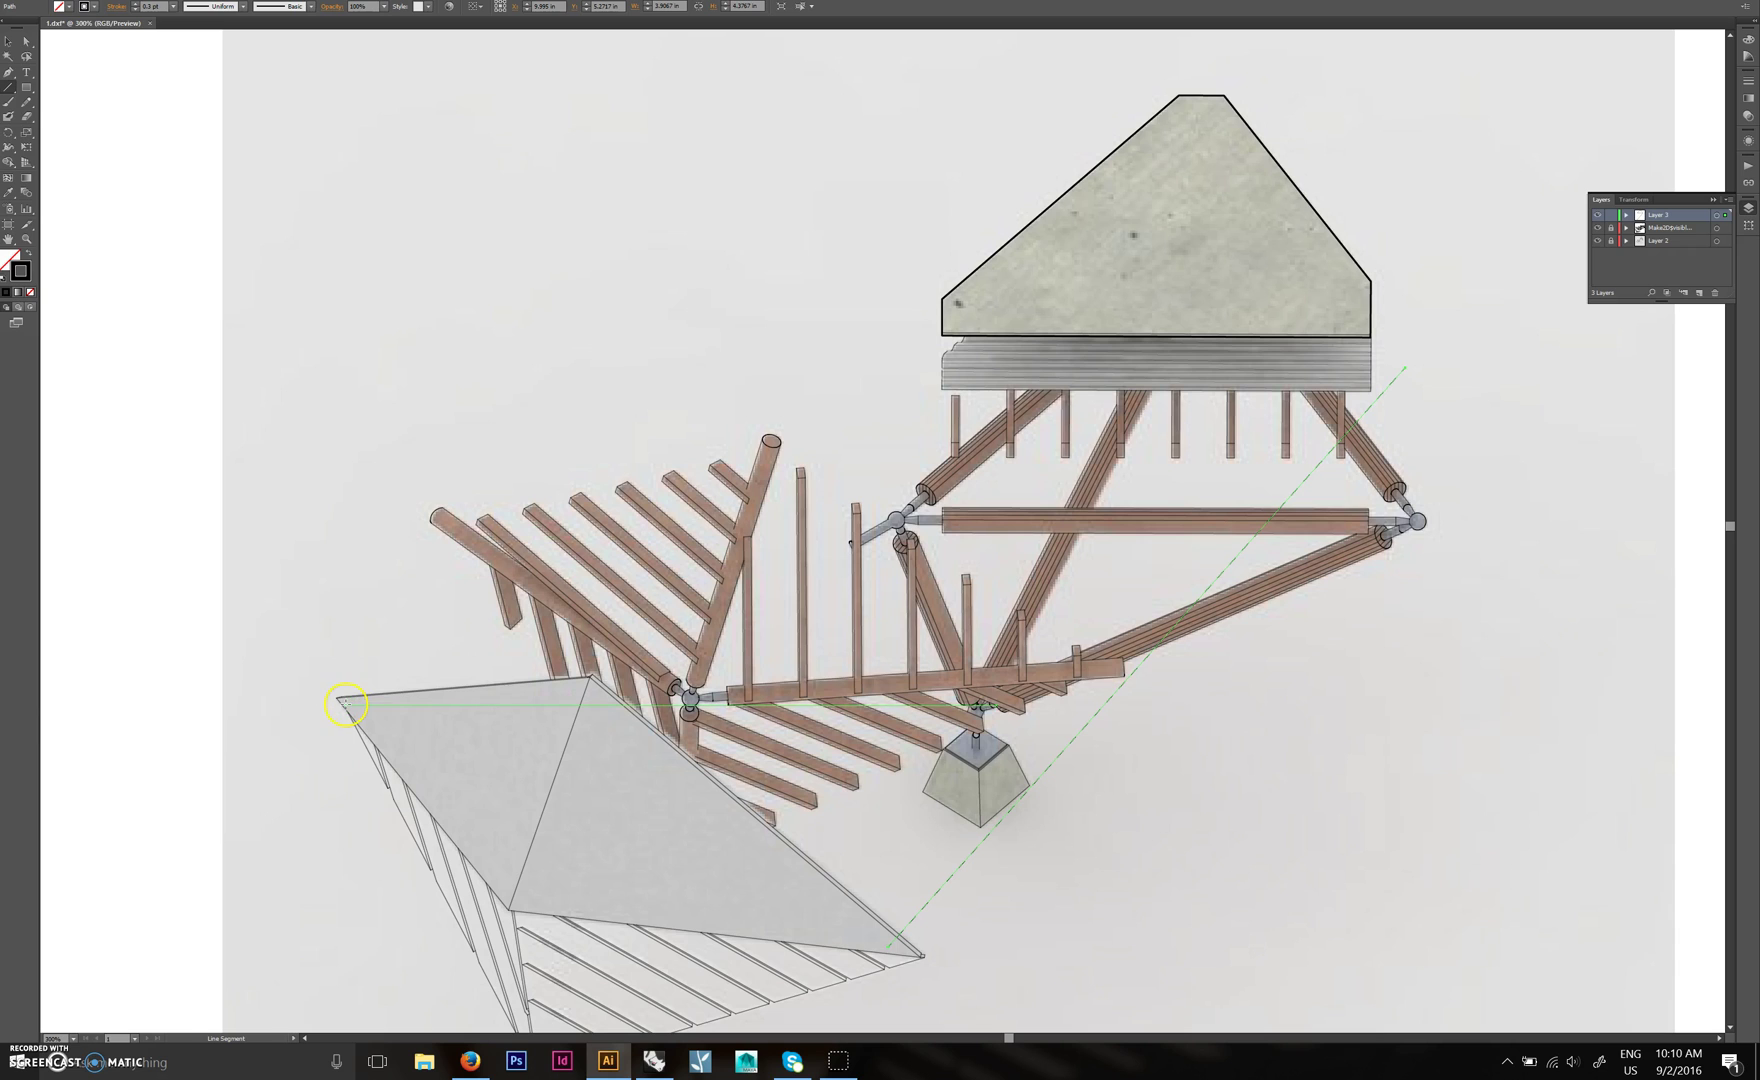
drag(346, 703, 955, 242)
ctrl+click(841, 224)
Reposition the new line's endpoint and extend the upper dashed line's top end.
alt+scroll(841, 224, down, 3)
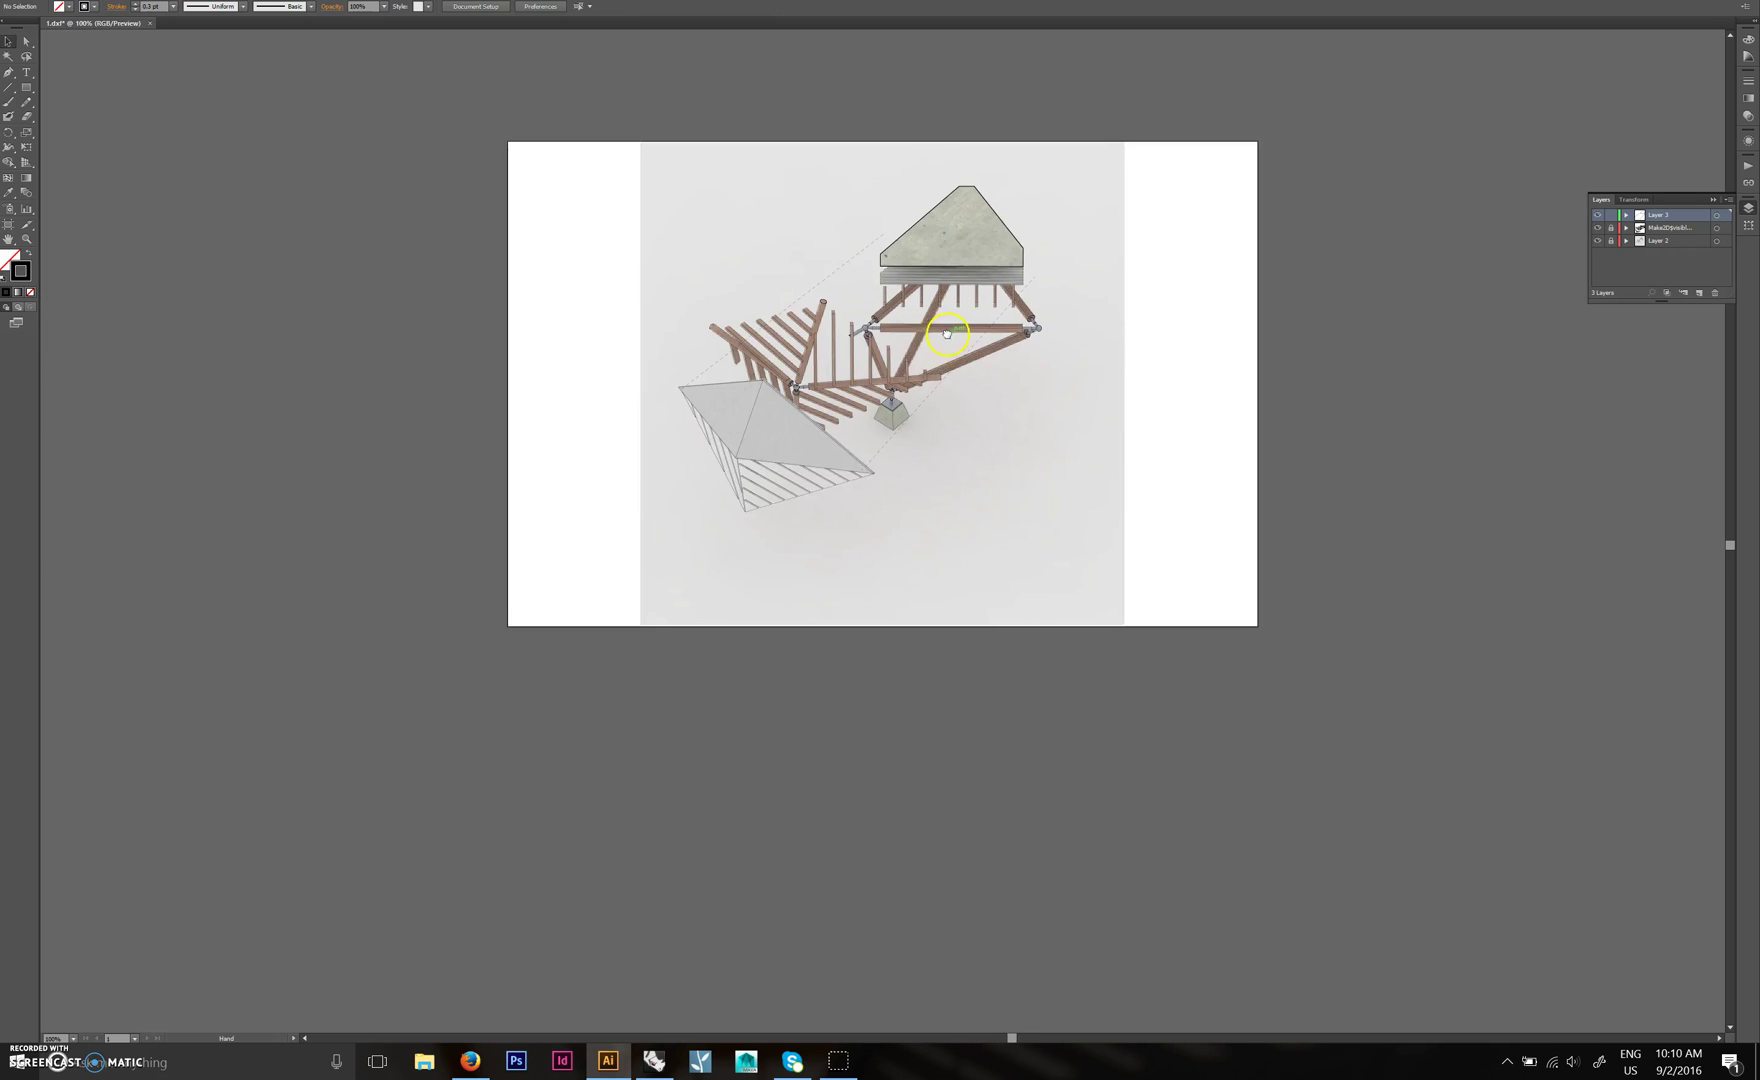
alt+scroll(866, 440, up, 2)
drag(946, 413, 952, 508)
key(a)
drag(1084, 316, 1113, 350)
key(v)
click(1210, 298)
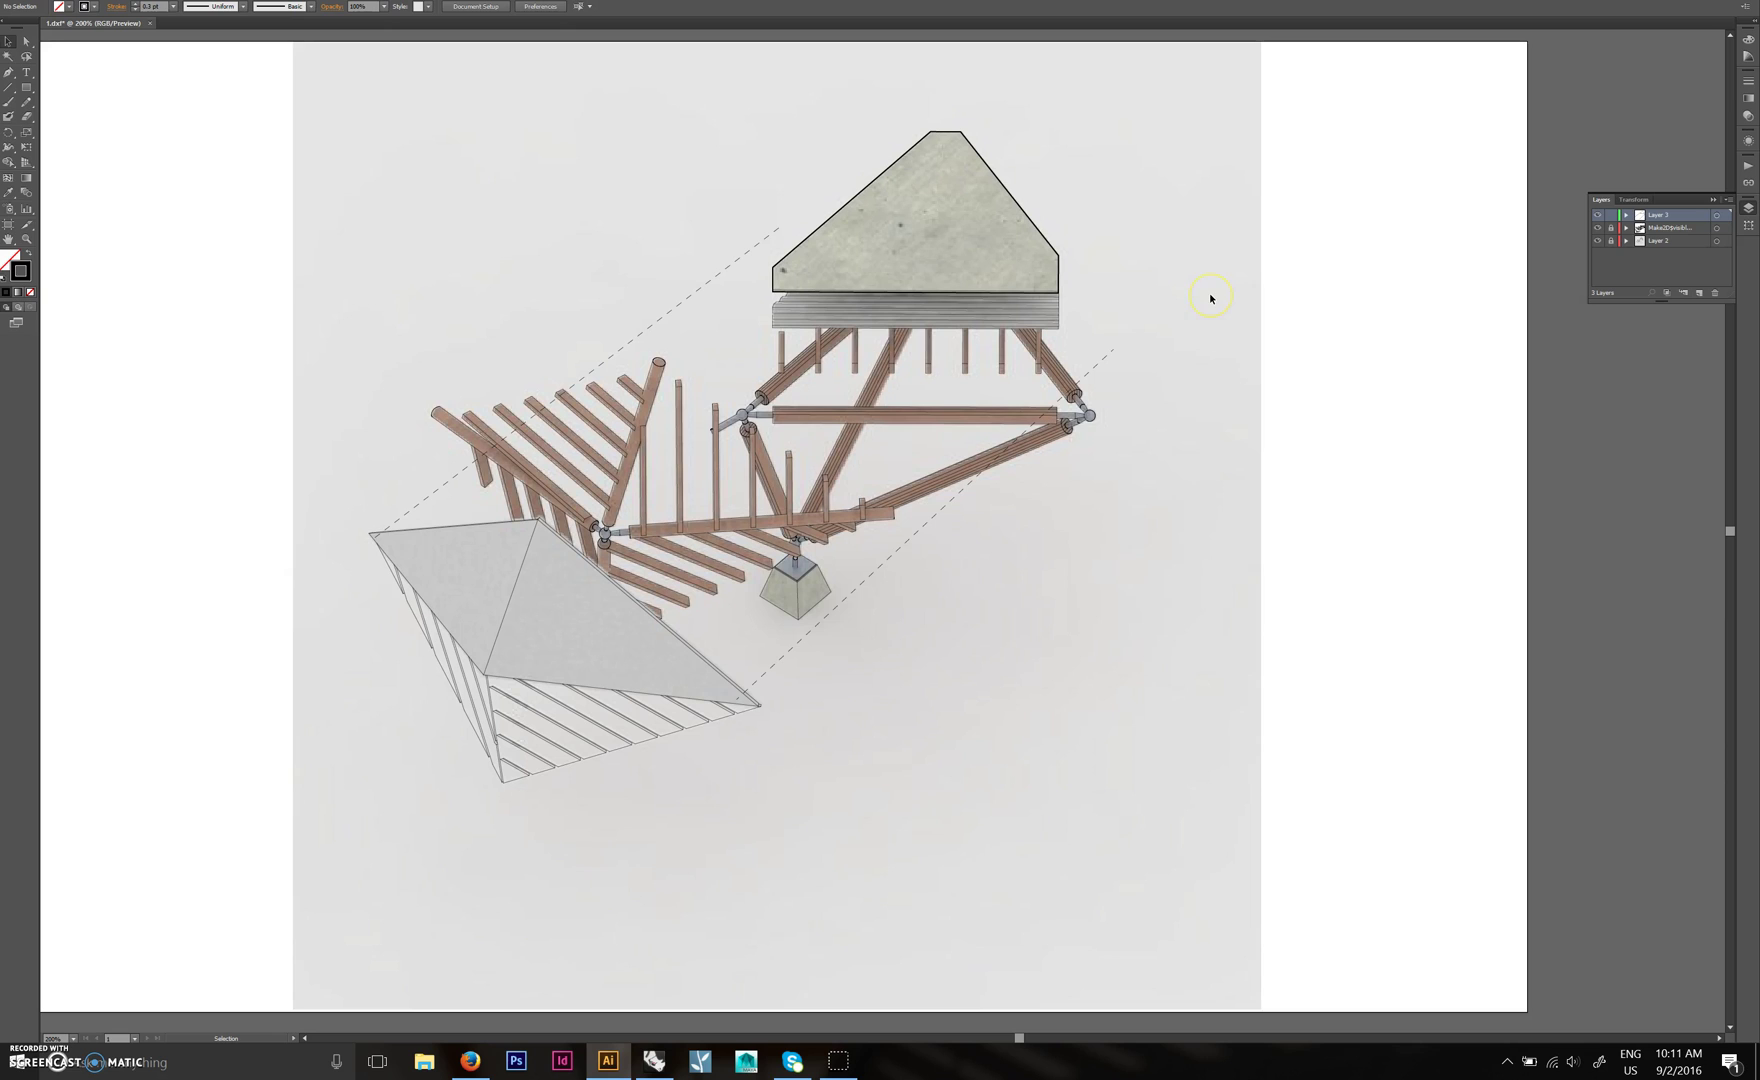
key(a)
click(779, 233)
drag(782, 233, 787, 190)
key(v)
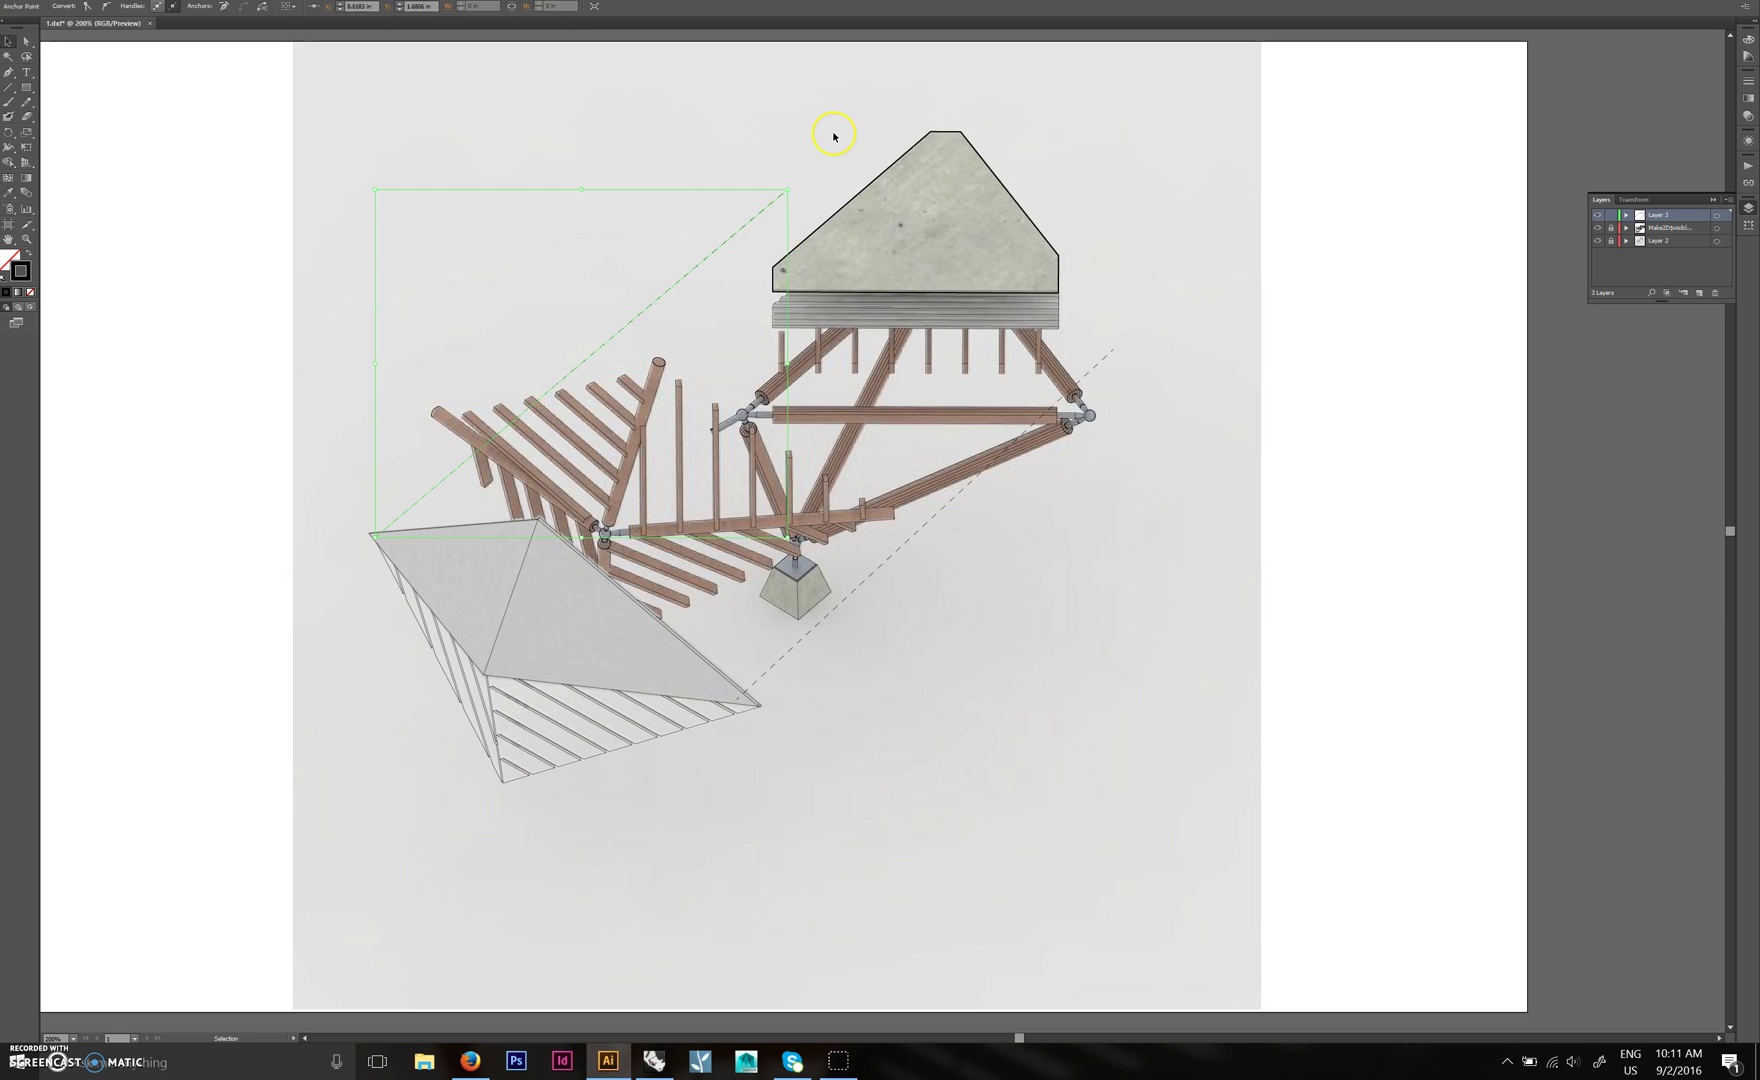
click(834, 136)
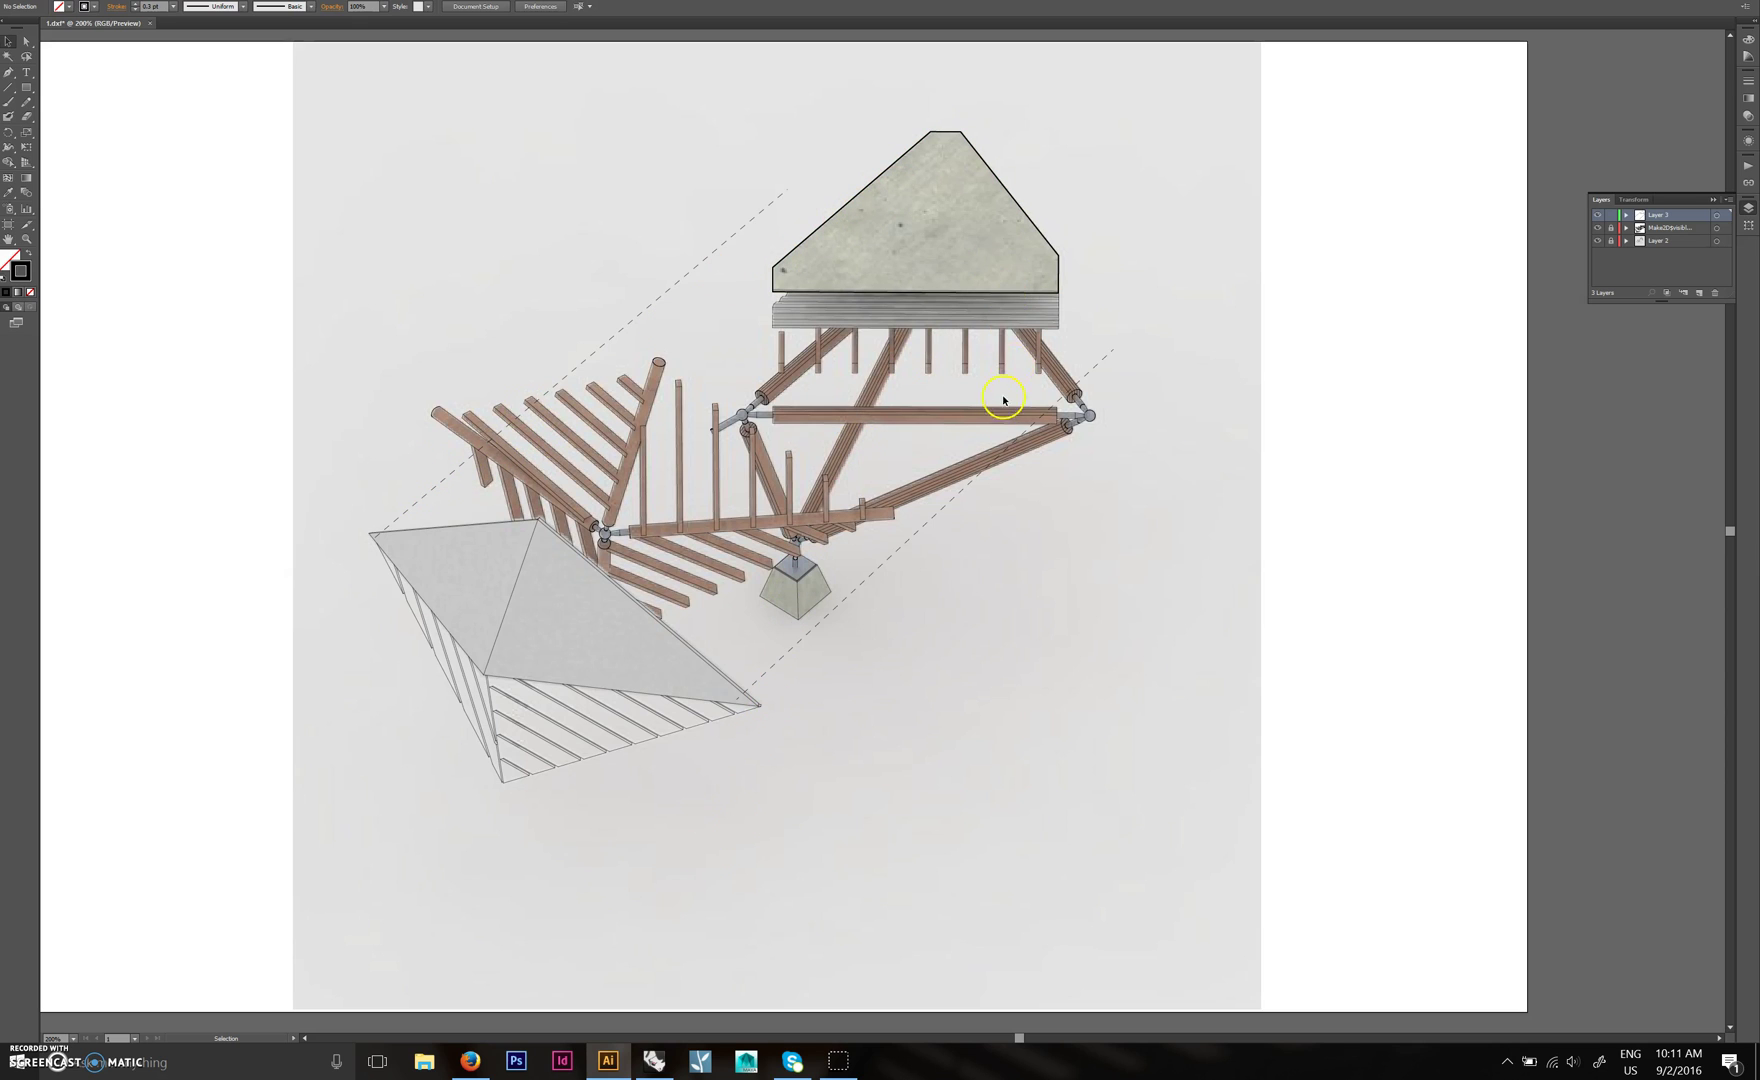
Draw a vertical guide line down the deck's left edge and duplicate it.
key(ctrl+minus)
alt+scroll(895, 545, up, 1)
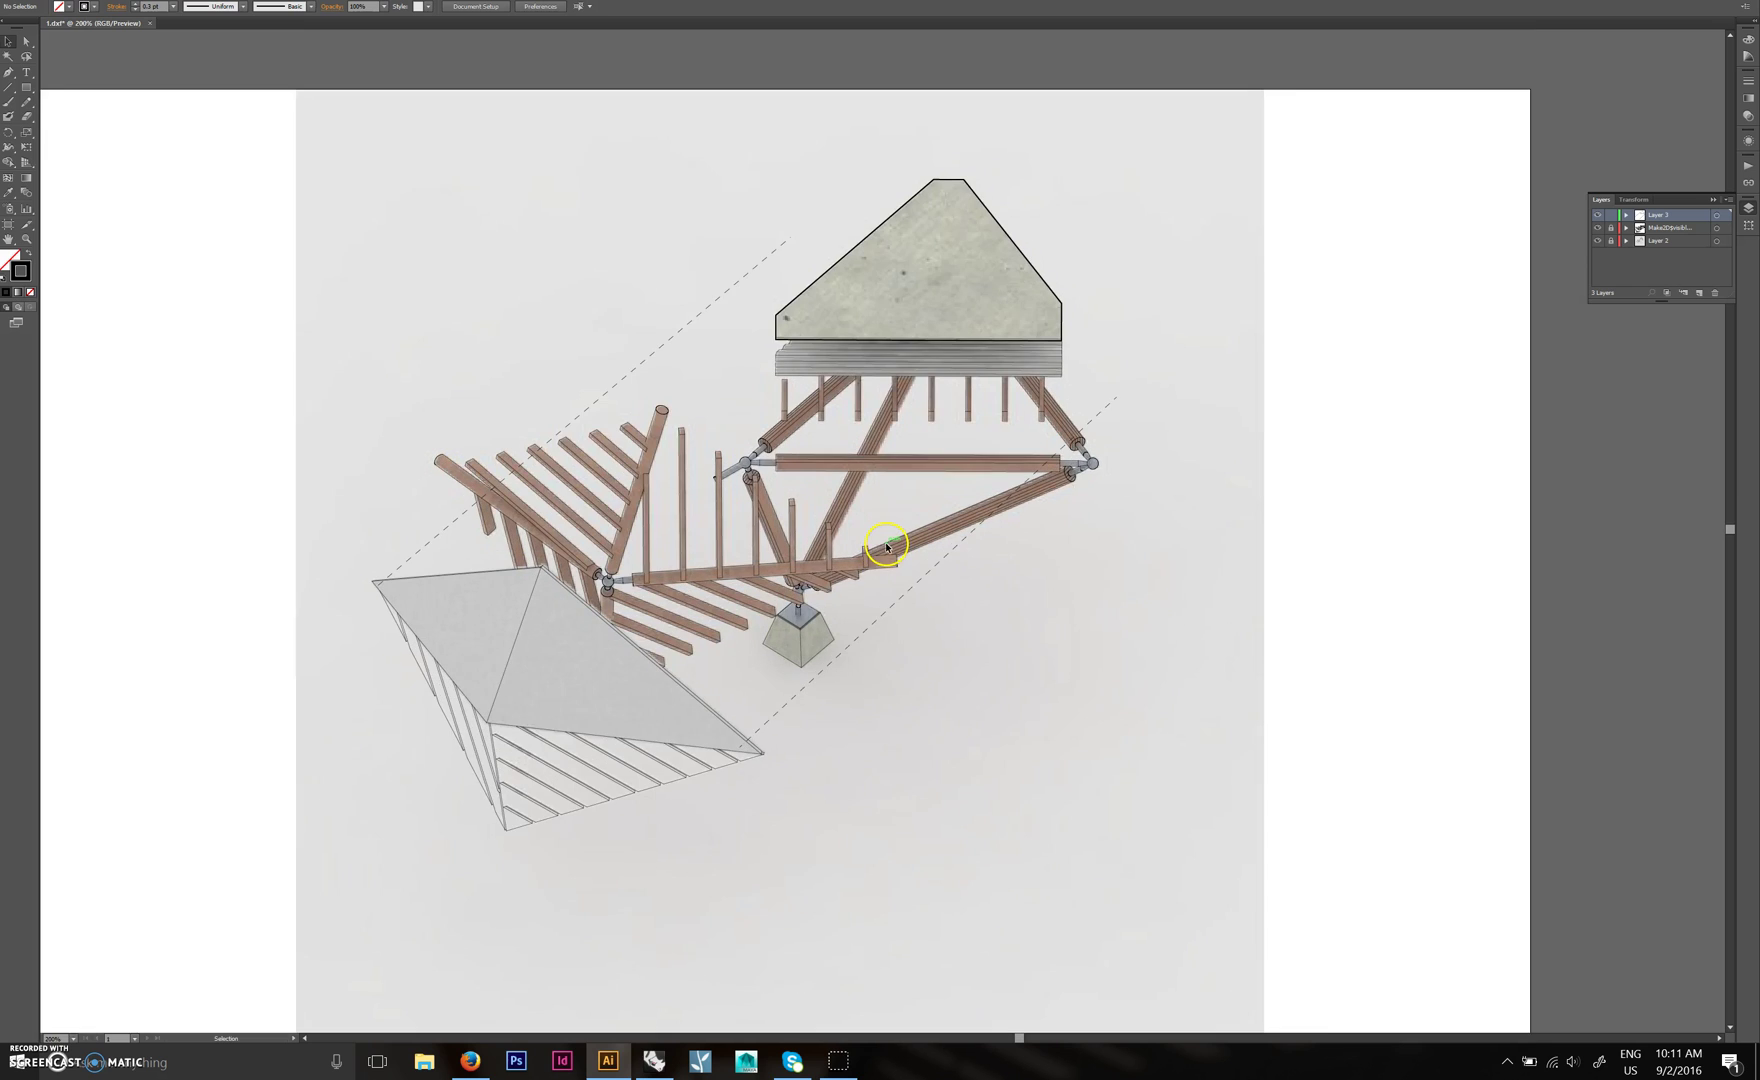
ctrl+scroll(860, 568, left, 2)
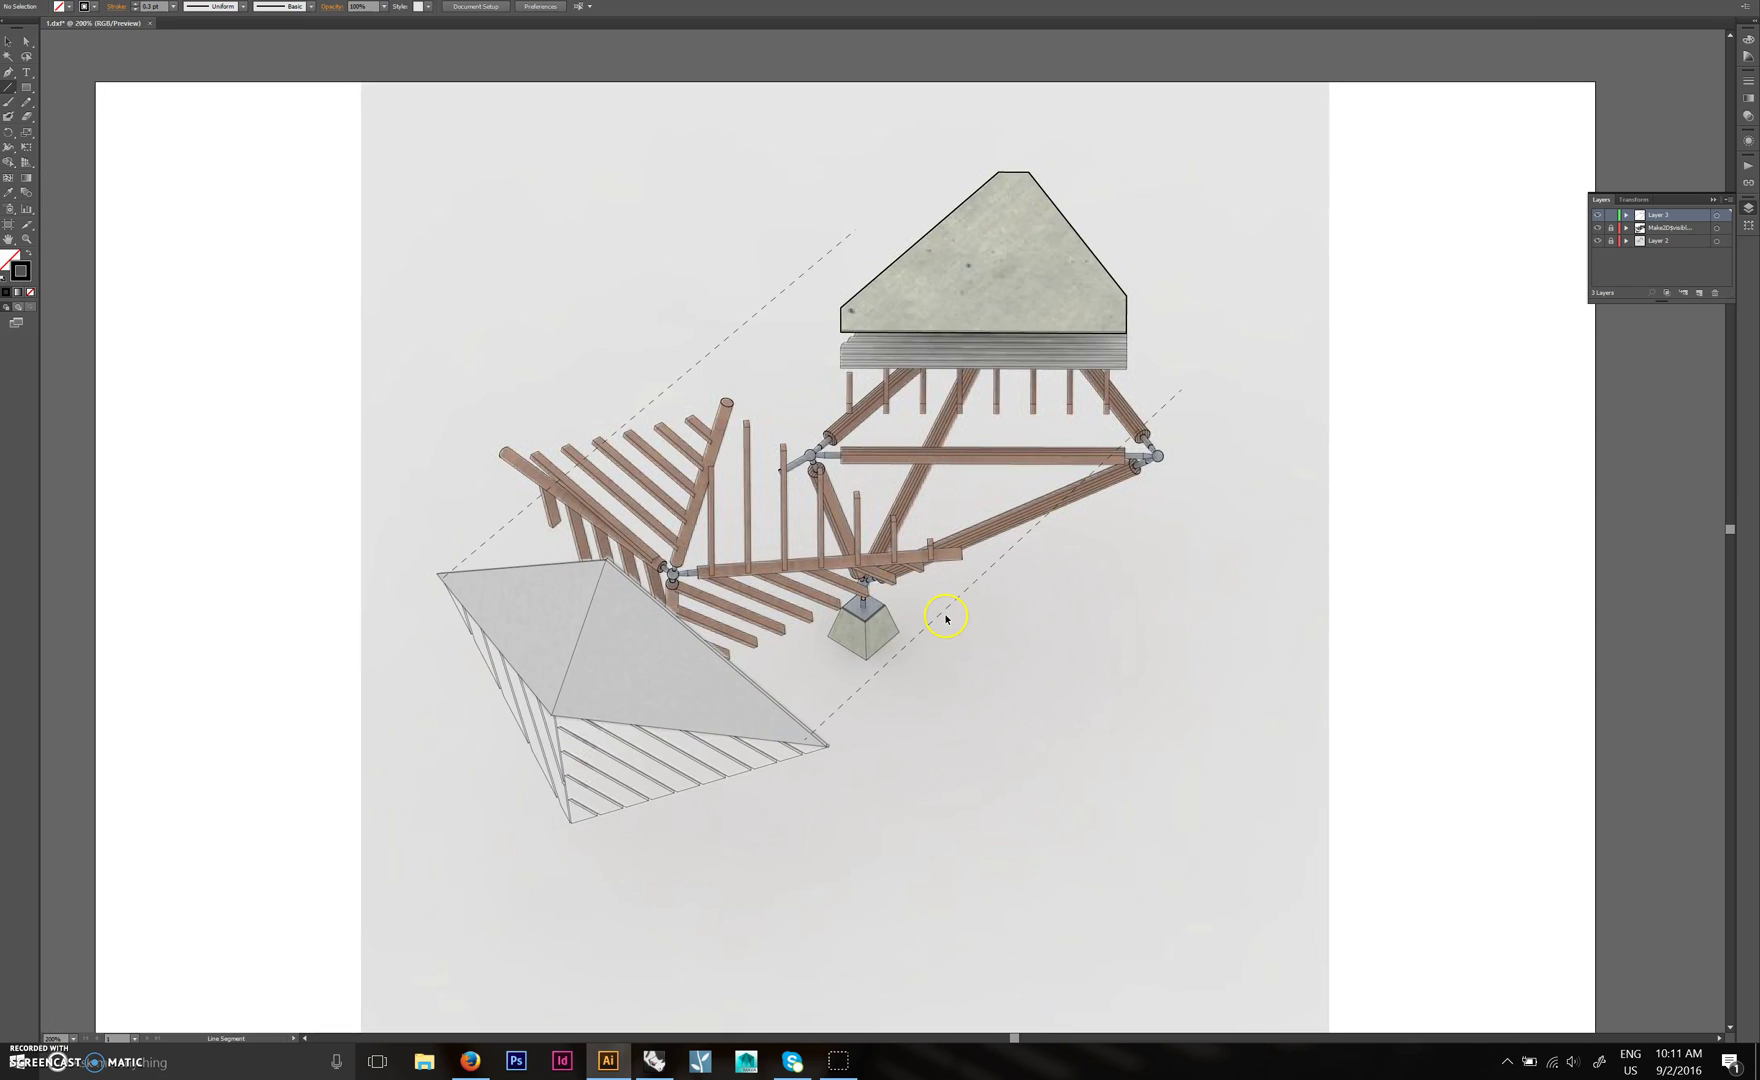
mouse_move(843, 330)
mouse_down()
mouse_move(843, 410)
mouse_move(1148, 396)
mouse_move(1126, 396)
mouse_up()
key(v)
click(1120, 284)
key(ctrl+minus)
drag(1202, 344, 1180, 333)
alt+scroll(1153, 350, up, 1)
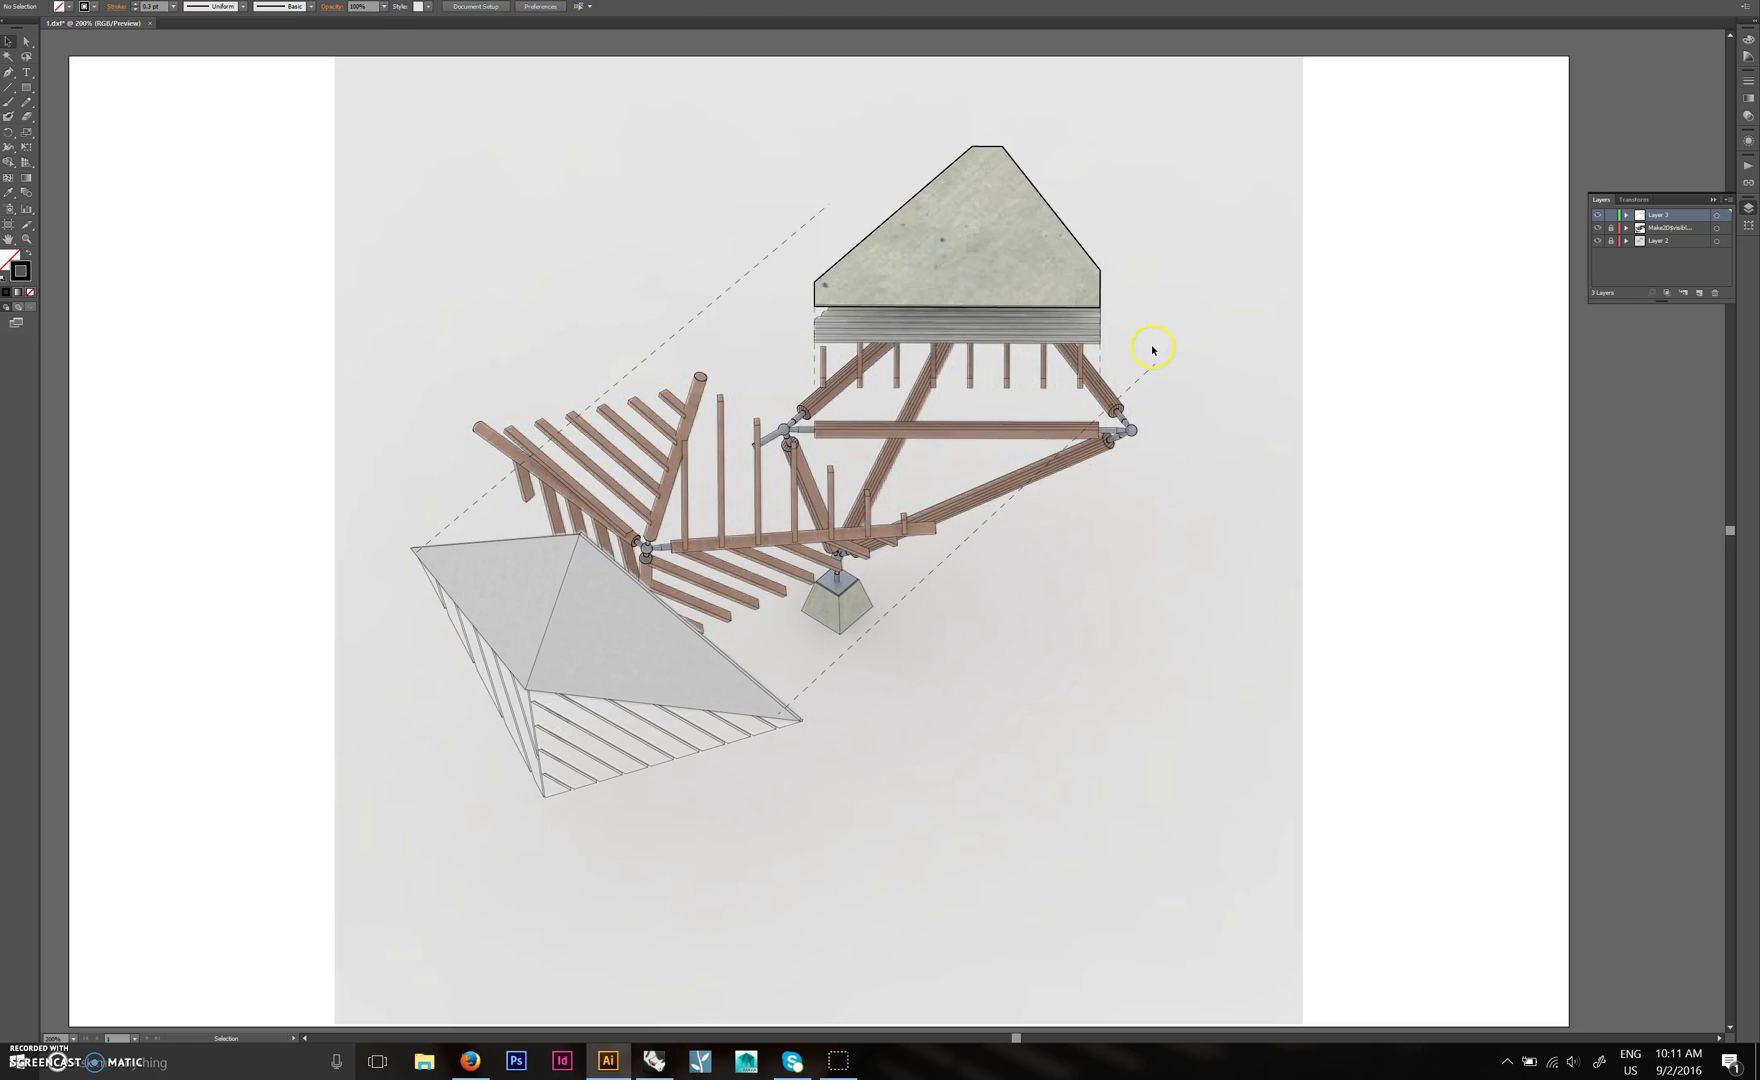